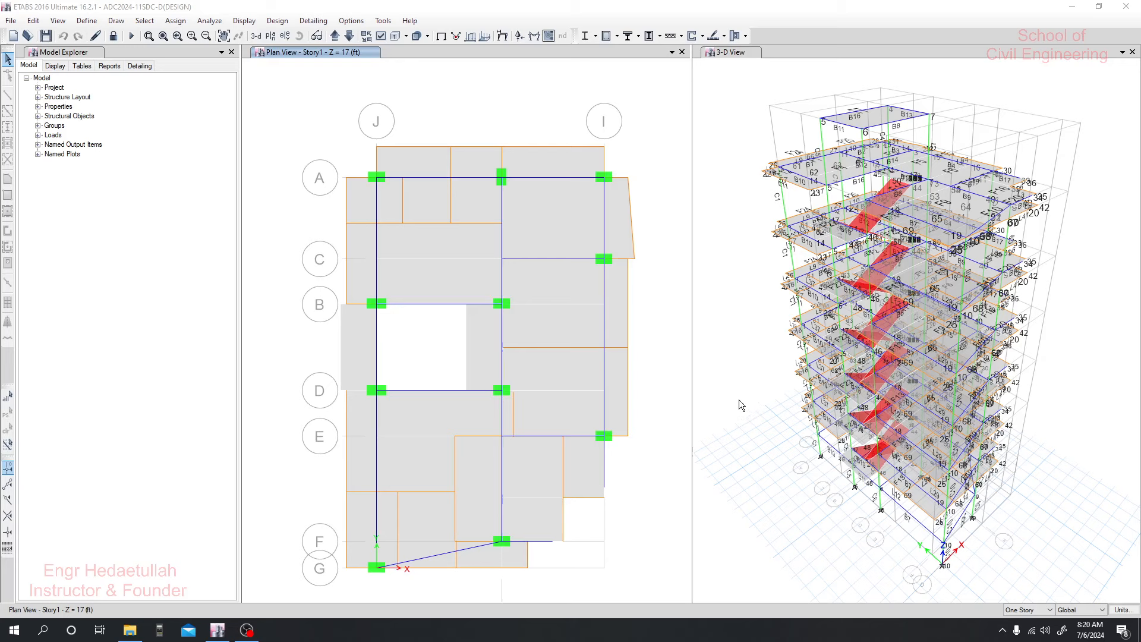
Display the longitudinal reinforcing design output from the concrete frame design on the Story1 plan view.
left_click(739, 399)
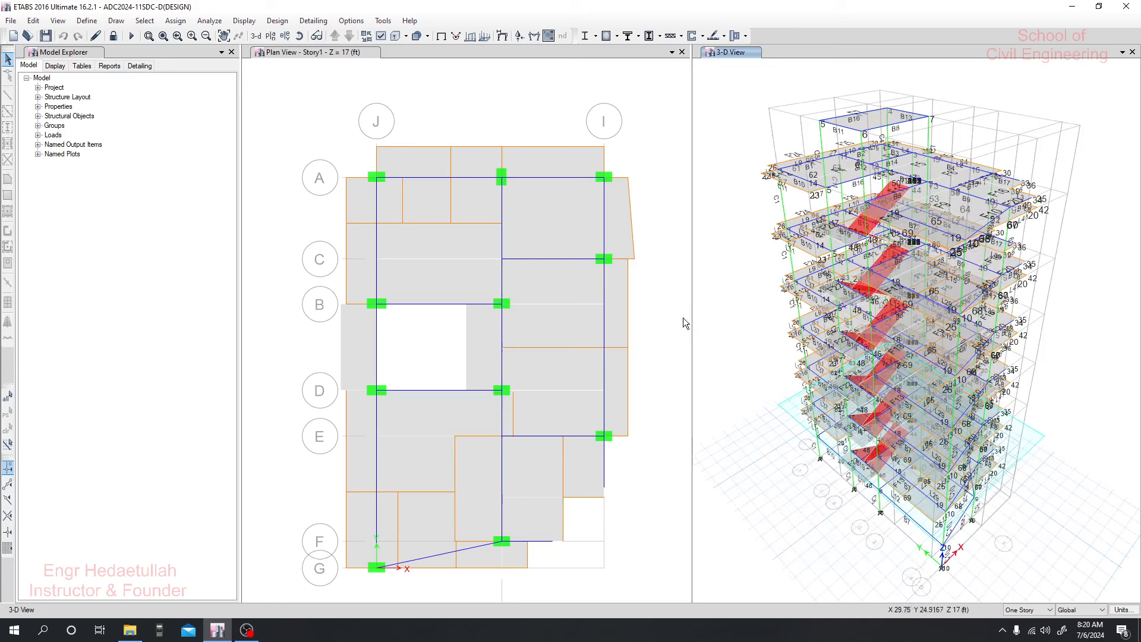
left_click(645, 253)
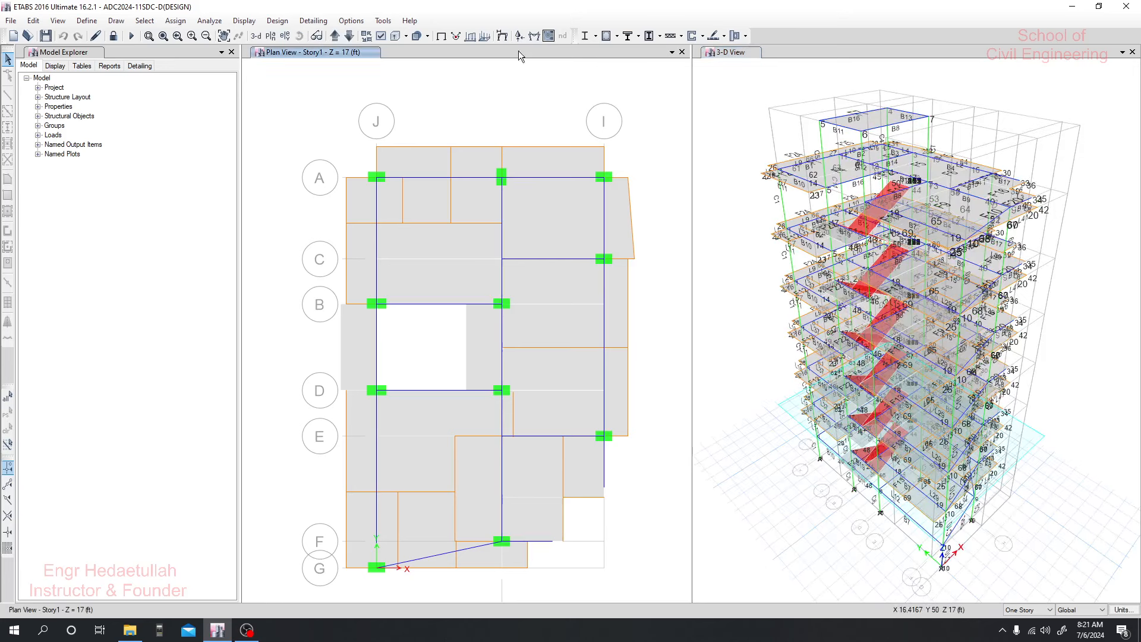
left_click(615, 36)
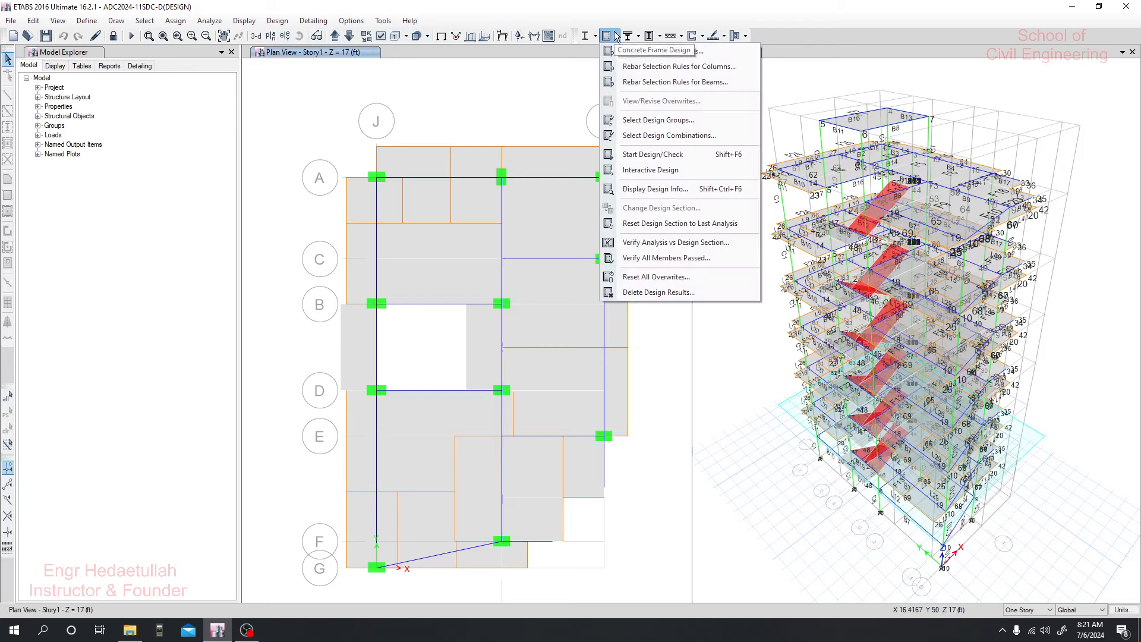
left_click(652, 190)
left_click_drag(615, 256, 899, 191)
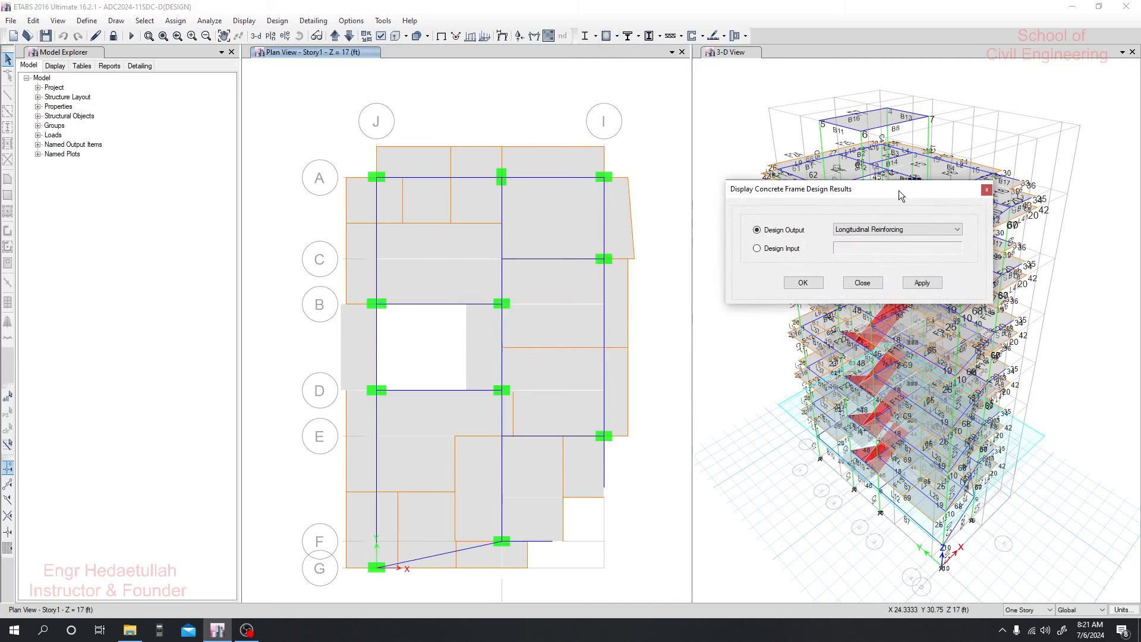
left_click(880, 230)
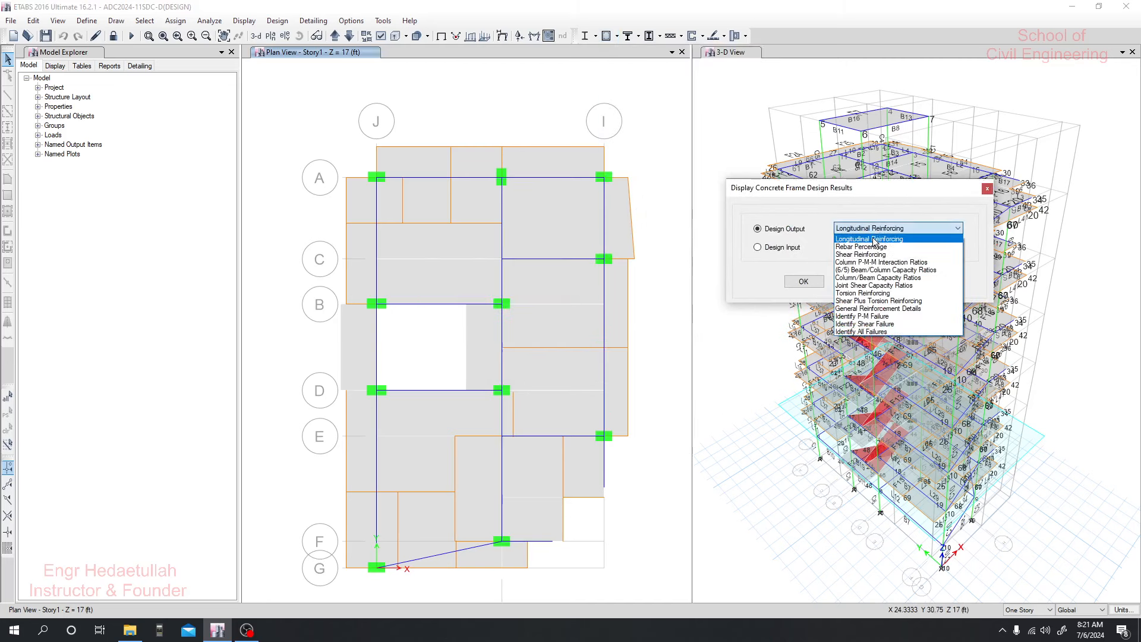
left_click(869, 239)
left_click(923, 281)
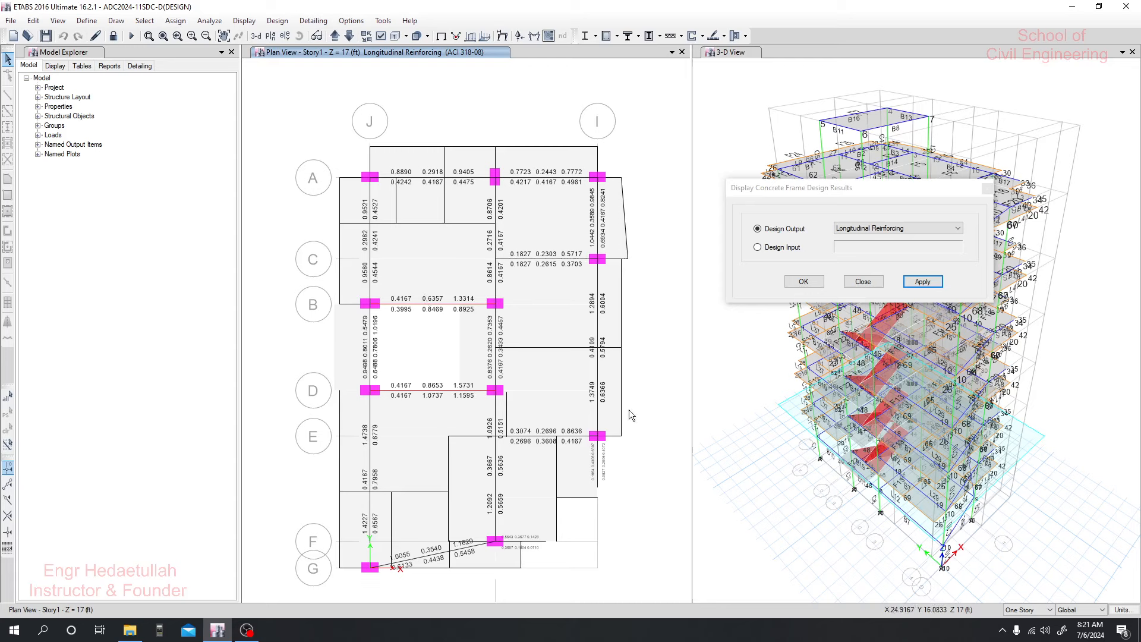
Inspect the concrete design information of the overstressed beam on grid B between grids J and H, then close it.
middle_click_drag(660, 445, 646, 428)
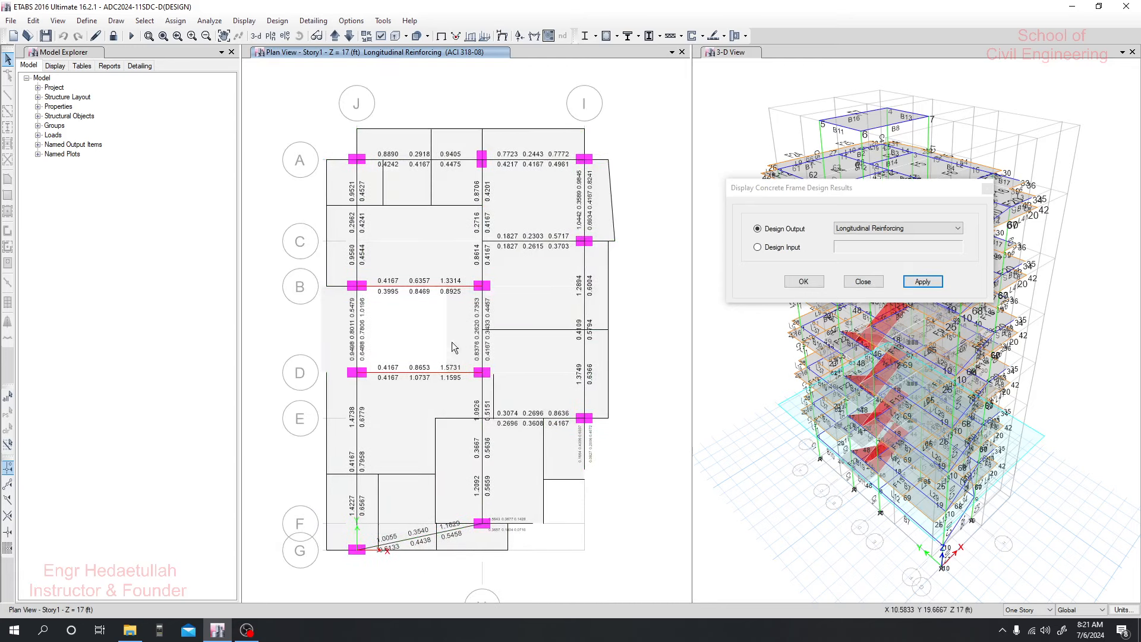
right_click(398, 283)
left_click(395, 290)
right_click(395, 290)
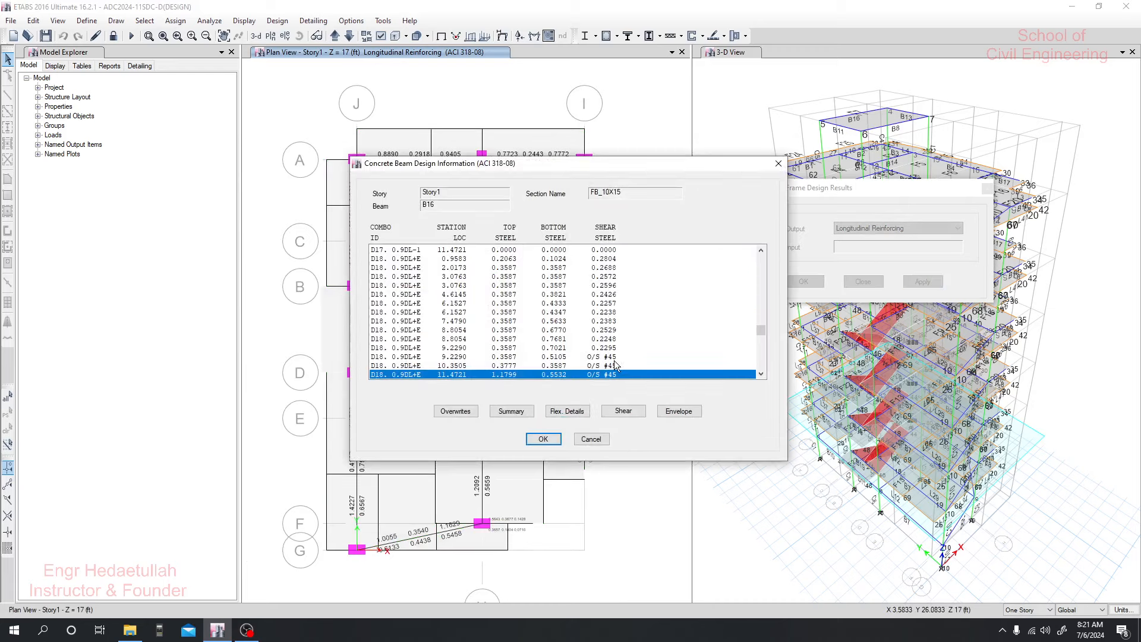
scroll(613, 362, "down", 2)
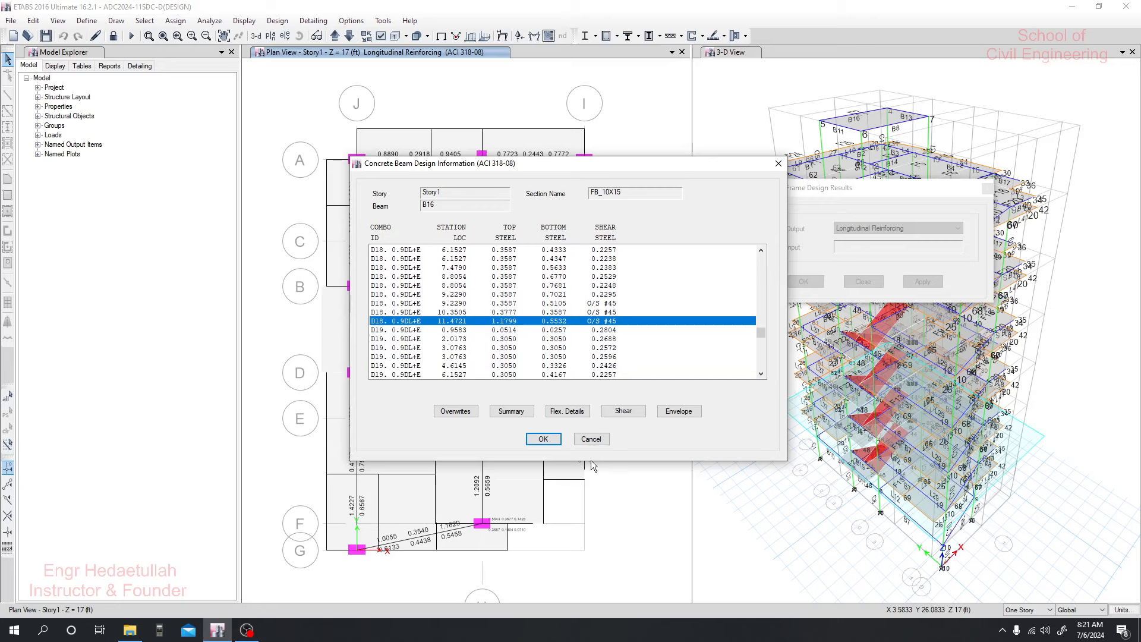
left_click(591, 439)
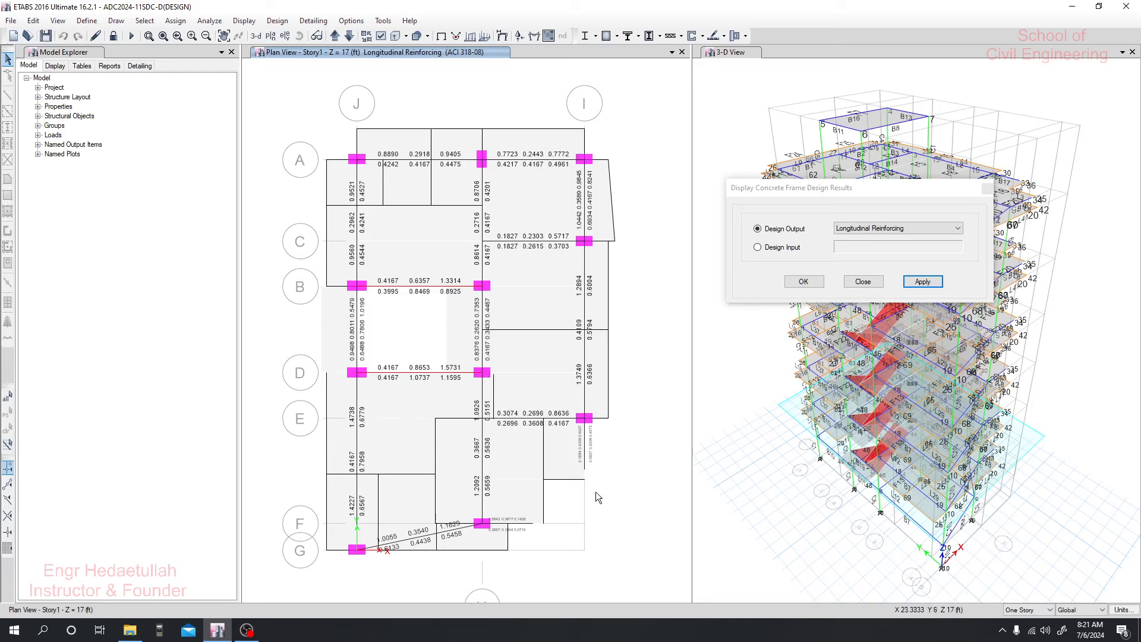
Check the reinforcement and design details of the short cantilever beam on grid I beyond grid E.
middle_click_drag(608, 509, 608, 476)
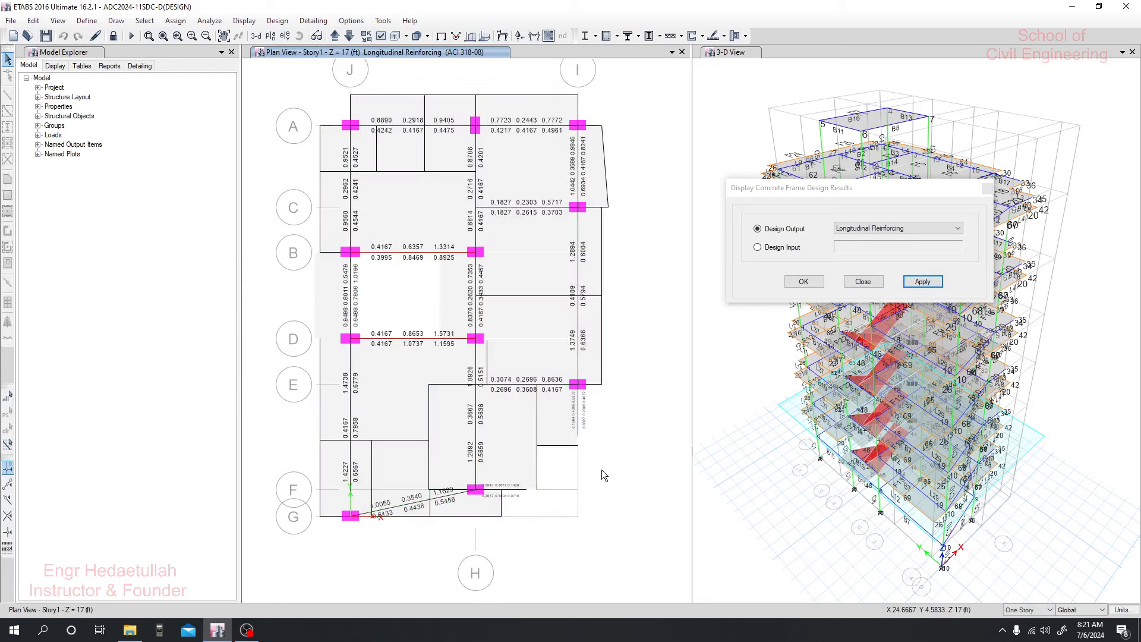
scroll(602, 470, "up", 3)
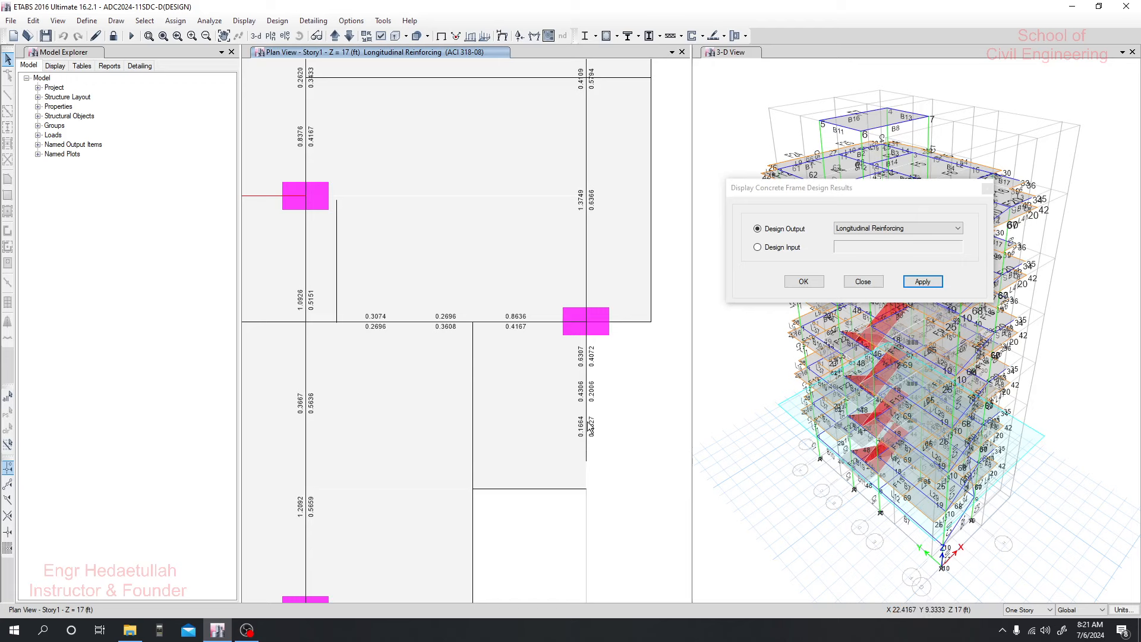
right_click(588, 423)
left_click(591, 439)
scroll(628, 409, "down", 3)
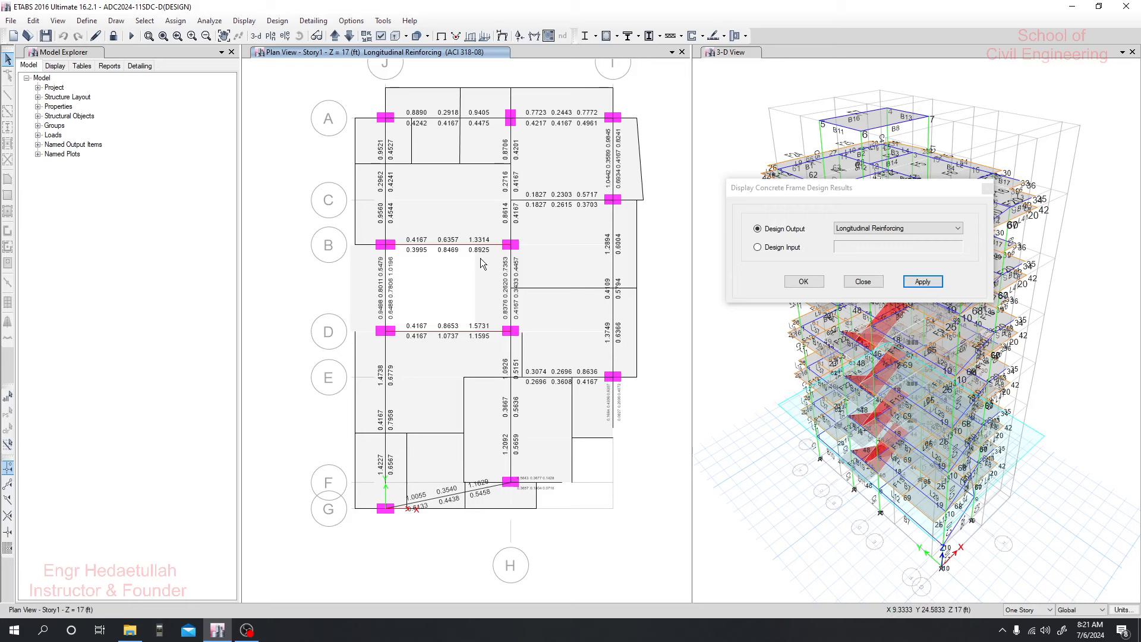
middle_click_drag(456, 305, 447, 336)
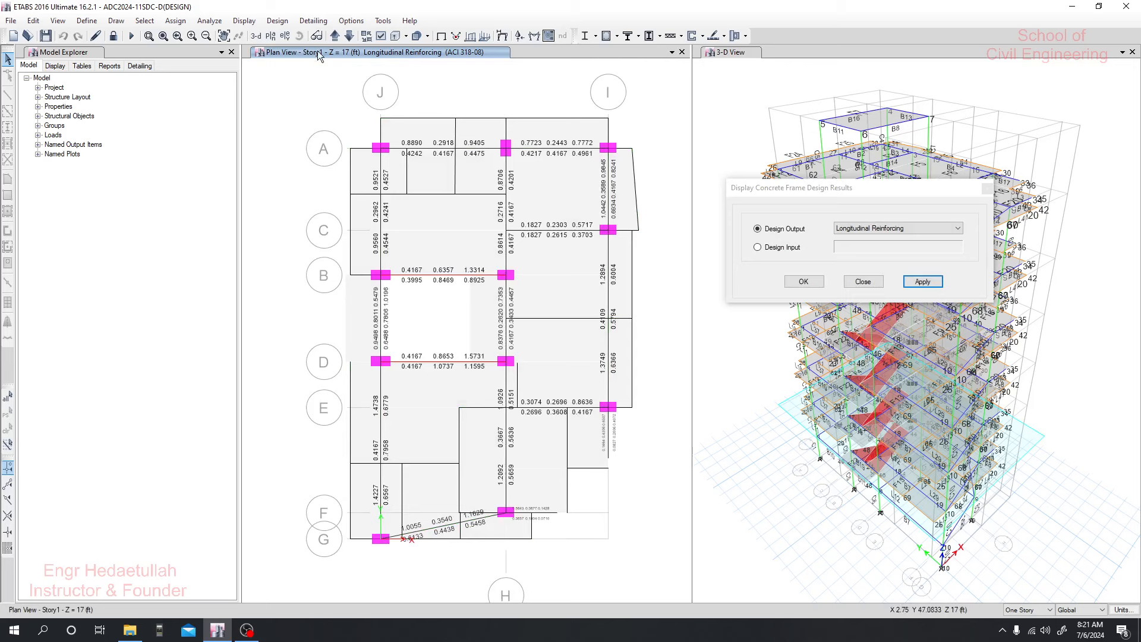
Step the plan view down from Story1 to the base, and return to GF to review its beam reinforcement.
left_click(348, 36)
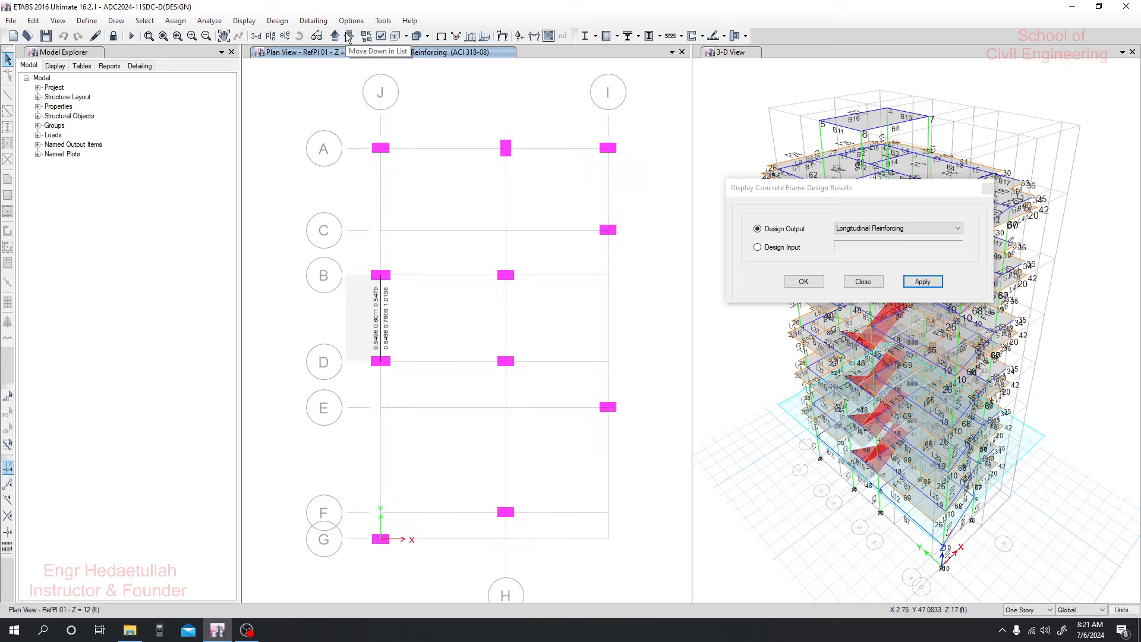
left_click(348, 36)
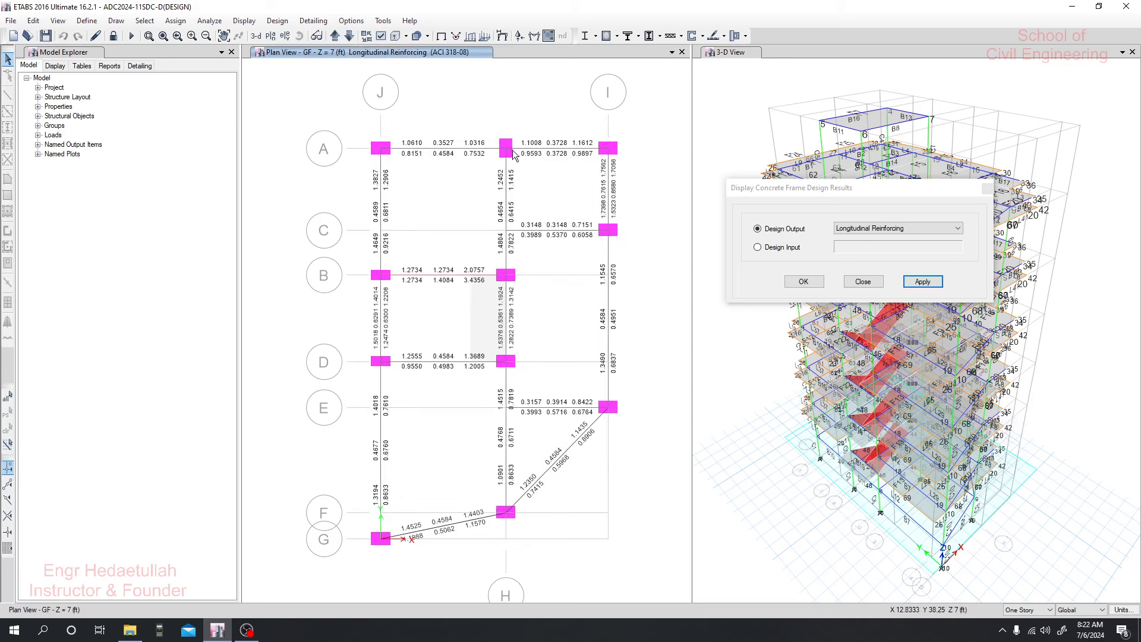
left_click(349, 36)
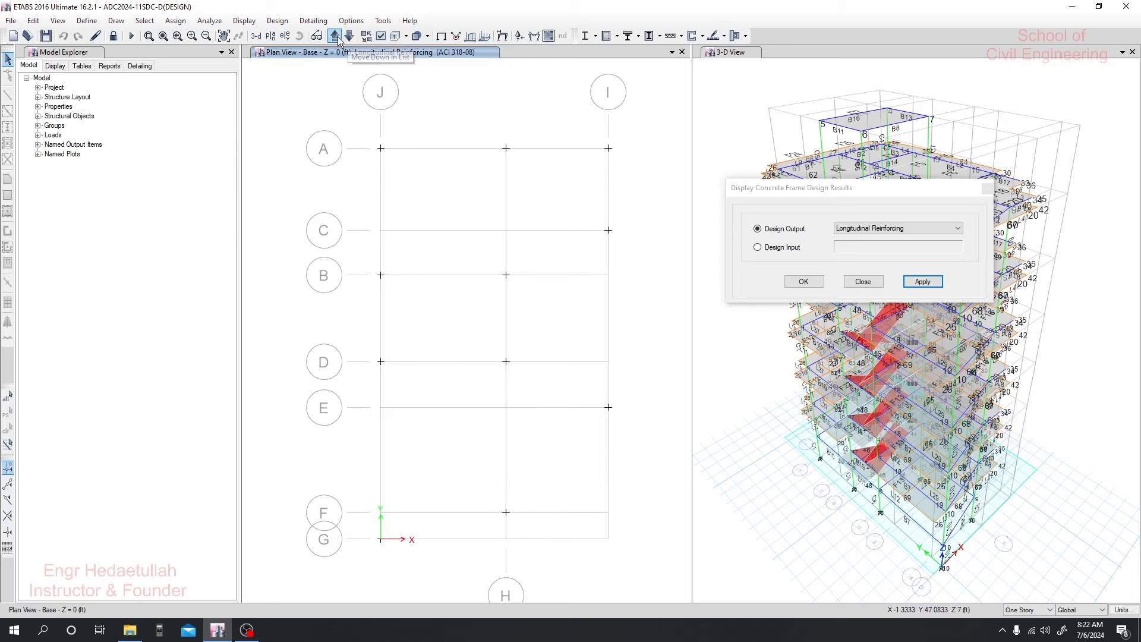
left_click(336, 37)
middle_click_drag(456, 217, 446, 190)
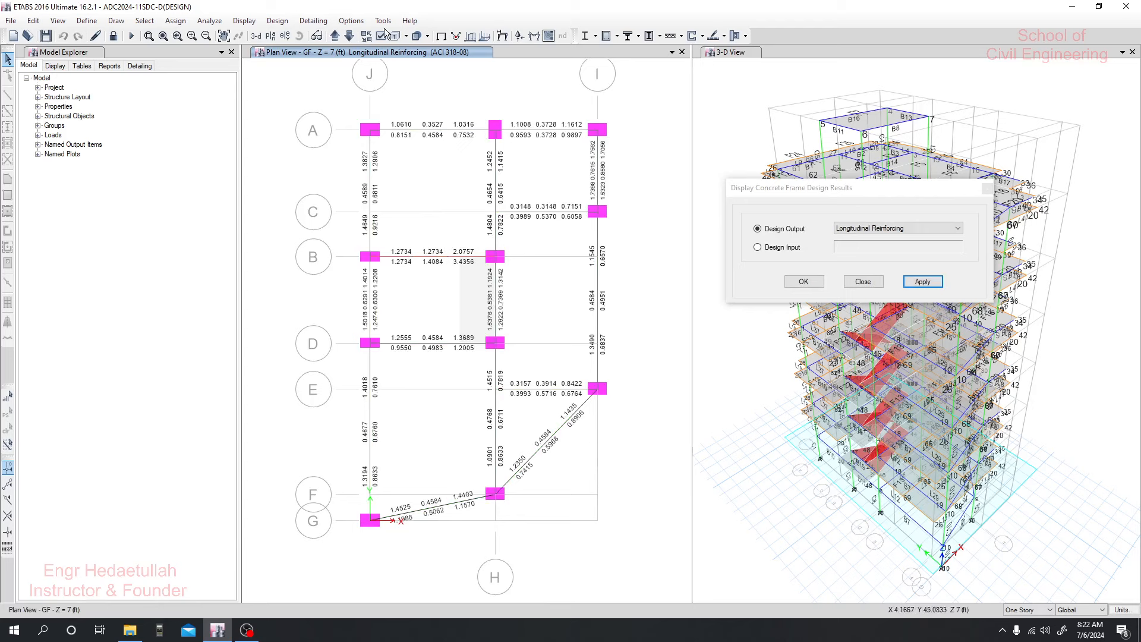
Review the longitudinal reinforcement on each floor plan from Story1 up to RF(TOP).
left_click(335, 36)
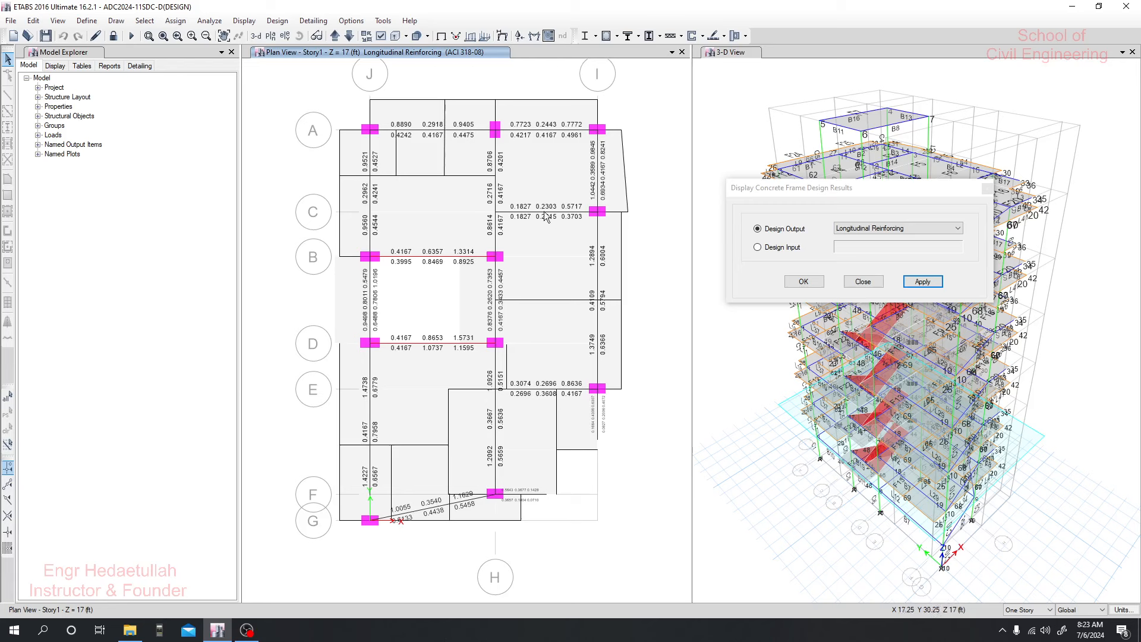
left_click(336, 37)
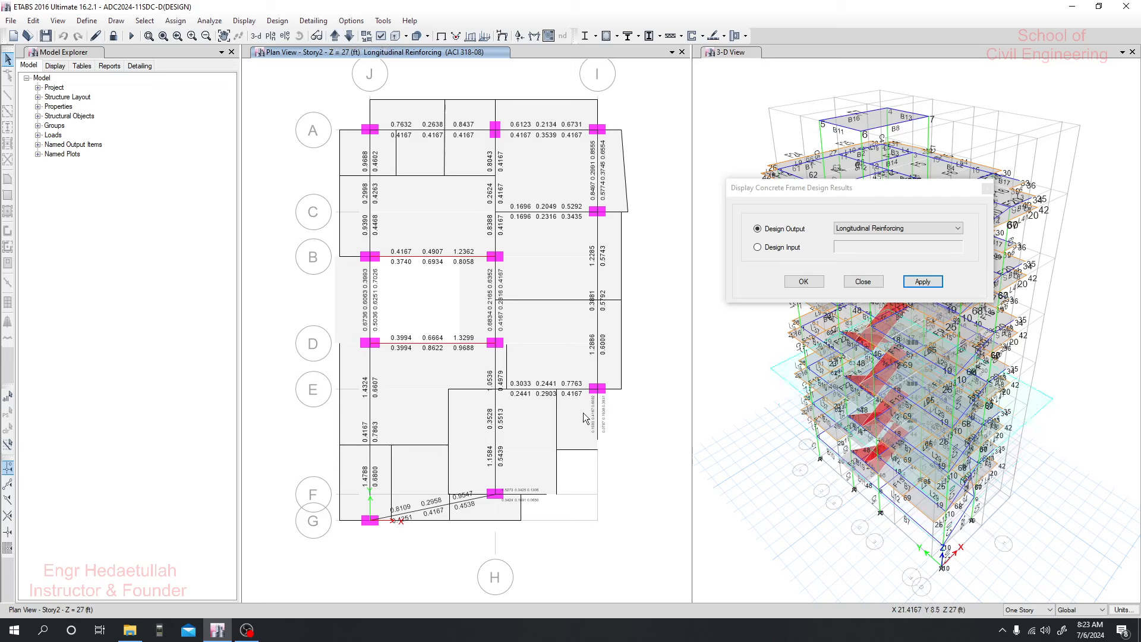
left_click(335, 37)
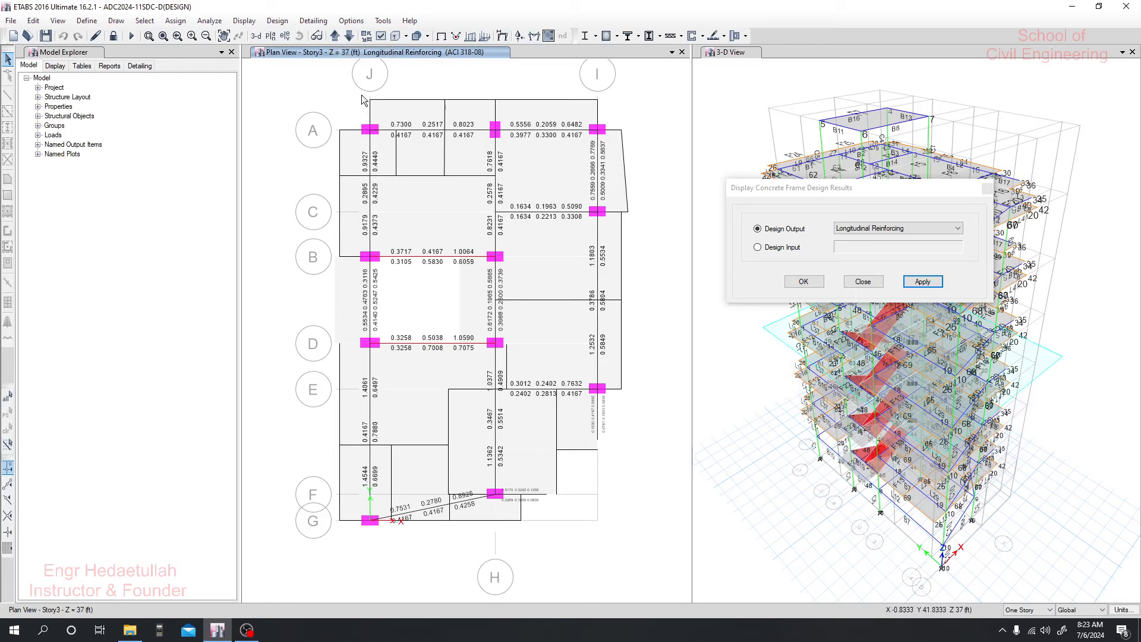
left_click(334, 37)
left_click(334, 37)
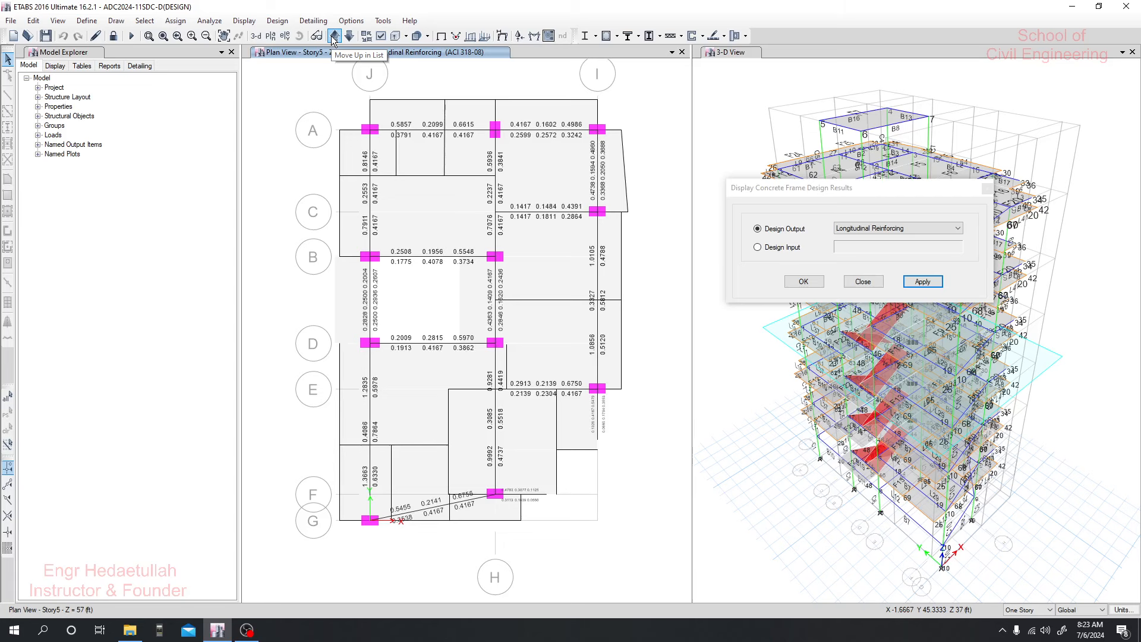
left_click(334, 37)
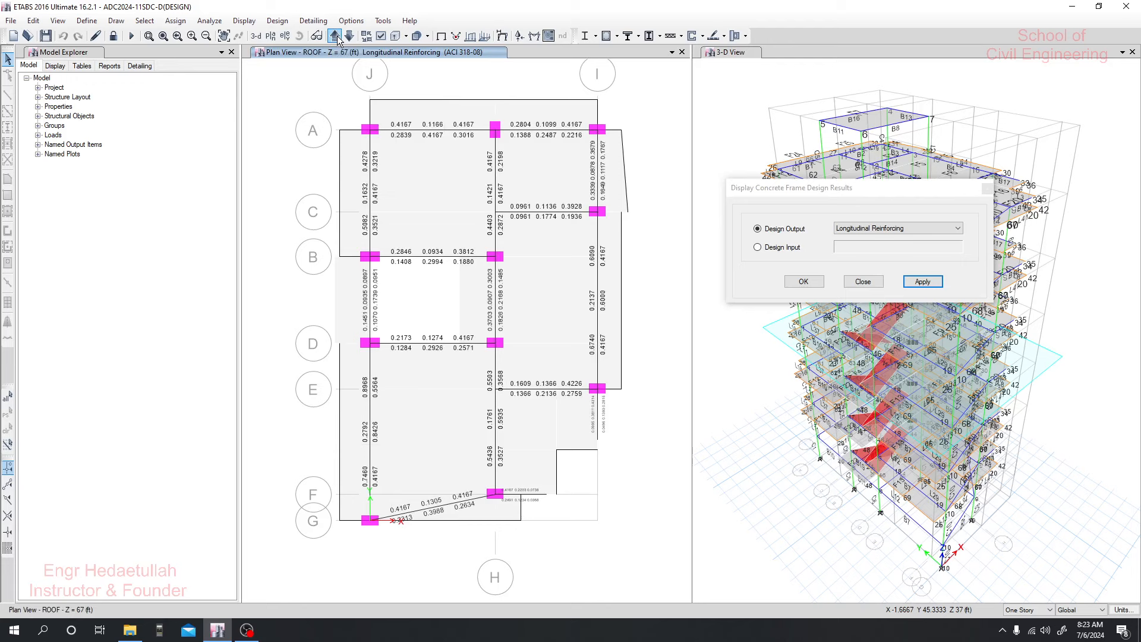
left_click(336, 38)
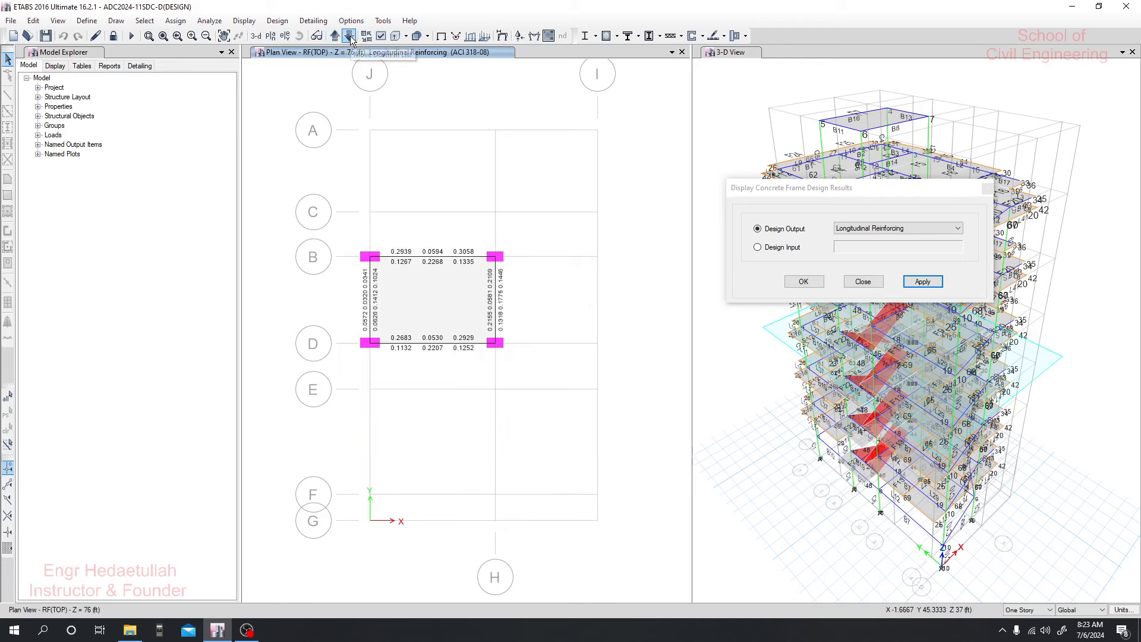
Bring the plan view back down through the floors to Story1 and review its longitudinal reinforcement.
left_click(349, 37)
left_click(349, 37)
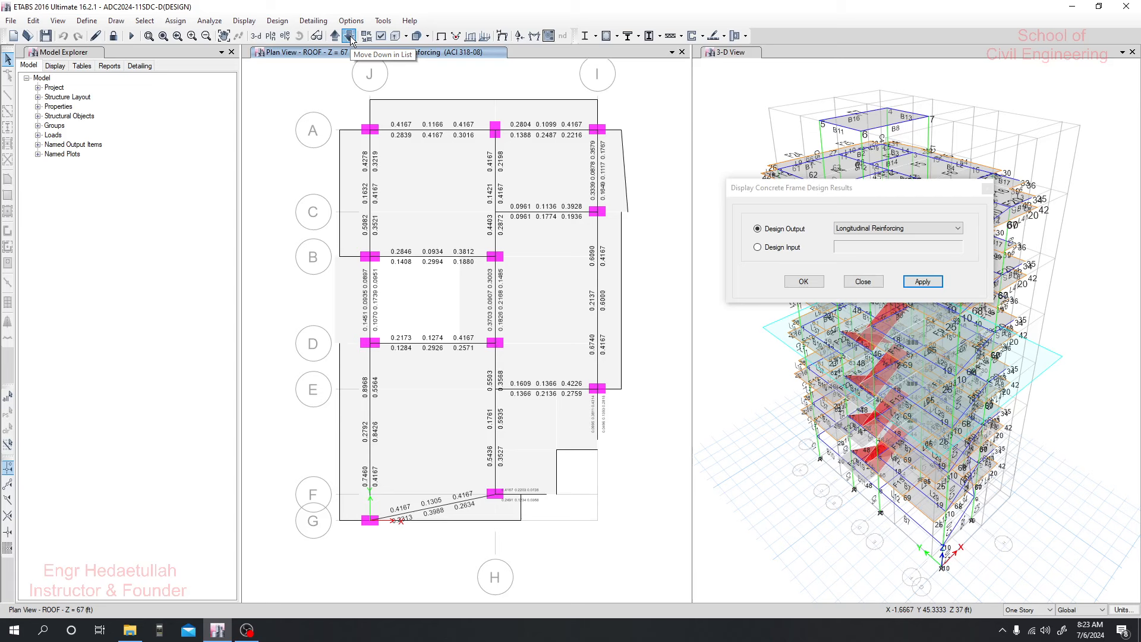
left_click(350, 37)
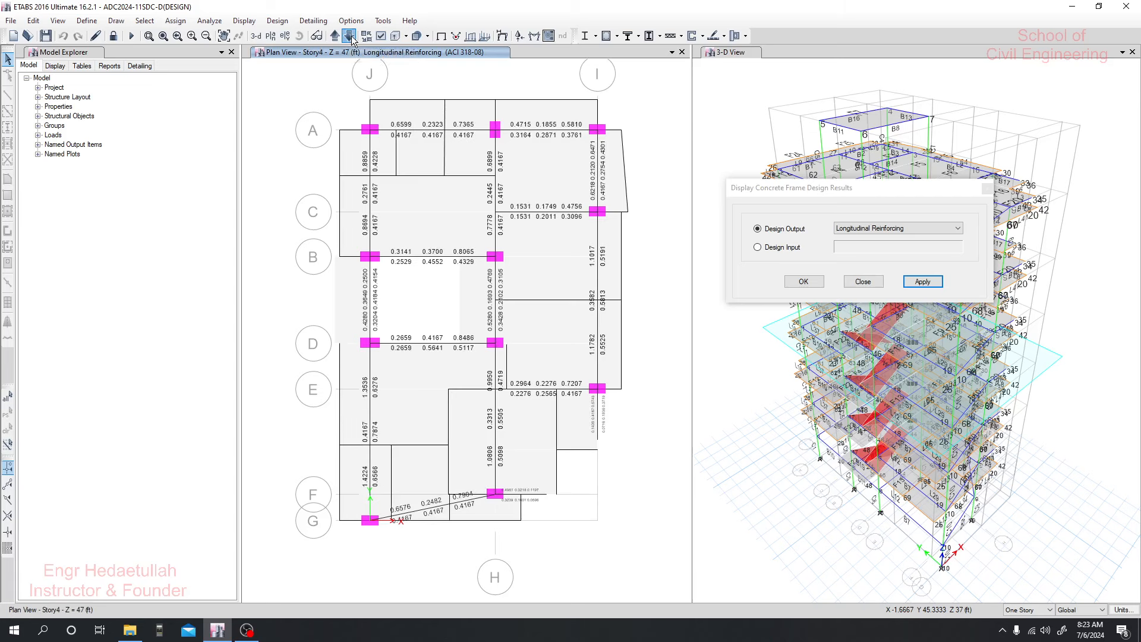
left_click(349, 36)
left_click(350, 37)
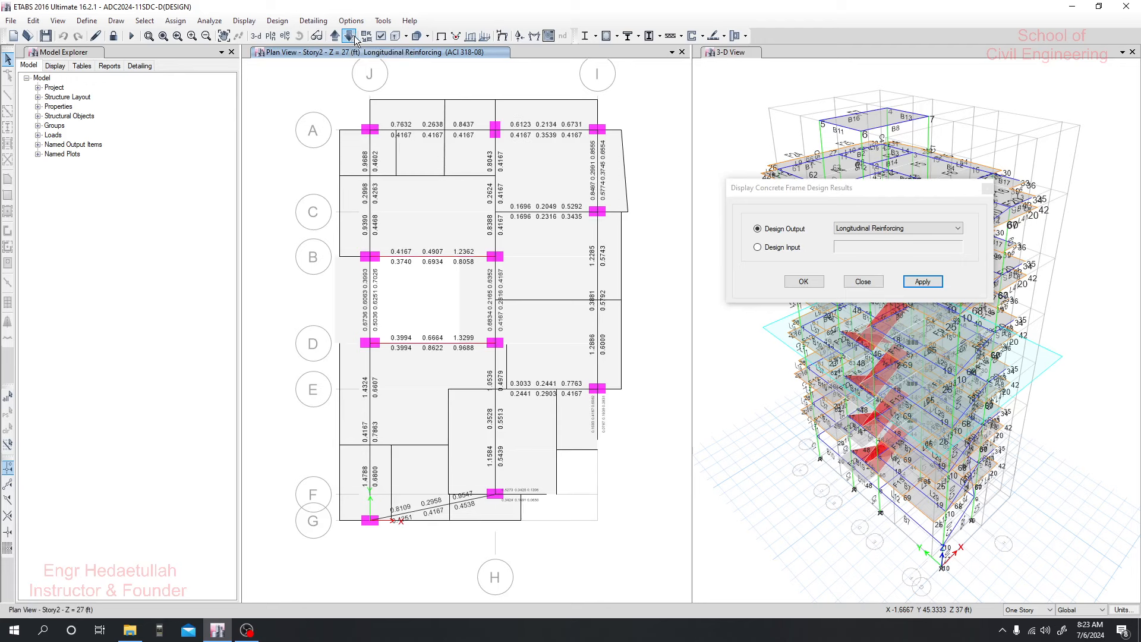
left_click(349, 37)
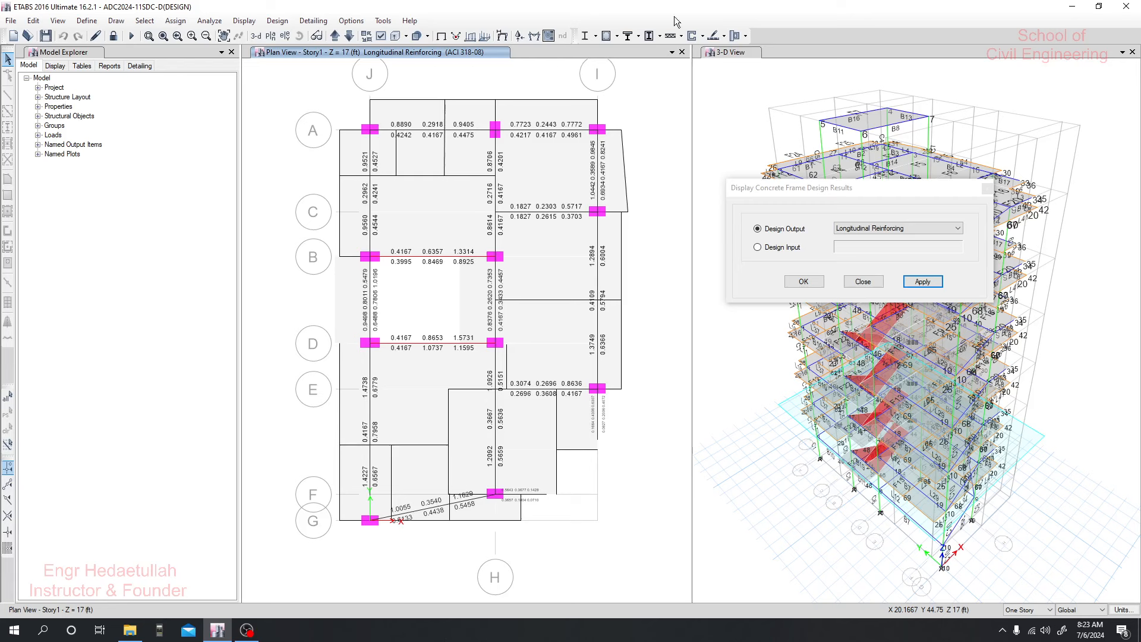
middle_click_drag(530, 260, 524, 259)
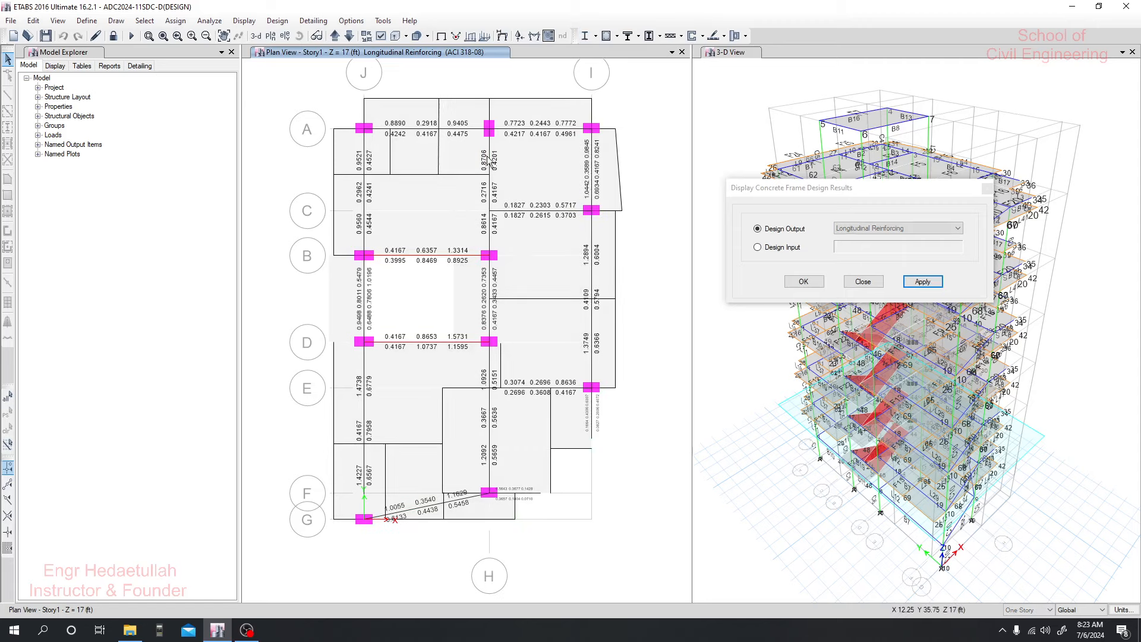
middle_click_drag(624, 260, 625, 266)
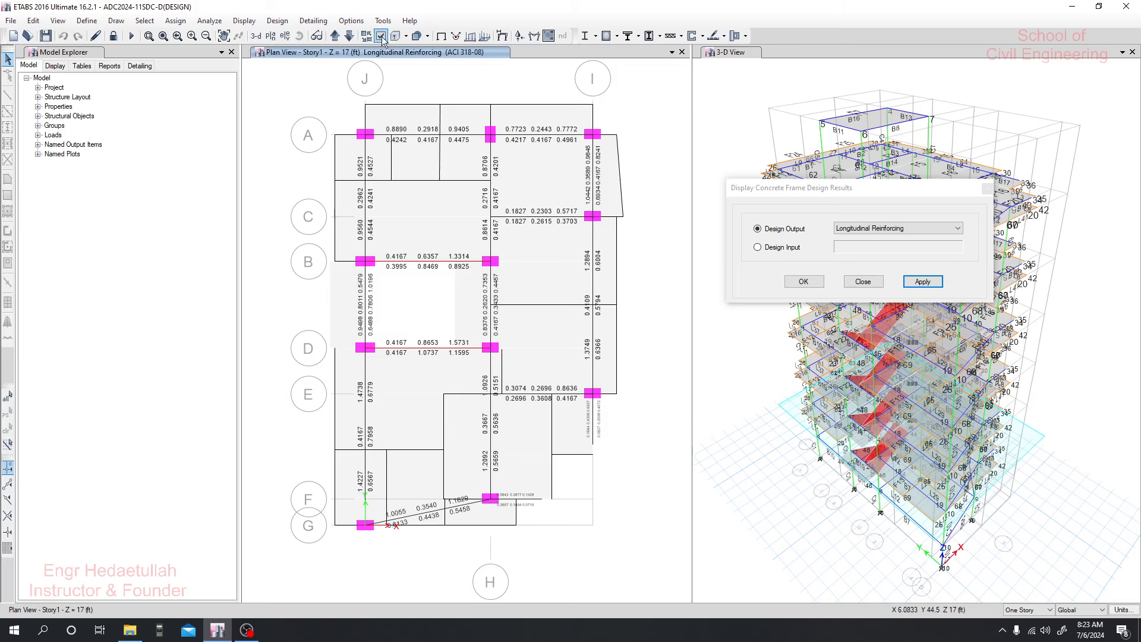
middle_click_drag(418, 98, 416, 101)
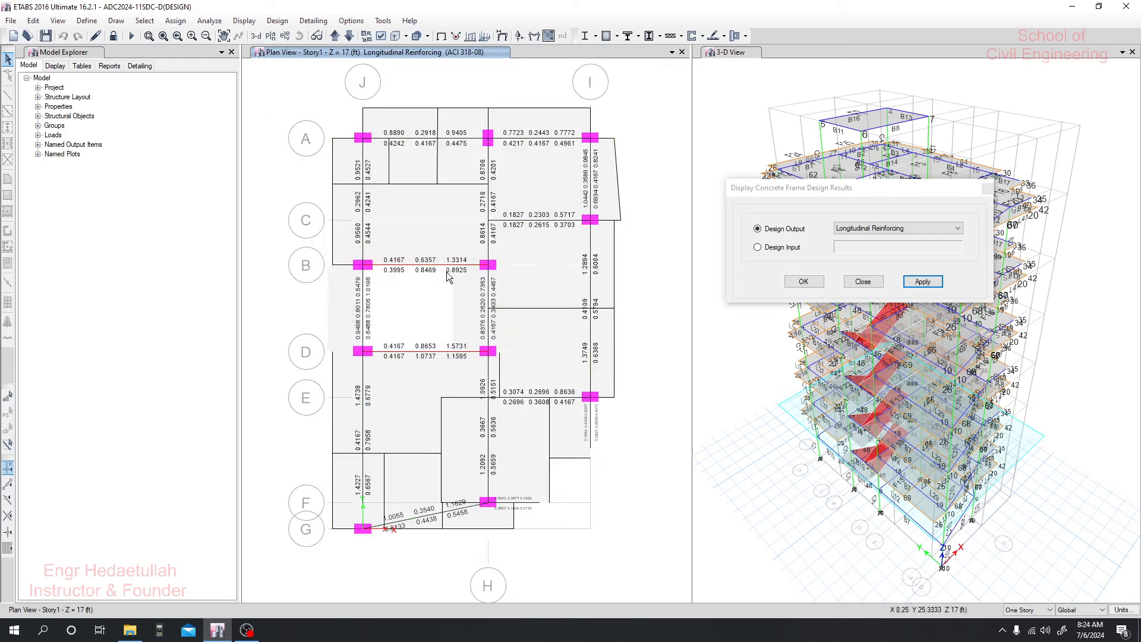
middle_click_drag(654, 280, 662, 294)
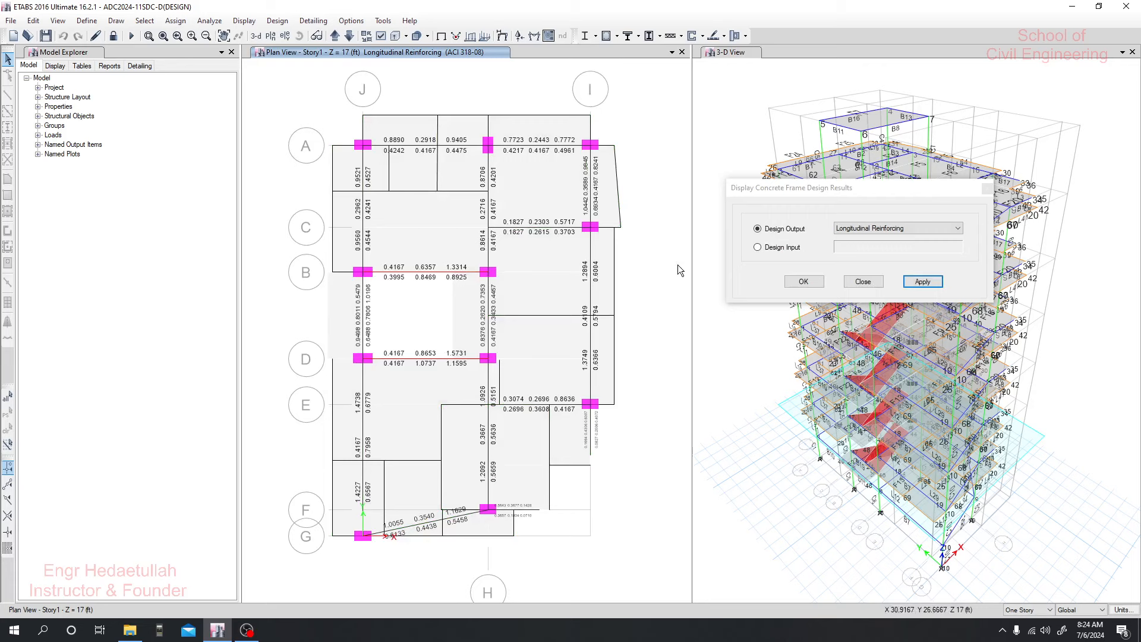
Switch the displayed design output on the Story1 plan to Torsion Reinforcing.
left_click(871, 228)
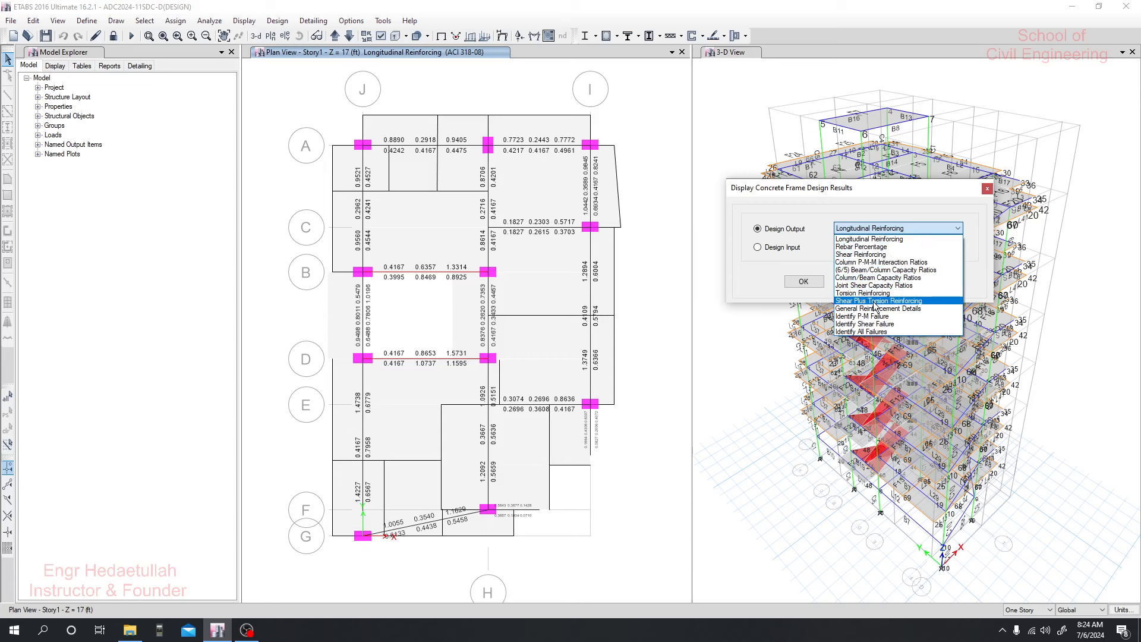
left_click(859, 294)
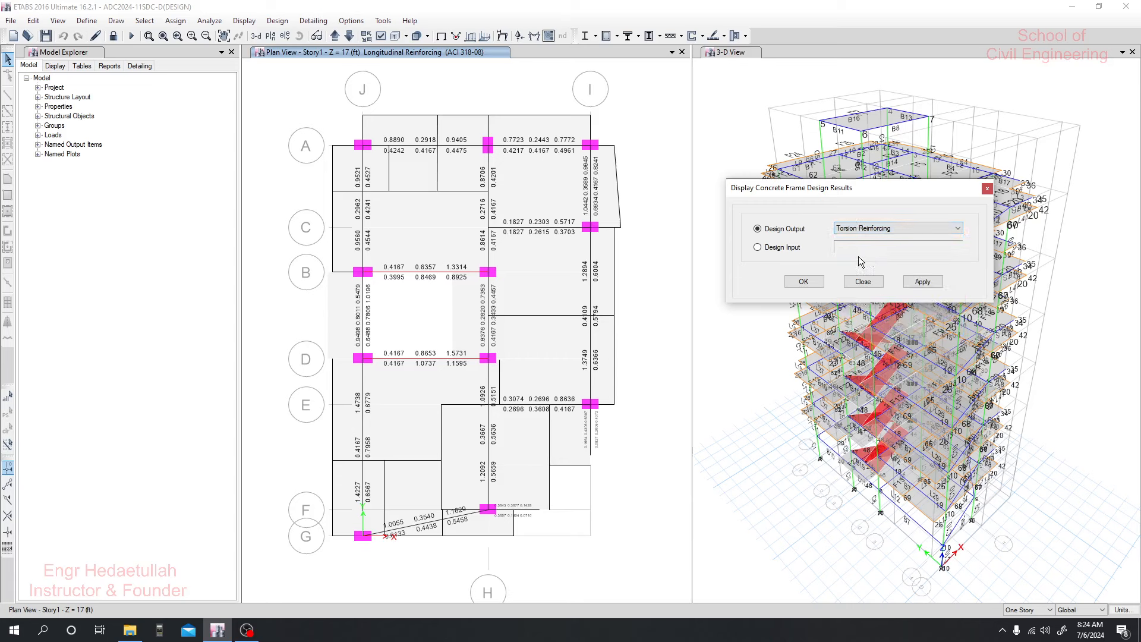
left_click(923, 283)
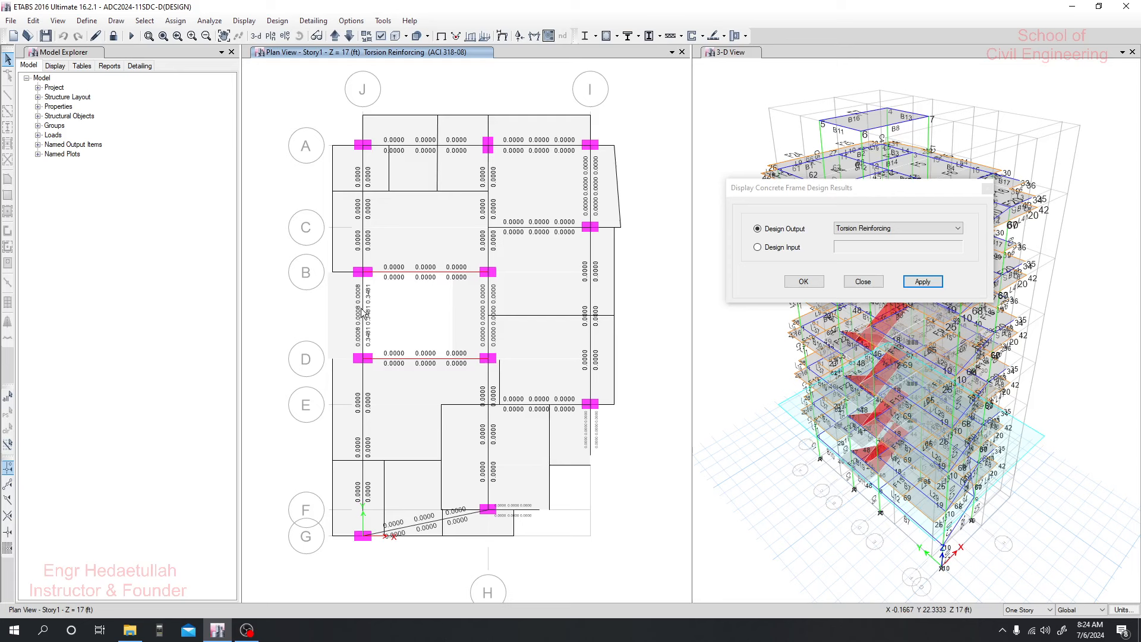
Review the torsion reinforcement on each floor plan from Story1 up to RF(TOP).
left_click(869, 188)
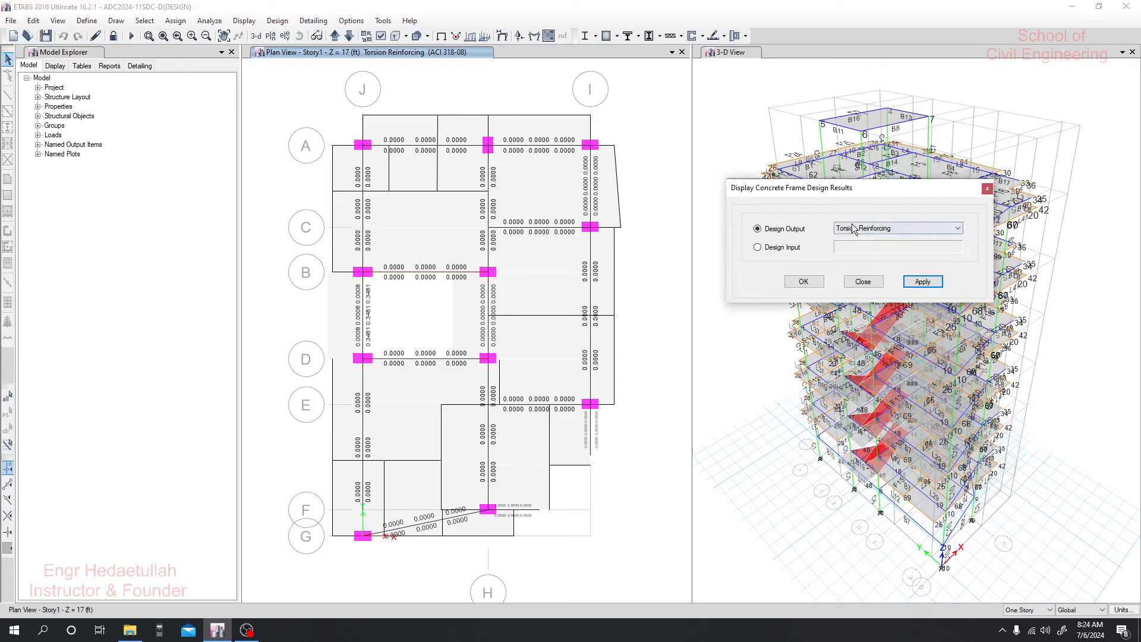
left_click(669, 138)
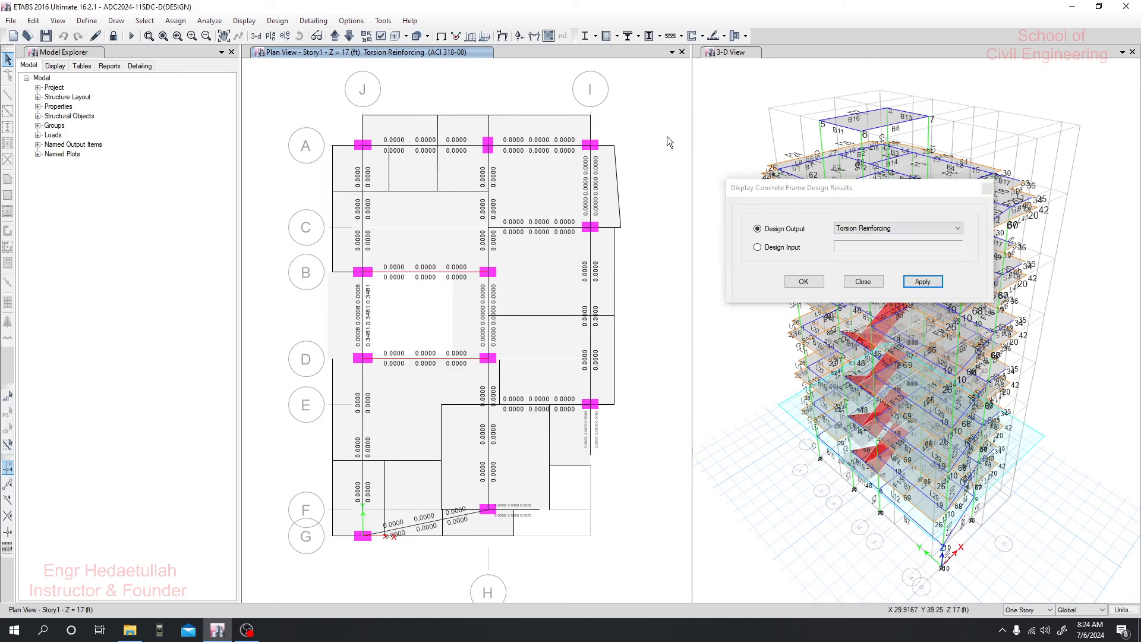
left_click(336, 35)
left_click(335, 35)
left_click(335, 35)
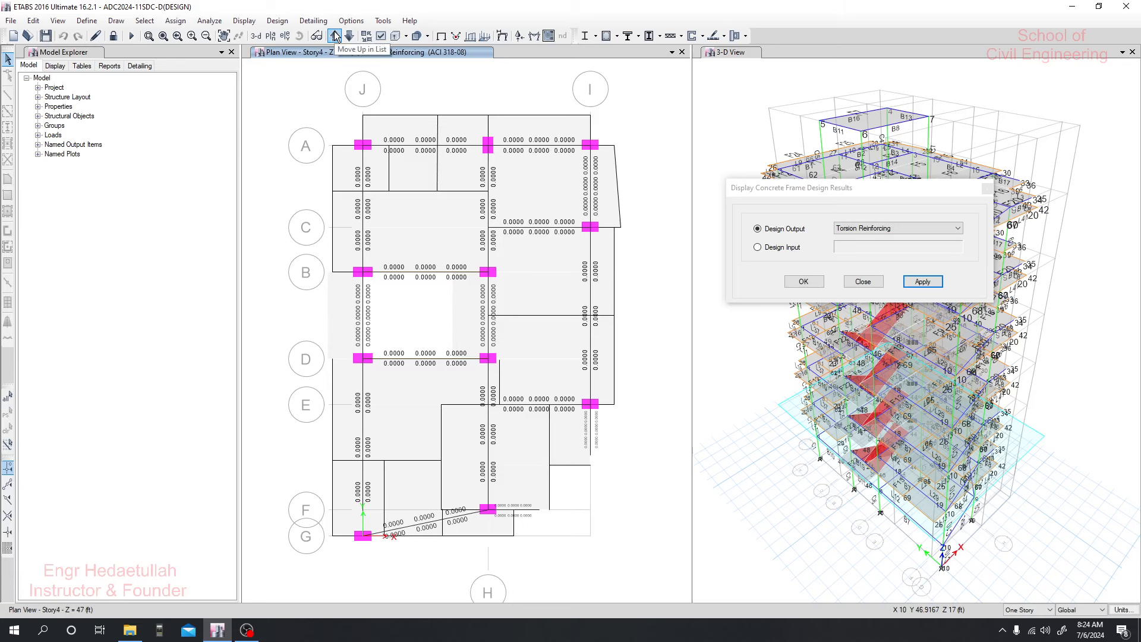
left_click(336, 35)
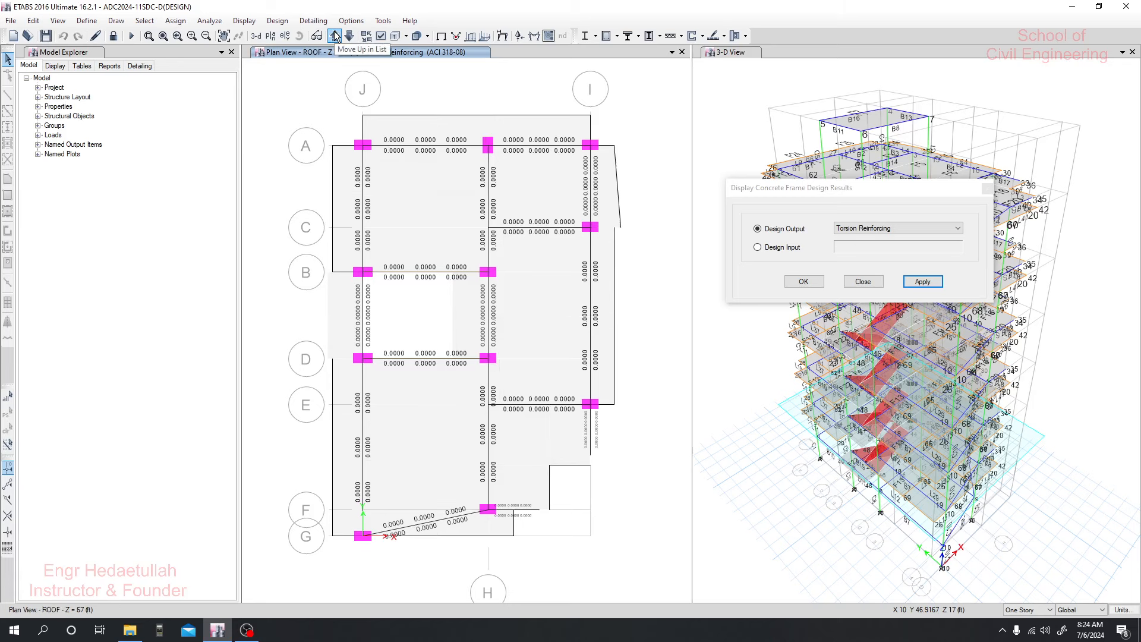
left_click(336, 35)
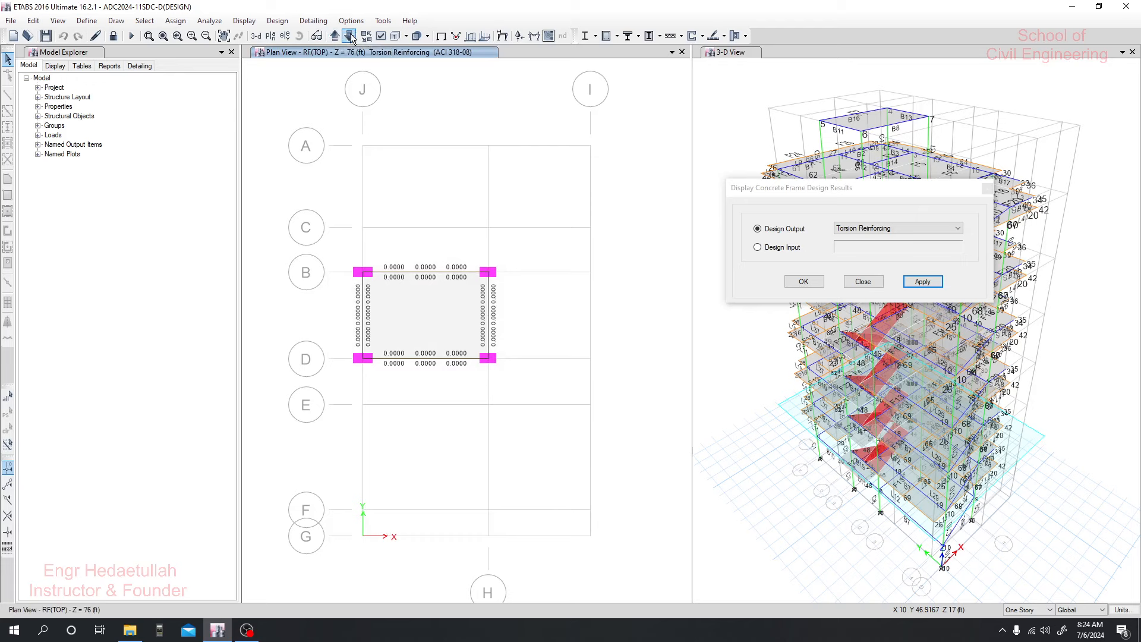
Bring the plan view down through the floors to GF and review the torsion reinforcement of its beams.
left_click(353, 36)
left_click(351, 36)
left_click(351, 37)
left_click(351, 36)
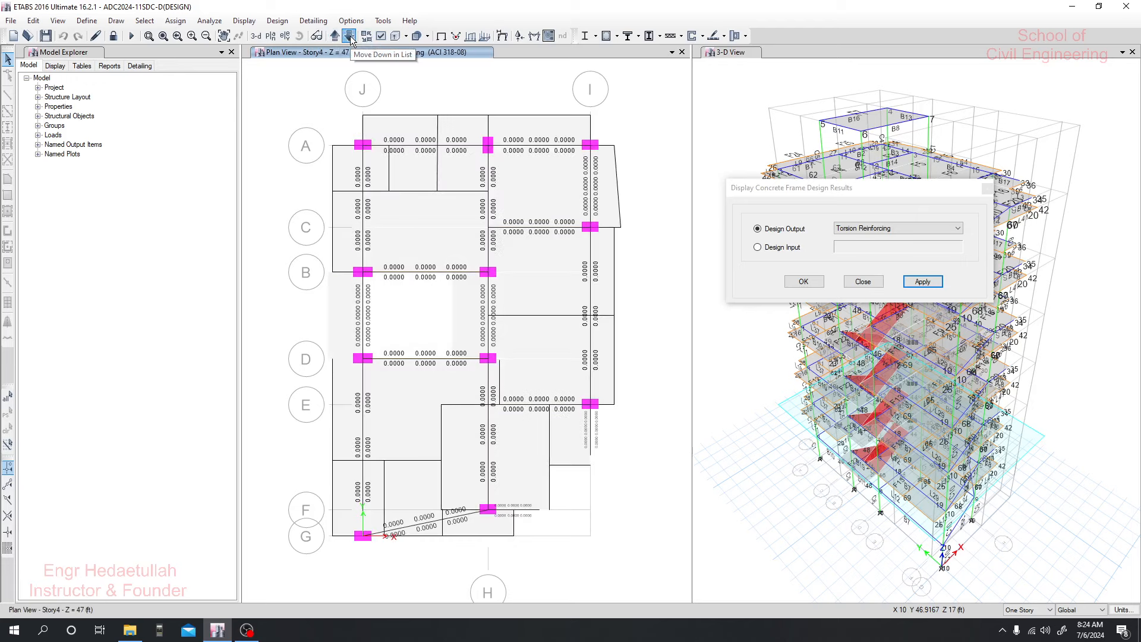
left_click(351, 36)
left_click(351, 37)
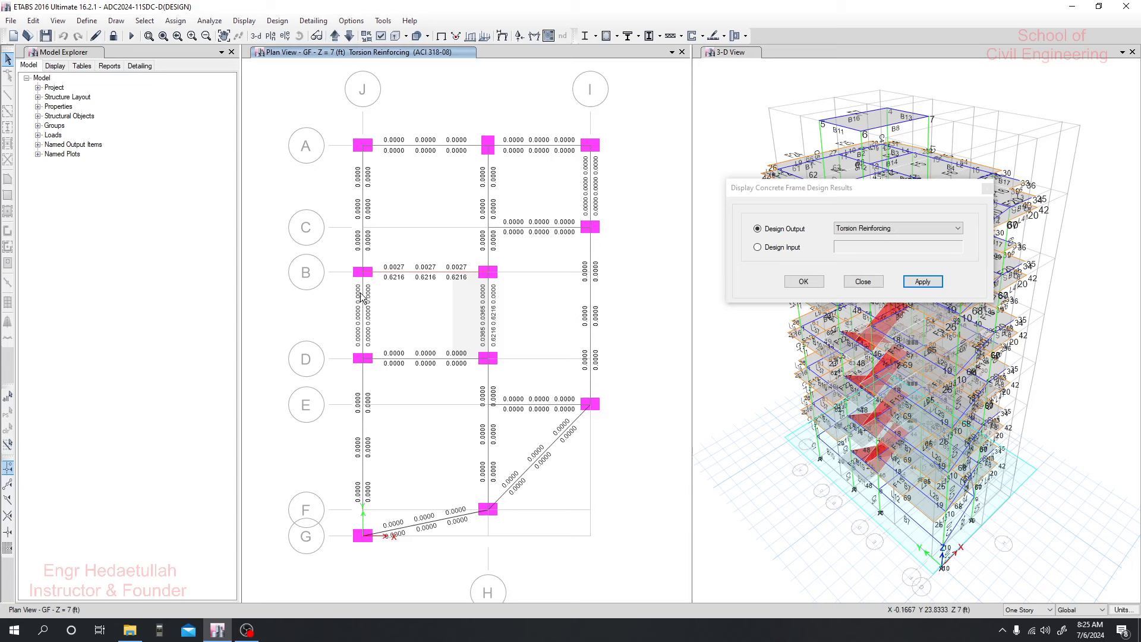
Return the plan view to Story1 and switch its displayed design output to Longitudinal Reinforcing.
left_click(335, 35)
left_click(335, 35)
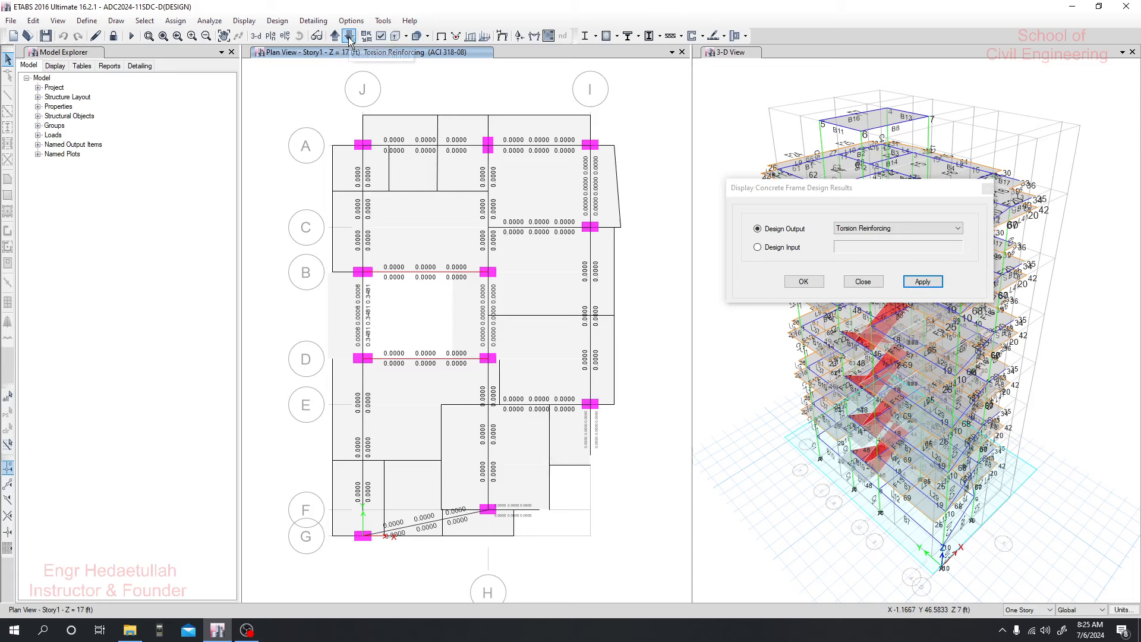
left_click(937, 227)
left_click(875, 238)
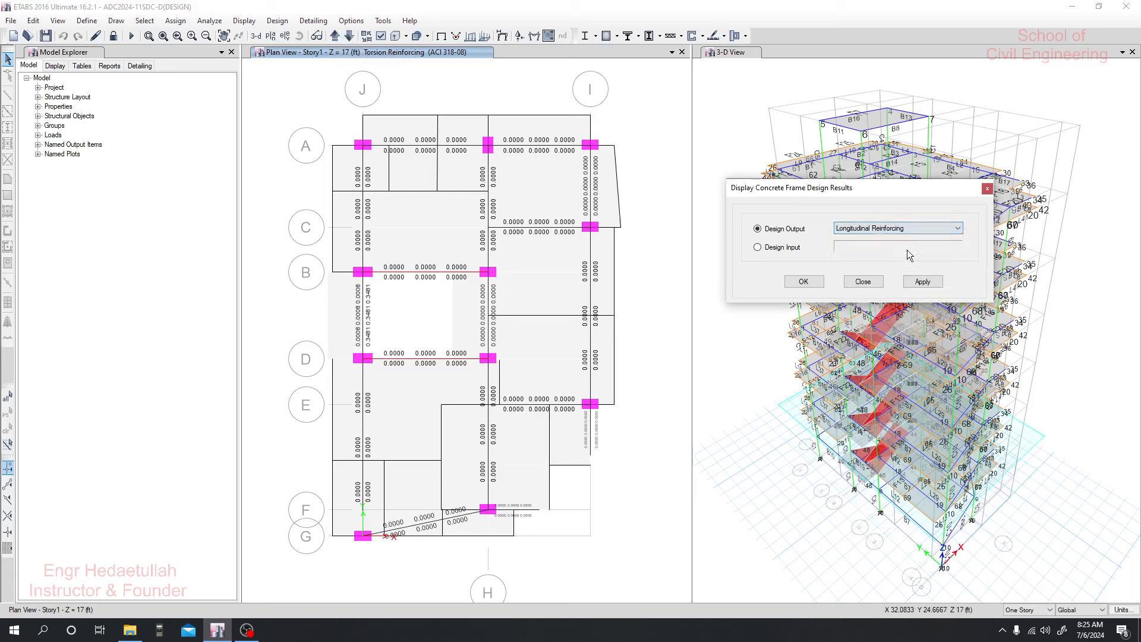
left_click(923, 282)
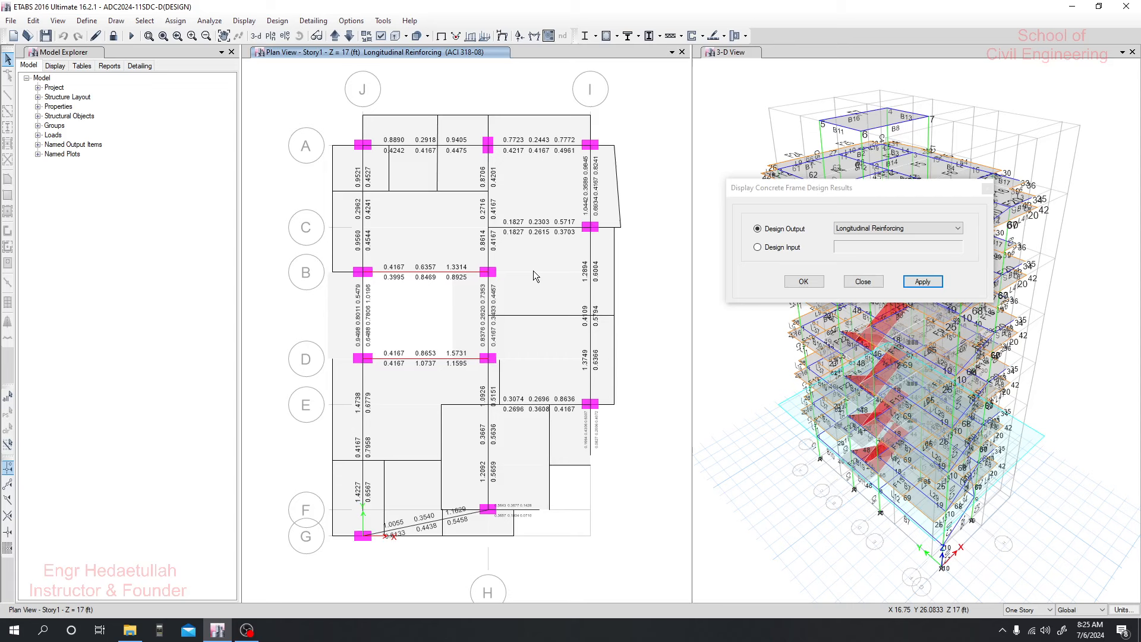
Hide the floors, walls and null frames in the Story1 plan view.
left_click(381, 36)
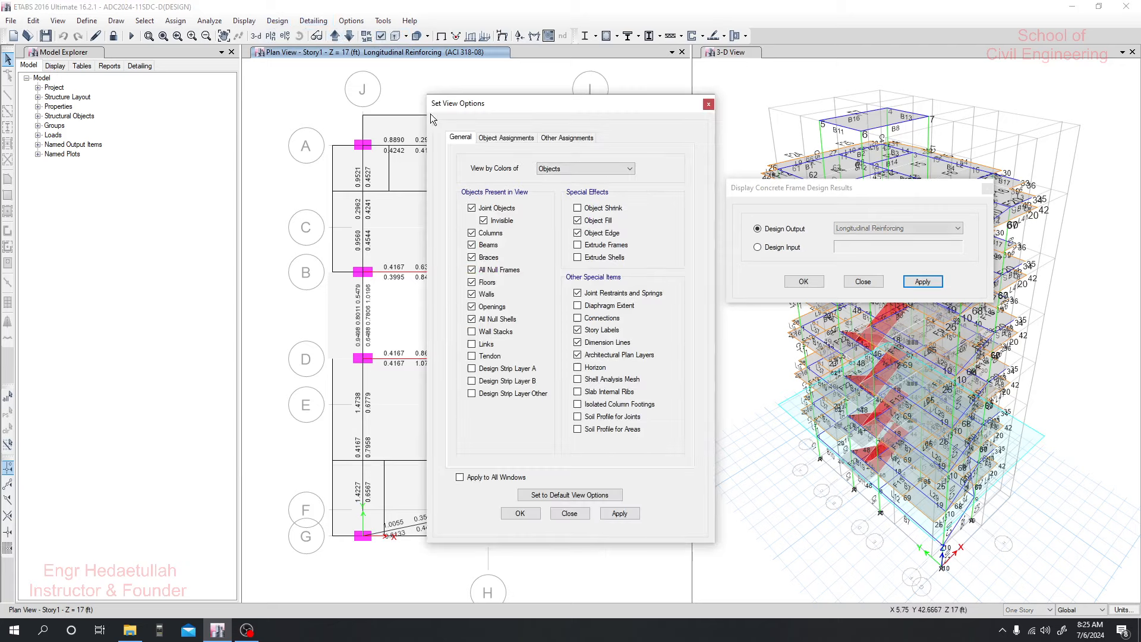
left_click(478, 284)
left_click(618, 514)
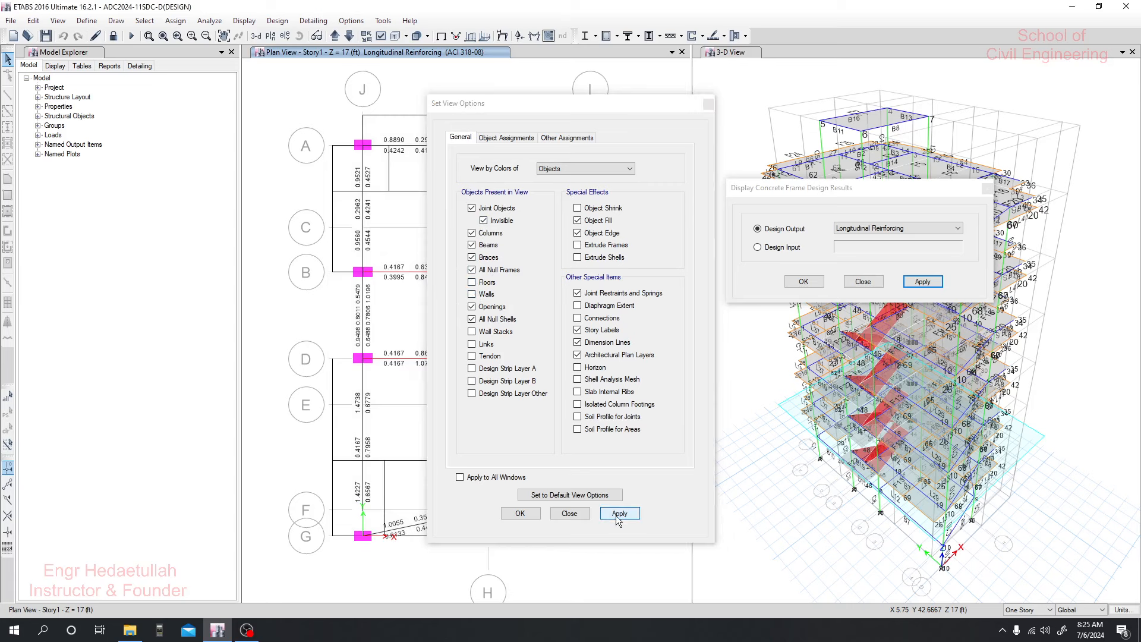
left_click(505, 515)
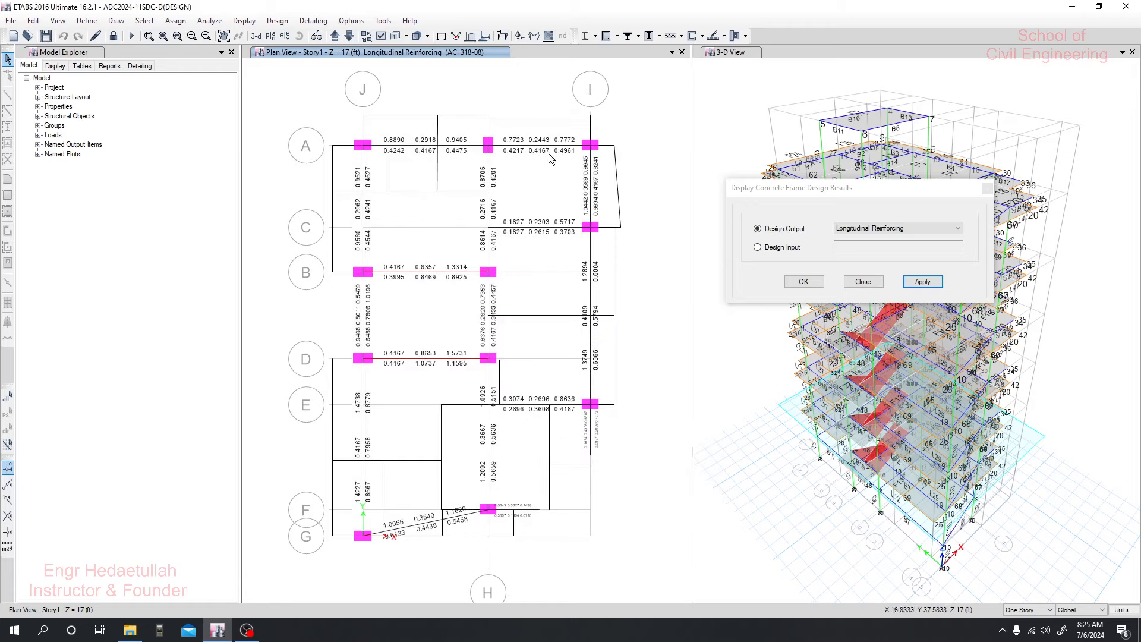
left_click(396, 37)
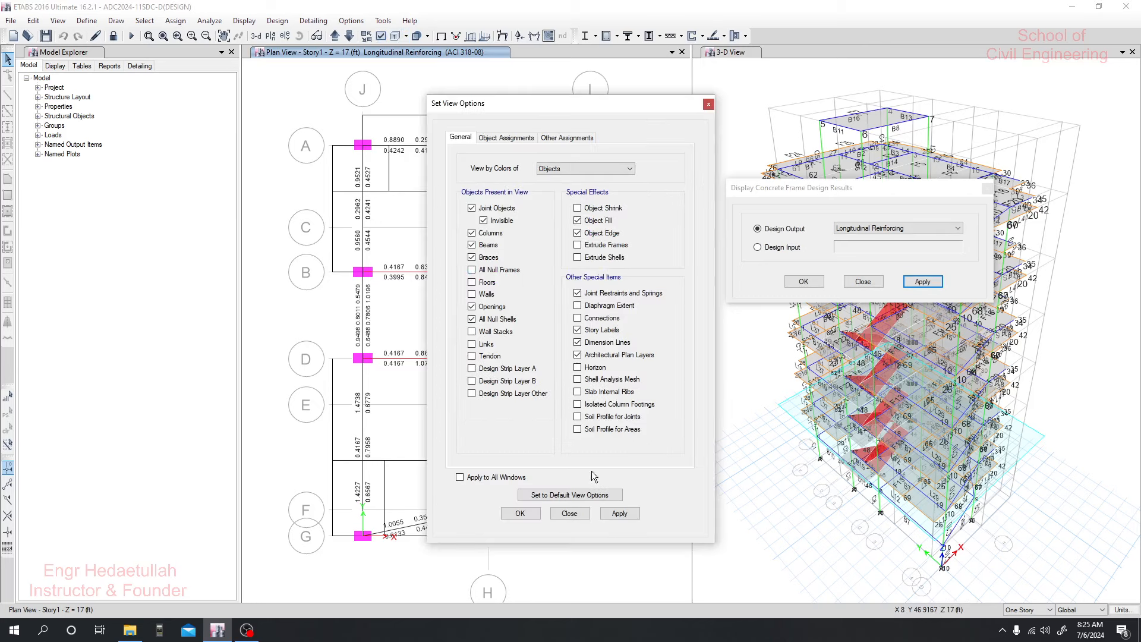
left_click(607, 512)
left_click(528, 515)
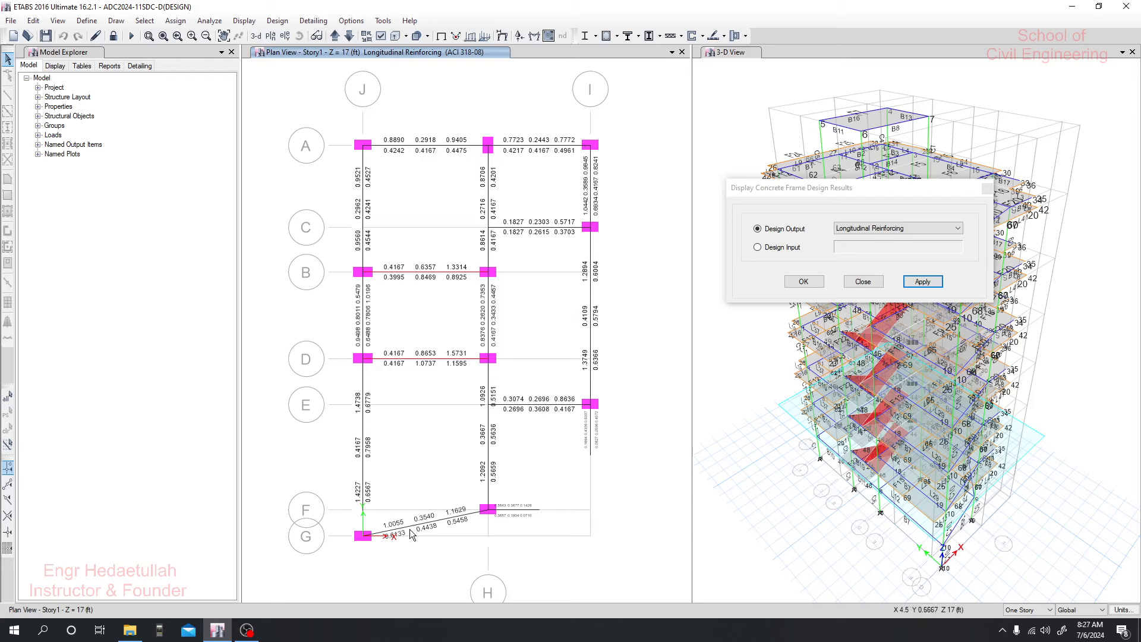
Examine the longitudinal reinforcement of the Story1 beams, including the short cantilevers near grids E and F.
scroll(513, 506, "up", 5)
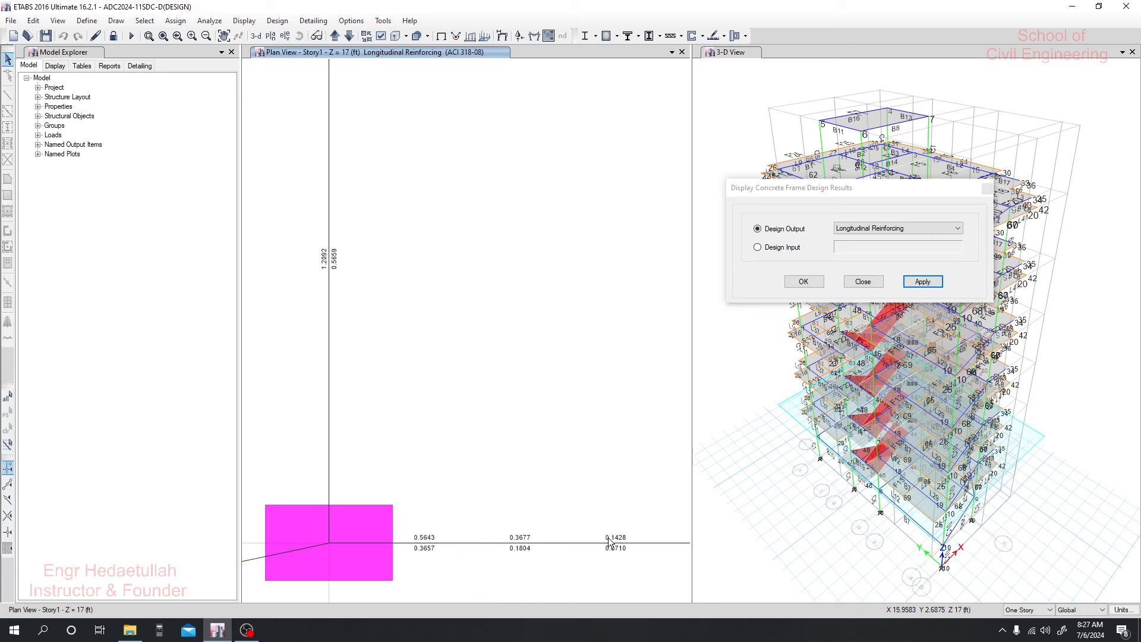
scroll(608, 538, "down", 3)
middle_click_drag(581, 477, 260, 470)
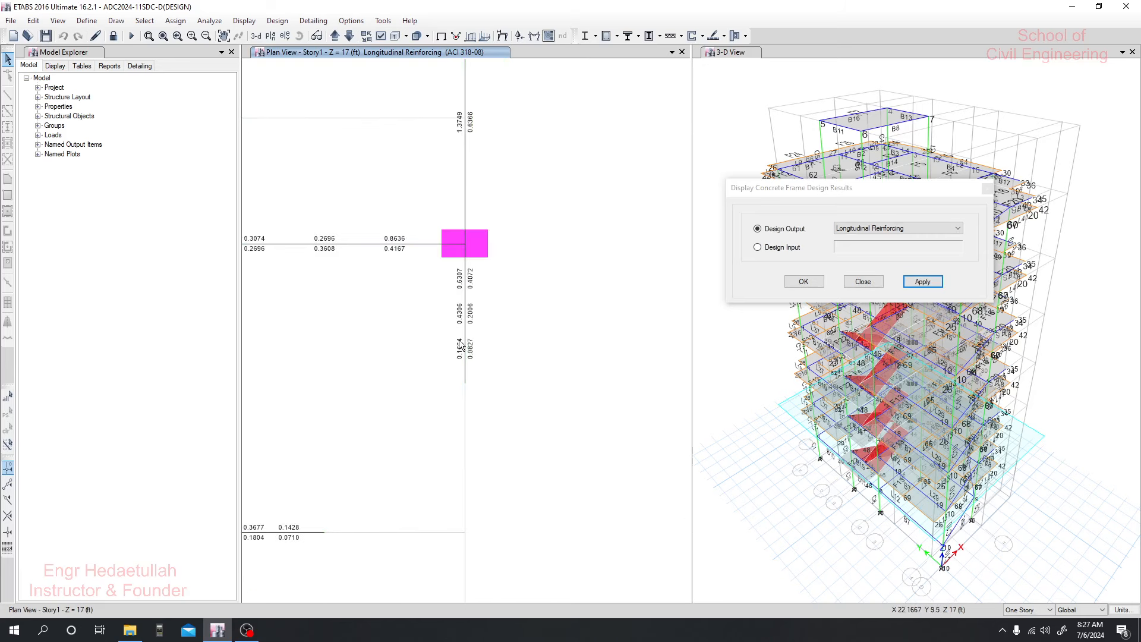
scroll(528, 416, "down", 6)
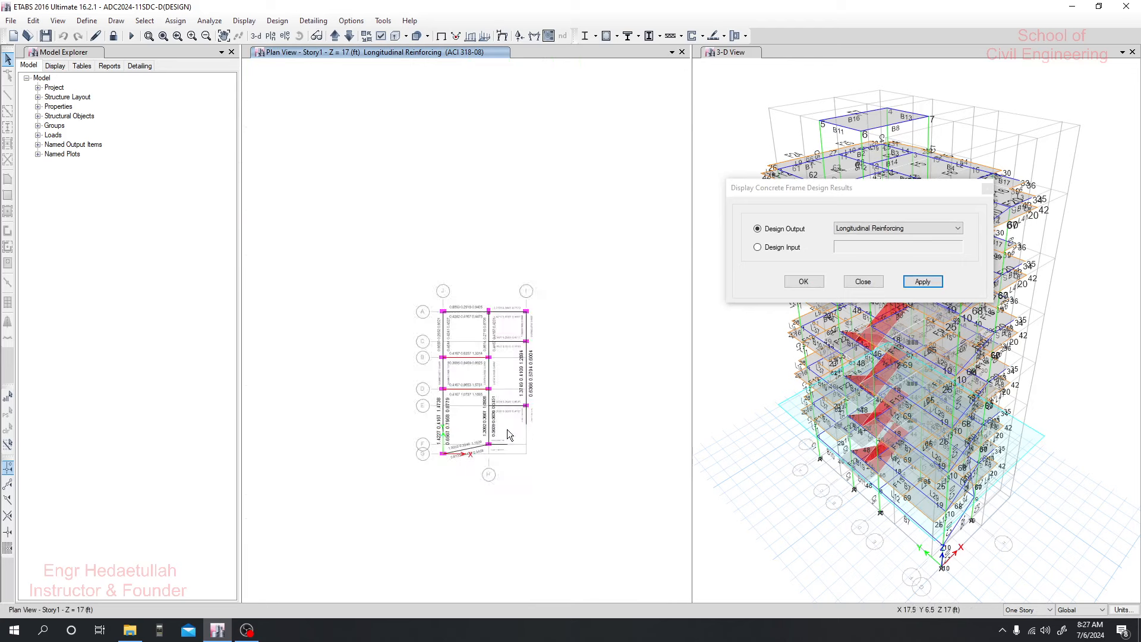
scroll(511, 424, "up", 3)
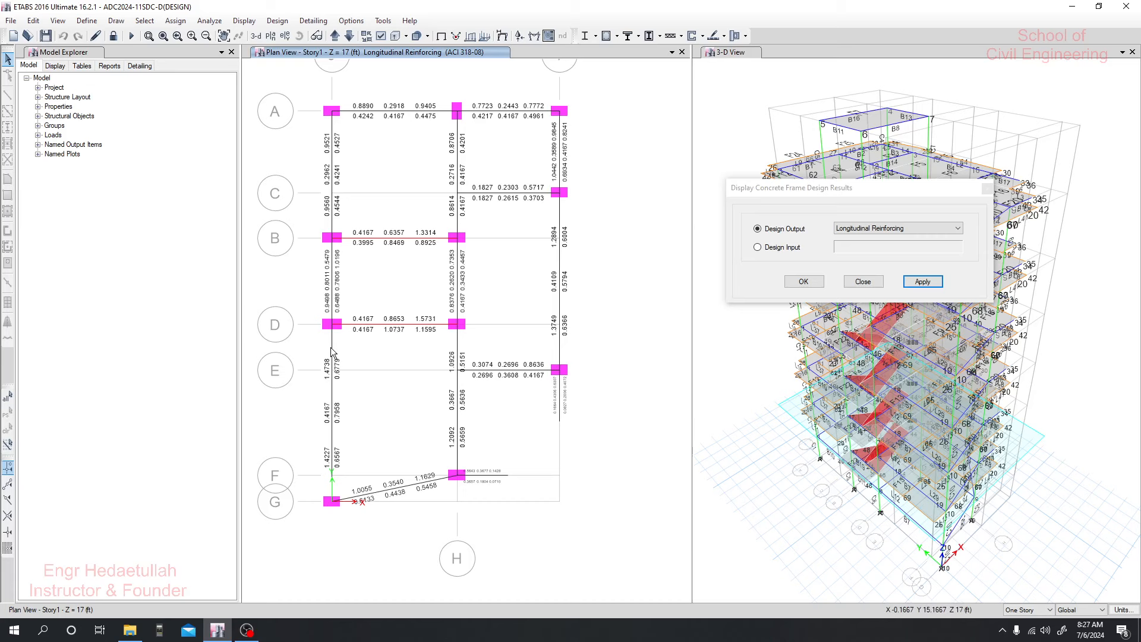
middle_click_drag(381, 387, 405, 387)
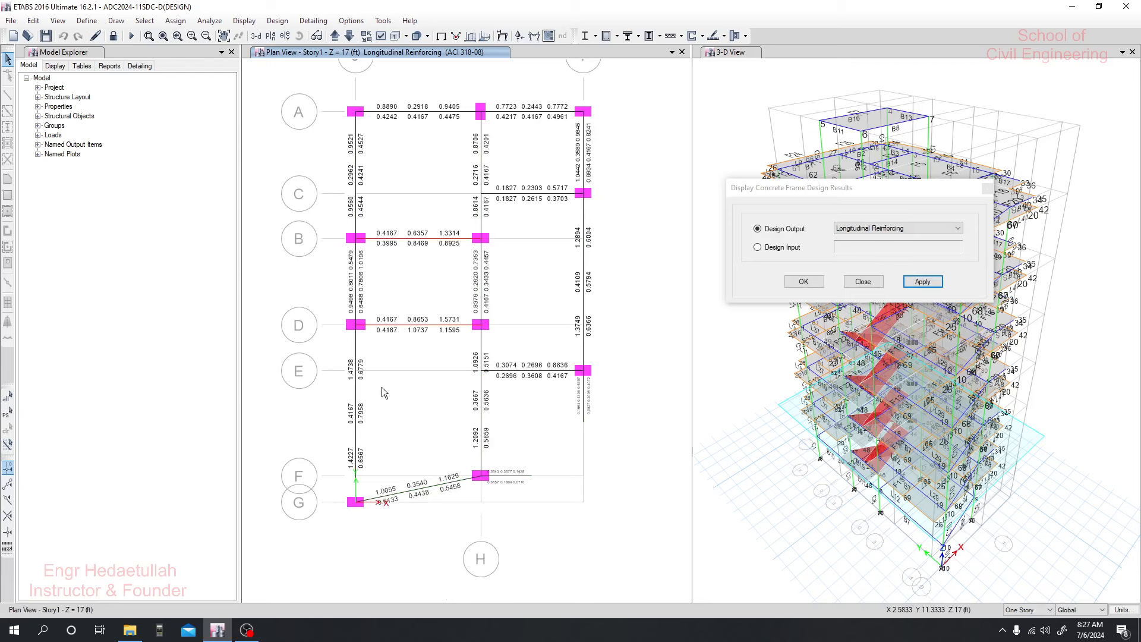
middle_click_drag(416, 356, 402, 348)
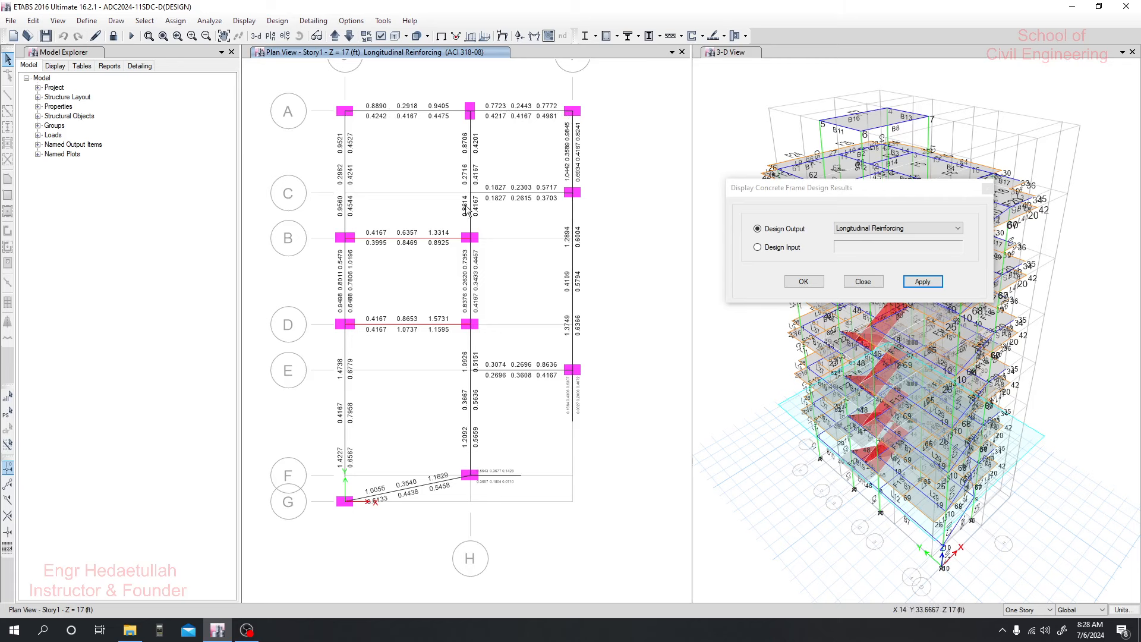
Open Epic Pen and draw tick marks on the horizontal beams along grids A, C and E of the Story1 plan.
left_click(43, 629)
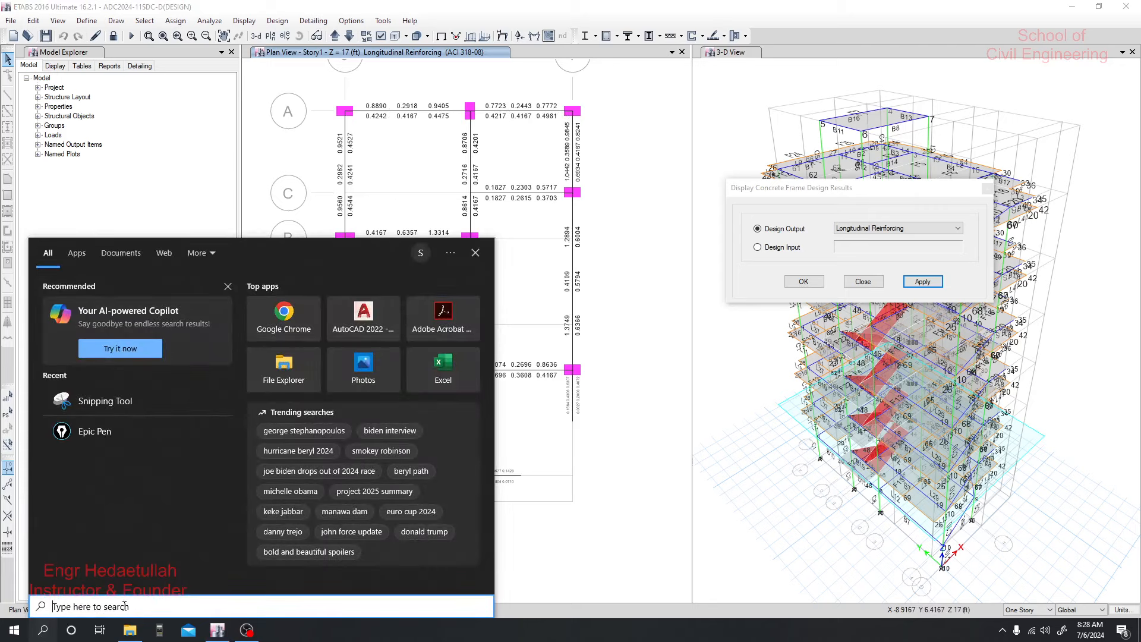
left_click(107, 430)
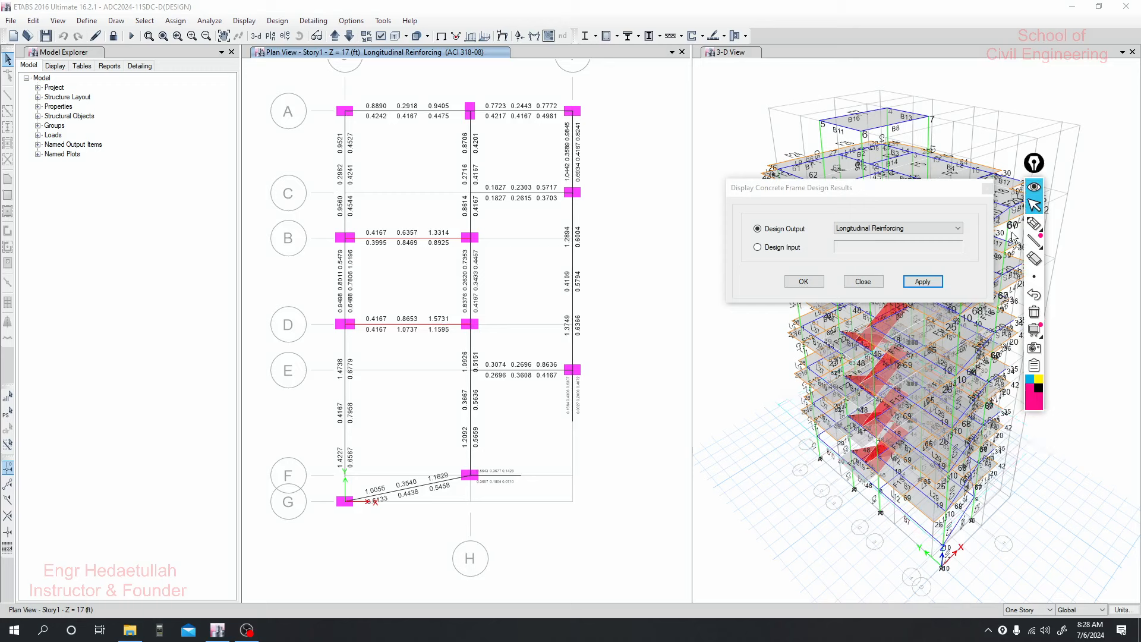
left_click(1035, 223)
left_click_drag(408, 118, 438, 103)
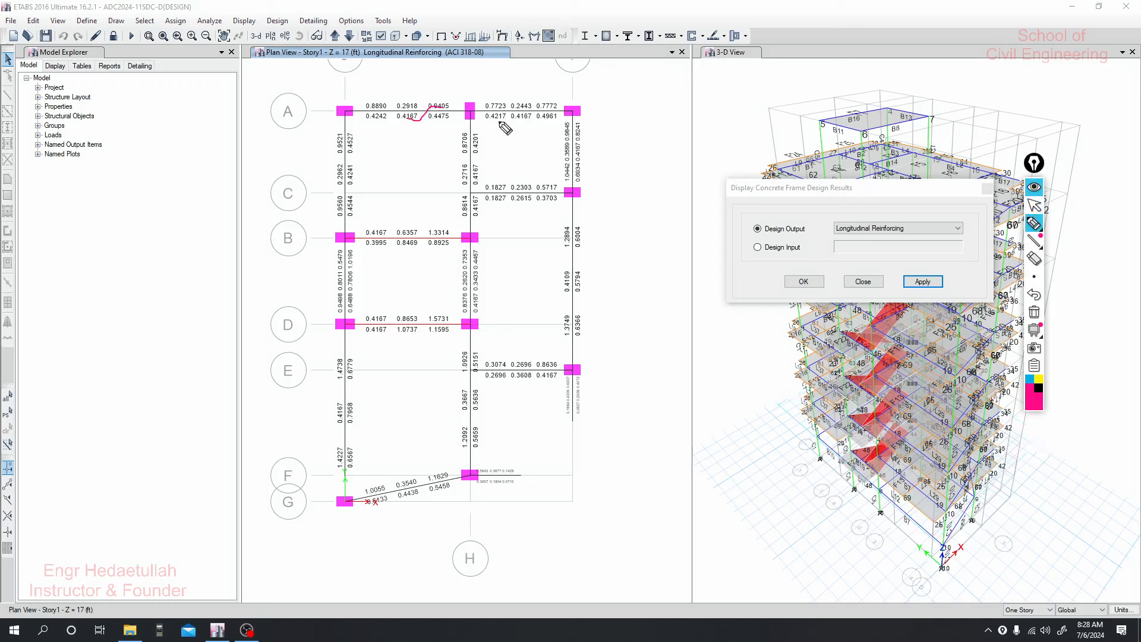
left_click_drag(519, 117, 539, 95)
mouse_move(510, 196)
left_mouse_down()
mouse_move(521, 184)
mouse_move(530, 199)
left_mouse_up()
left_click_drag(513, 365, 532, 364)
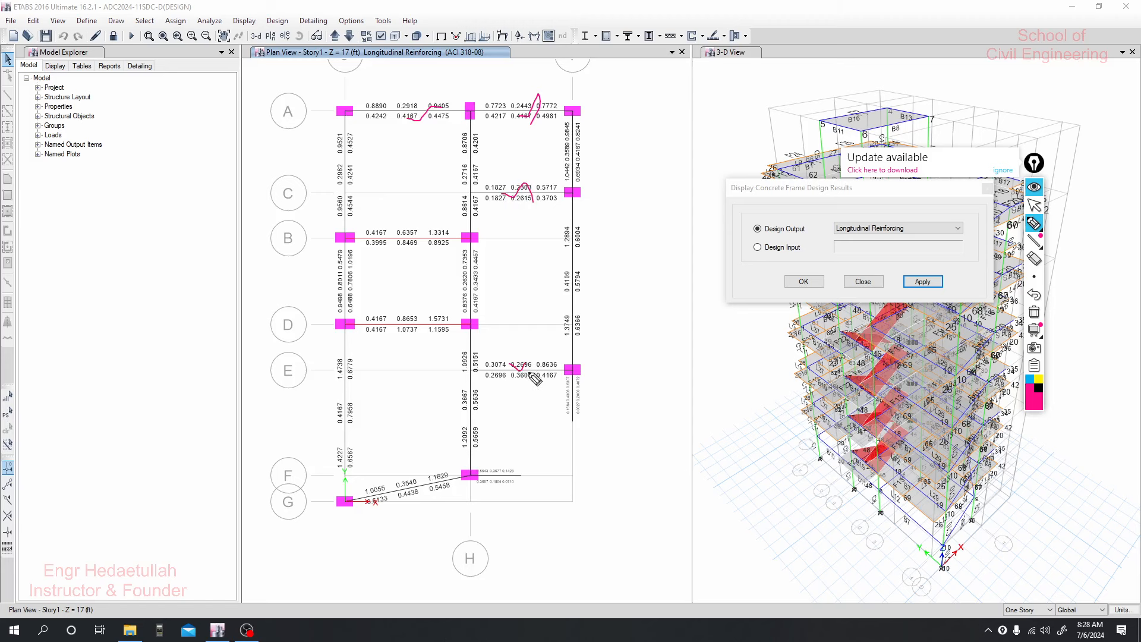
Mark the inclined beam between grids F and G and the cantilever at grid F by hand, and erase these marks.
left_click_drag(385, 493, 417, 476)
left_click_drag(494, 483, 536, 443)
mouse_move(422, 467)
left_mouse_down()
mouse_move(405, 512)
mouse_move(457, 517)
left_mouse_up()
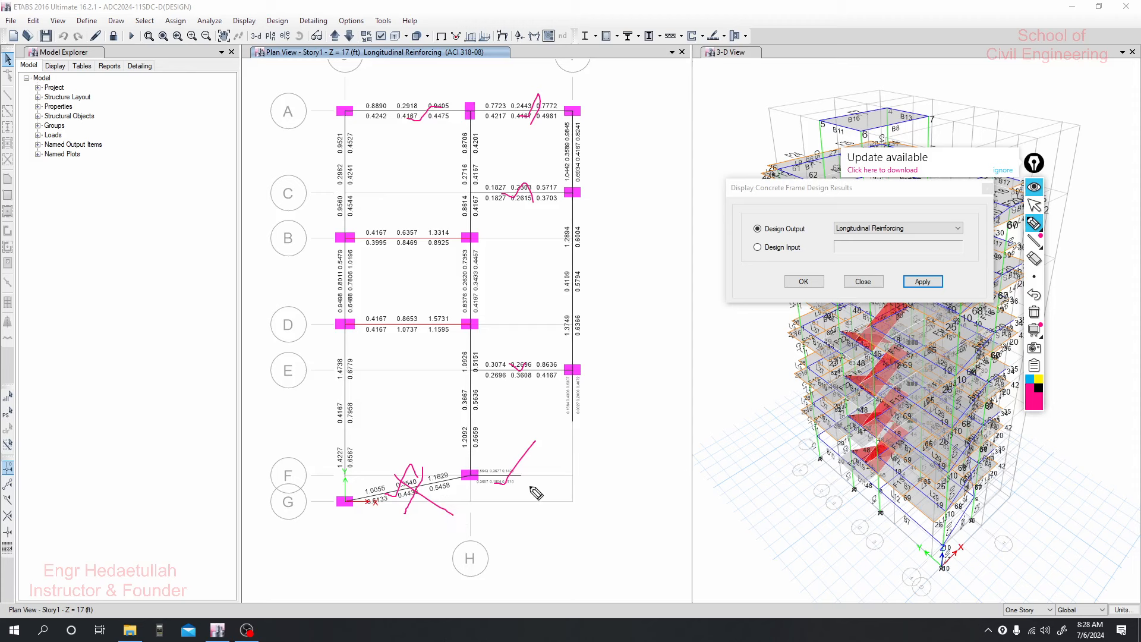
left_click_drag(503, 463, 523, 482)
left_click(1034, 258)
mouse_move(393, 466)
left_mouse_down()
mouse_move(413, 484)
mouse_move(522, 484)
mouse_move(522, 446)
left_mouse_up()
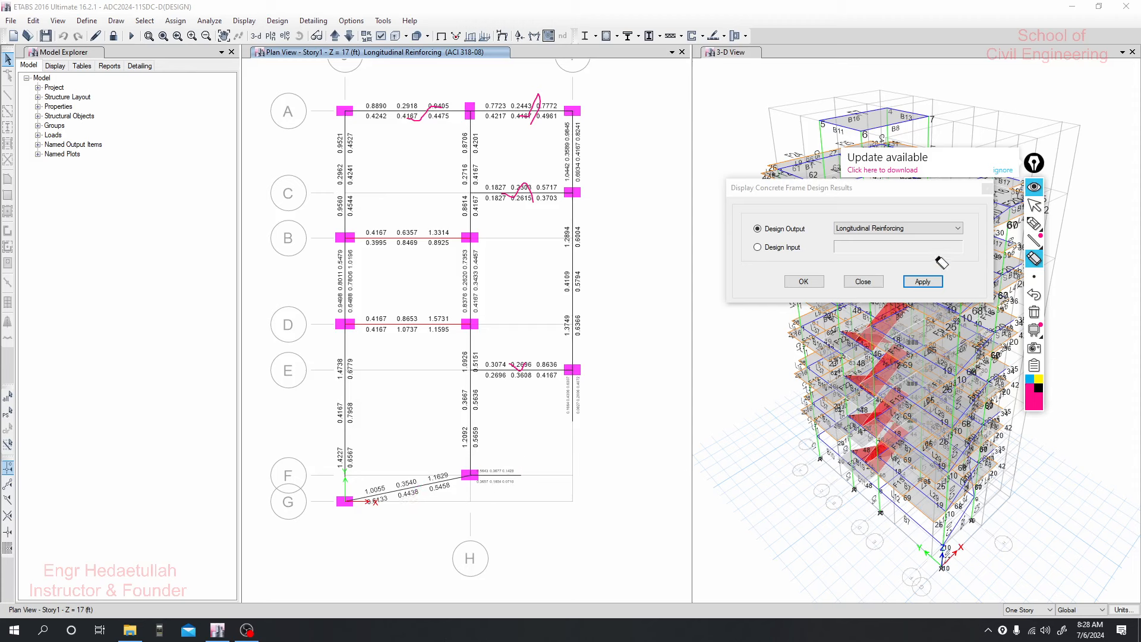
left_click(1034, 206)
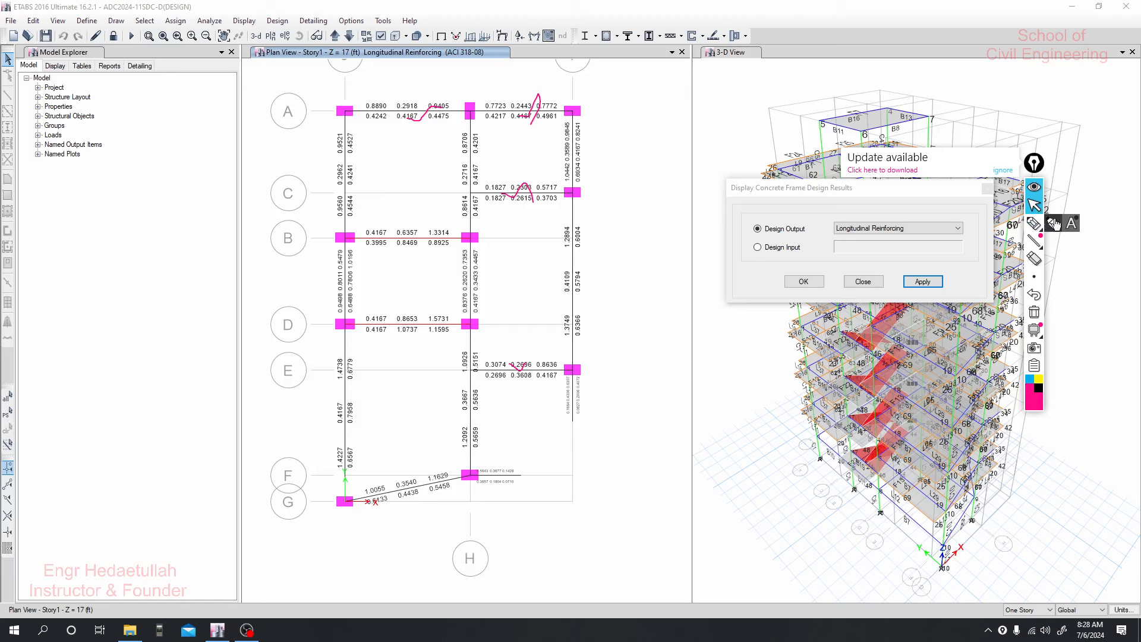
left_click(1034, 223)
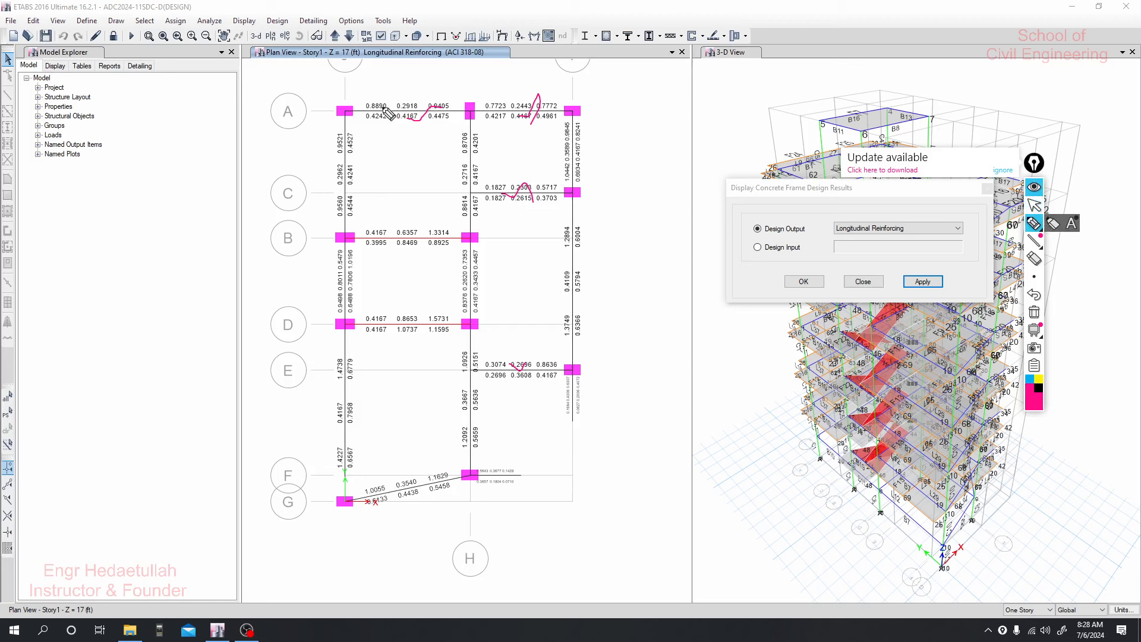
Return Epic Pen to cursor mode, open the workbook FXL8. Design Parameters in Excel and dismiss its licence notice.
left_click(1034, 205)
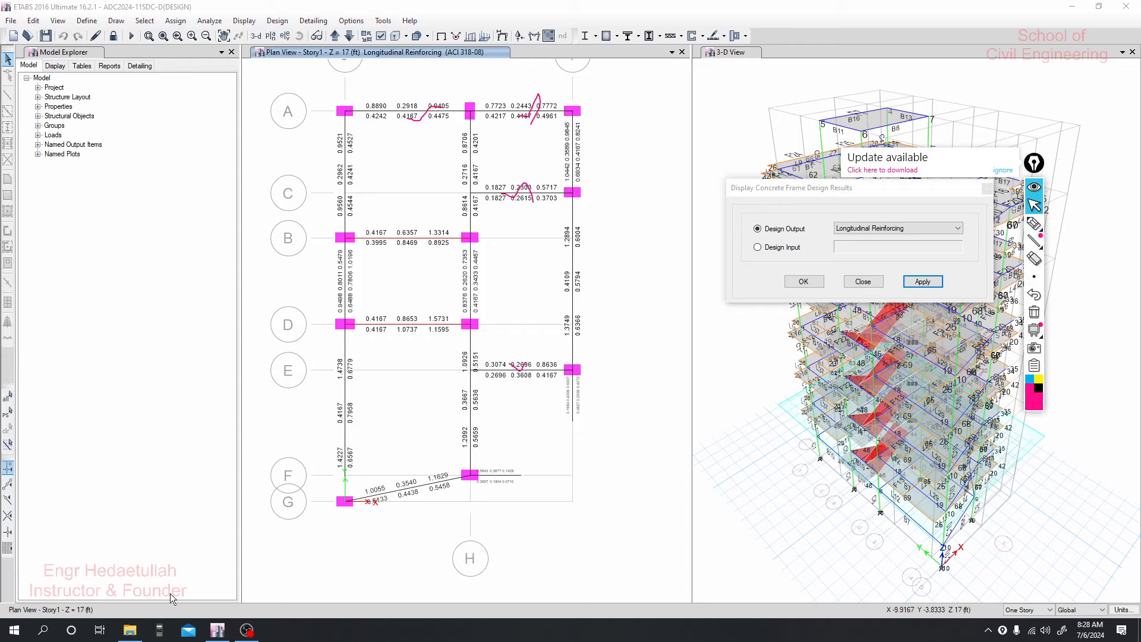
left_click(130, 630)
double_click(198, 208)
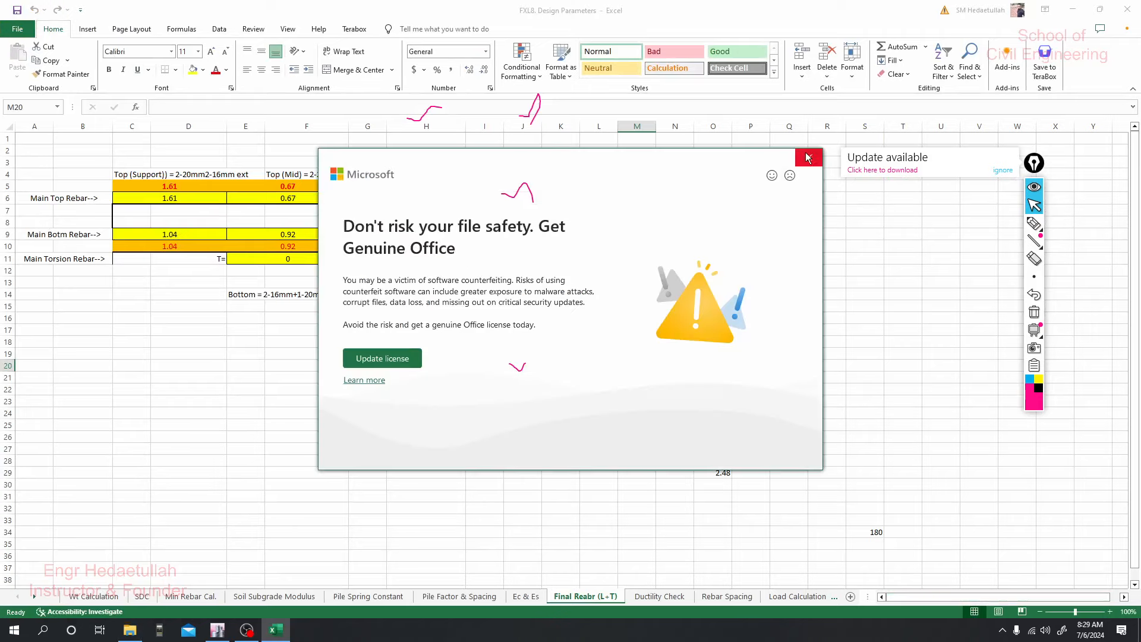
left_click(809, 157)
left_click(1131, 100)
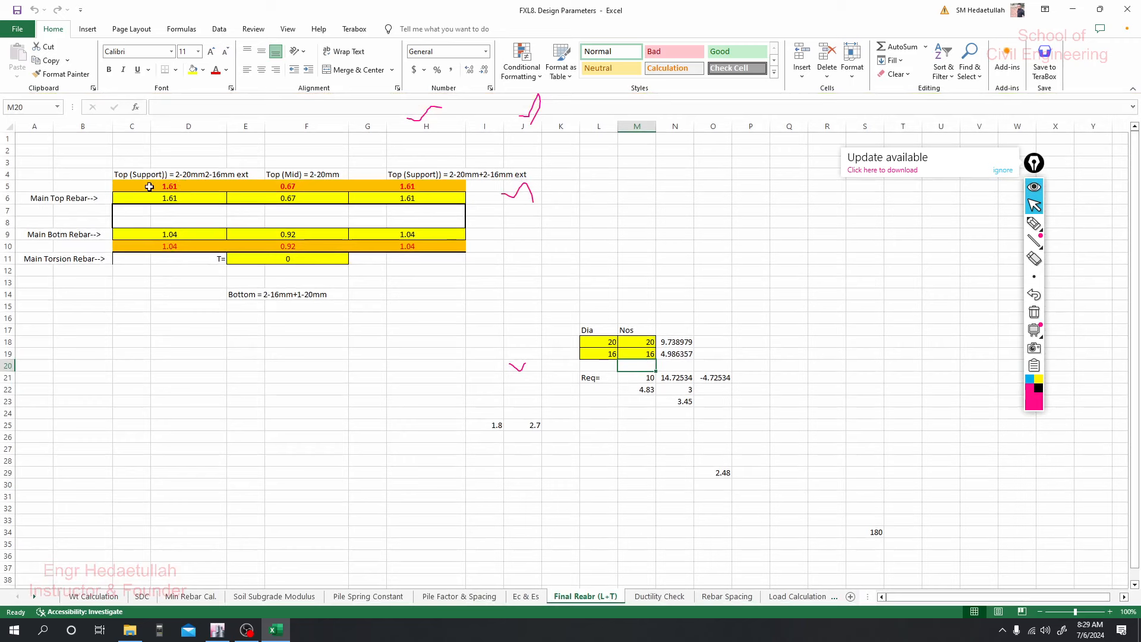
Place the Excel window beside the Story1 plan in ETABS, minimise the file explorer and hide the Epic Pen marks.
left_click(397, 172)
left_click(327, 339)
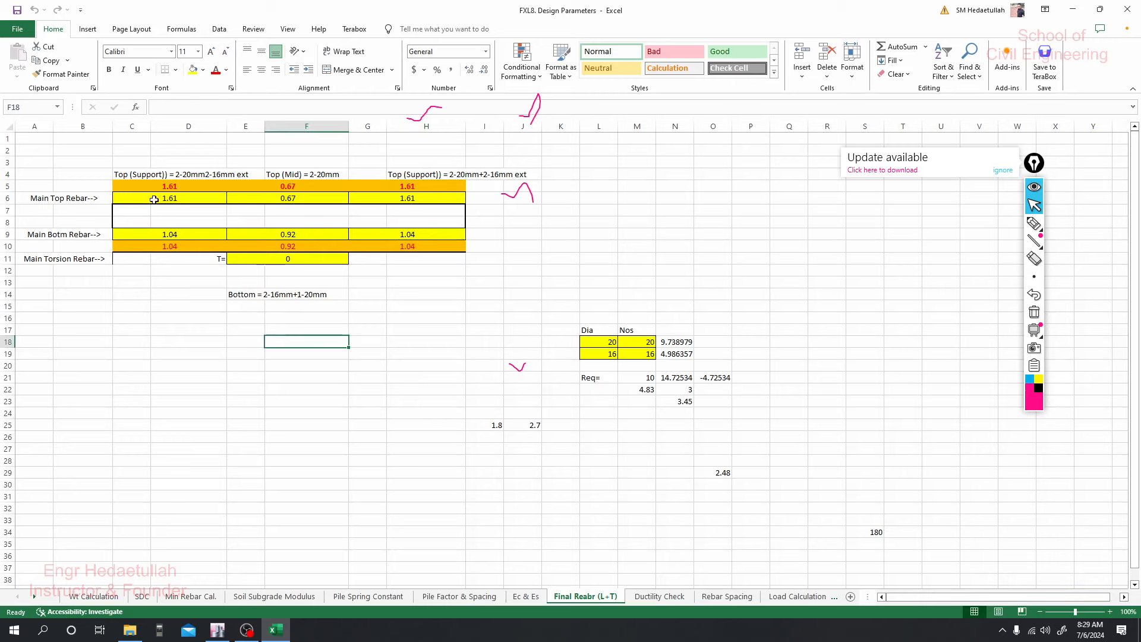
left_click(172, 199)
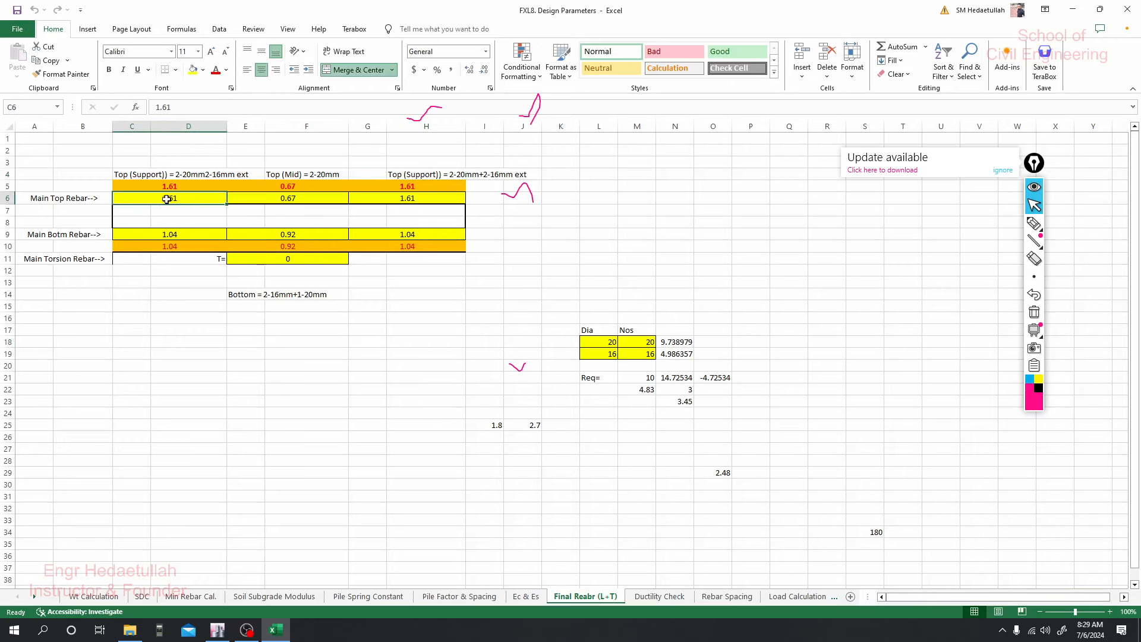
left_click_drag(267, 4, 775, 94)
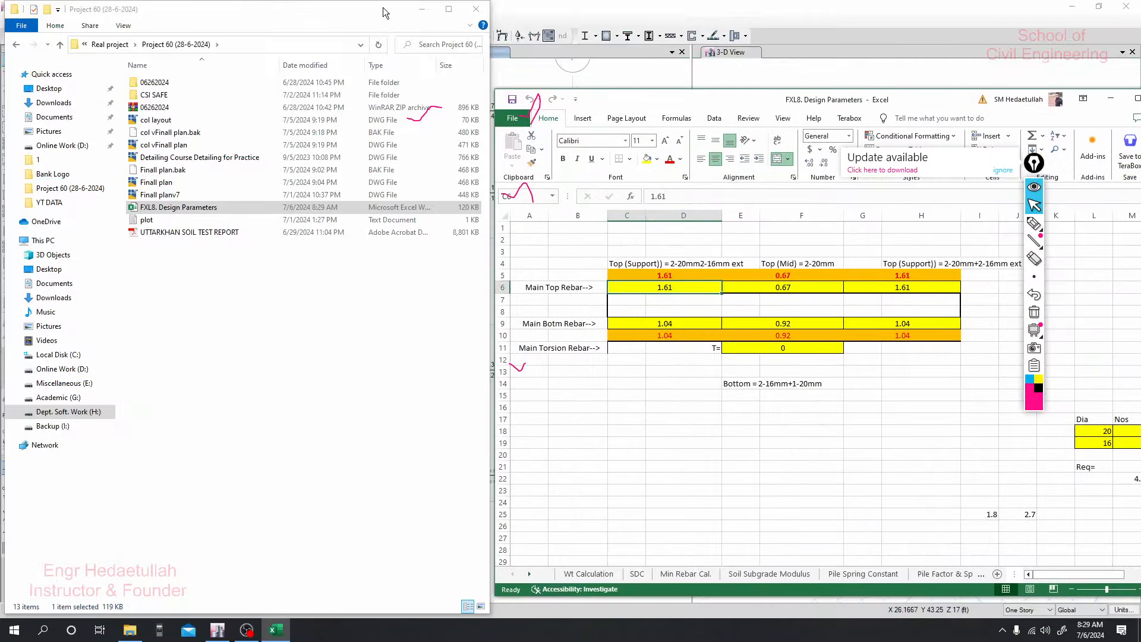
left_click(422, 9)
left_click_drag(679, 99, 807, 86)
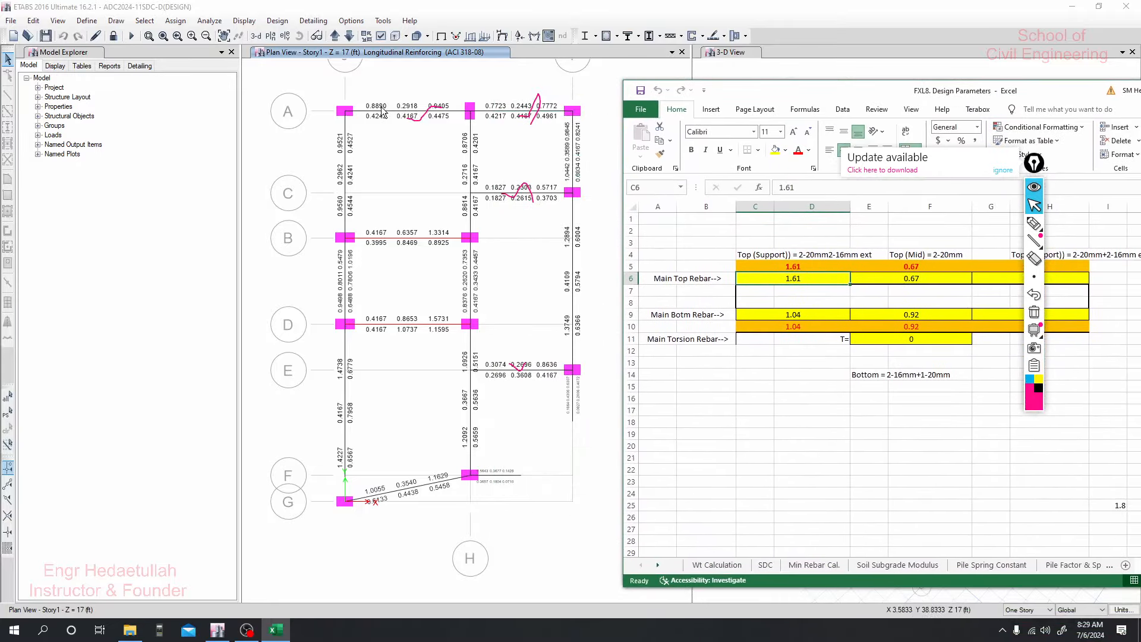
left_click(1034, 188)
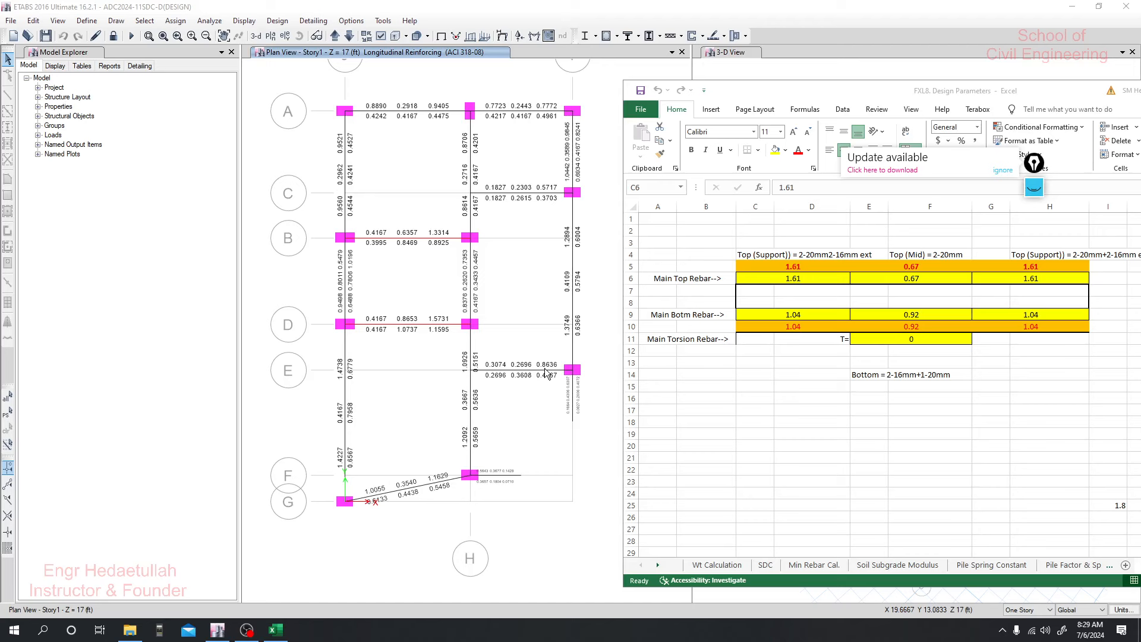
Enter 0.94 as the main top rebar at the first support in C6 and 0 at midspan in E6.
left_click(799, 277)
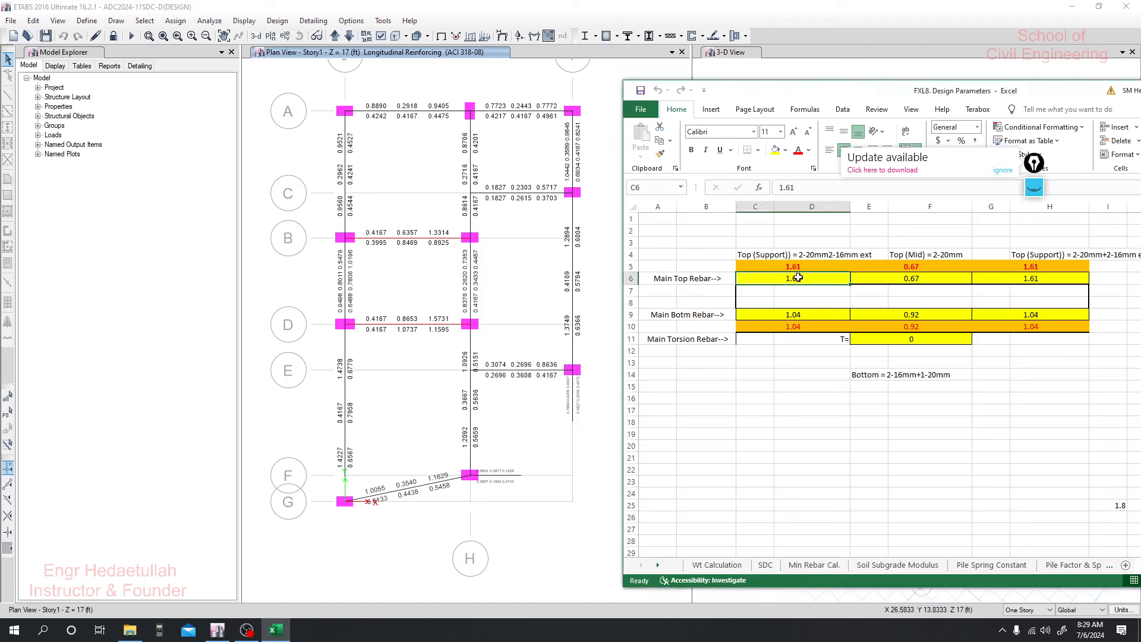
type("0")
key("Tab")
type("0")
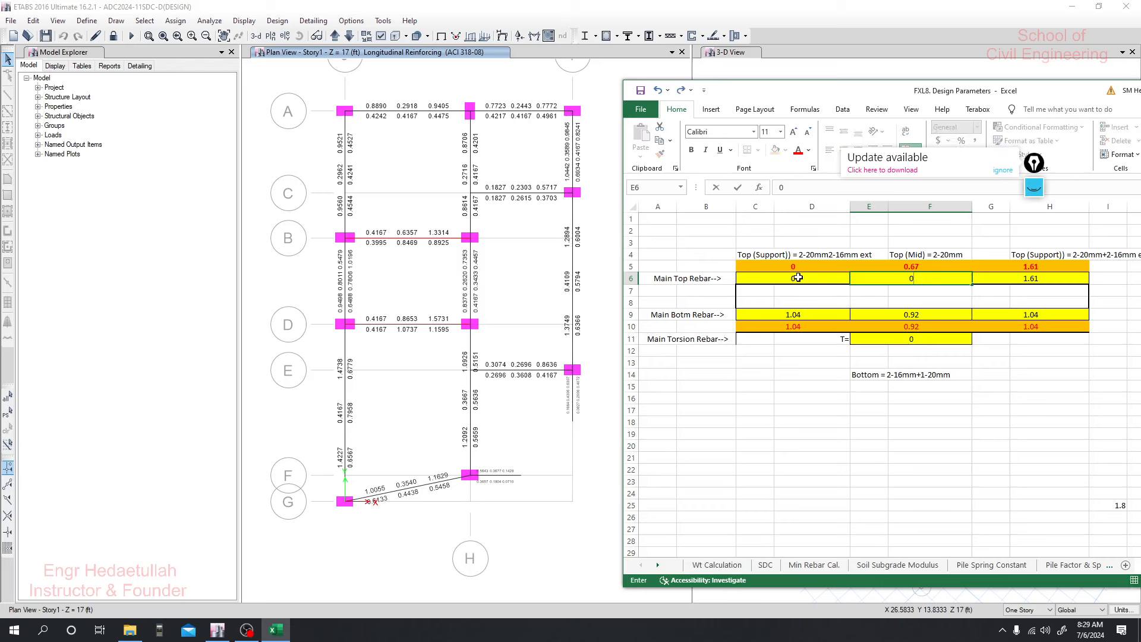
left_click(798, 278)
type("0.")
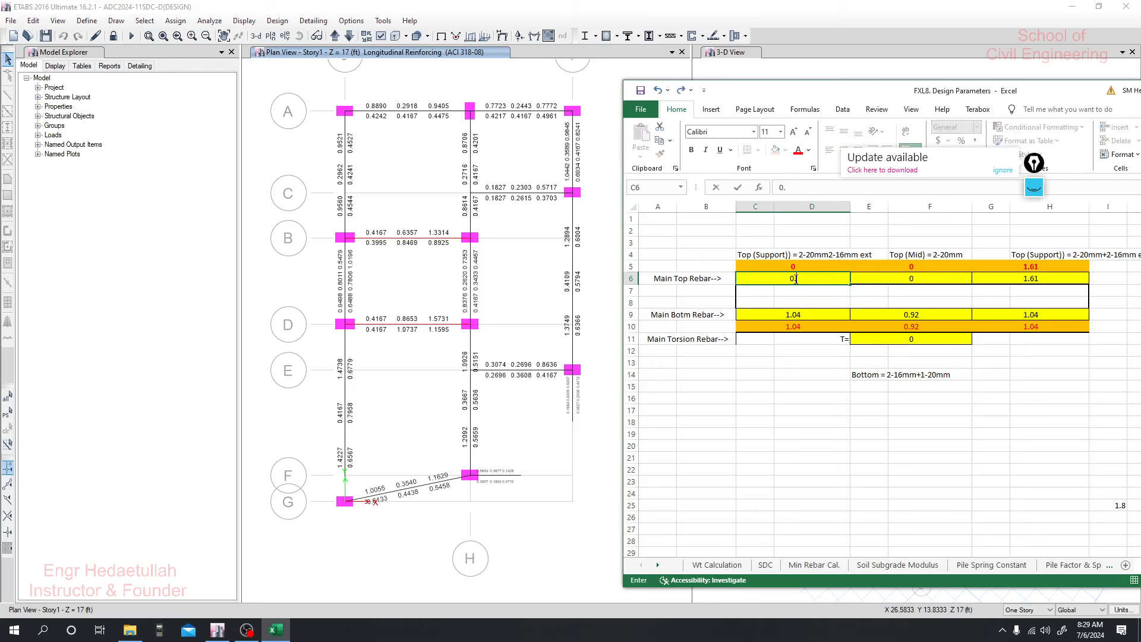
type("94")
key("Tab")
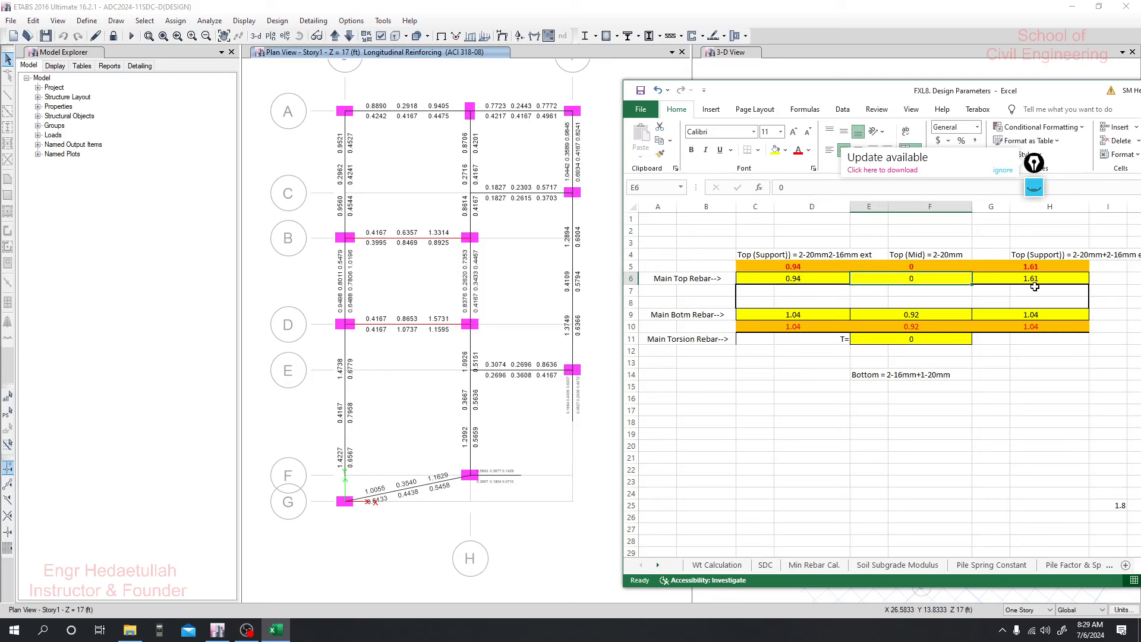
Enter 0.94 as the main top rebar at the second support in G6.
type("0")
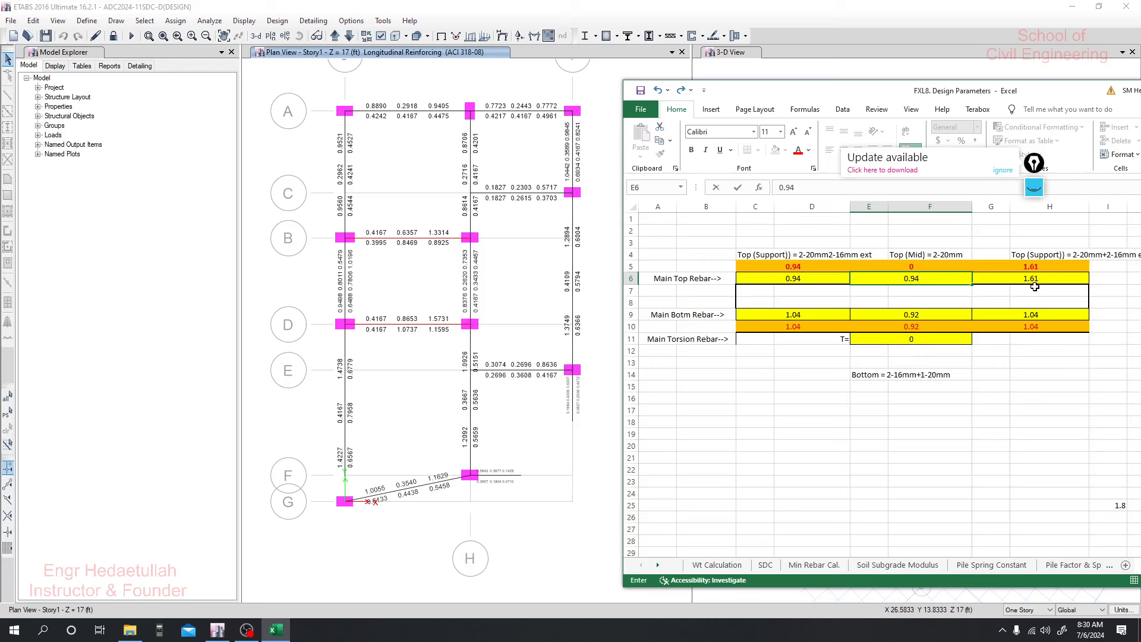
key("Escape")
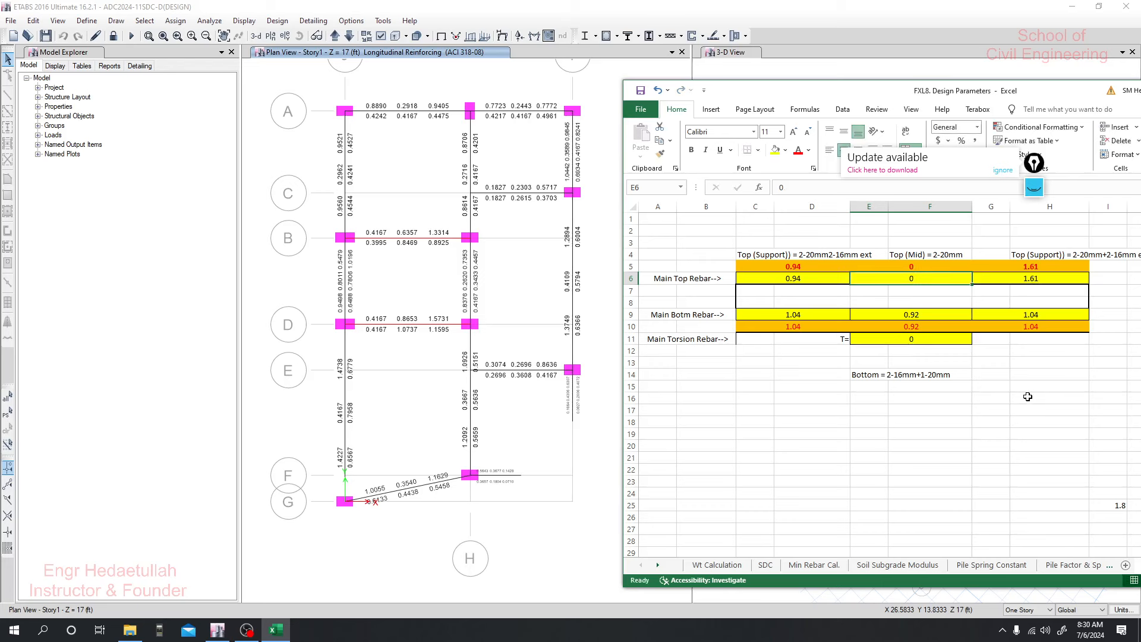
left_click(1037, 277)
type("0.94")
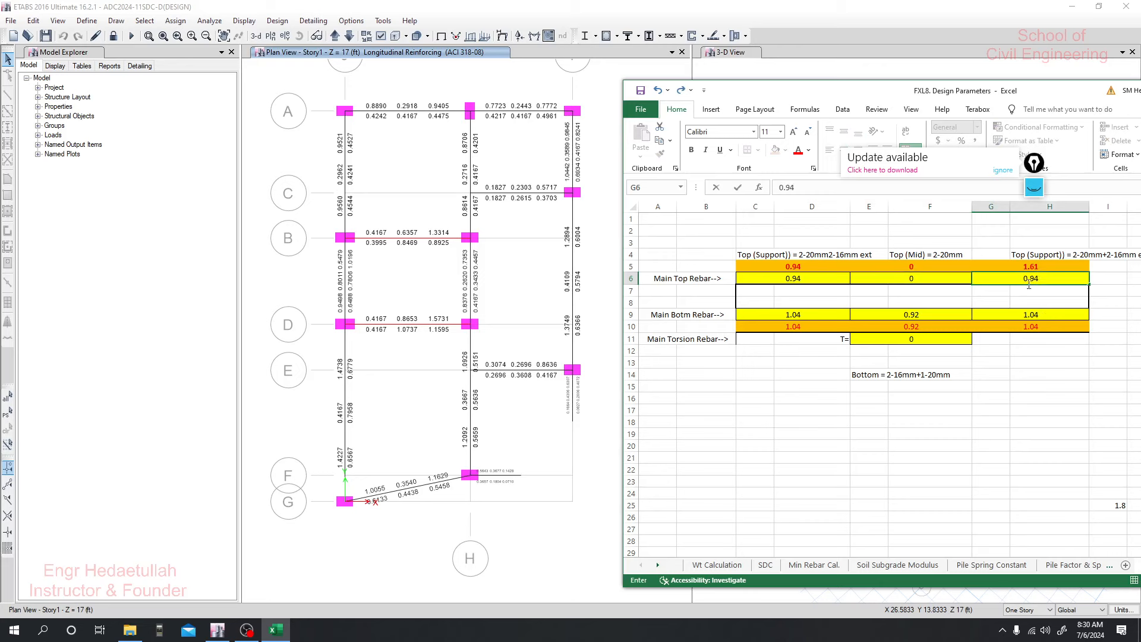
left_click(754, 386)
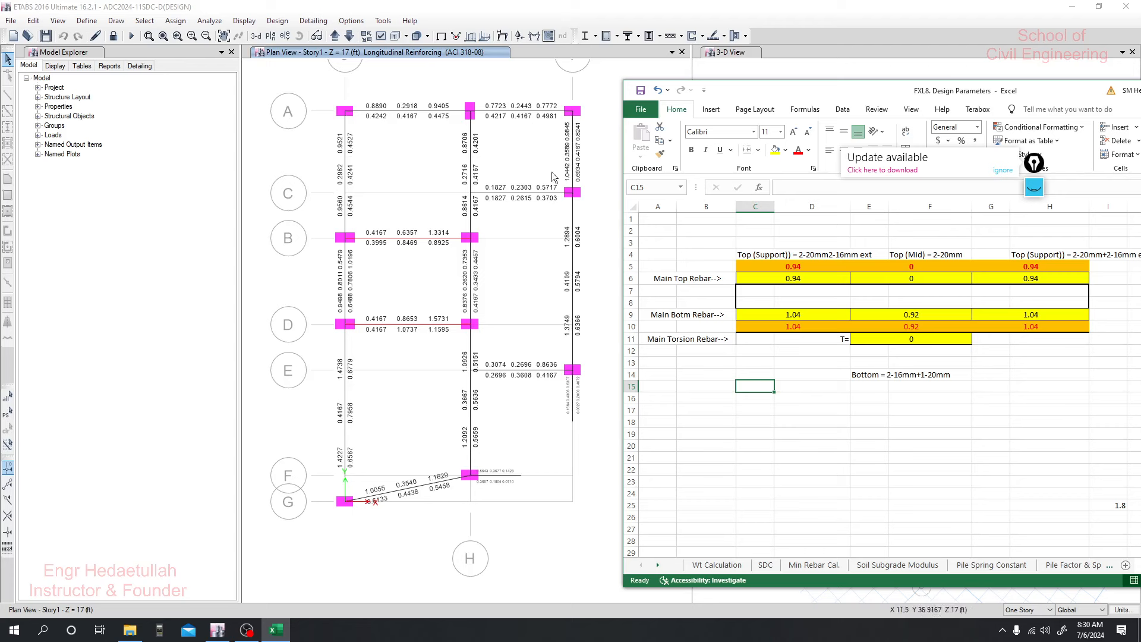
Set the midspan rebar to 0.42 for the main bottom bars and 0.29 for the main top bars.
left_click(905, 316)
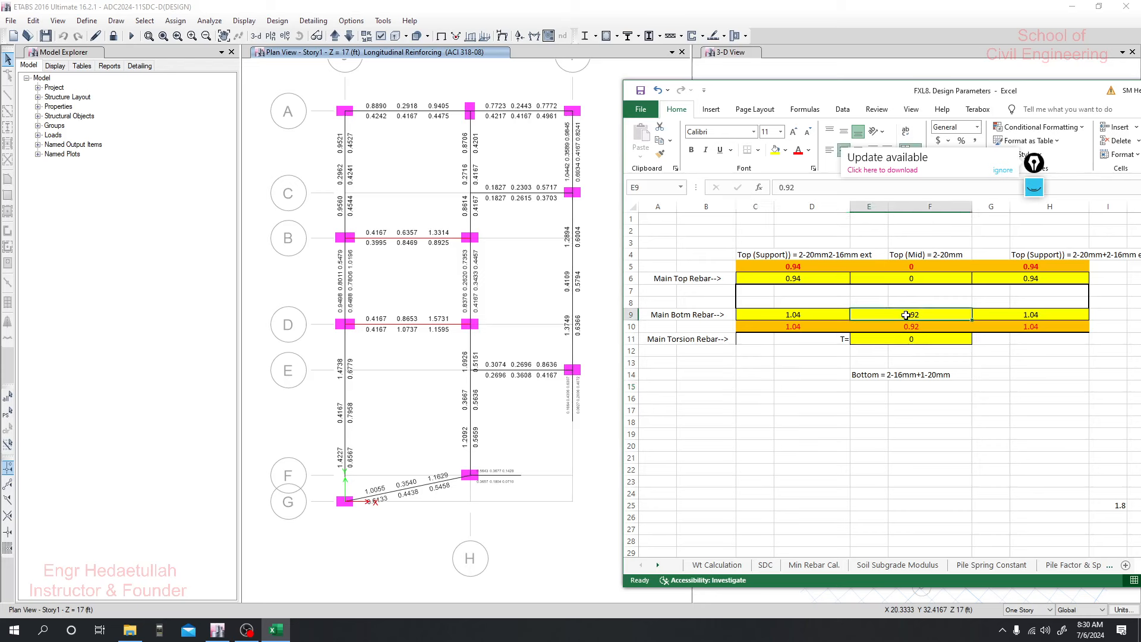
type("0.")
key("Return")
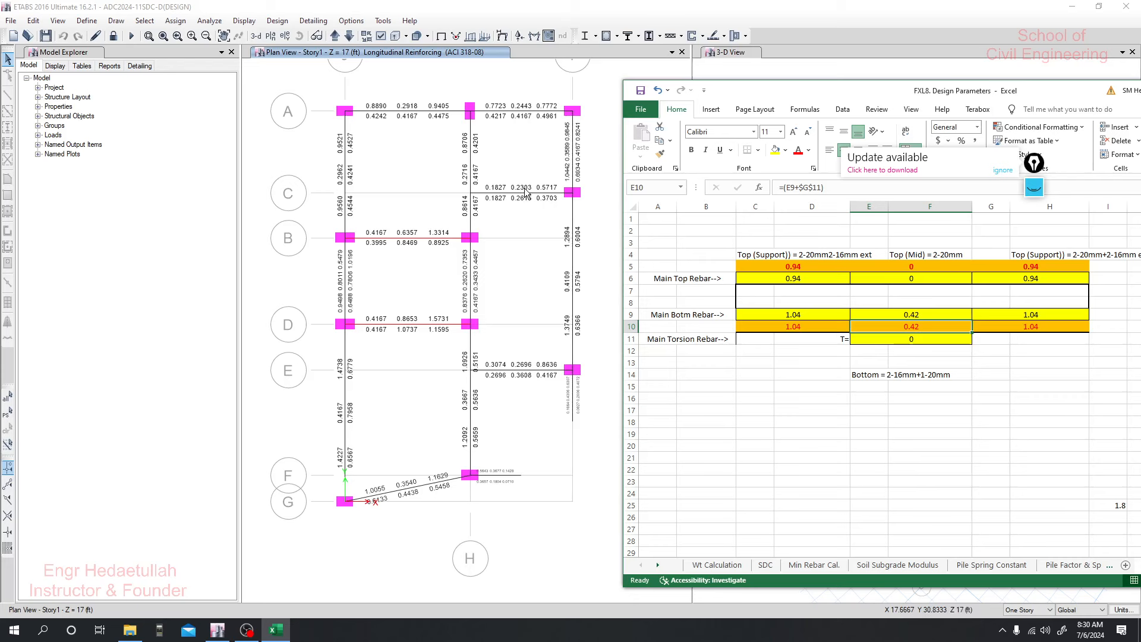
left_click(917, 278)
type("0.29")
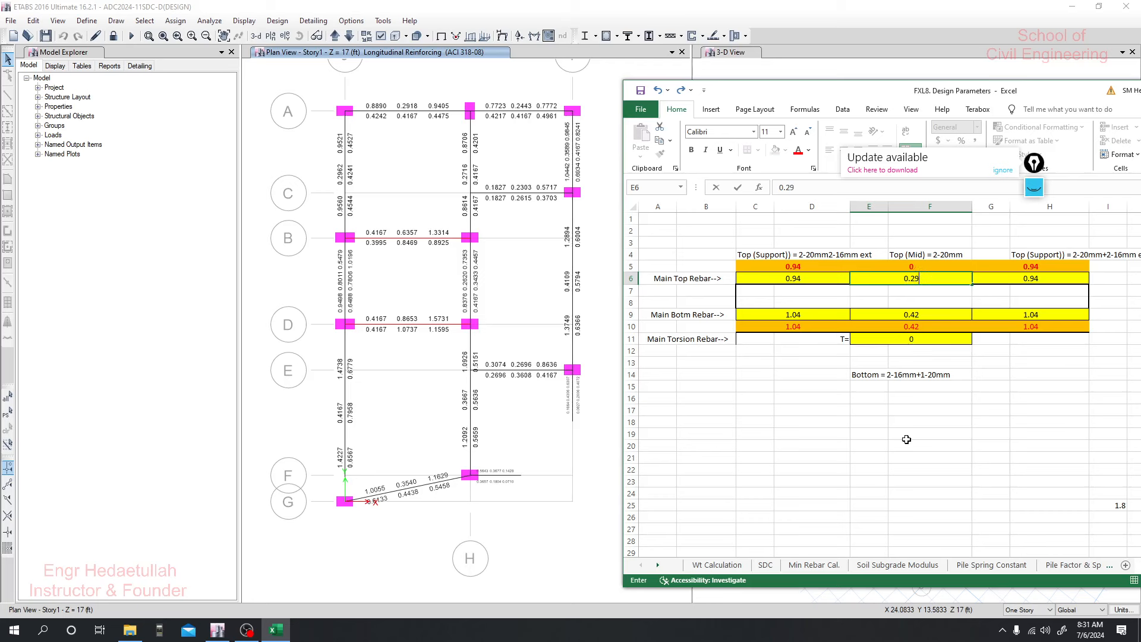
key("Return")
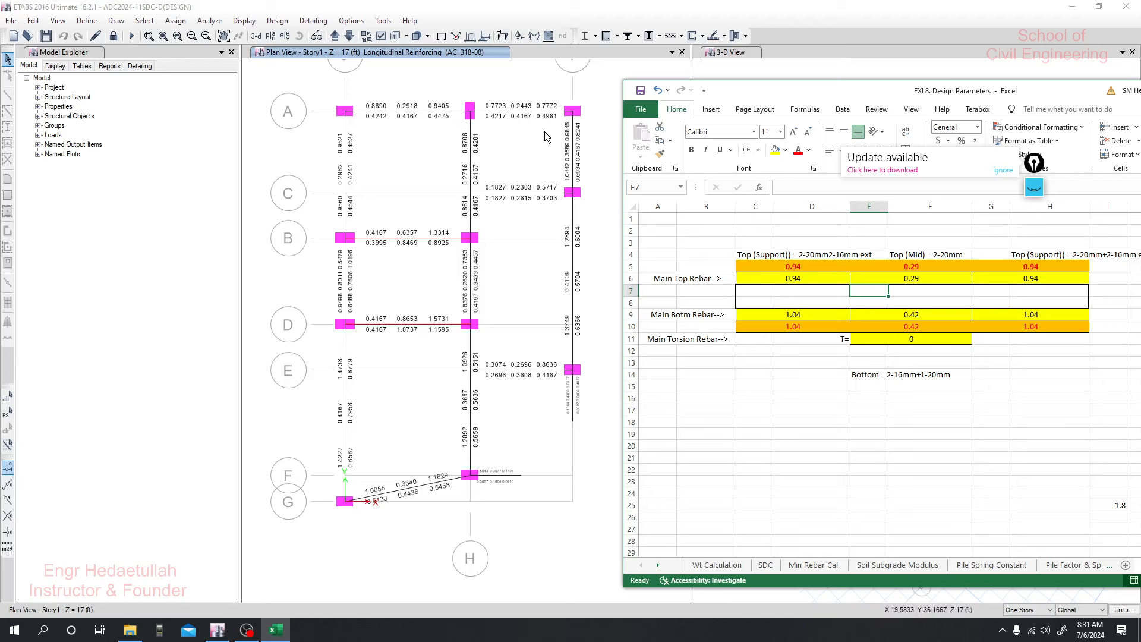
Enter 0.5 as the main bottom rebar at both supports, in C9 and G9.
left_click(806, 315)
type("0.5")
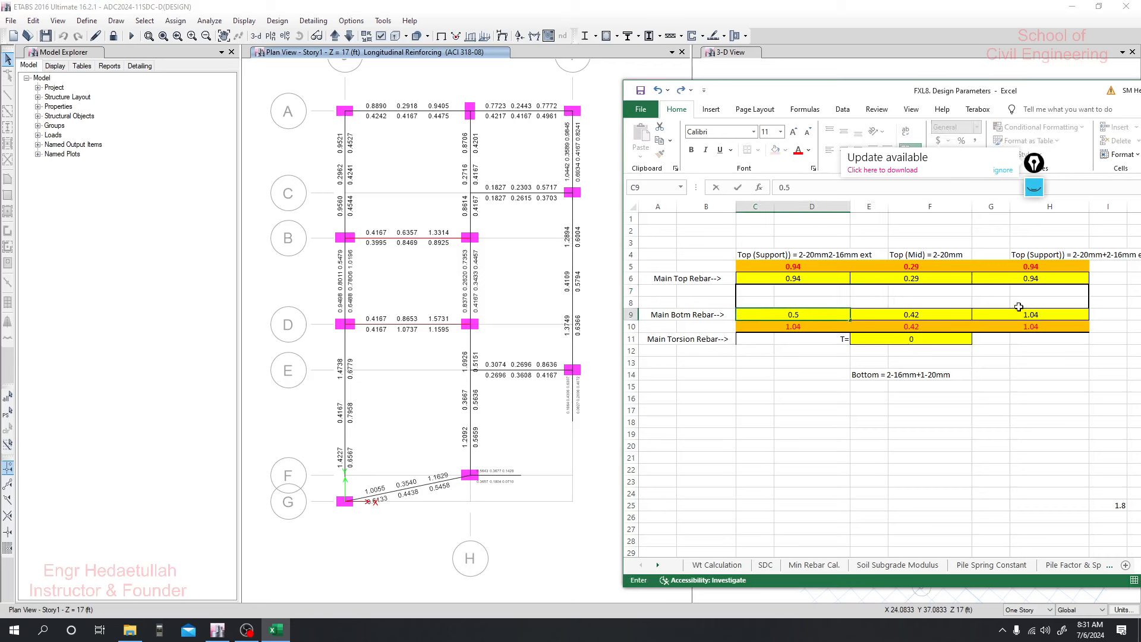
left_click(1020, 310)
type("0.5")
key("Return")
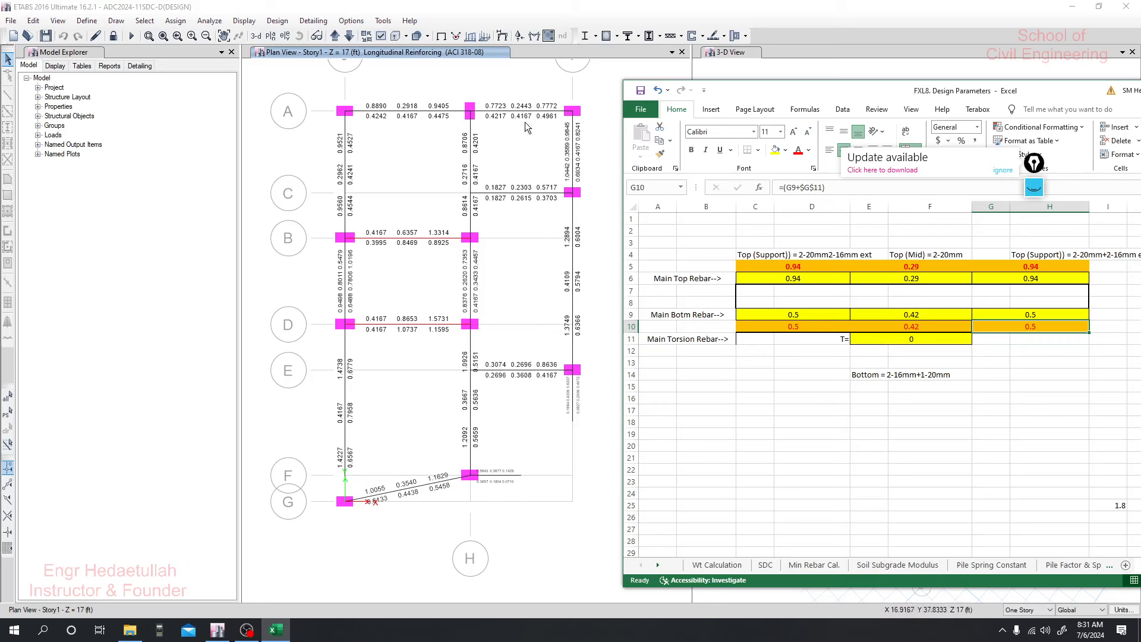
Switch to ETABS, display Torsion Reinforcing as the design output and examine the beam between grids B and D.
left_click(717, 21)
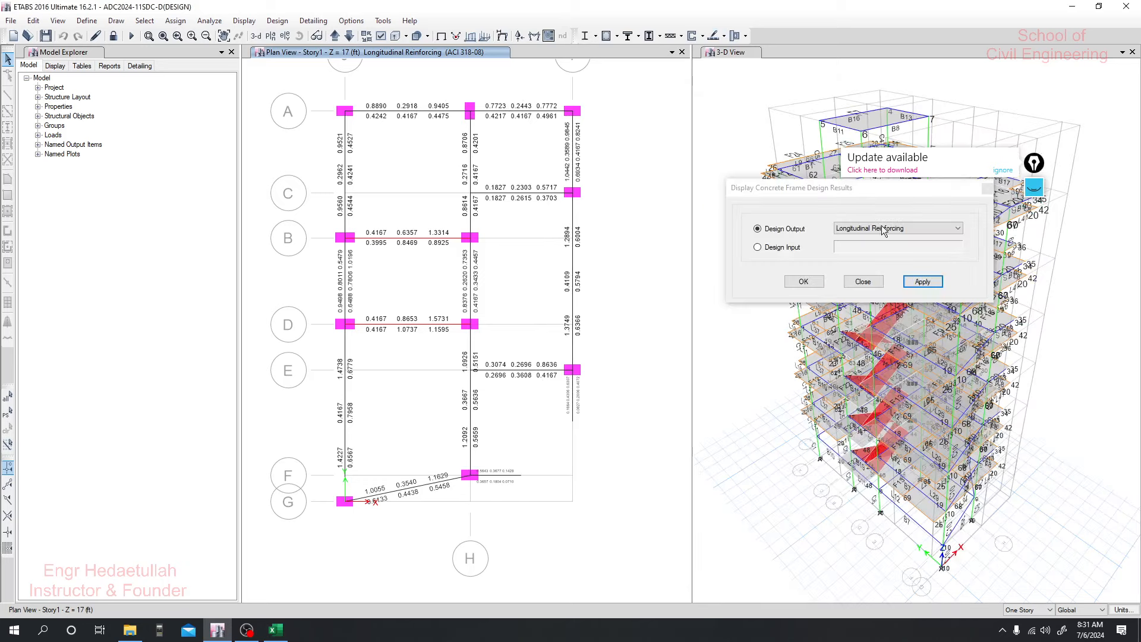
left_click(898, 233)
left_click(879, 253)
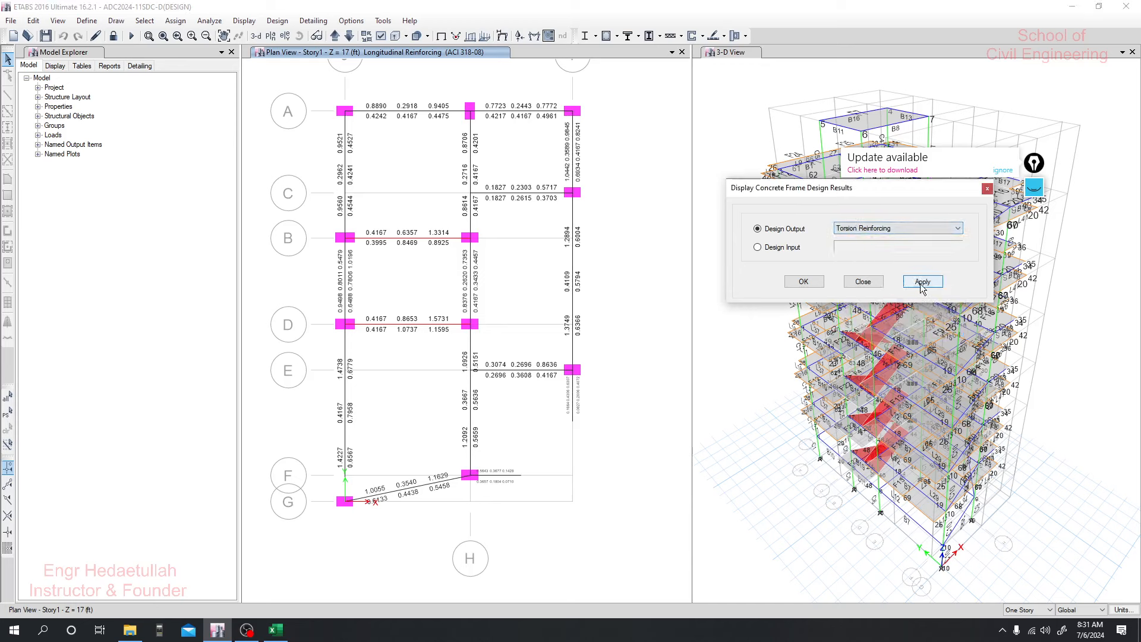
left_click(923, 282)
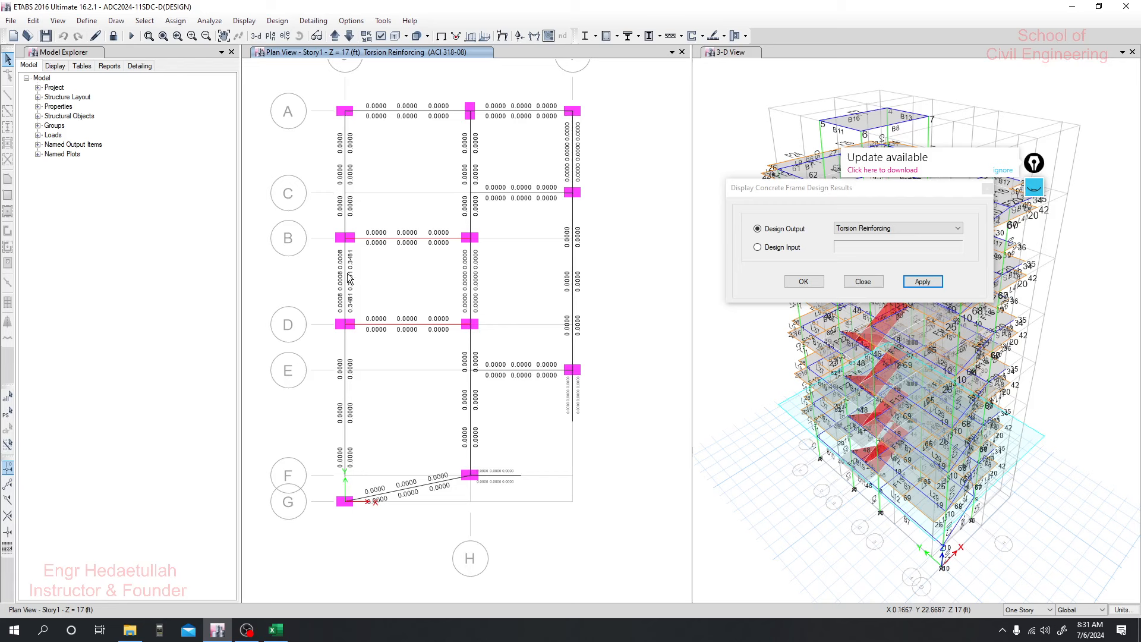
scroll(354, 280, "up", 3)
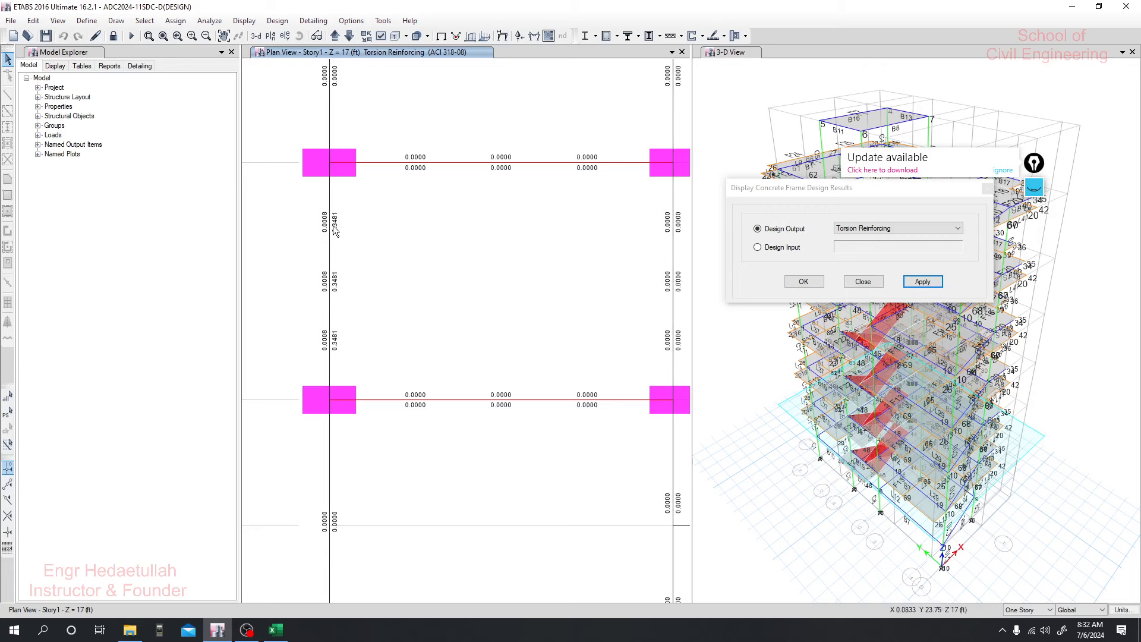
Show the Epic Pen toolbar again, open Calculator, and dismiss the Epic Pen update notice and the browser's pass code prompt.
left_click(1034, 195)
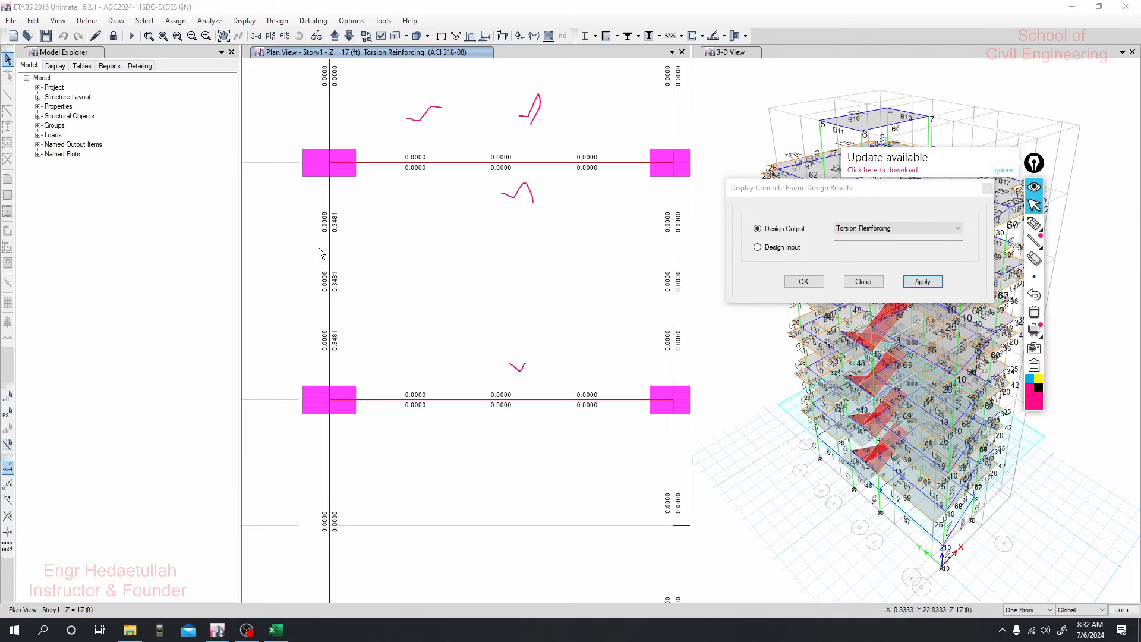
left_click(14, 630)
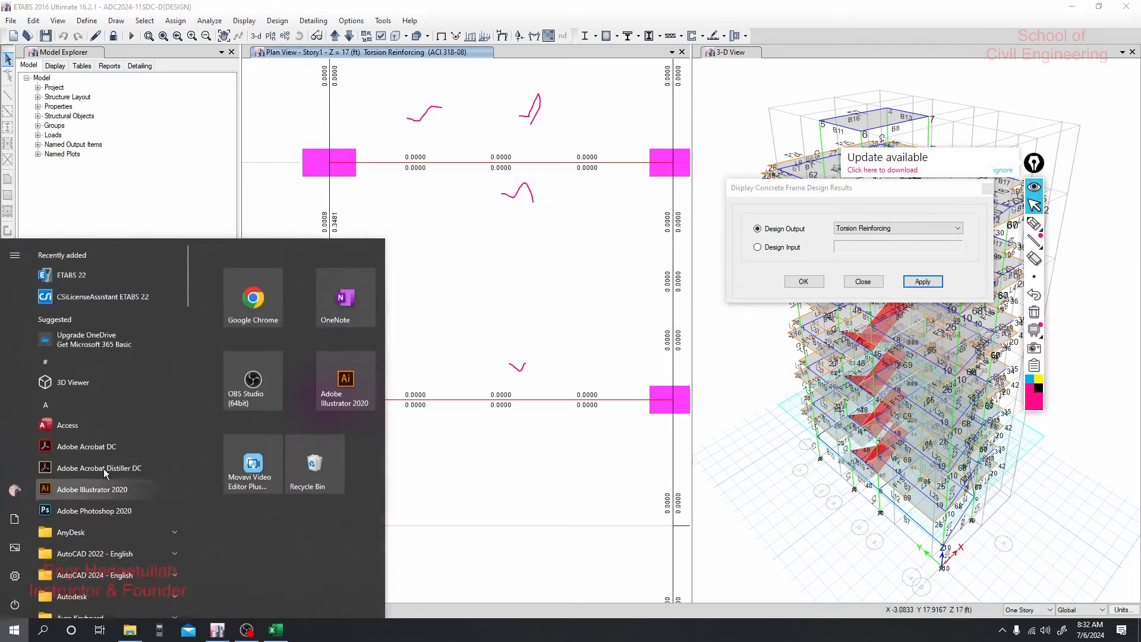
scroll(104, 504, "down", 5)
left_click(97, 452)
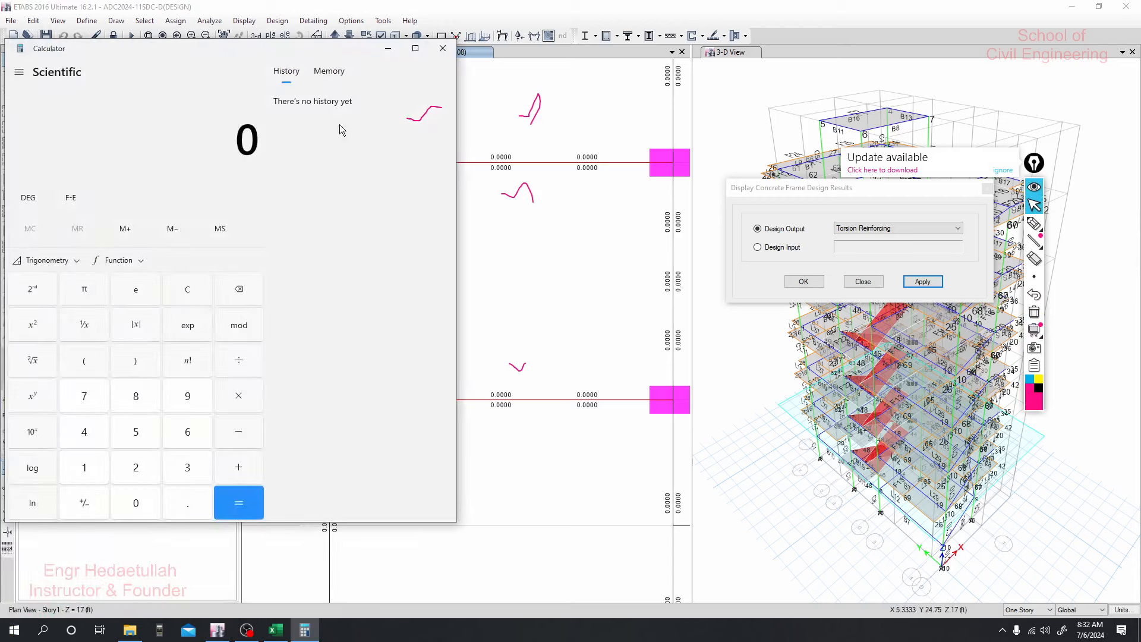
left_click_drag(222, 48, 896, 54)
left_click(1002, 172)
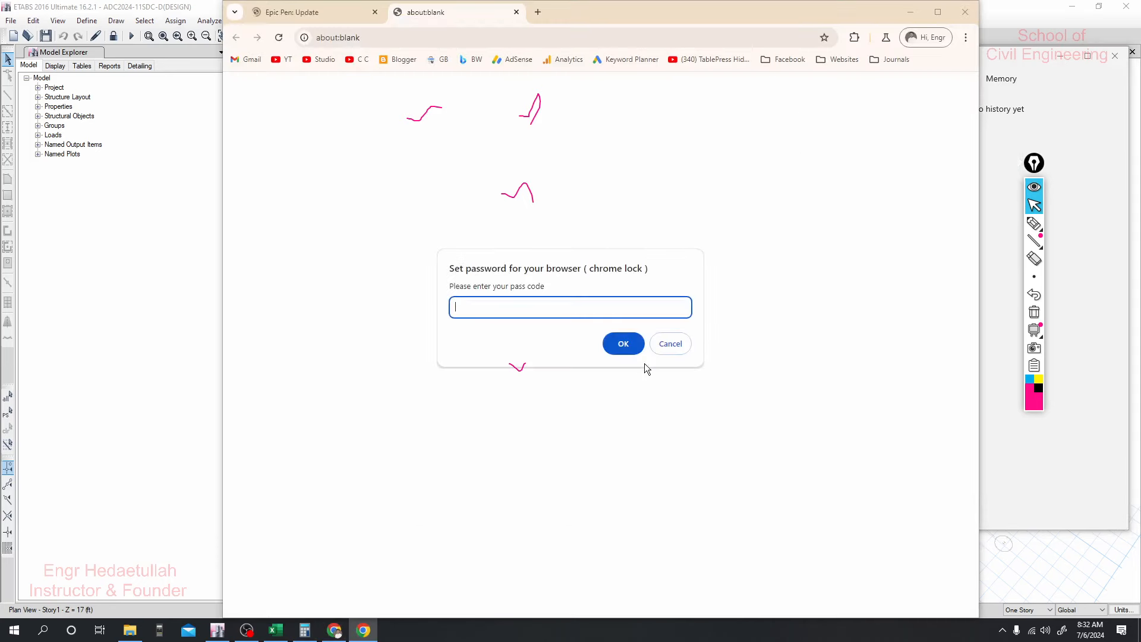
left_click(671, 340)
left_click(819, 100)
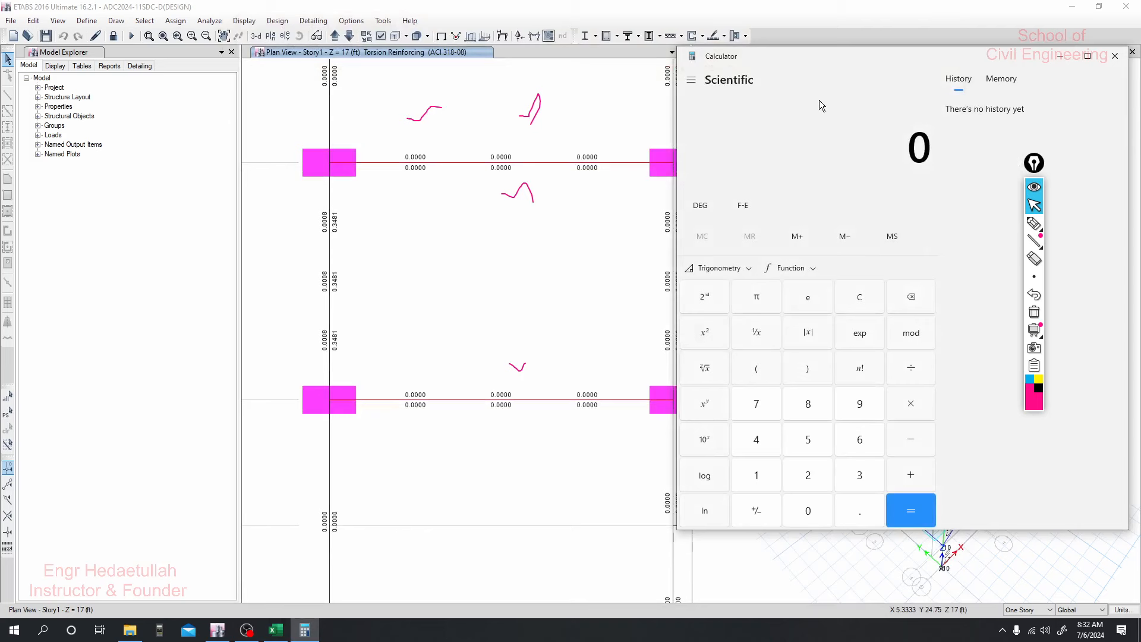
Divide 0.35 by 3 in Calculator, highlight the result's leading digits and move the calculator clear of the design results dialog.
type(".")
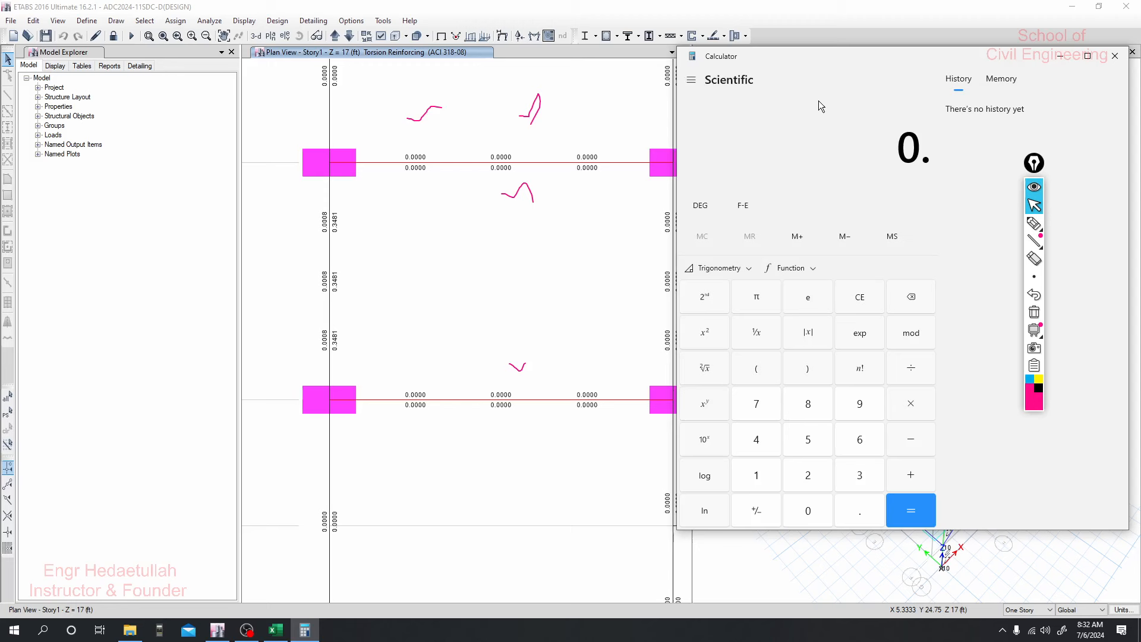
type("35")
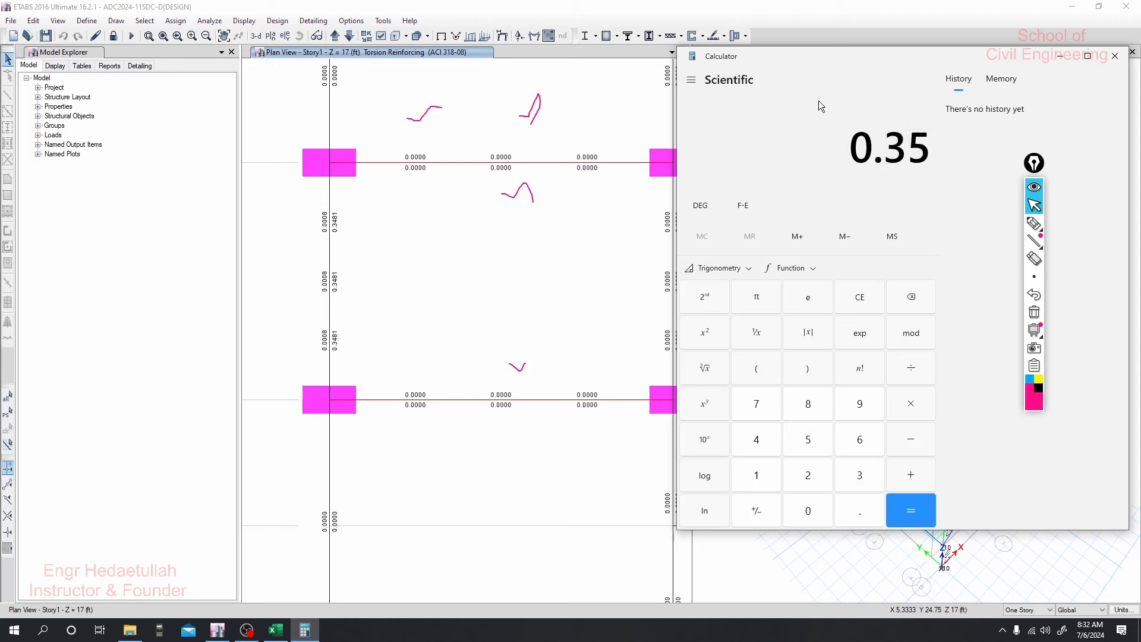
key("slash")
type("35 ÷")
key("Return")
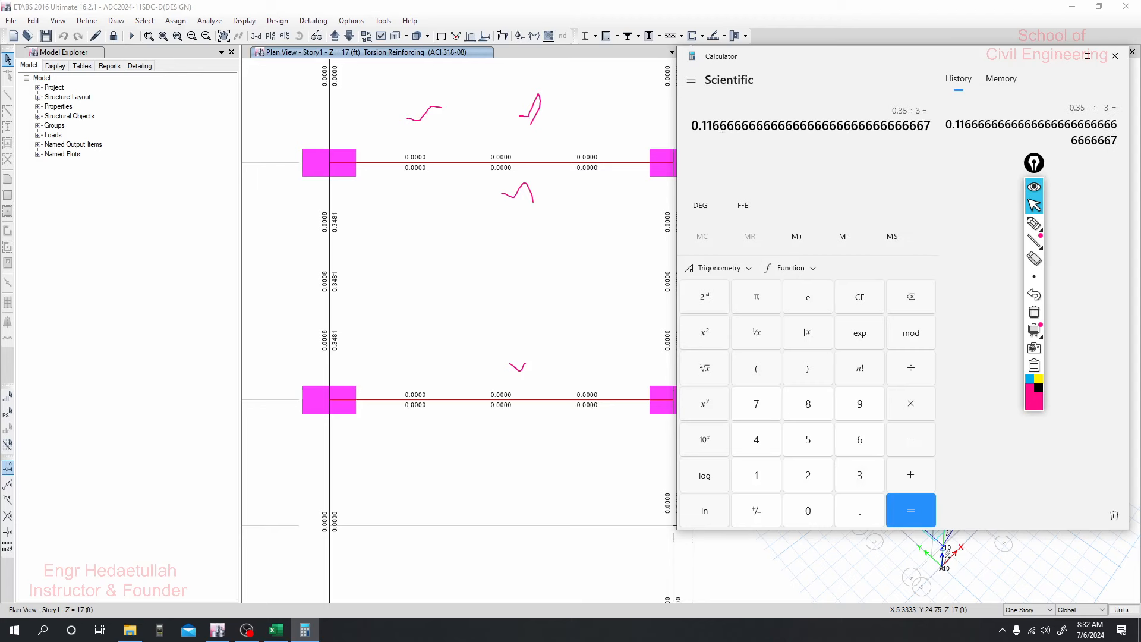
left_click_drag(693, 126, 712, 126)
left_click_drag(693, 127, 713, 127)
left_click_drag(899, 56, 215, 105)
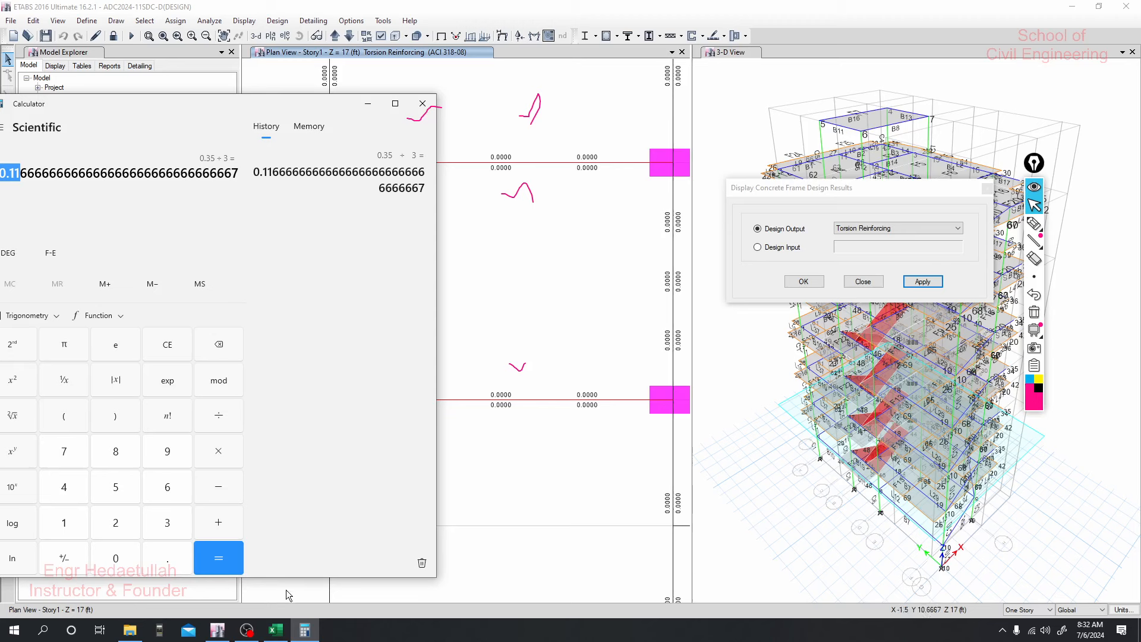
With Epic Pen, sketch a rectangular beam section with top, bottom and side bars and a mid-height line, and circle the calculated quotient.
left_click(1034, 223)
mouse_move(575, 227)
left_mouse_down()
mouse_move(573, 342)
mouse_move(631, 236)
mouse_move(633, 324)
mouse_move(550, 336)
left_mouse_up()
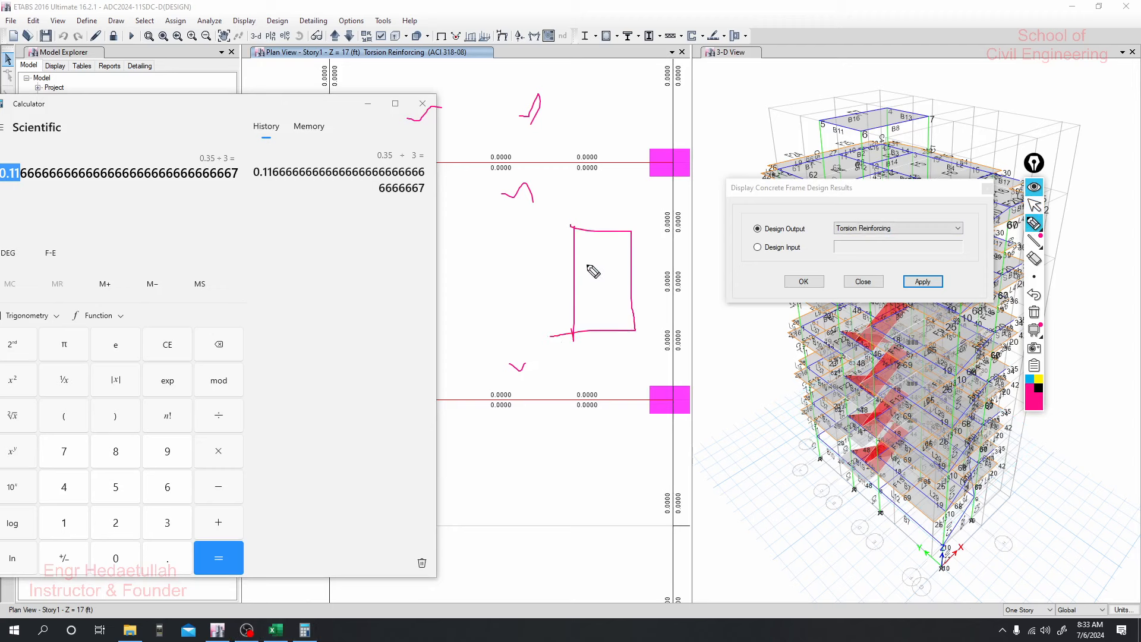
left_click_drag(584, 238, 619, 239)
left_click_drag(258, 178, 292, 174)
left_click_drag(592, 318, 624, 320)
mouse_move(258, 179)
left_mouse_down()
mouse_move(270, 190)
mouse_move(291, 177)
mouse_move(240, 193)
mouse_move(278, 175)
mouse_move(252, 159)
left_mouse_up()
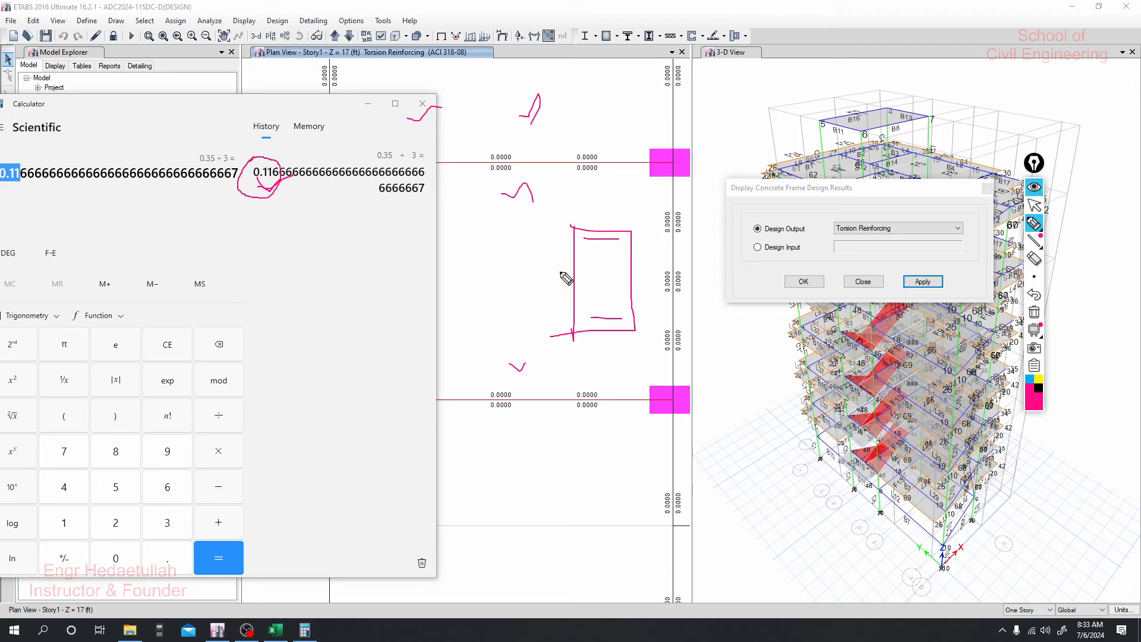
mouse_move(580, 269)
left_mouse_down()
mouse_move(579, 285)
mouse_move(624, 291)
mouse_move(579, 287)
mouse_move(703, 278)
left_mouse_up()
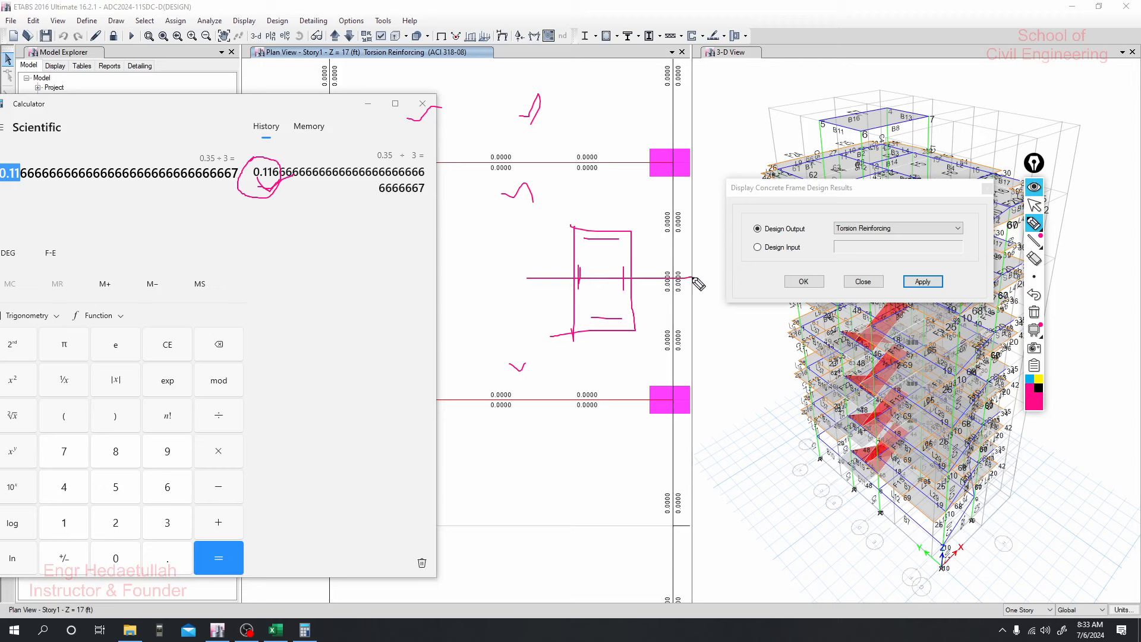
Mark the side bars on the beam sketch, box its mid-height zone and re-circle the quotient, returning to the normal cursor in Calculator.
mouse_move(622, 268)
left_mouse_down()
mouse_move(623, 279)
mouse_move(580, 281)
left_mouse_up()
mouse_move(279, 168)
left_mouse_down()
mouse_move(265, 170)
mouse_move(280, 178)
mouse_move(255, 171)
mouse_move(275, 186)
left_mouse_up()
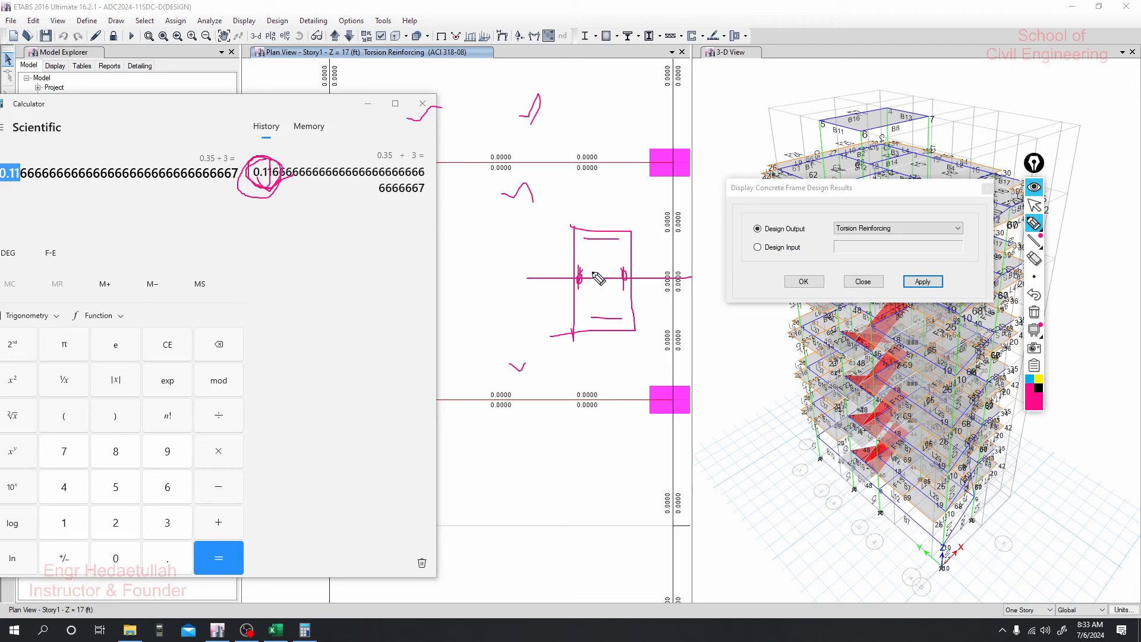
mouse_move(559, 260)
left_mouse_down()
mouse_move(632, 261)
mouse_move(641, 288)
mouse_move(553, 279)
mouse_move(562, 259)
left_mouse_up()
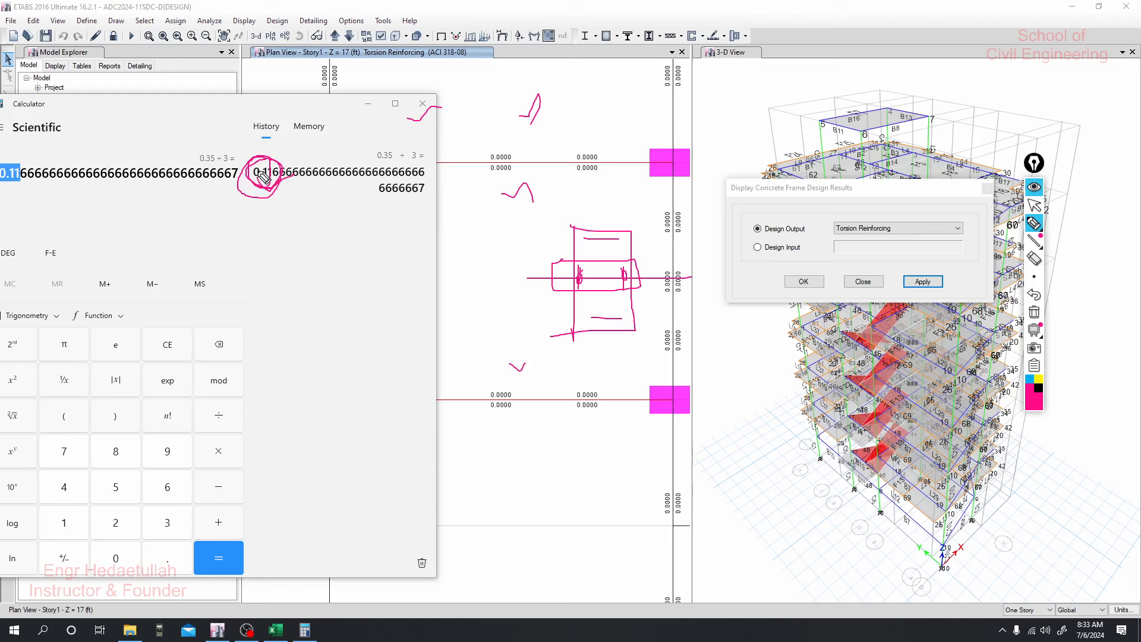
mouse_move(263, 194)
left_mouse_down()
mouse_move(247, 201)
mouse_move(269, 197)
mouse_move(295, 159)
mouse_move(286, 183)
left_mouse_up()
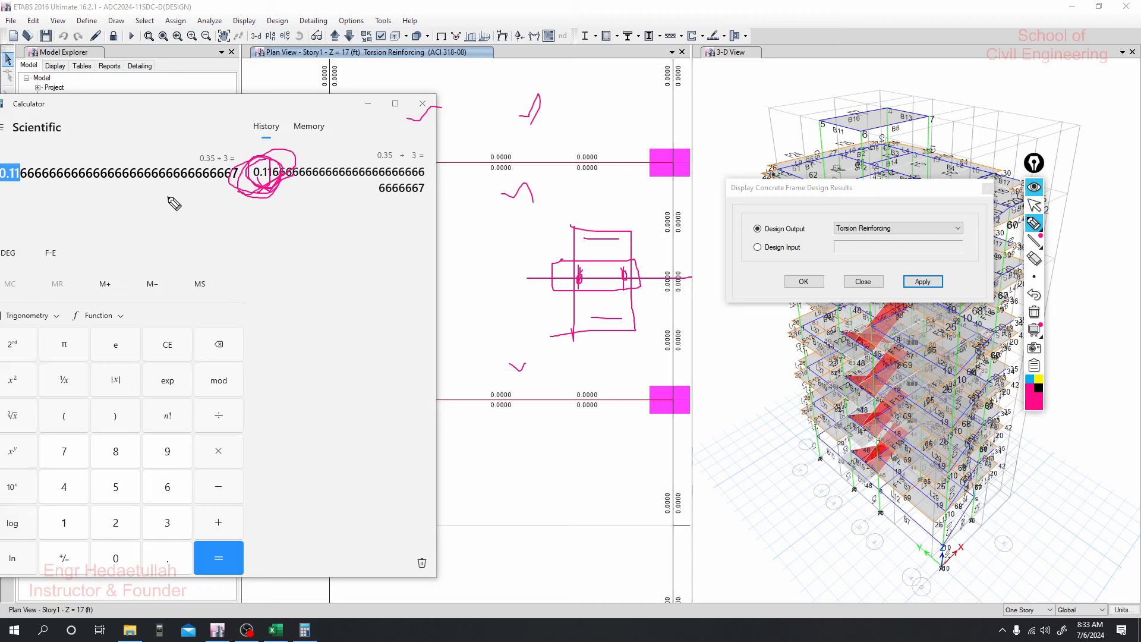
left_click(1034, 205)
left_click(284, 223)
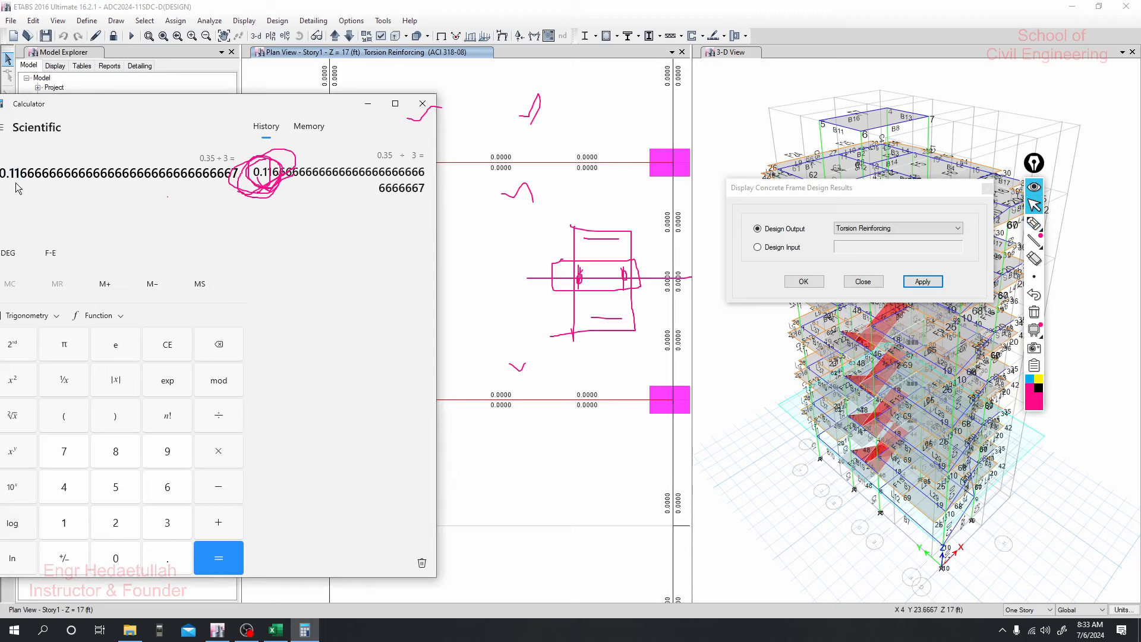
key("asterisk")
type("2")
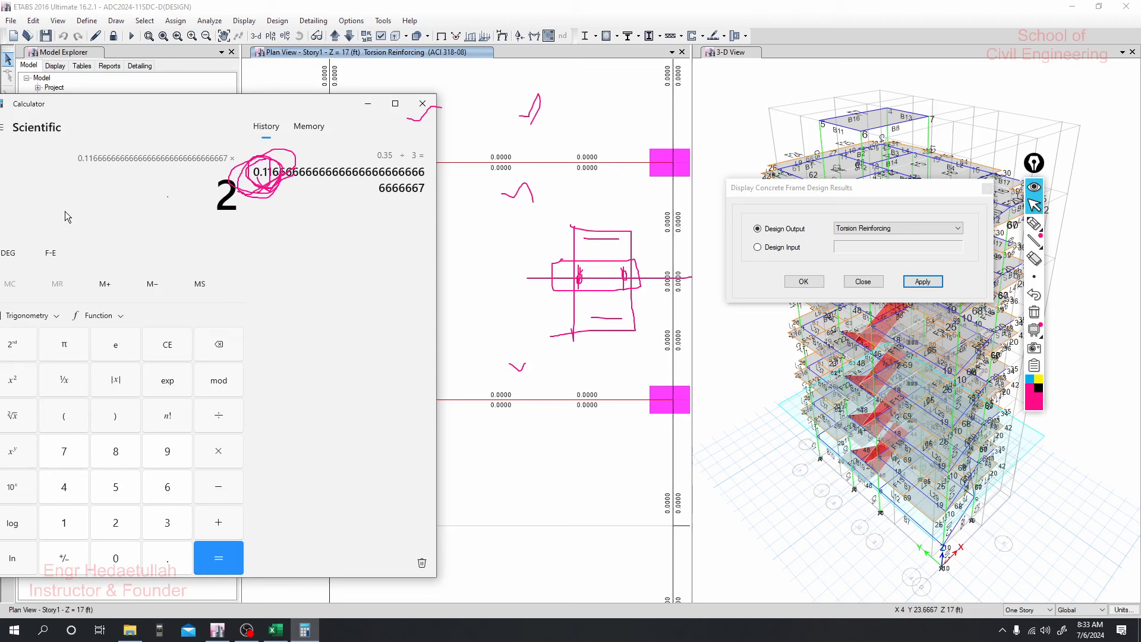
key("BackSpace")
key("slash")
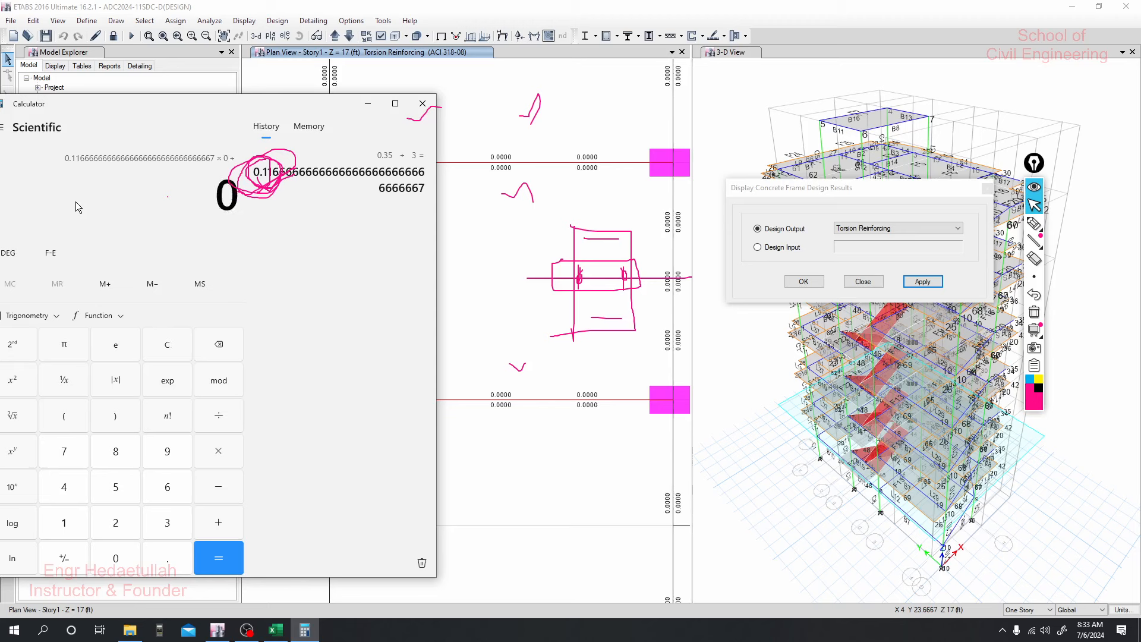
type(".12")
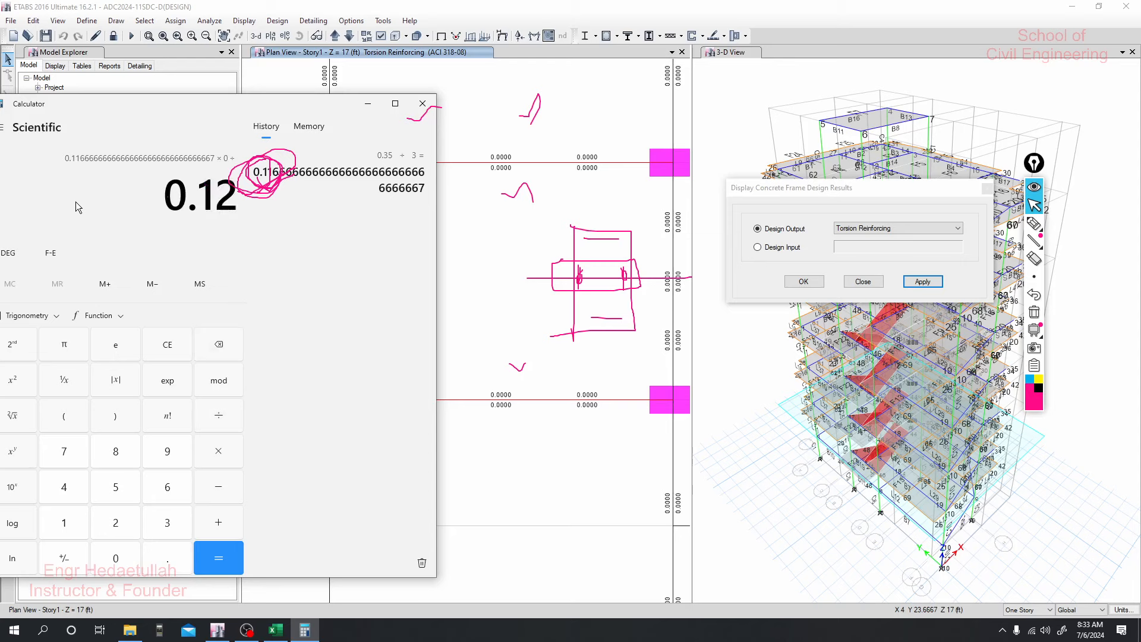
key("slash")
type("2 ÷")
key("Return")
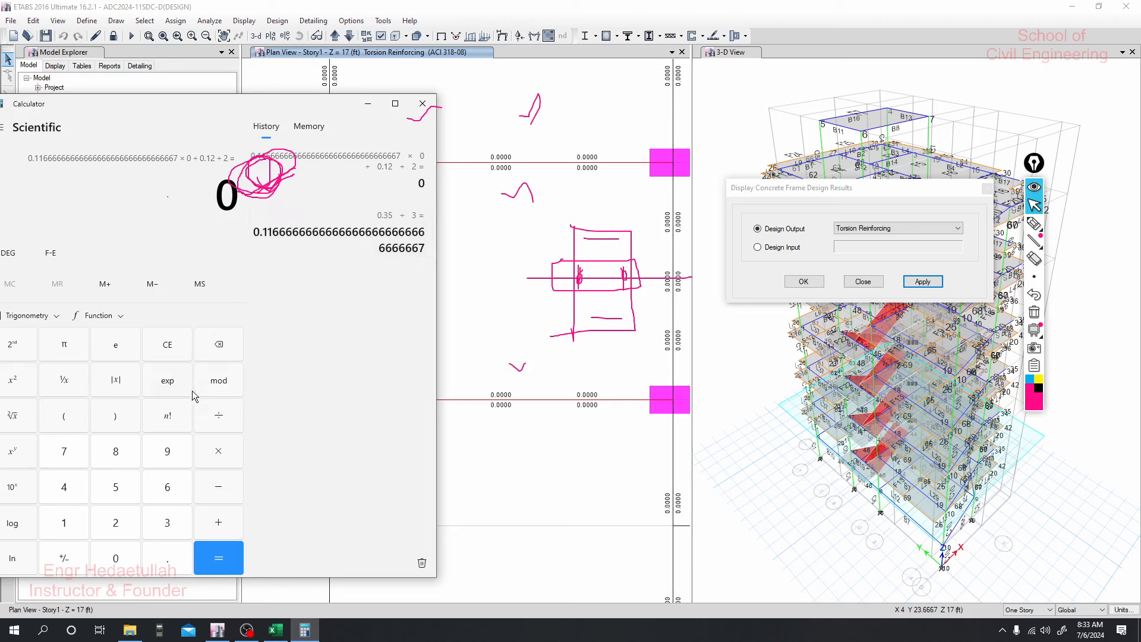
Clear the Calculator entry, divide 0.12 by 2 and highlight the result.
left_click(169, 349)
type("0.12")
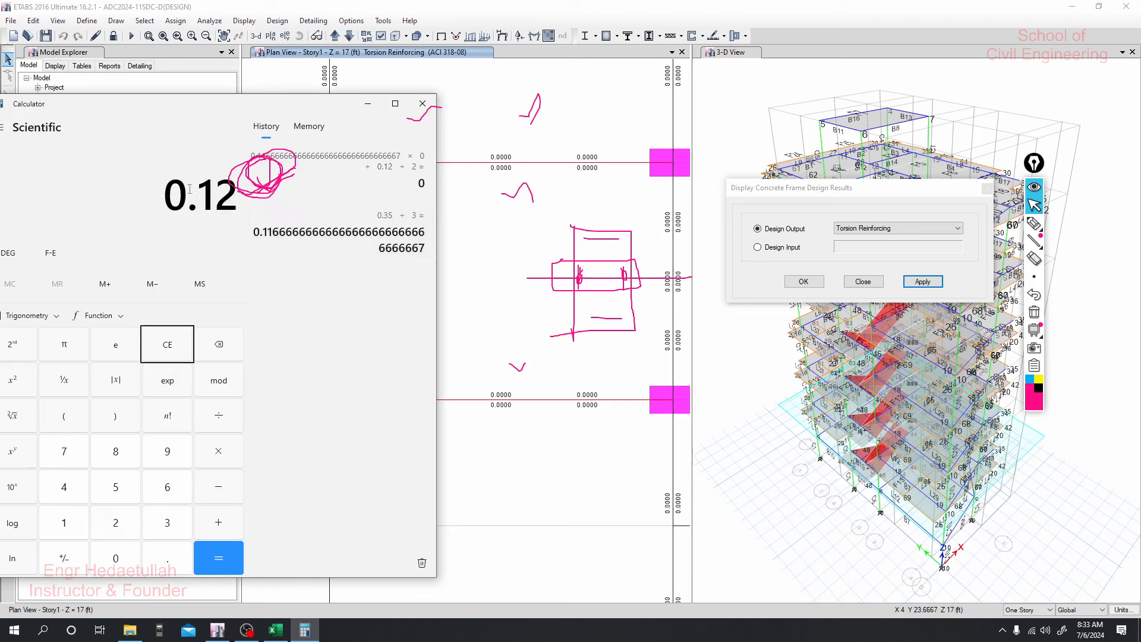
key("slash")
type("2")
key("Return")
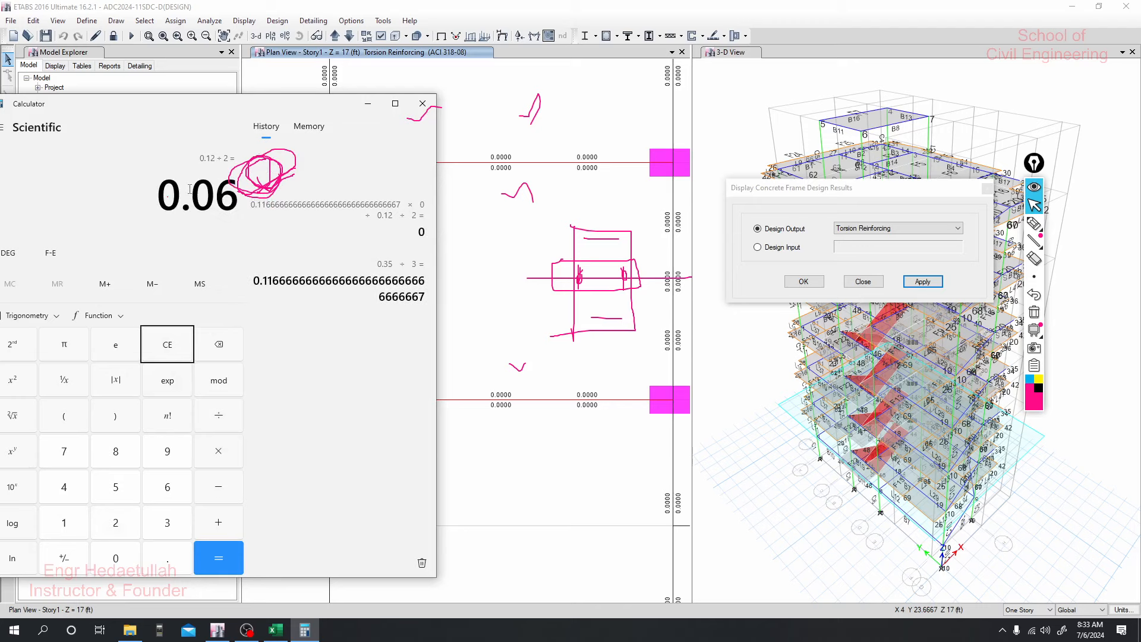
left_click_drag(233, 197, 158, 198)
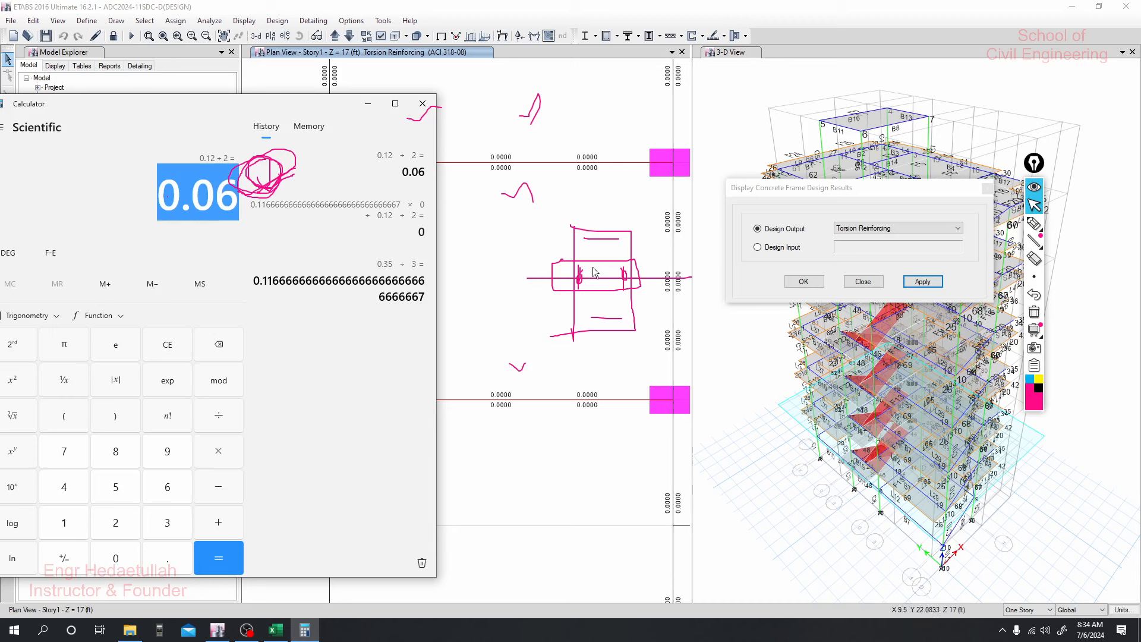
With black Epic Pen ink, circle both side bars of the sketched section and tick its top and bottom bars.
left_click(1035, 311)
left_click(1034, 223)
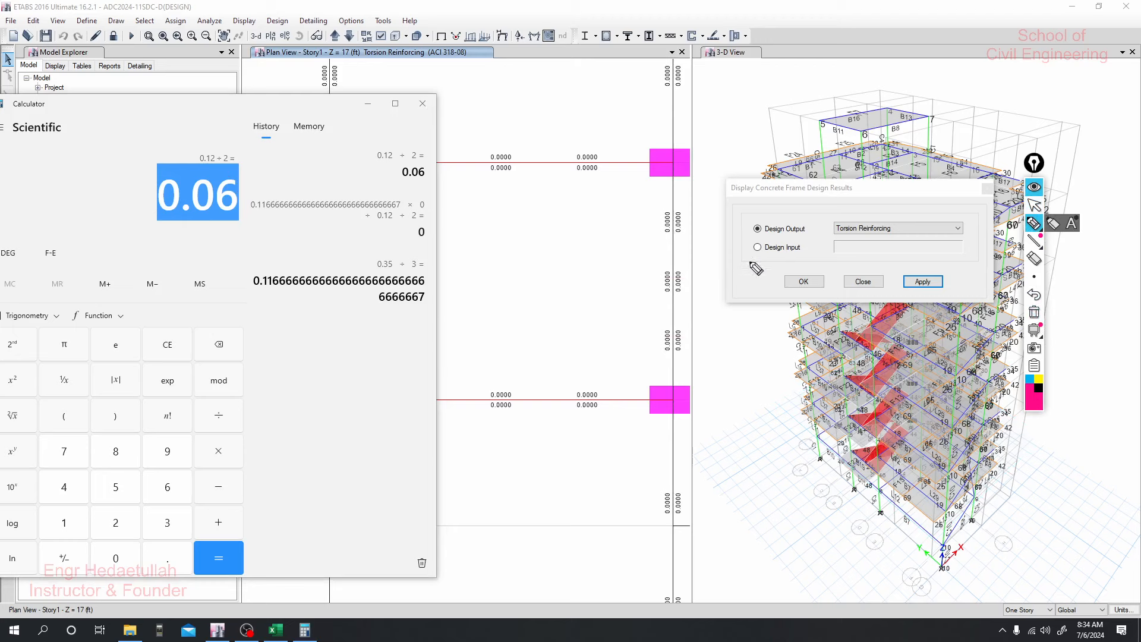
left_click(1034, 295)
mouse_move(1037, 223)
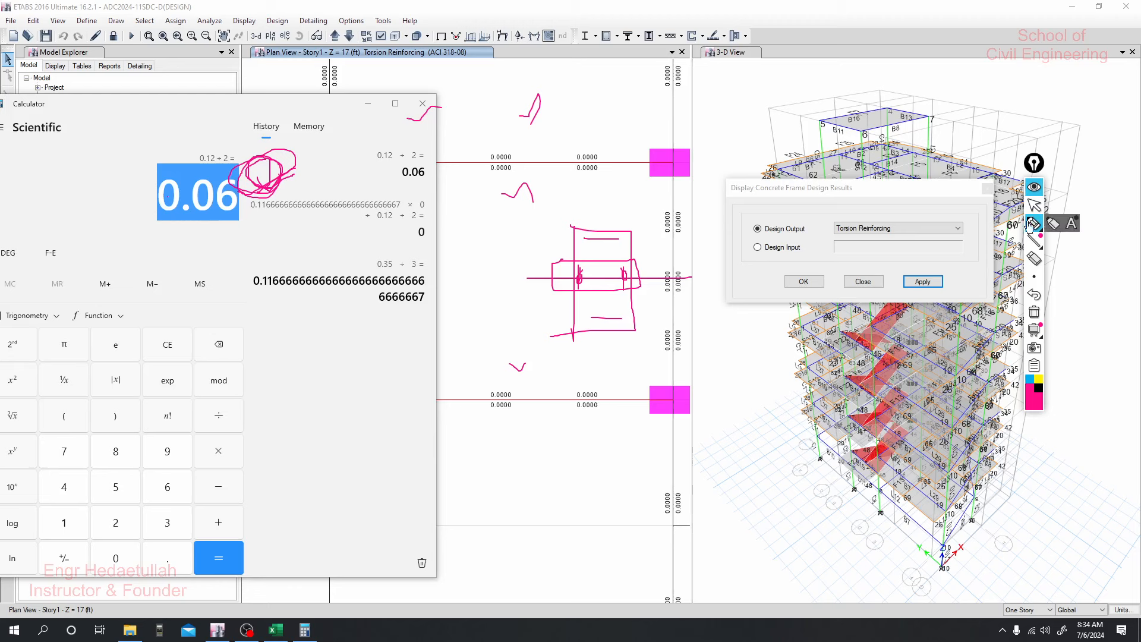
left_click(1039, 388)
mouse_move(581, 269)
left_mouse_down()
mouse_move(576, 288)
mouse_move(581, 267)
mouse_move(626, 287)
mouse_move(629, 274)
left_mouse_up()
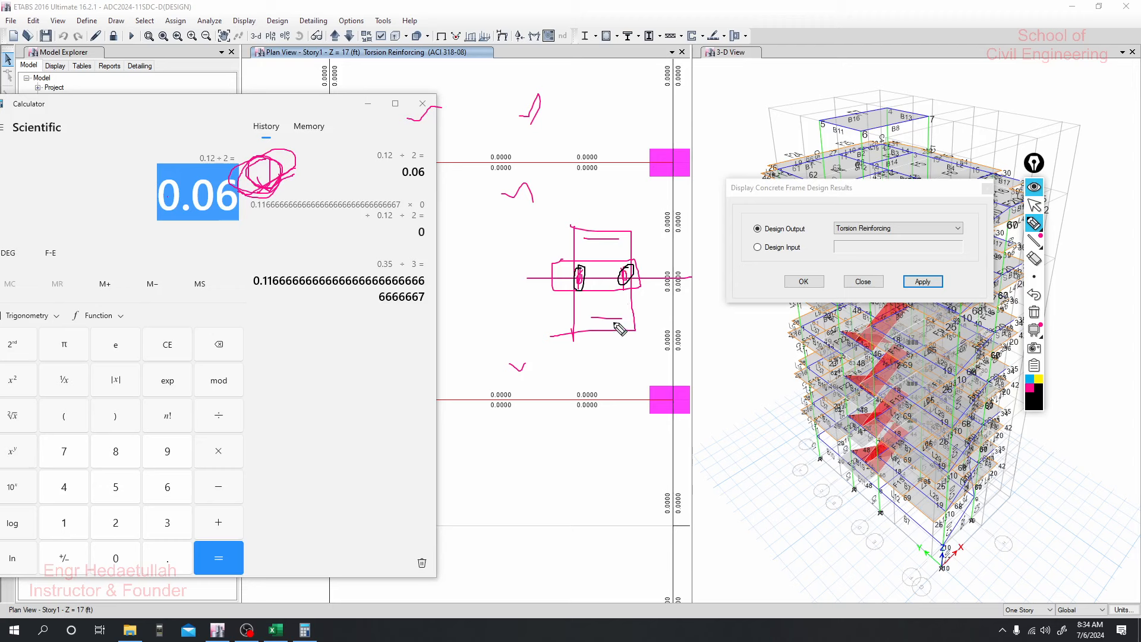
mouse_move(588, 227)
left_mouse_down()
mouse_move(597, 233)
mouse_move(614, 212)
left_mouse_up()
mouse_move(593, 324)
left_mouse_down()
mouse_move(602, 332)
mouse_move(613, 317)
left_mouse_up()
mouse_move(578, 258)
left_mouse_down()
mouse_move(572, 296)
mouse_move(590, 260)
mouse_move(628, 296)
mouse_move(636, 255)
left_mouse_up()
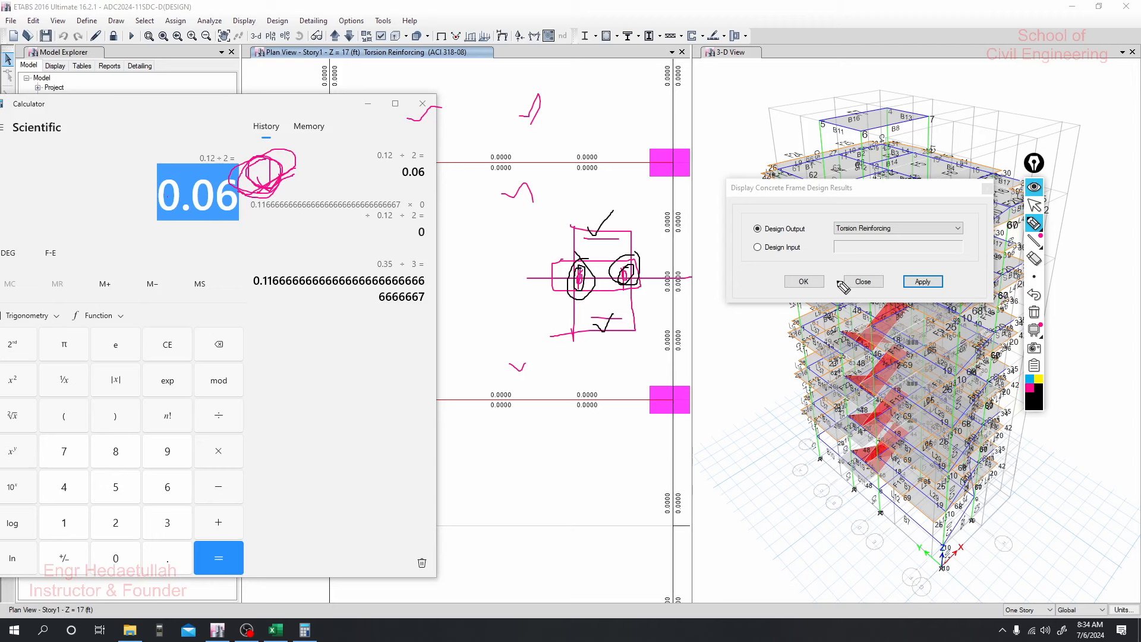
left_click(1034, 205)
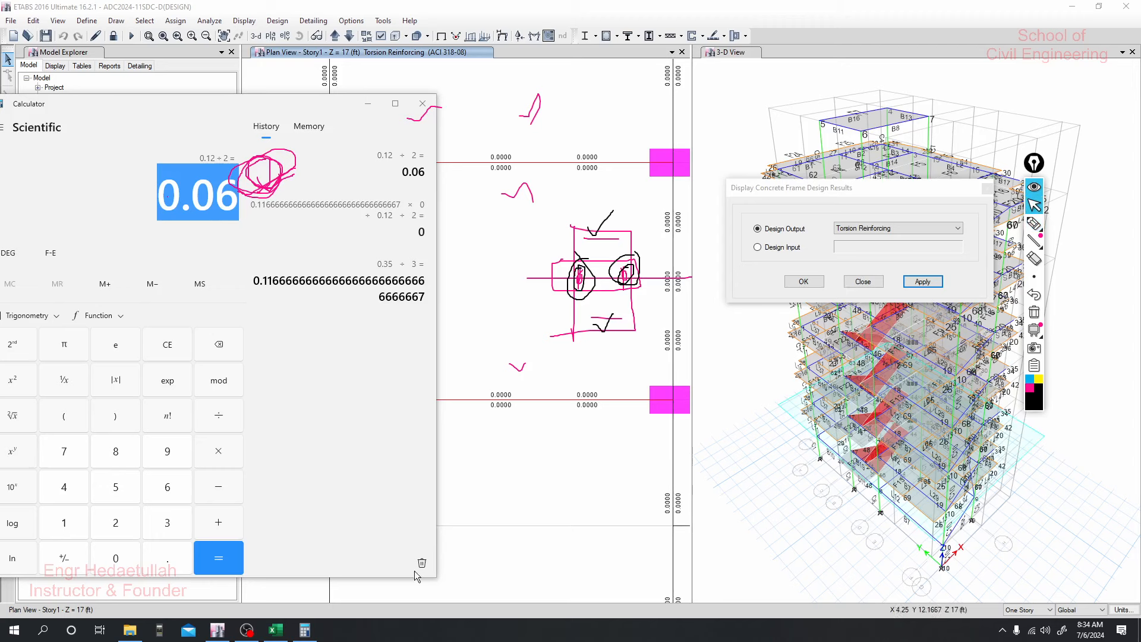
Switch to the Excel workbook, move its window fully into view, and clear the Epic Pen drawings and hide them.
left_click(275, 630)
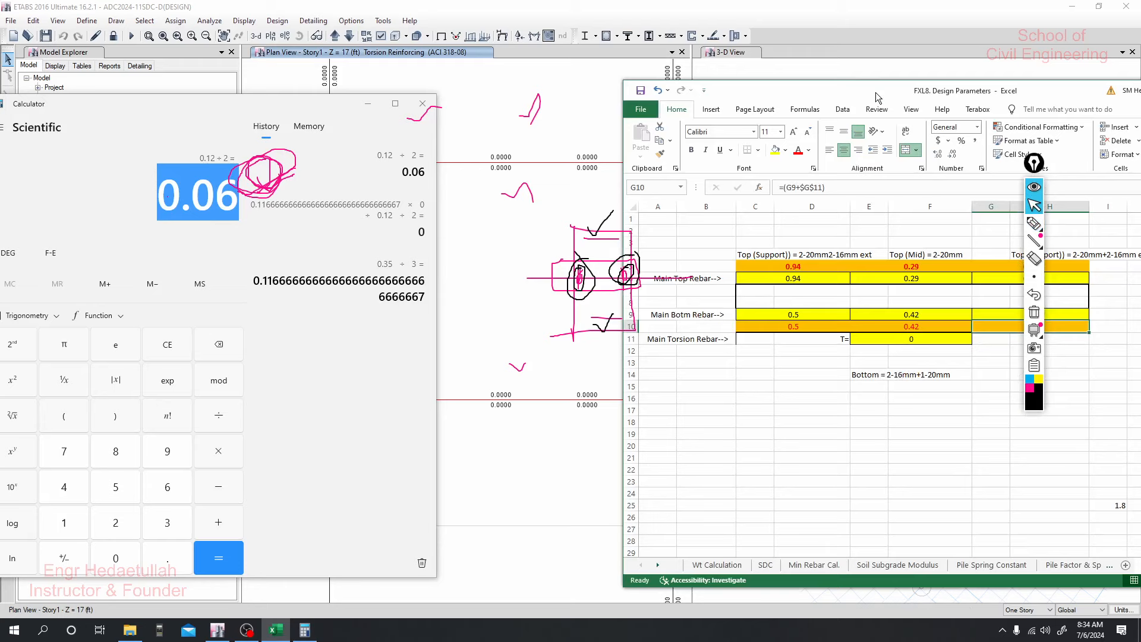
left_click_drag(878, 95, 731, 42)
left_click(1034, 312)
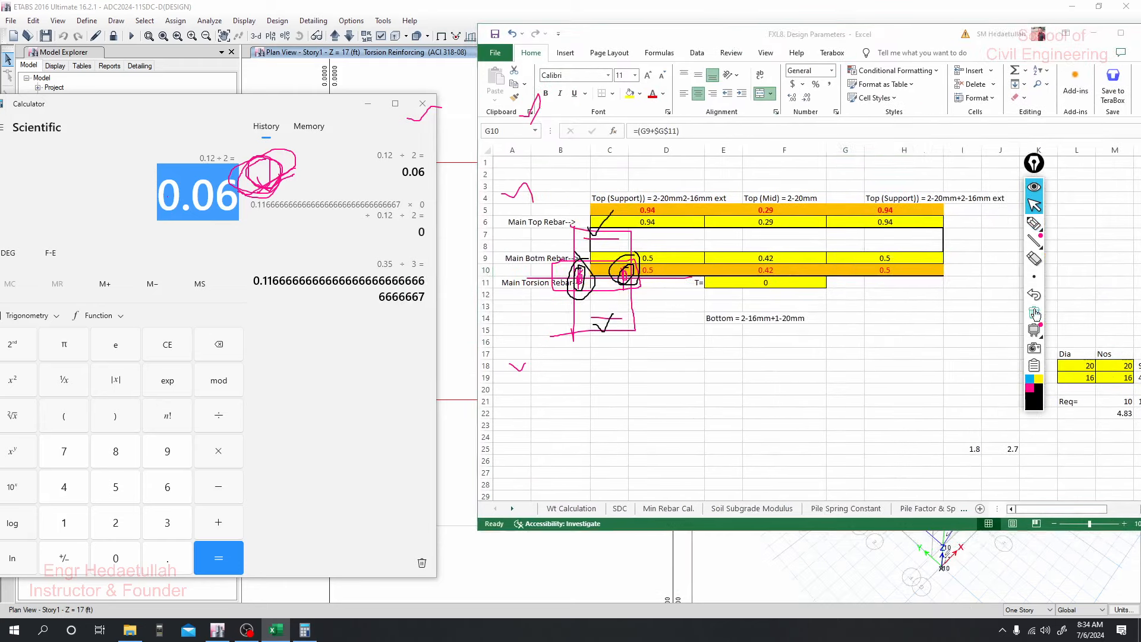
left_click(1034, 189)
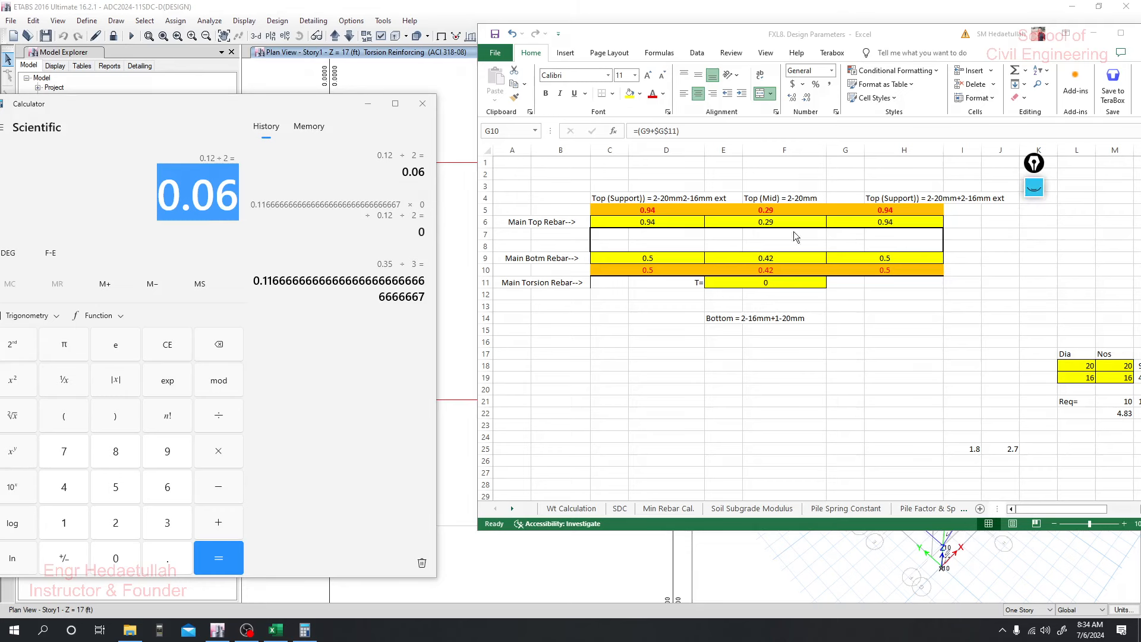
Set the main torsion rebar T in cell E11 to 0.35.
left_click(768, 281)
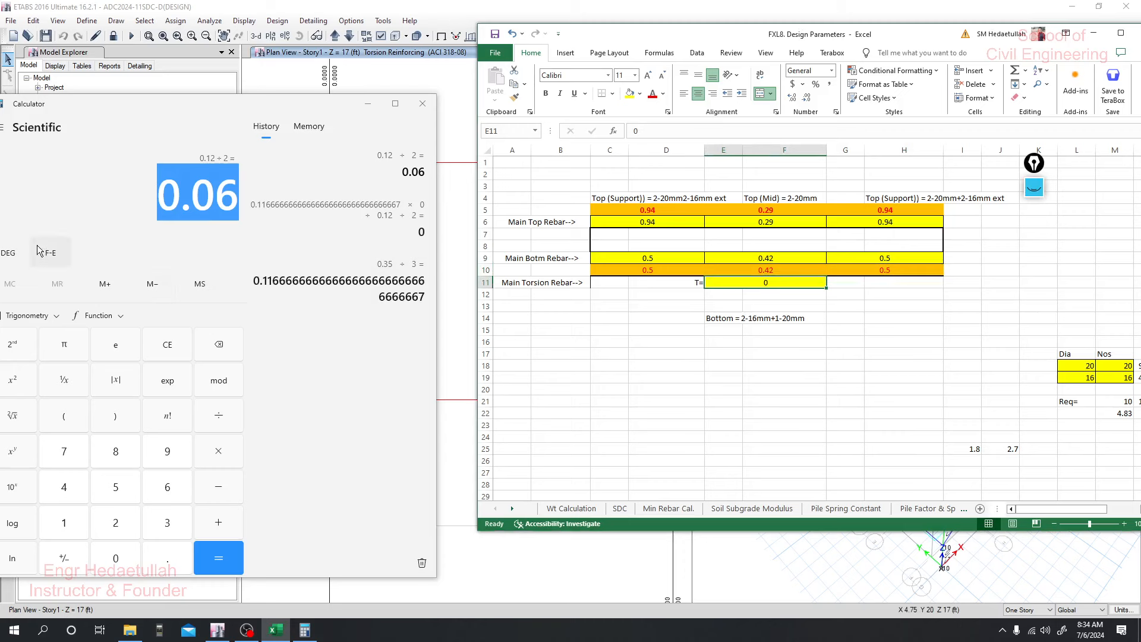
left_click(789, 390)
left_click(770, 284)
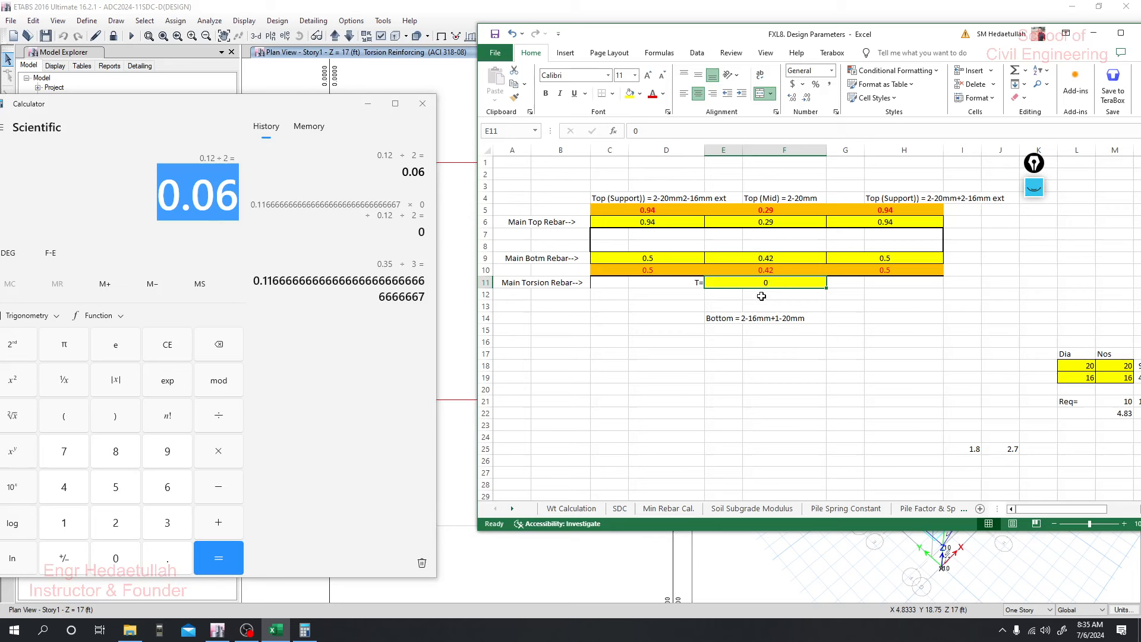
type("0.")
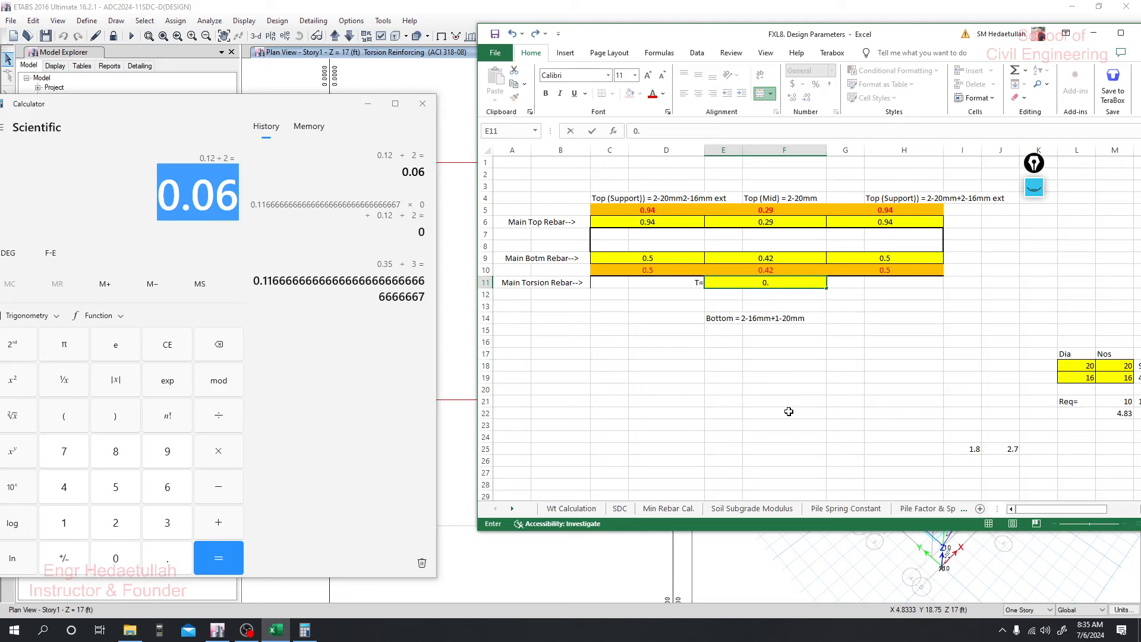
type("35")
key("Return")
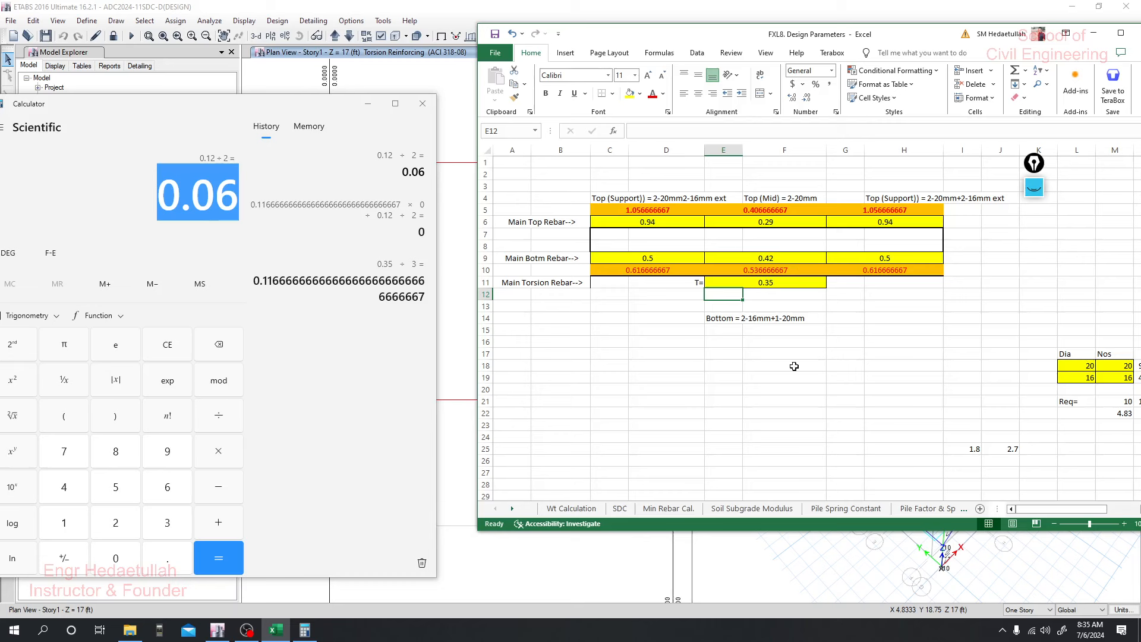
Reset the main torsion rebar T to 0 and open the Min Rebar Cal. sheet.
left_click(722, 281)
type("0")
key("Return")
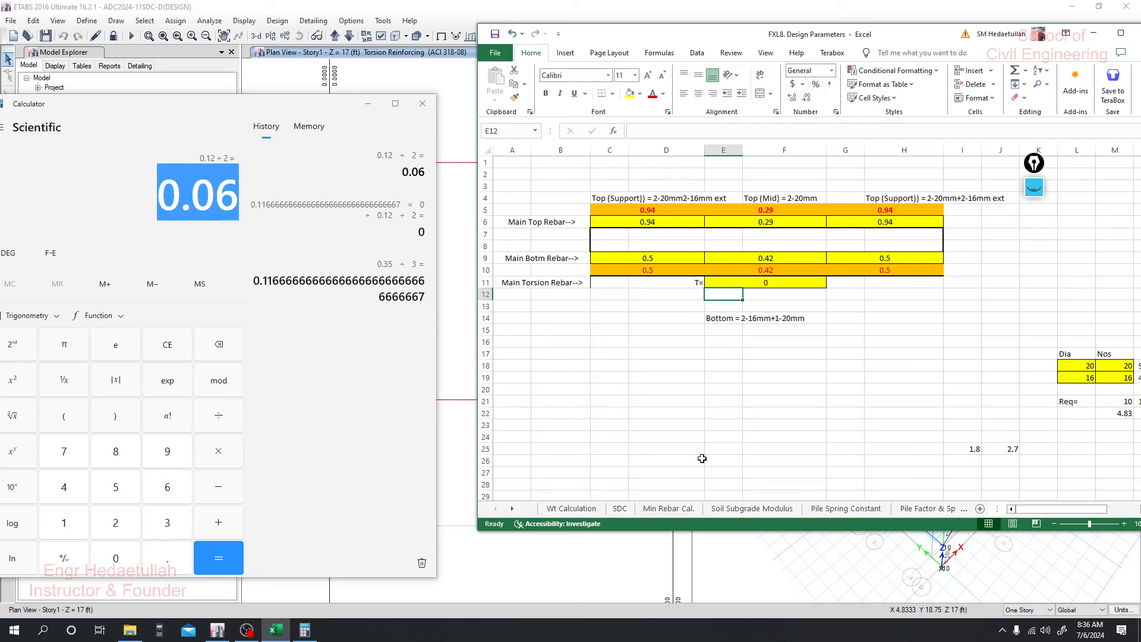
left_click(669, 510)
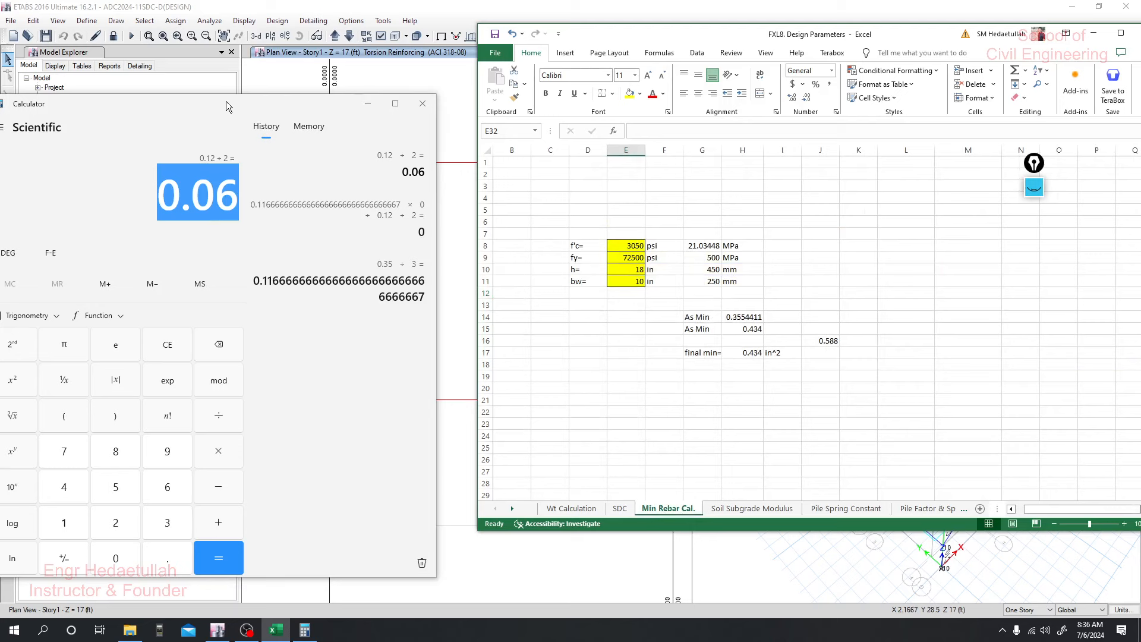
Minimise Calculator and, in ETABS, open the concrete design information of the Story1 beam on grid C to read its section name.
left_click(368, 99)
left_click(367, 103)
left_click(382, 10)
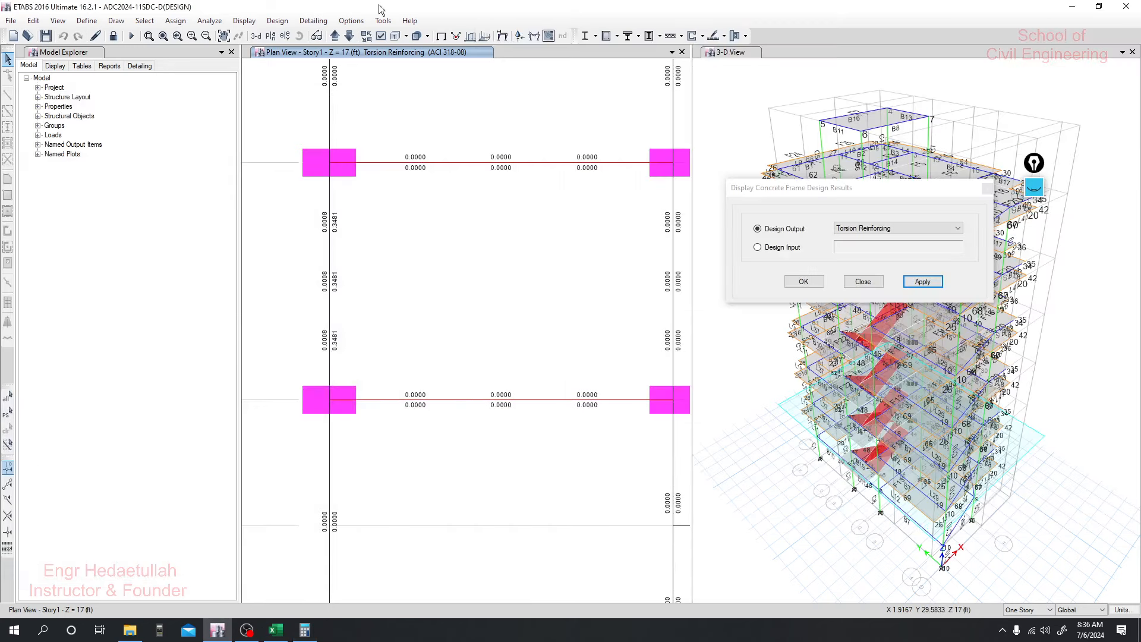
left_click_drag(823, 195, 869, 178)
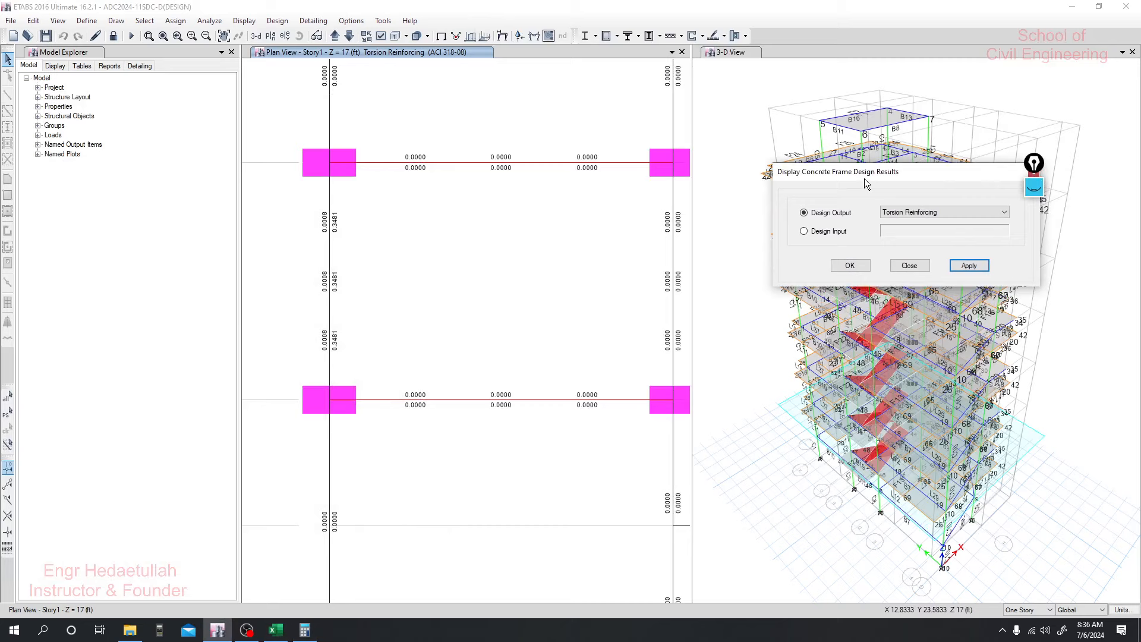
scroll(532, 258, "down", 3)
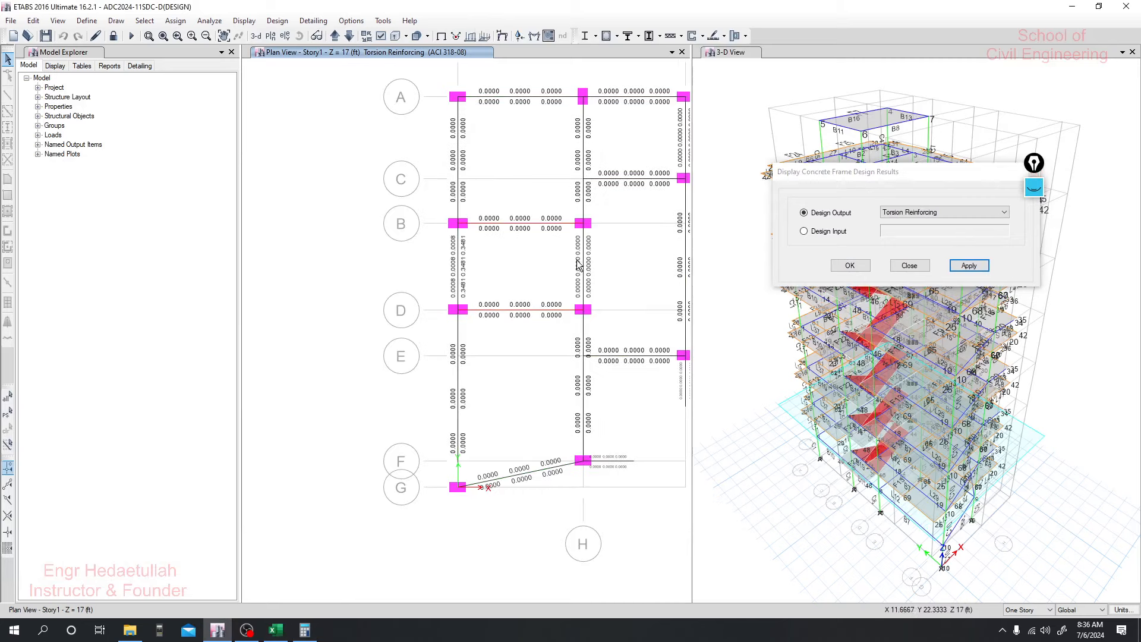
middle_click_drag(571, 260, 489, 272)
right_click(531, 190)
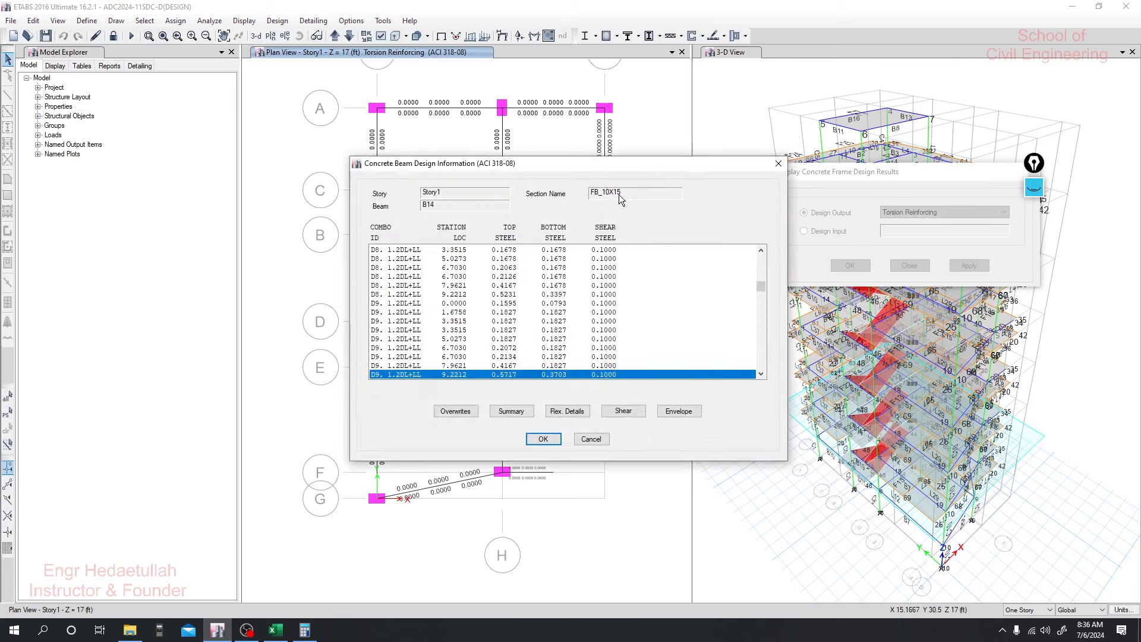
Back in Excel, set the beam depth h to 15 in for the minimum rebar calculation and check the f'c and fy inputs.
left_click(285, 635)
left_click(633, 270)
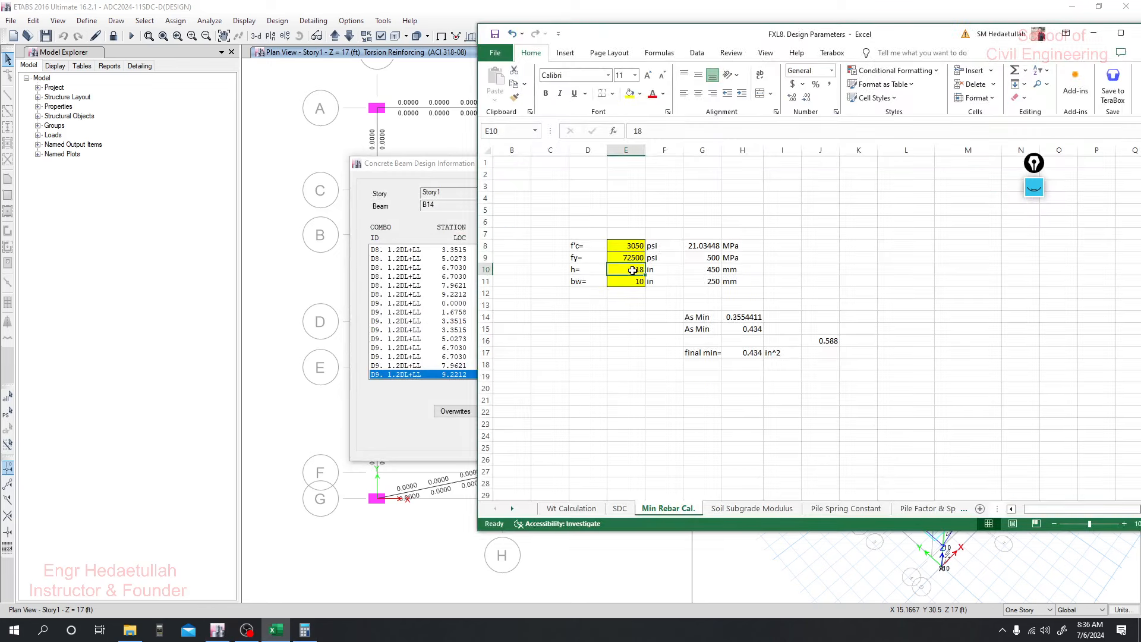
key("BackSpace")
type("5")
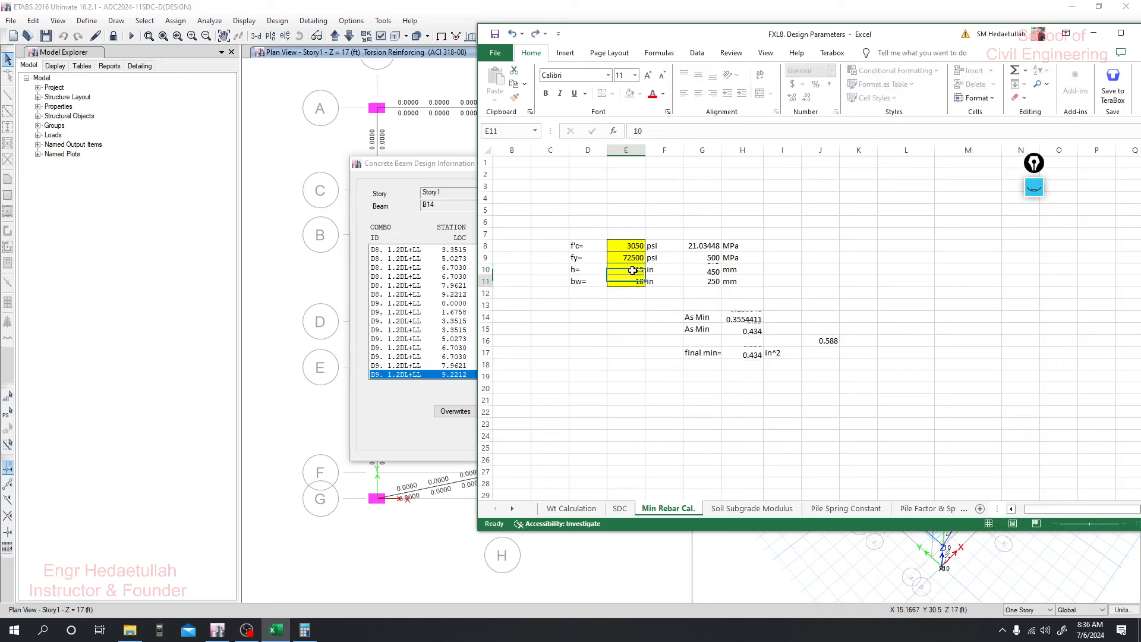
key("Return")
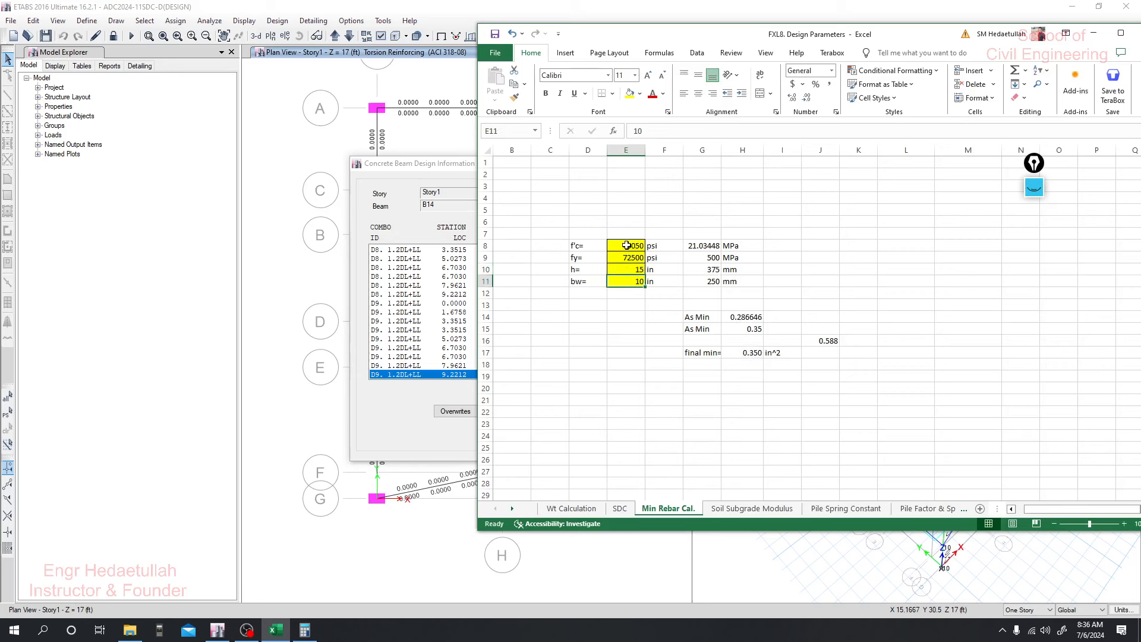
left_click(628, 246)
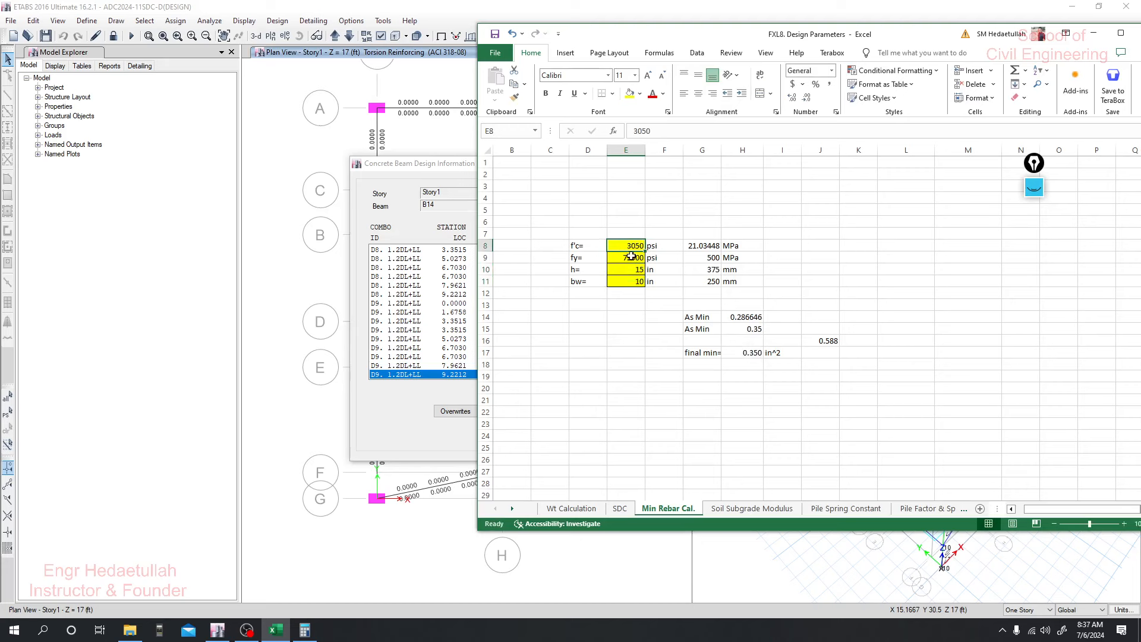
left_click(630, 257)
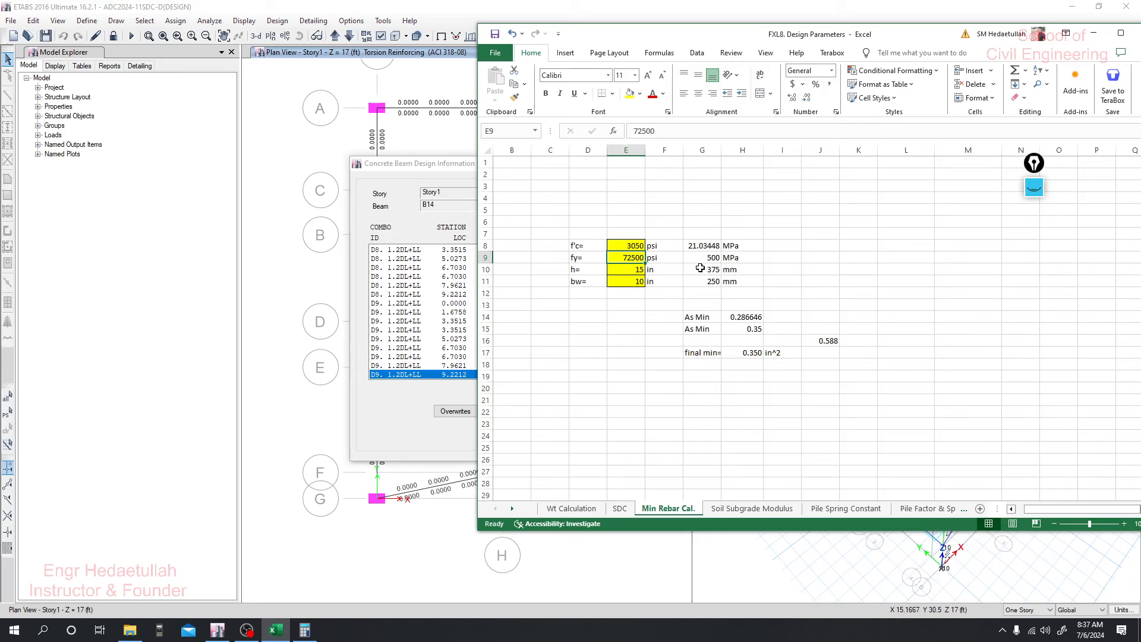
left_click(703, 462)
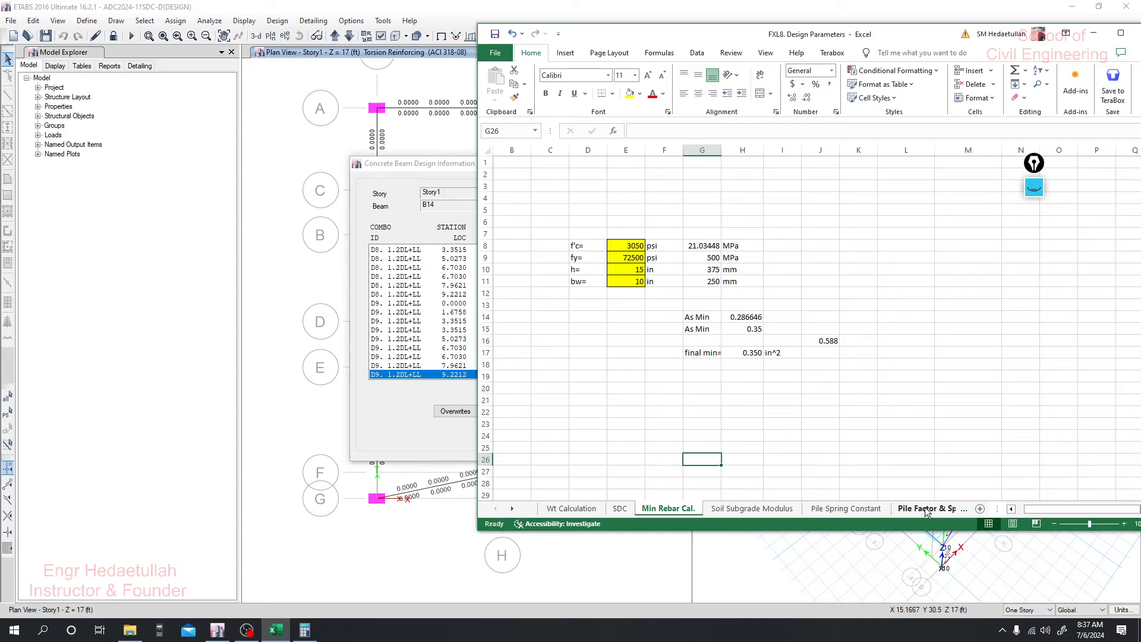
Open the Final Reabr (L+T) sheet and set the mid-span main top rebar in cell E6 to 0.35.
left_click(1121, 33)
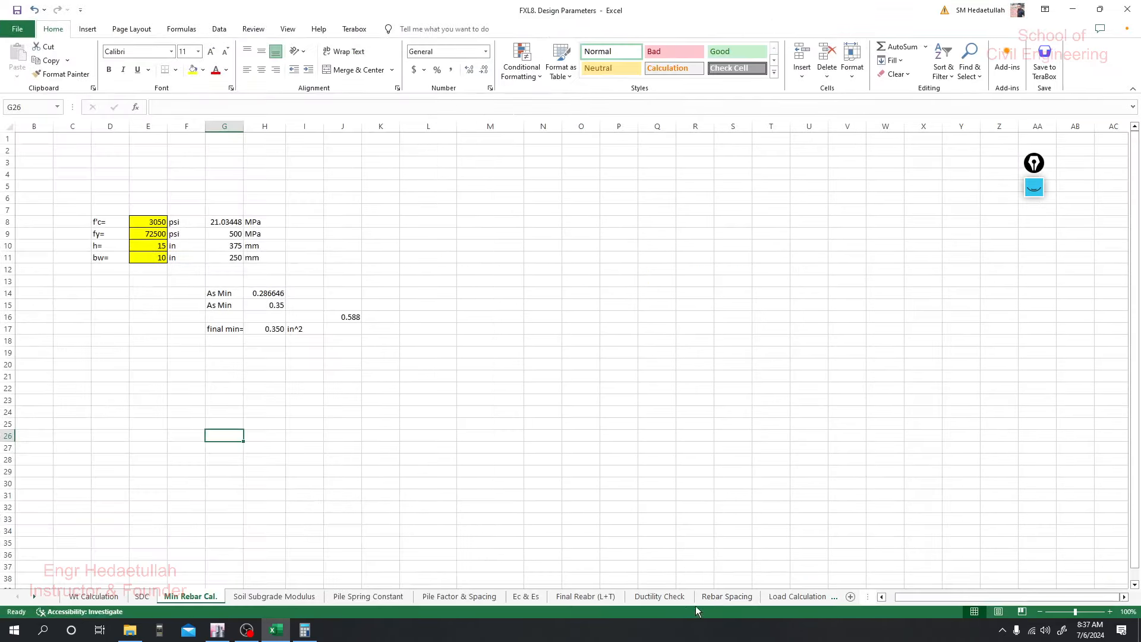
left_click(585, 596)
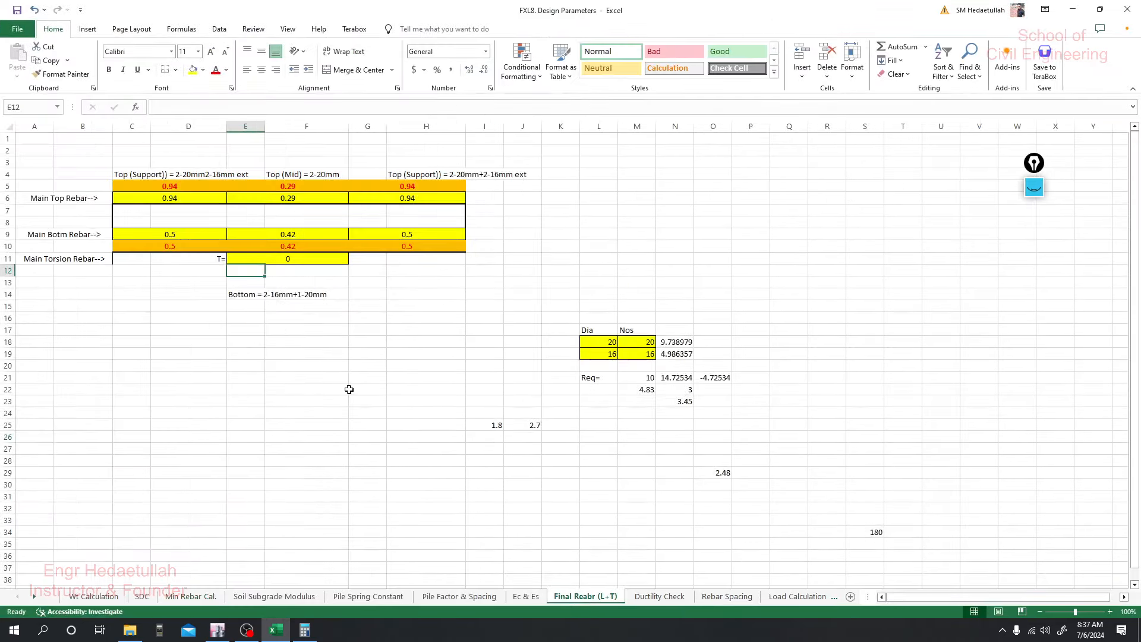
double_click(455, 8)
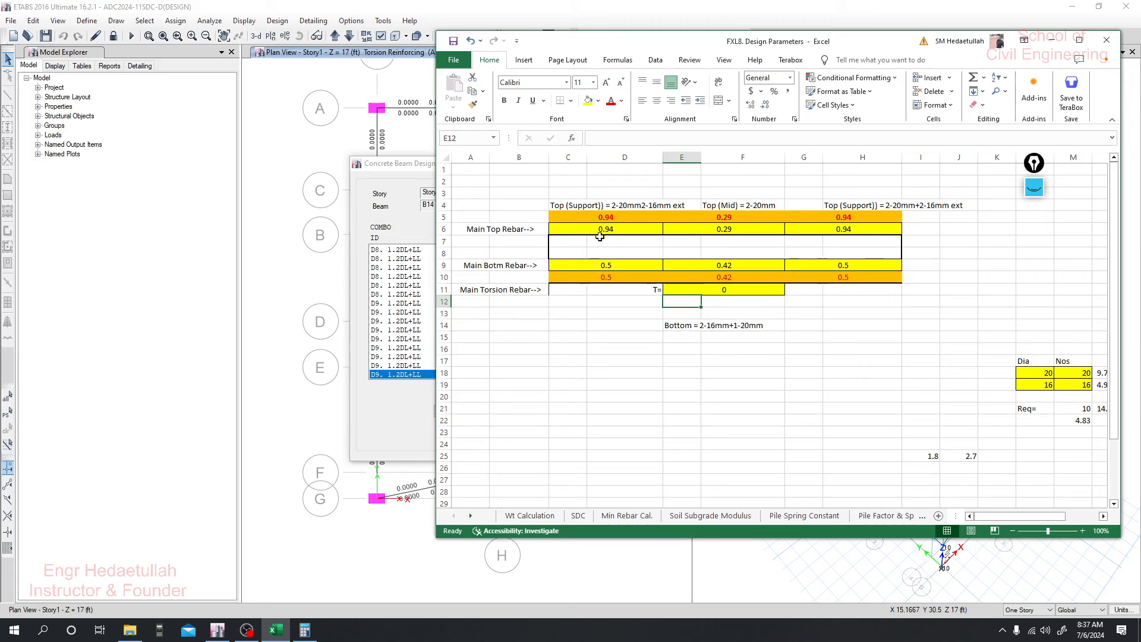
left_click(726, 233)
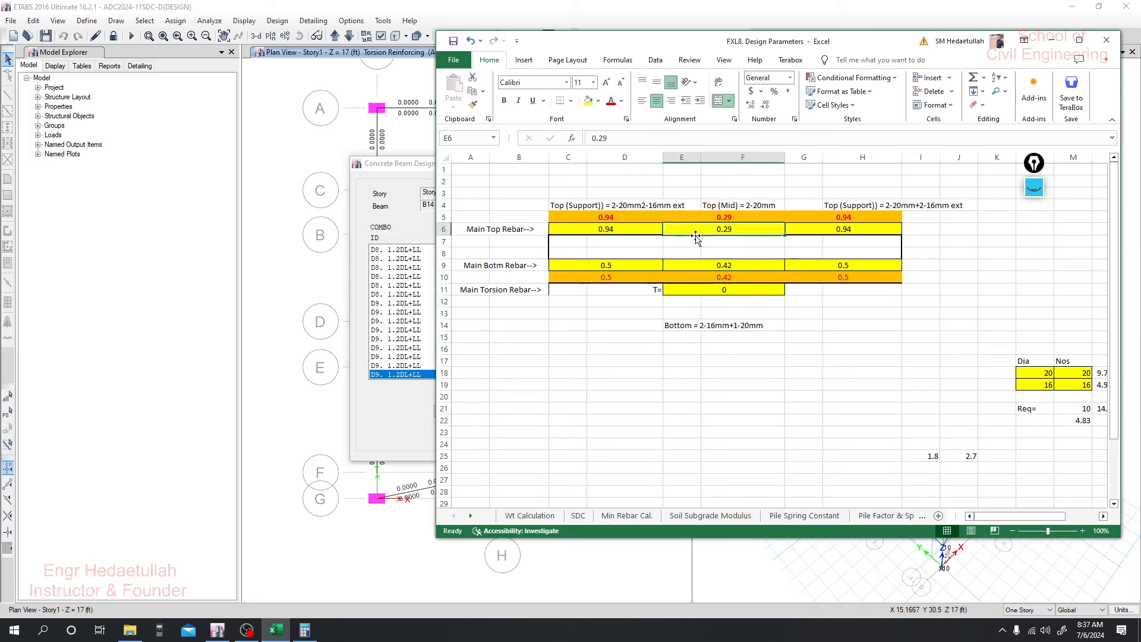
left_click(731, 238)
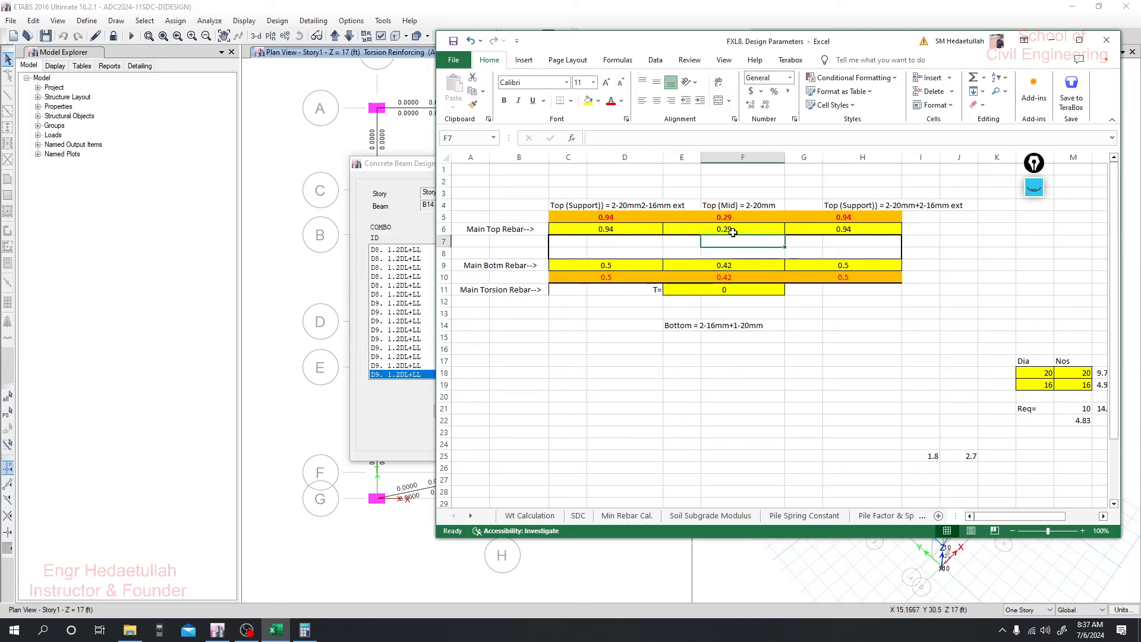
left_click(733, 232)
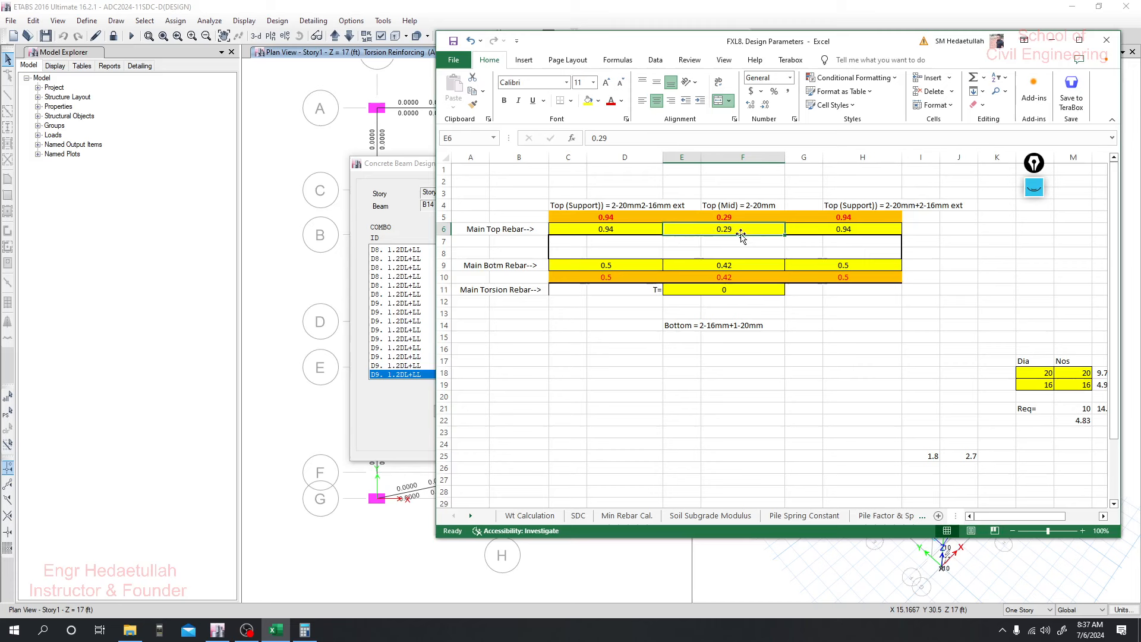
type("0")
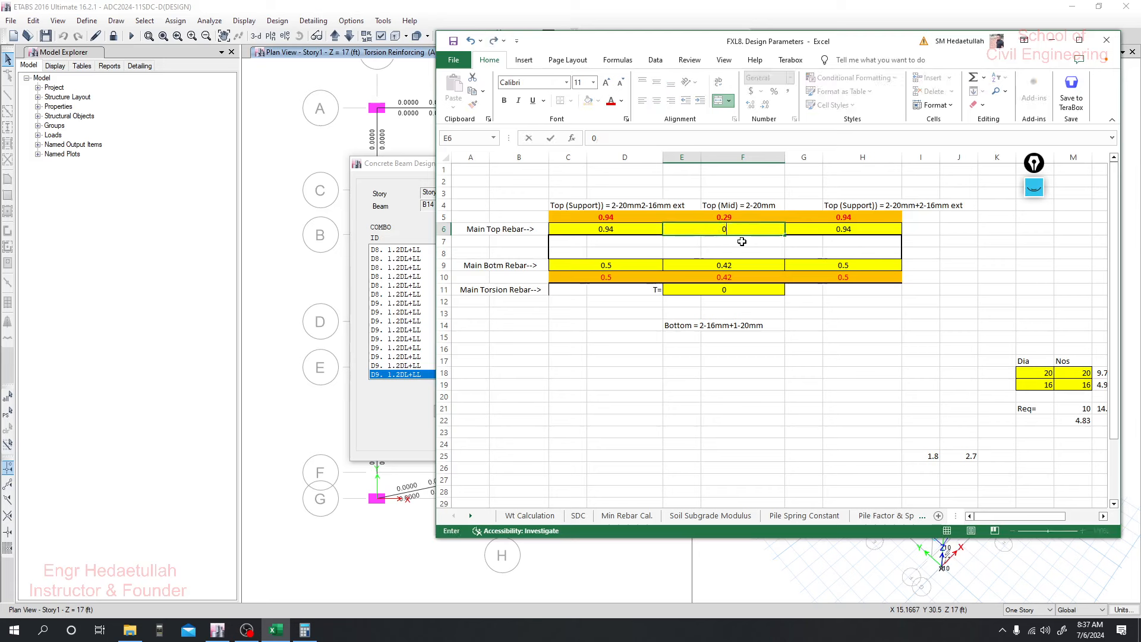
type(".35")
key("Return")
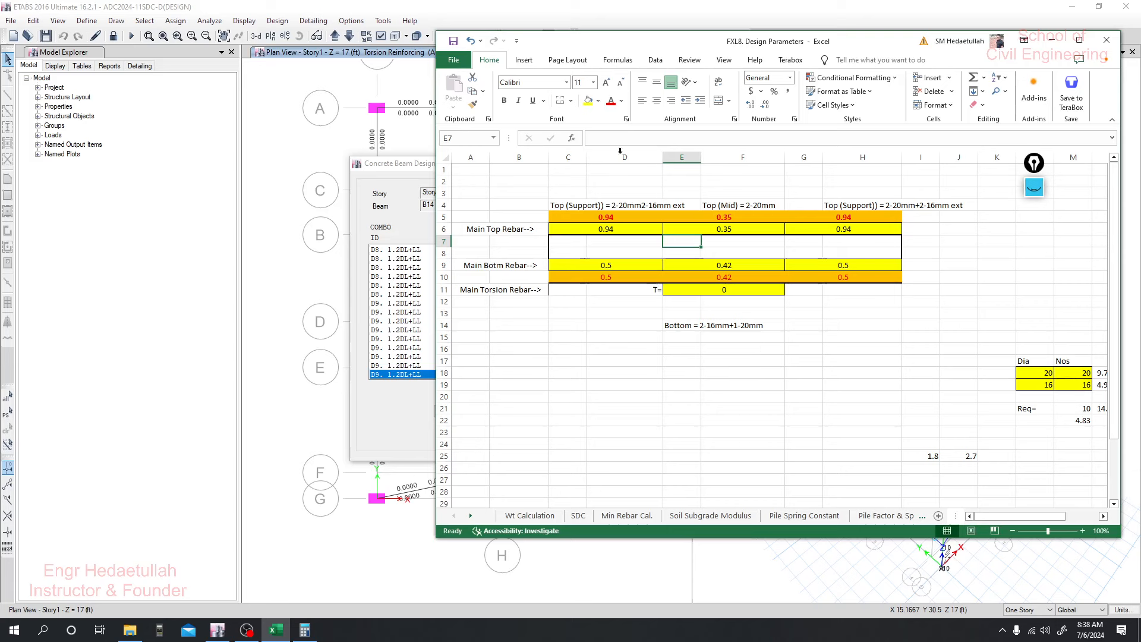
Bring the ETABS beam design information forward, and from File Explorer open the workbook E1 Shear Reinforcement Calculation for beam.
left_click_drag(716, 41, 780, 43)
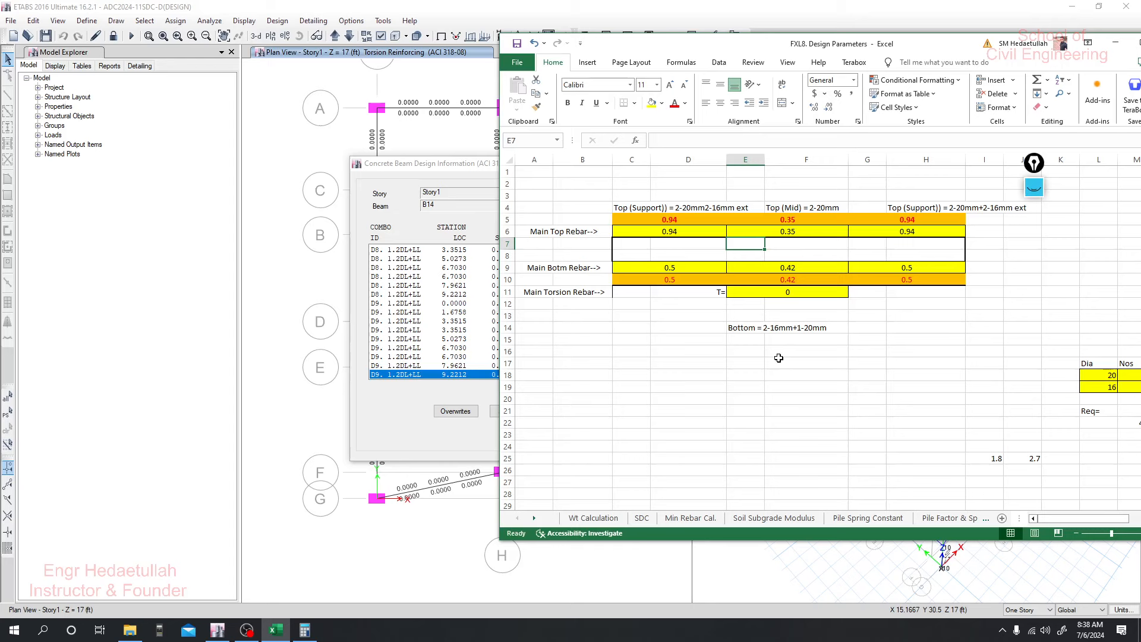
left_click(443, 163)
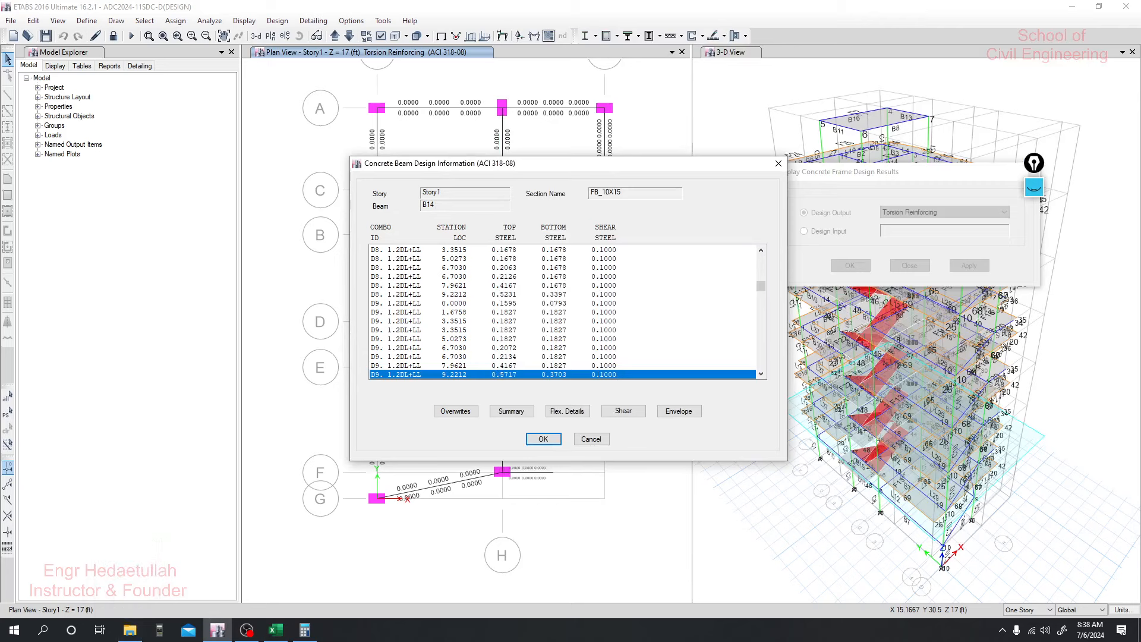
left_click(357, 634)
key("alt+Tab")
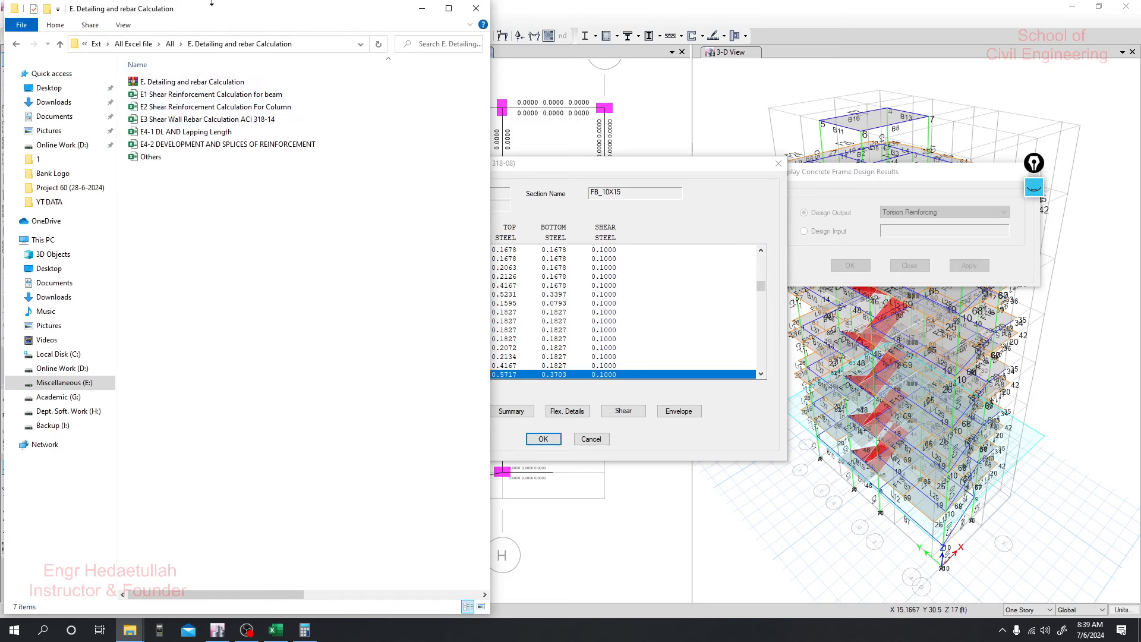
left_click_drag(212, 2, 209, 0)
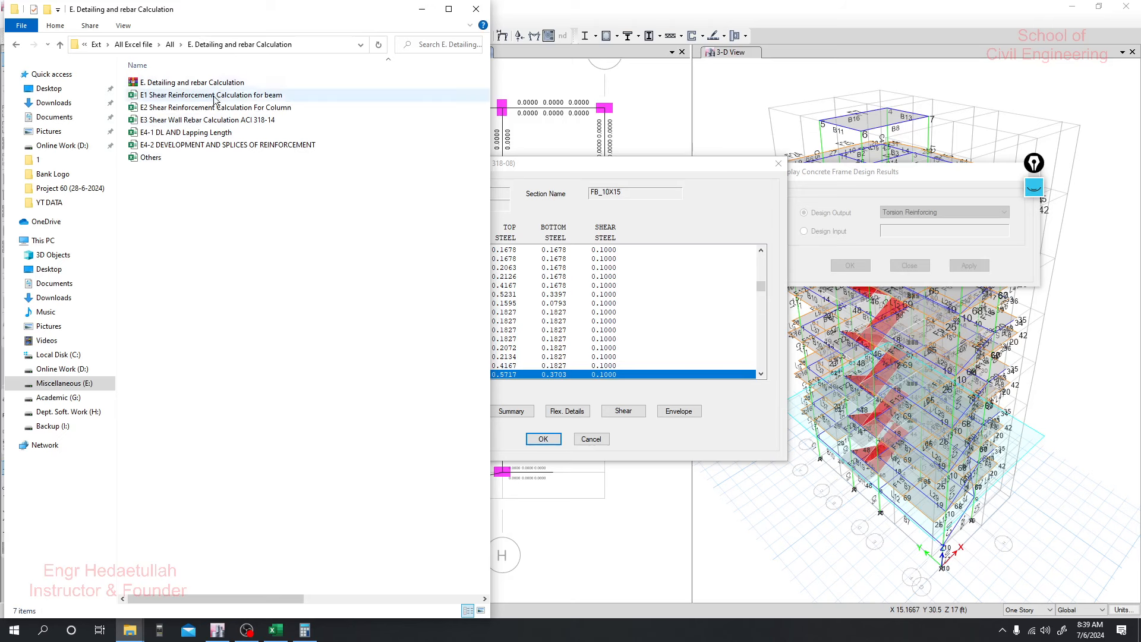
left_click(168, 98)
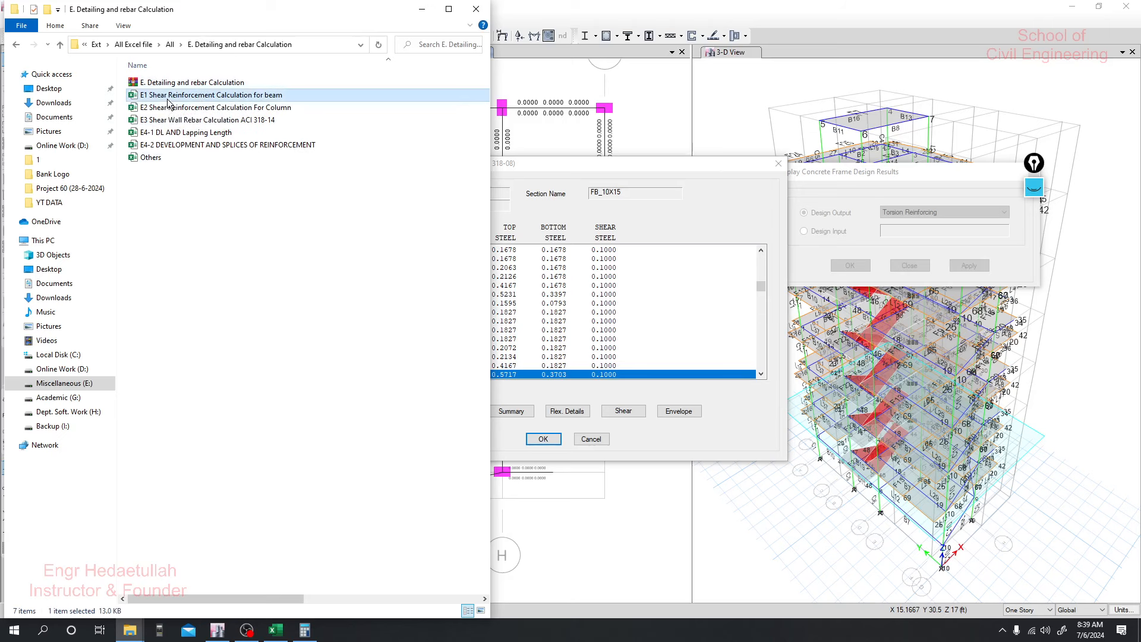
double_click(274, 98)
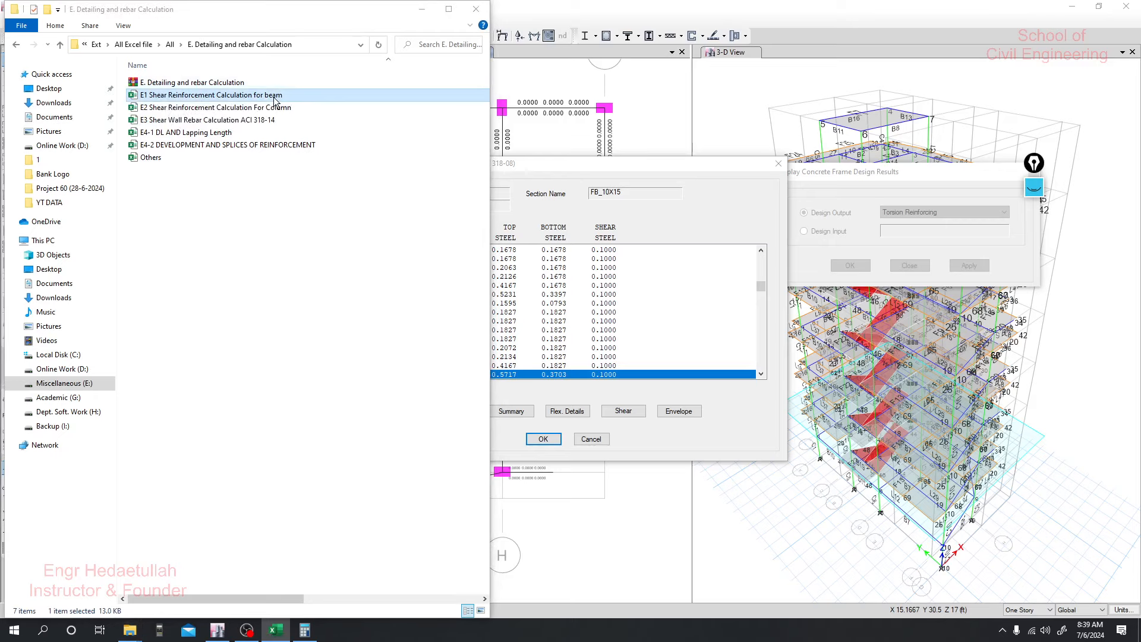
left_click_drag(573, 140, 572, 49)
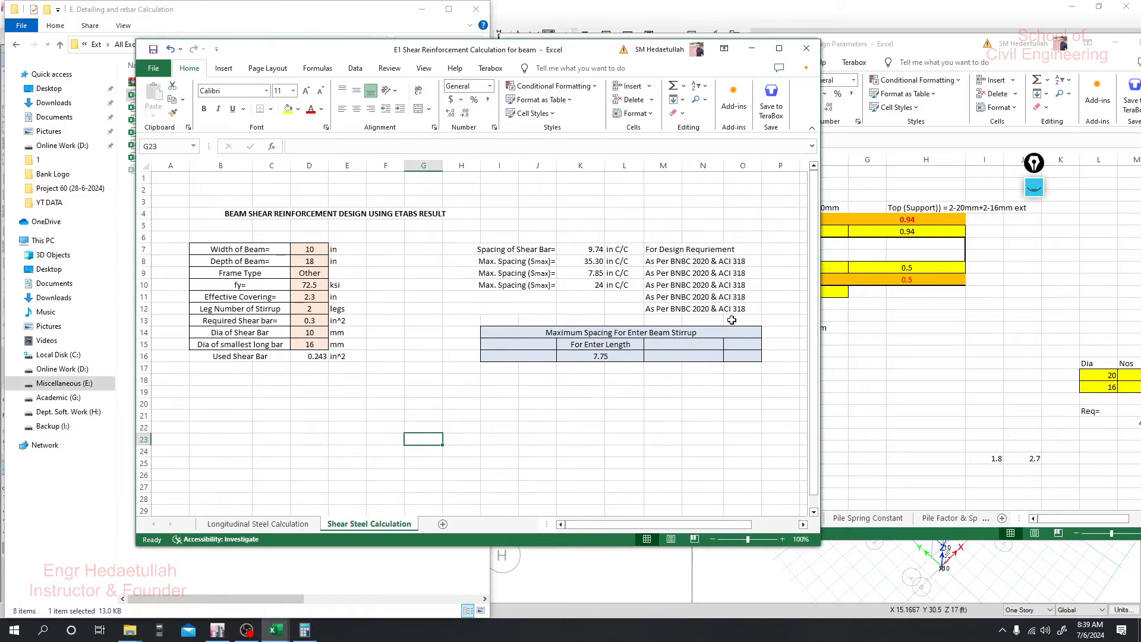
On the Shear Steel Calculation sheet, set the depth of beam to 15 in and the frame type to SMF.
left_click(743, 273)
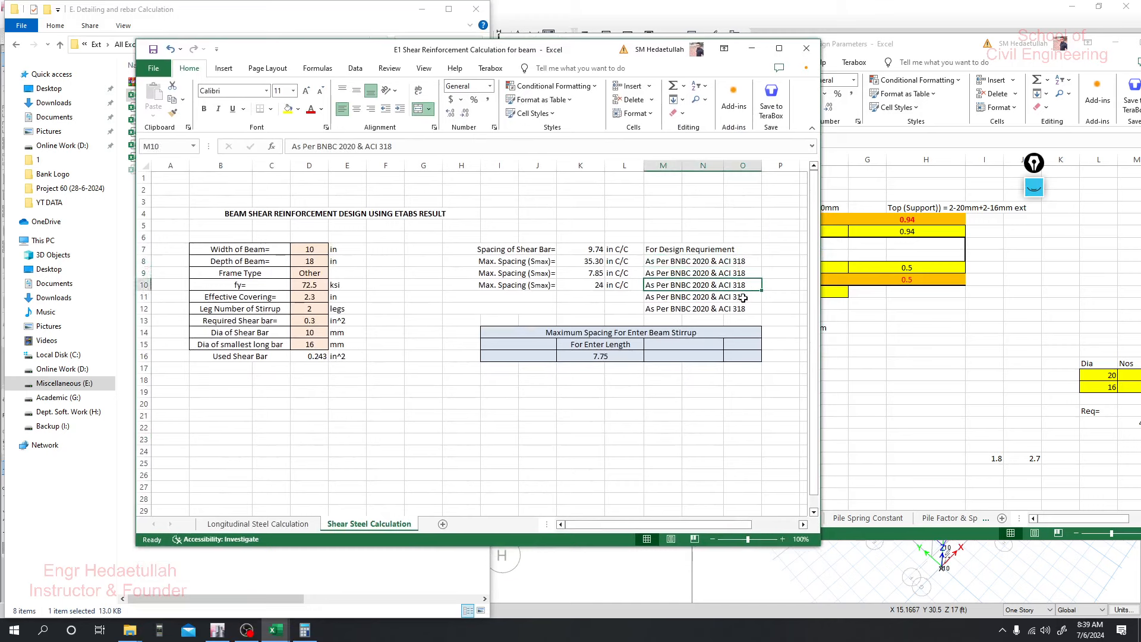
left_click(521, 418)
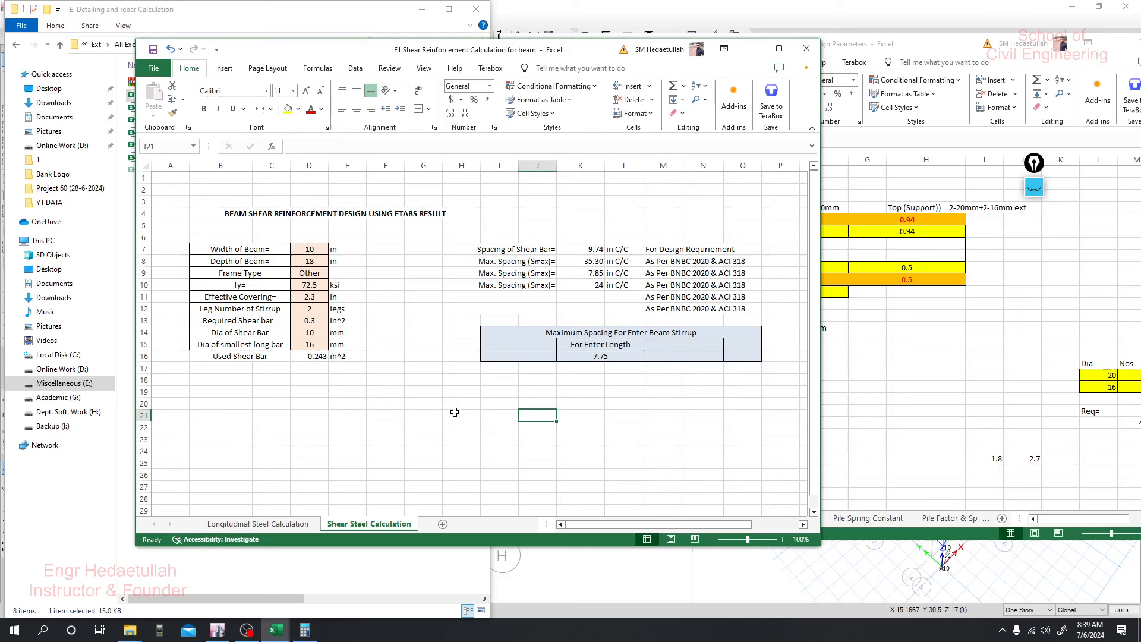
left_click(314, 250)
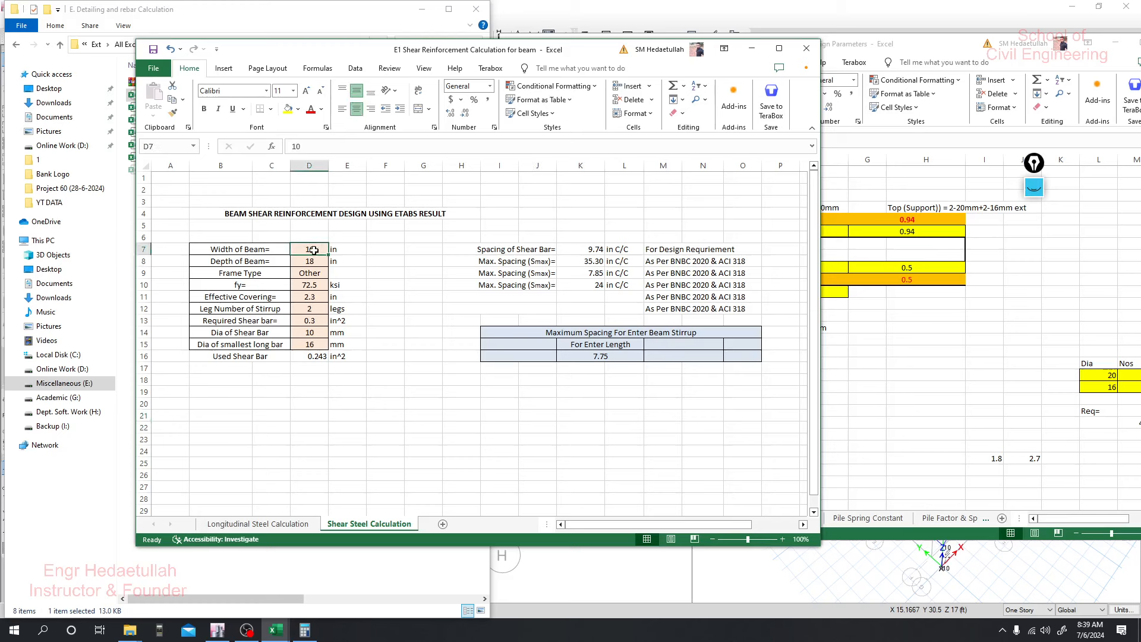
left_click(314, 262)
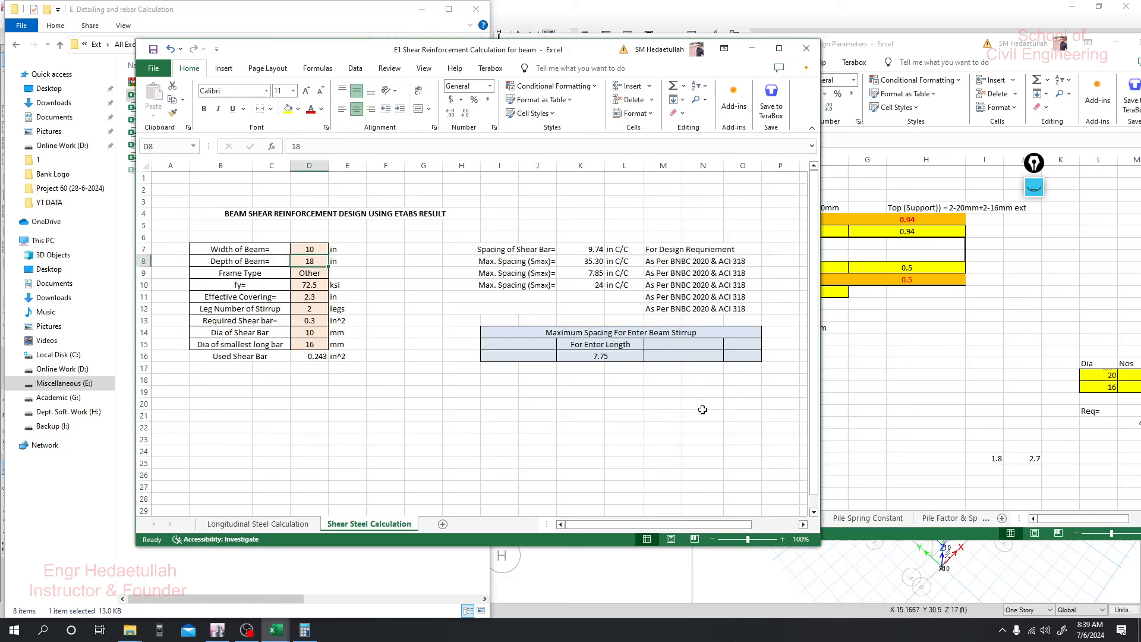
type("15")
key("Return")
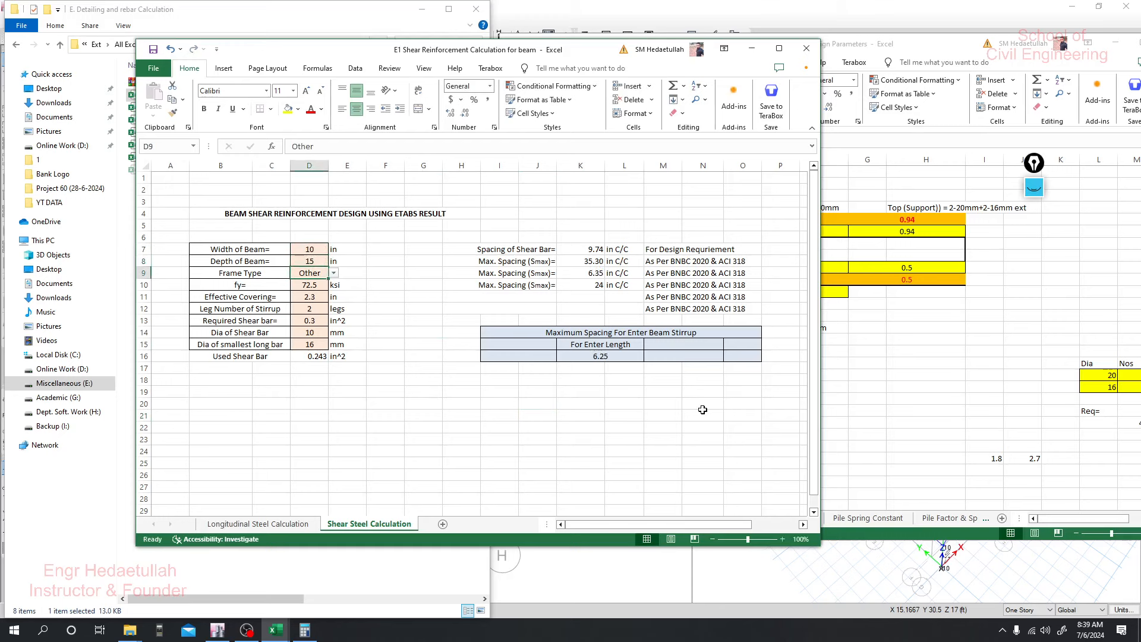
left_click(336, 273)
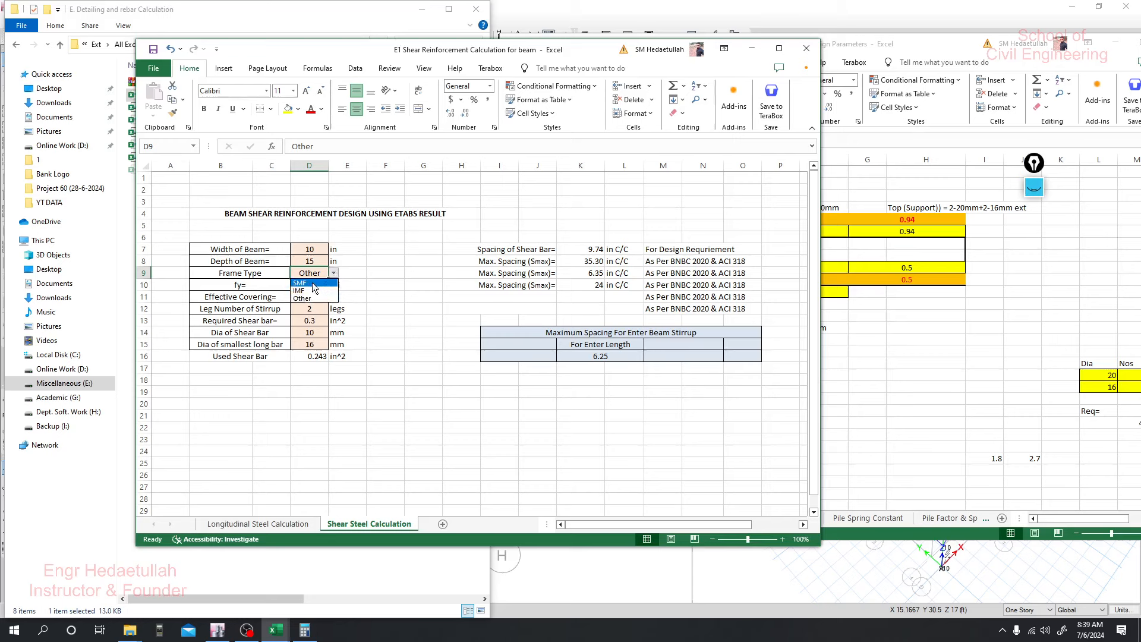
left_click(314, 284)
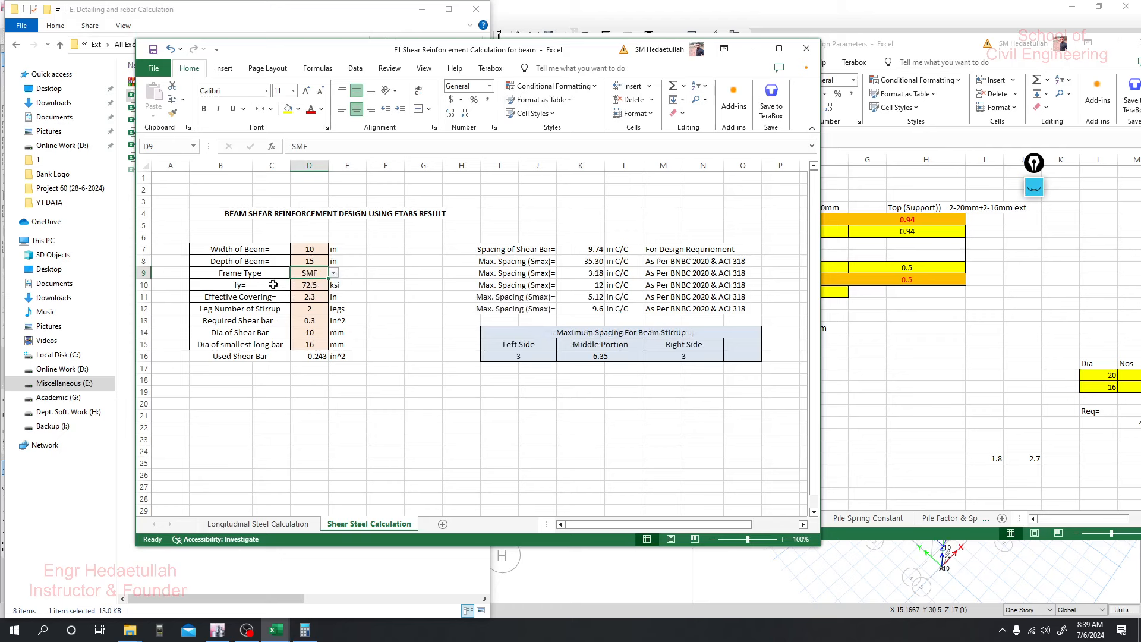
Select the effective covering value in D11 and activate the on-screen annotation pen.
left_click(311, 297)
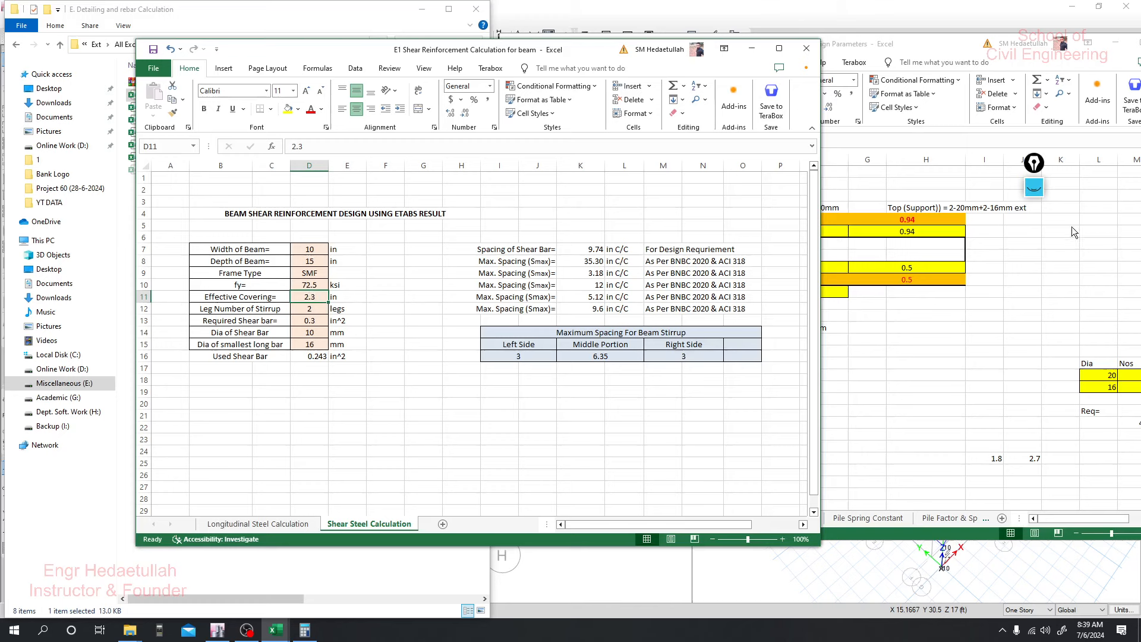
left_click(1035, 188)
left_click(1033, 225)
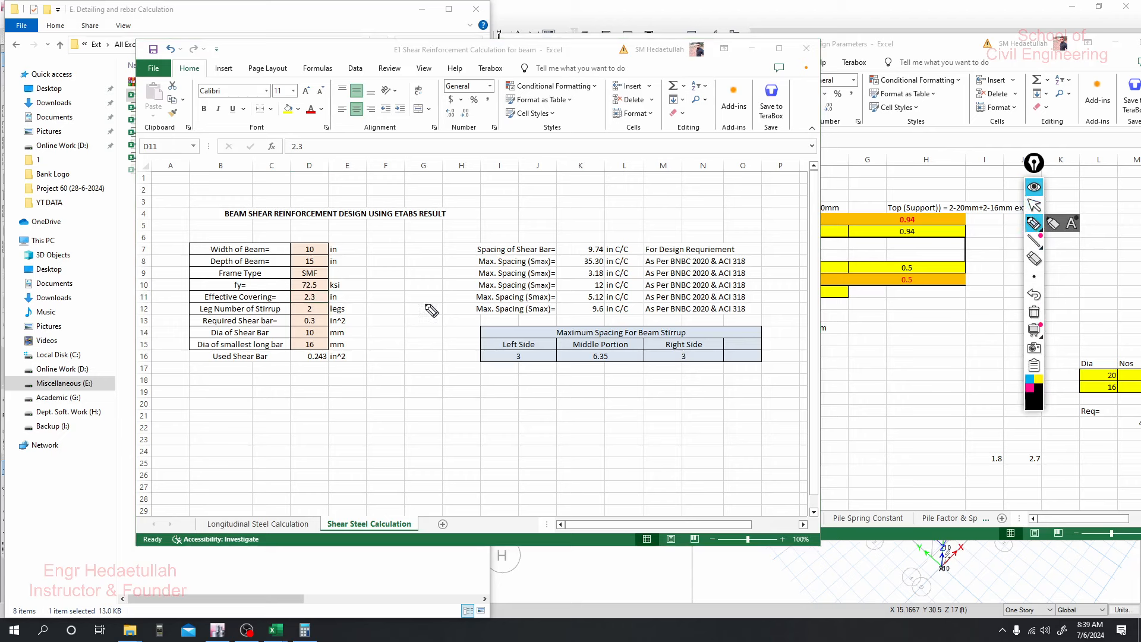
left_click_drag(387, 267, 402, 360)
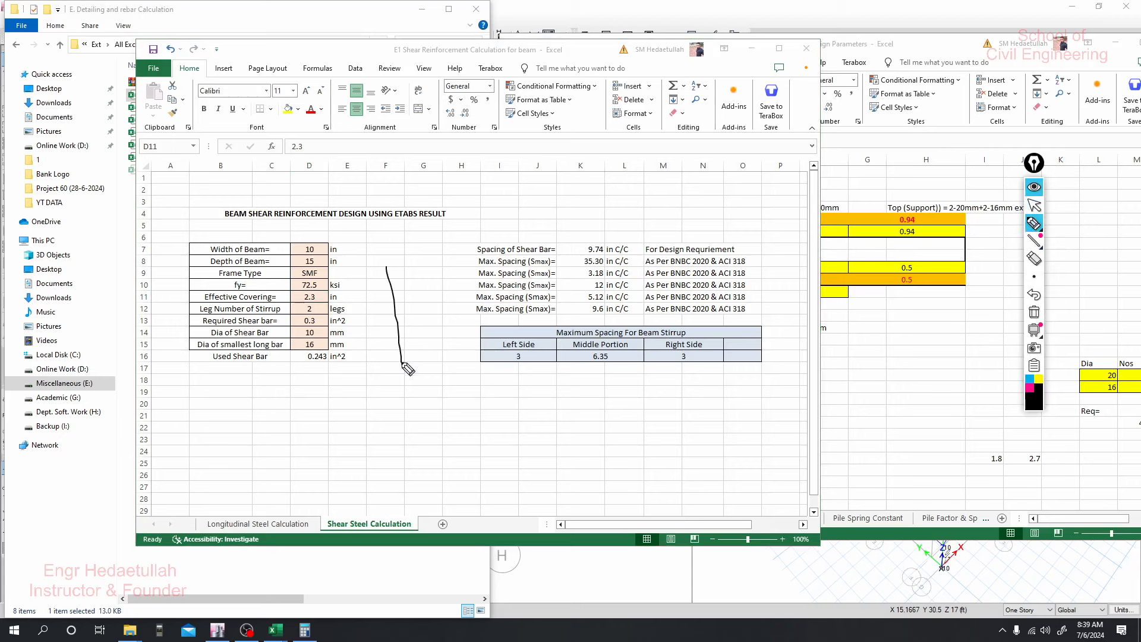
mouse_move(378, 267)
left_mouse_down()
mouse_move(470, 268)
mouse_move(523, 357)
mouse_move(503, 387)
mouse_move(409, 391)
left_mouse_up()
left_click(1034, 312)
Sketch a beam section with two top bars beside the inputs, mark the cover to one bar, and note 1.5 next to it.
mouse_move(388, 275)
left_mouse_down()
mouse_move(391, 384)
mouse_move(456, 395)
mouse_move(459, 300)
mouse_move(436, 282)
mouse_move(387, 281)
mouse_move(408, 299)
mouse_move(404, 290)
mouse_move(441, 295)
left_mouse_up()
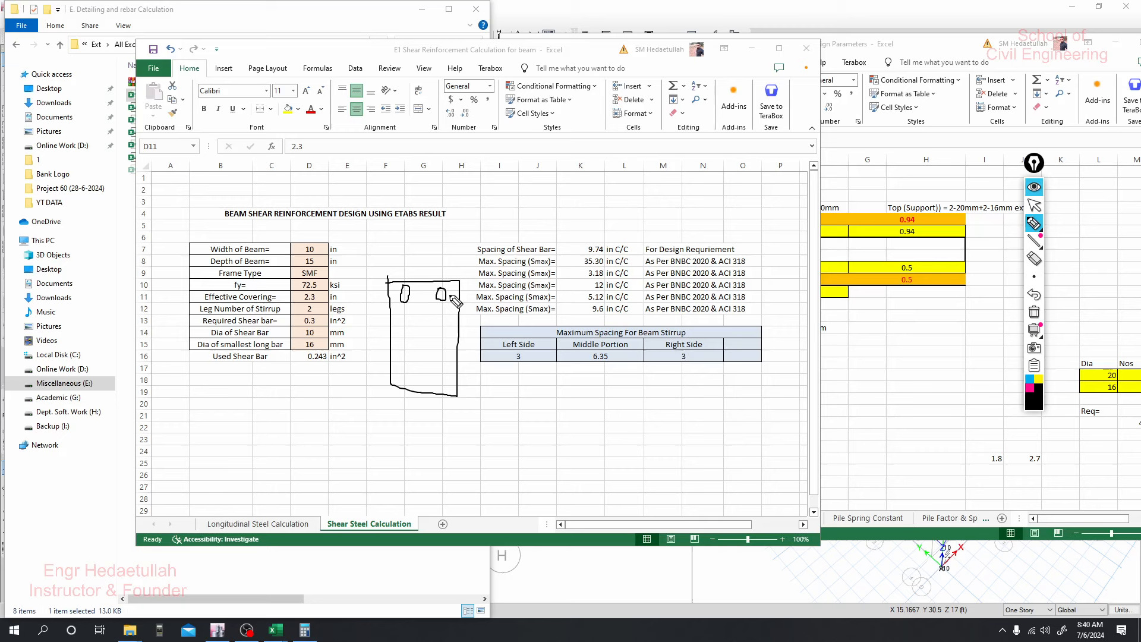
mouse_move(440, 265)
left_mouse_down()
mouse_move(440, 289)
mouse_move(452, 272)
mouse_move(462, 277)
left_mouse_up()
mouse_move(496, 371)
left_mouse_down()
mouse_move(509, 410)
mouse_move(526, 385)
mouse_move(534, 395)
left_mouse_up()
left_click(1035, 315)
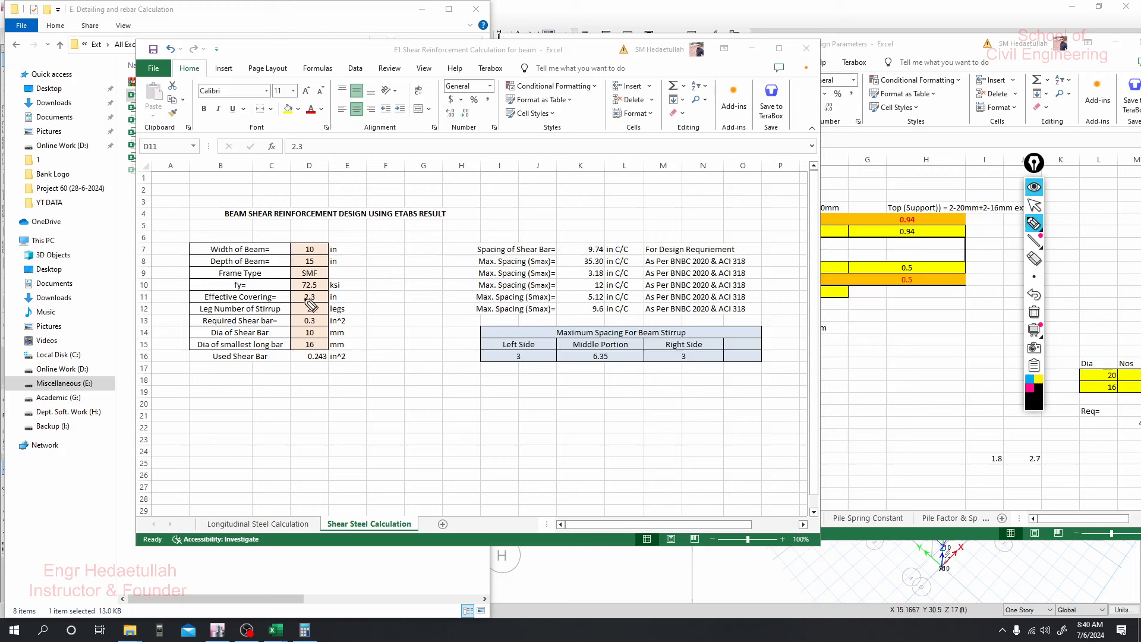
mouse_move(1032, 220)
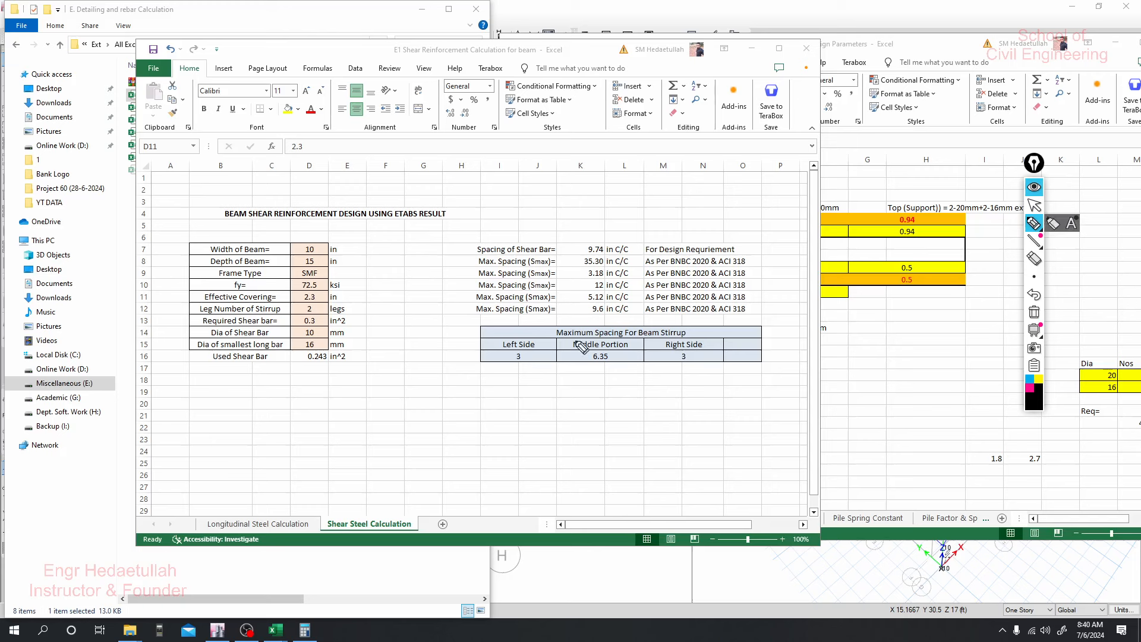
left_click(1034, 295)
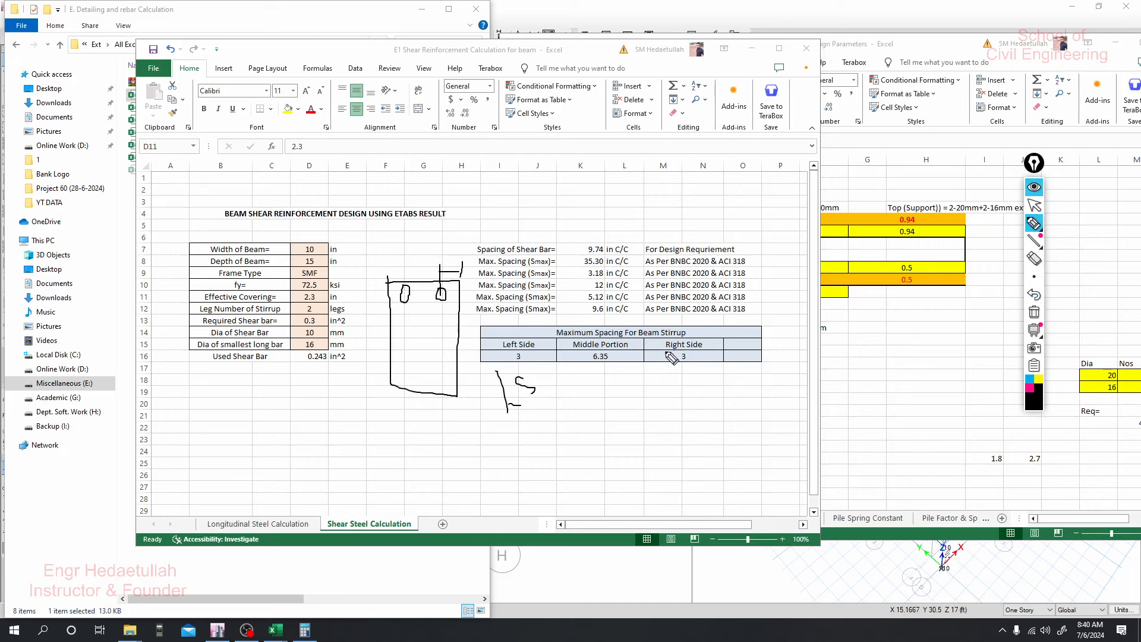
Handwrite the effective cover formula 1.5 + 10/25 + 16/(25×2) above the spacing results.
left_click_drag(450, 299, 448, 334)
mouse_move(538, 215)
left_mouse_down()
mouse_move(543, 232)
mouse_move(546, 215)
mouse_move(560, 227)
left_mouse_up()
mouse_move(574, 211)
left_mouse_down()
mouse_move(590, 208)
mouse_move(582, 227)
mouse_move(637, 198)
left_mouse_up()
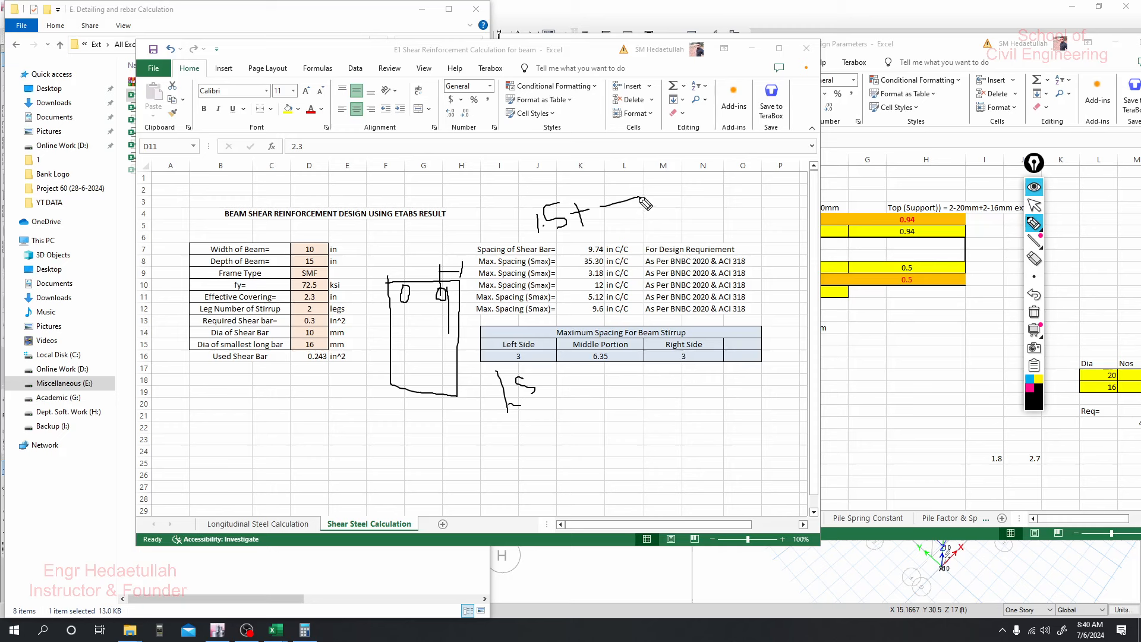
mouse_move(601, 181)
left_mouse_down()
mouse_move(606, 196)
mouse_move(616, 192)
left_mouse_up()
mouse_move(619, 209)
left_mouse_down()
mouse_move(639, 221)
mouse_move(647, 208)
mouse_move(652, 226)
mouse_move(678, 189)
mouse_move(676, 200)
mouse_move(748, 170)
left_mouse_up()
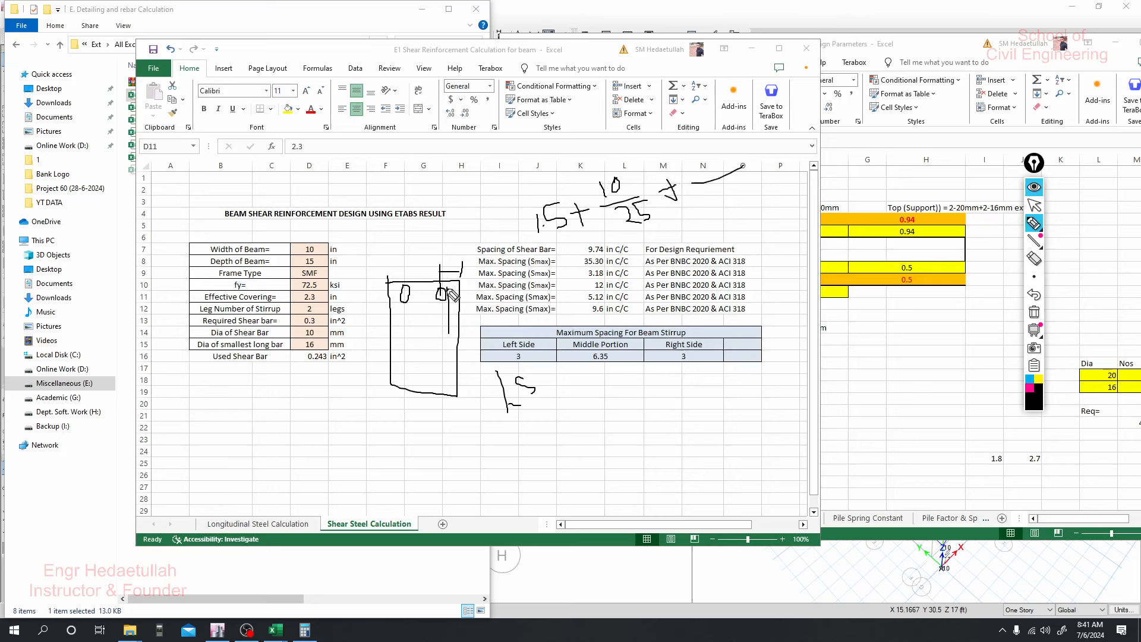
mouse_move(701, 156)
left_mouse_down()
mouse_move(716, 170)
mouse_move(724, 159)
mouse_move(716, 146)
mouse_move(706, 181)
mouse_move(717, 206)
mouse_move(739, 202)
left_mouse_up()
mouse_move(696, 160)
left_mouse_down()
mouse_move(702, 178)
mouse_move(717, 173)
mouse_move(711, 166)
mouse_move(711, 203)
mouse_move(732, 197)
left_mouse_up()
mouse_move(740, 189)
left_mouse_down()
mouse_move(763, 168)
mouse_move(766, 186)
mouse_move(786, 187)
left_mouse_up()
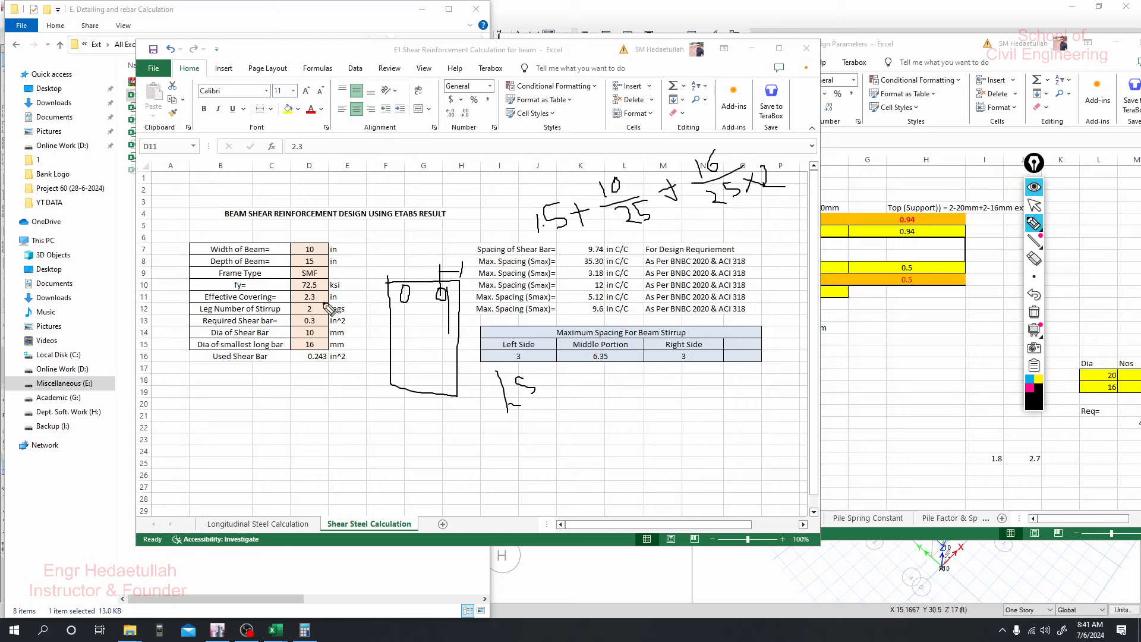
Clear all pen annotations and select the leg number of stirrup value in D12.
left_click(1034, 312)
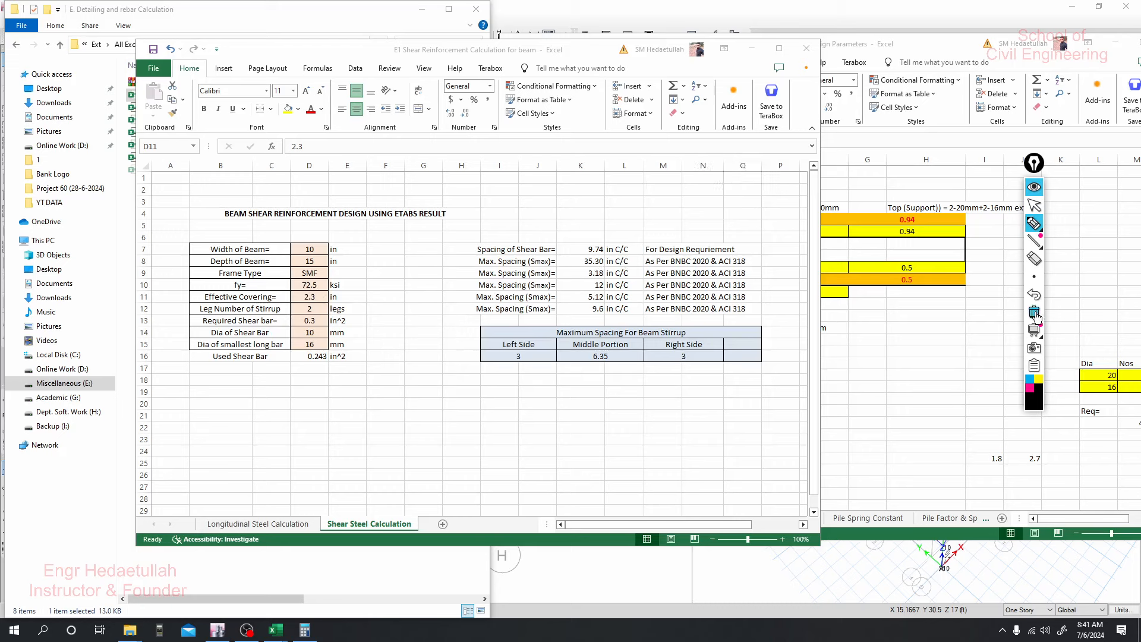
left_click(1034, 205)
left_click(310, 315)
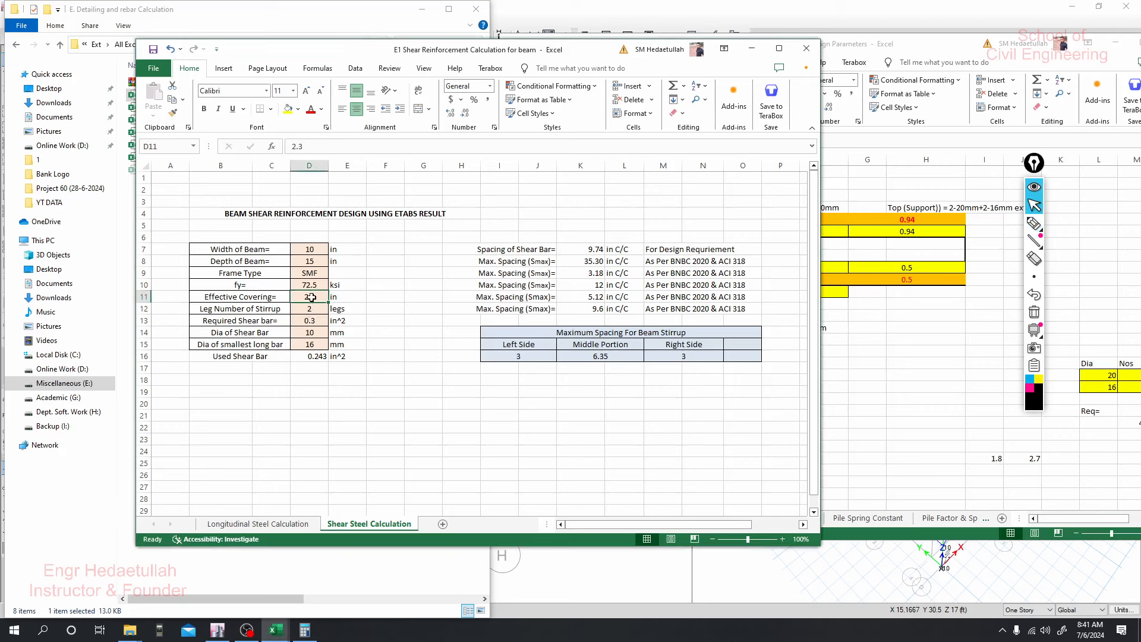
left_click(311, 310)
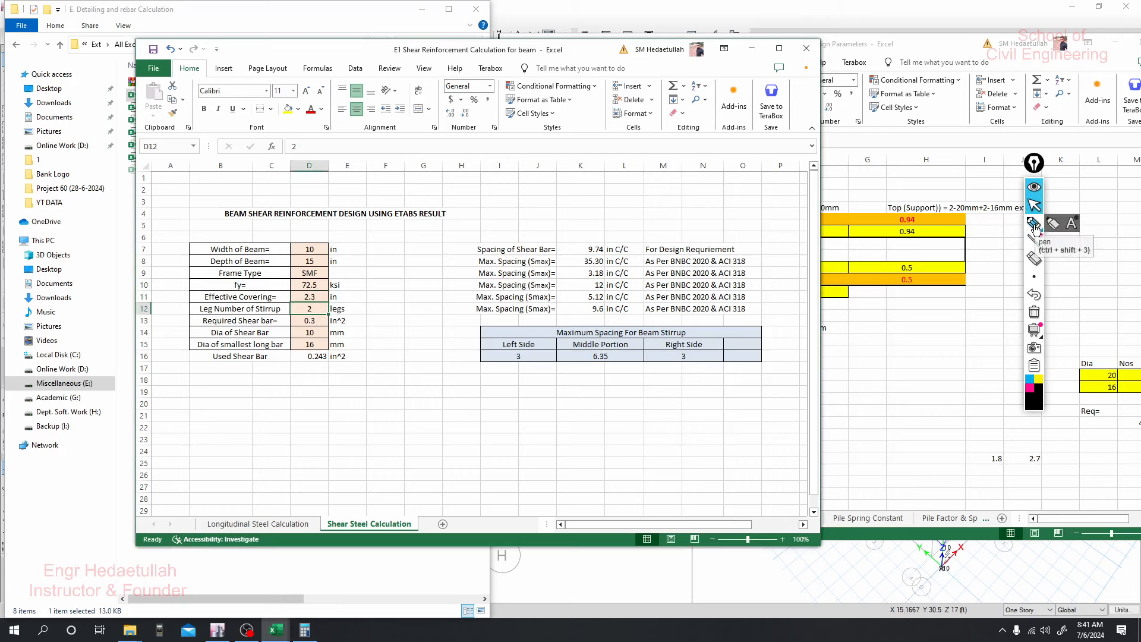
Sketch a beam section with a closed stirrup inside it beside the inputs, and mark the two legs along a horizontal cut line.
mouse_move(1037, 240)
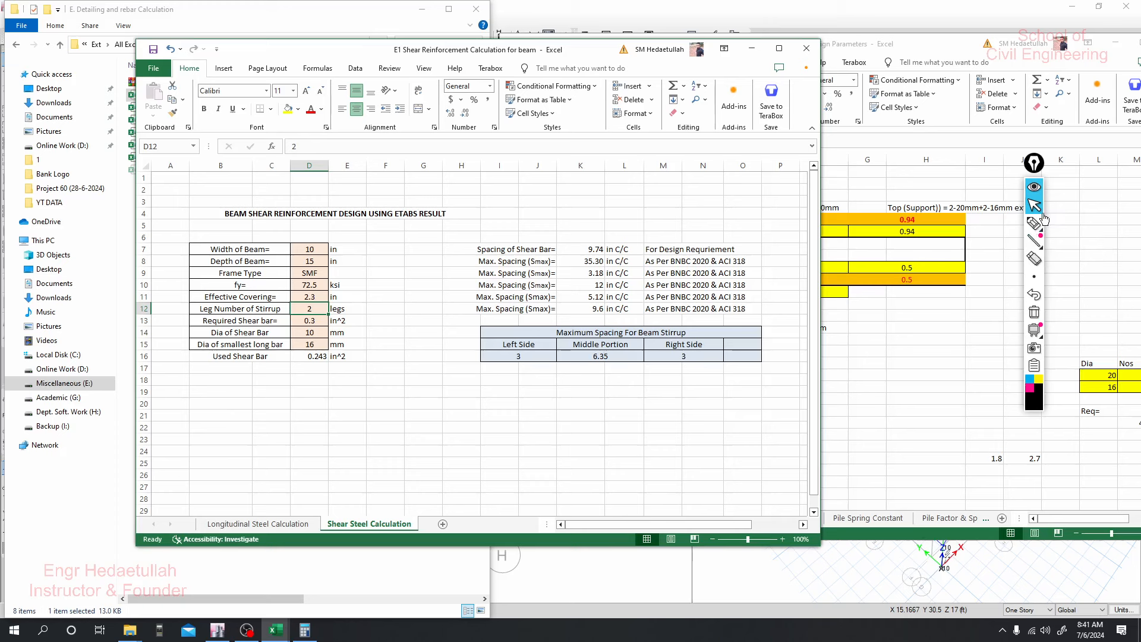
left_click(1035, 225)
left_click_drag(417, 253, 419, 367)
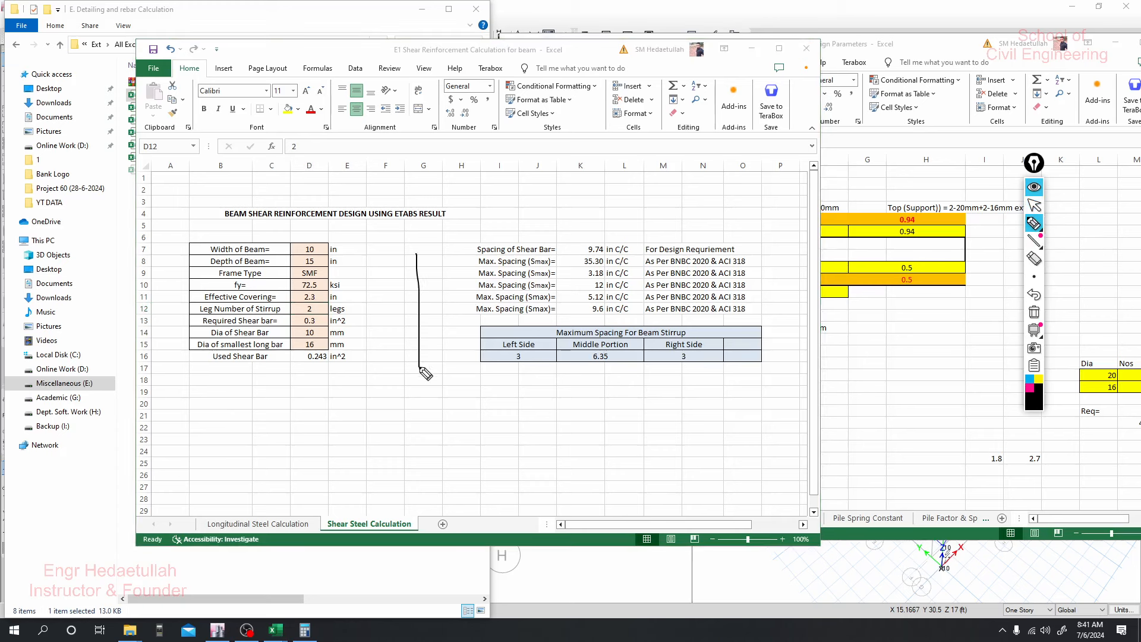
mouse_move(415, 250)
left_mouse_down()
mouse_move(490, 251)
mouse_move(415, 380)
mouse_move(420, 352)
left_mouse_up()
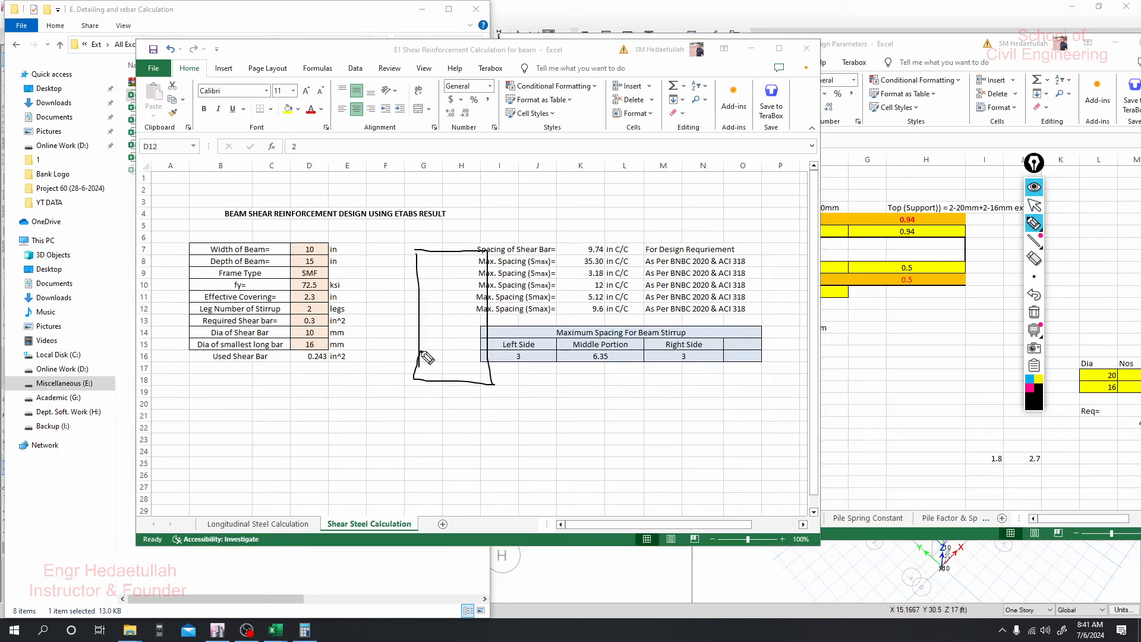
mouse_move(438, 272)
left_mouse_down()
mouse_move(434, 350)
mouse_move(474, 306)
mouse_move(438, 273)
left_mouse_up()
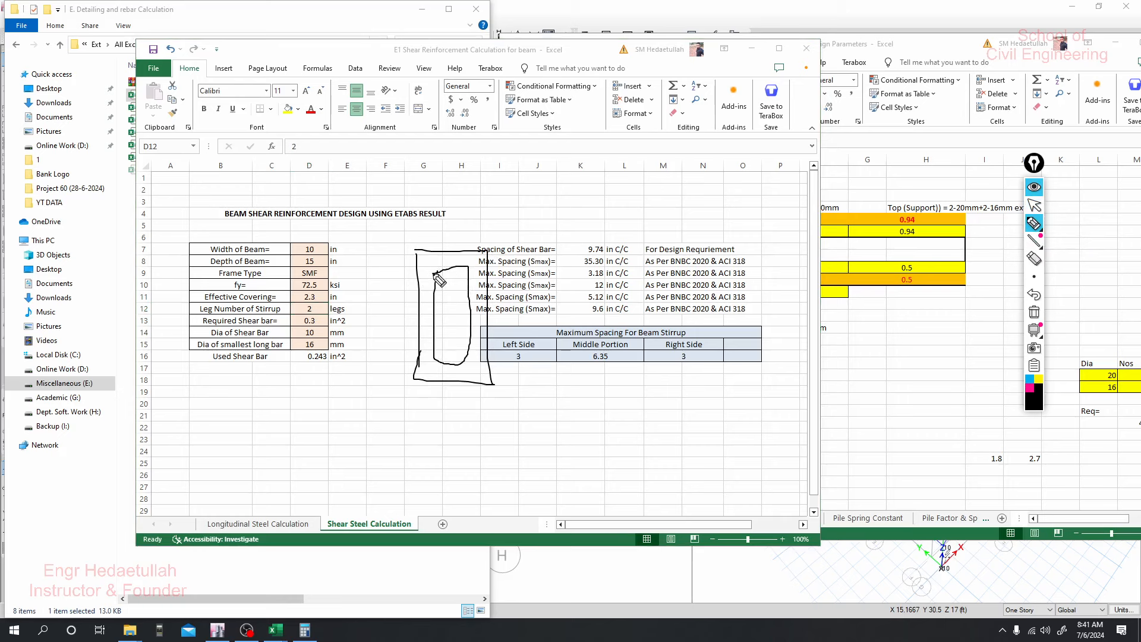
left_click_drag(391, 309, 618, 306)
left_click_drag(425, 307, 483, 305)
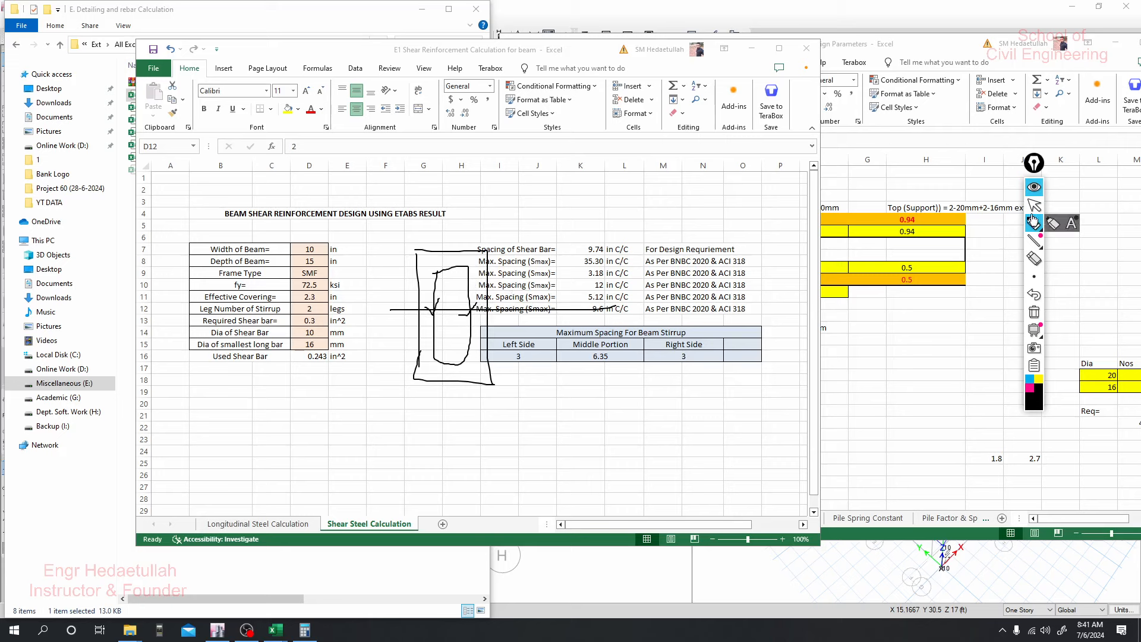
Hide the pen annotations and select the required shear bar value in D13.
left_click(1034, 189)
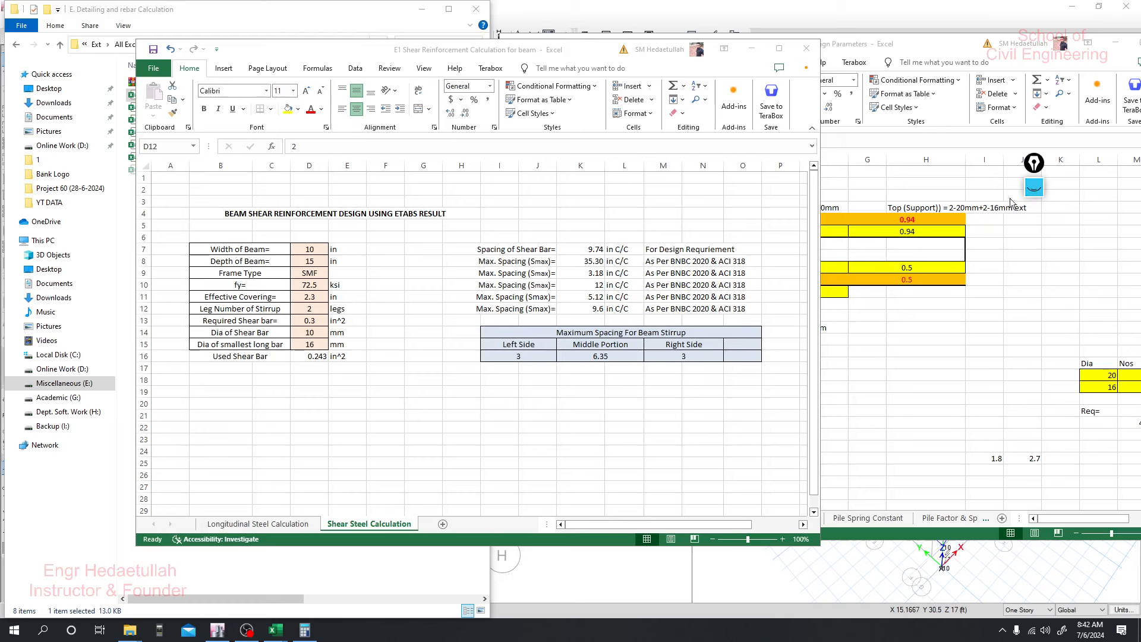
left_click(305, 307)
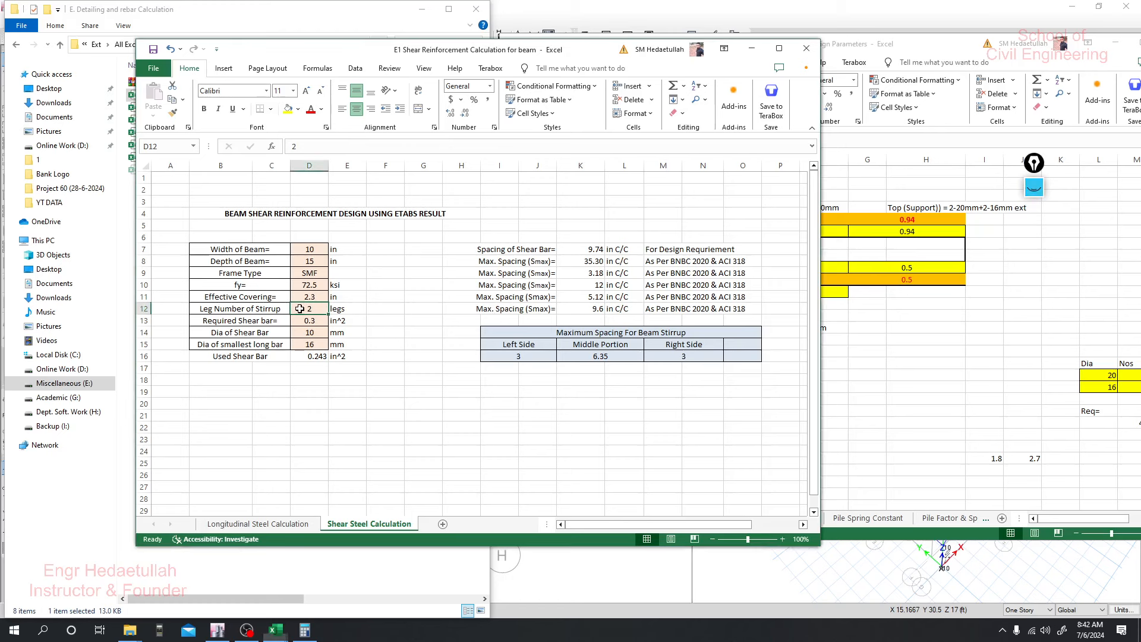
left_click(310, 320)
left_click(312, 309)
key("Down")
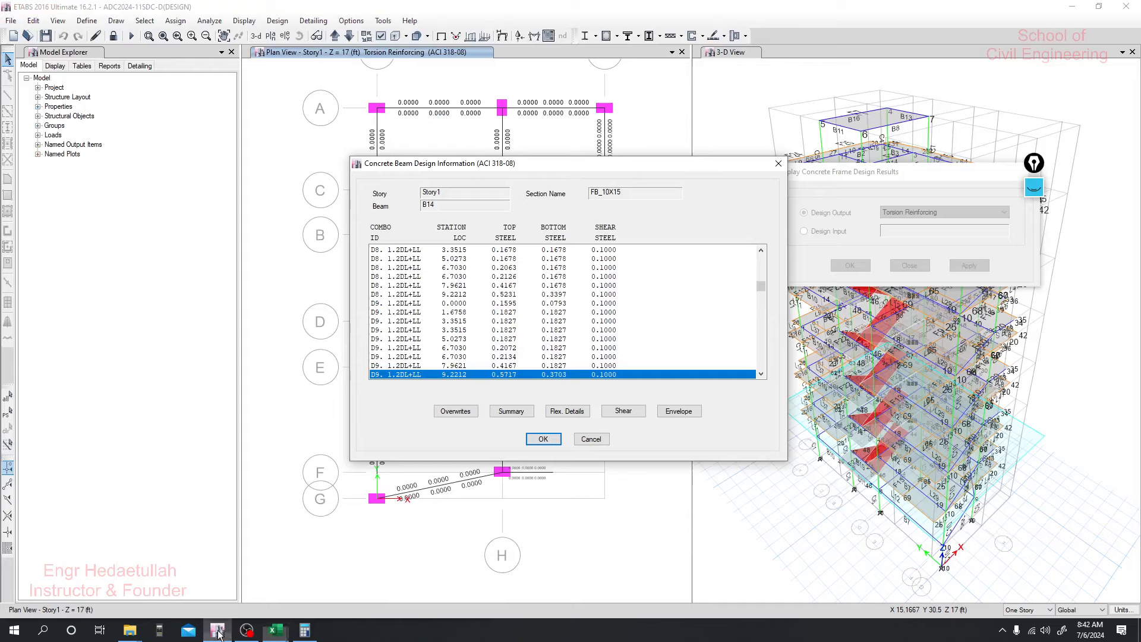
Switch to ETABS, dismiss the beam design information, and display the Shear Reinforcing design output on the Story1 plan.
left_click(218, 630)
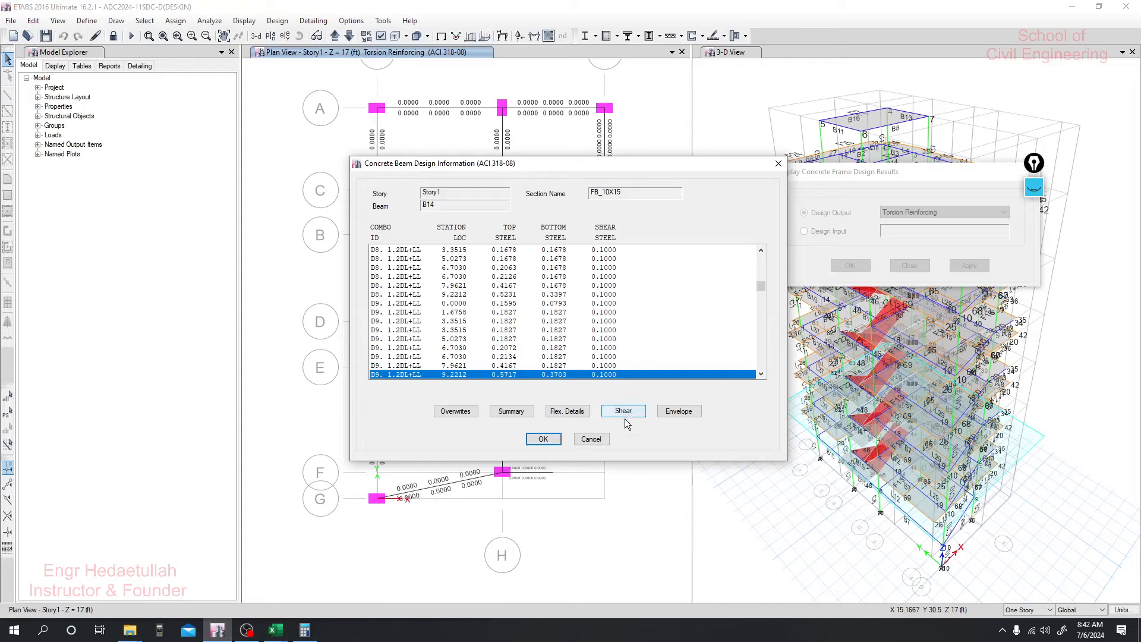
left_click(604, 438)
left_click(951, 209)
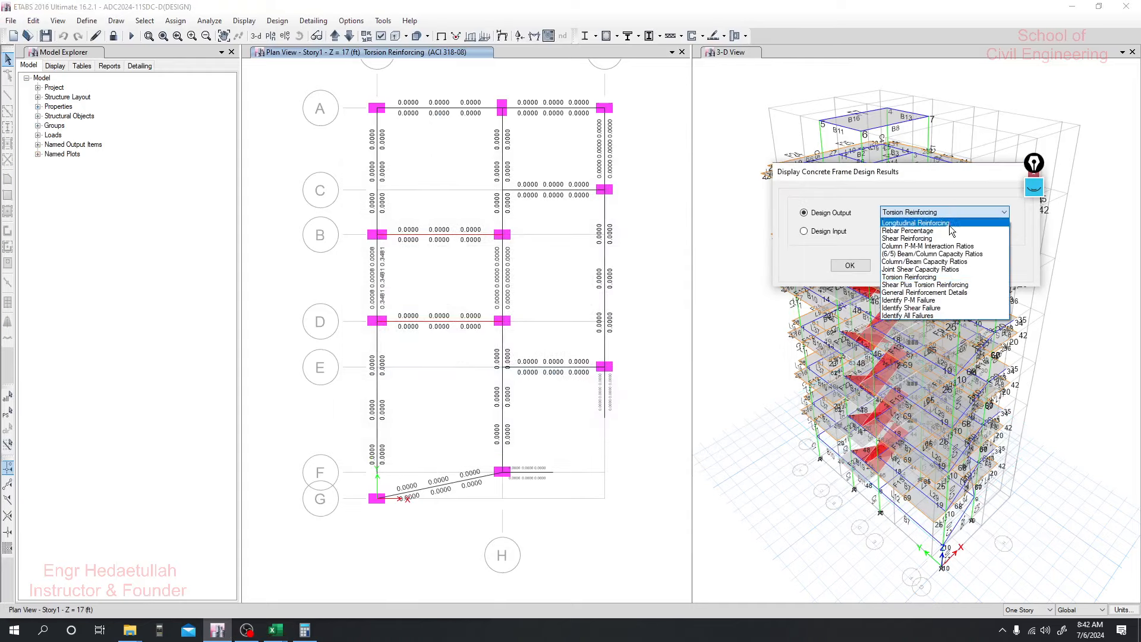
left_click(914, 233)
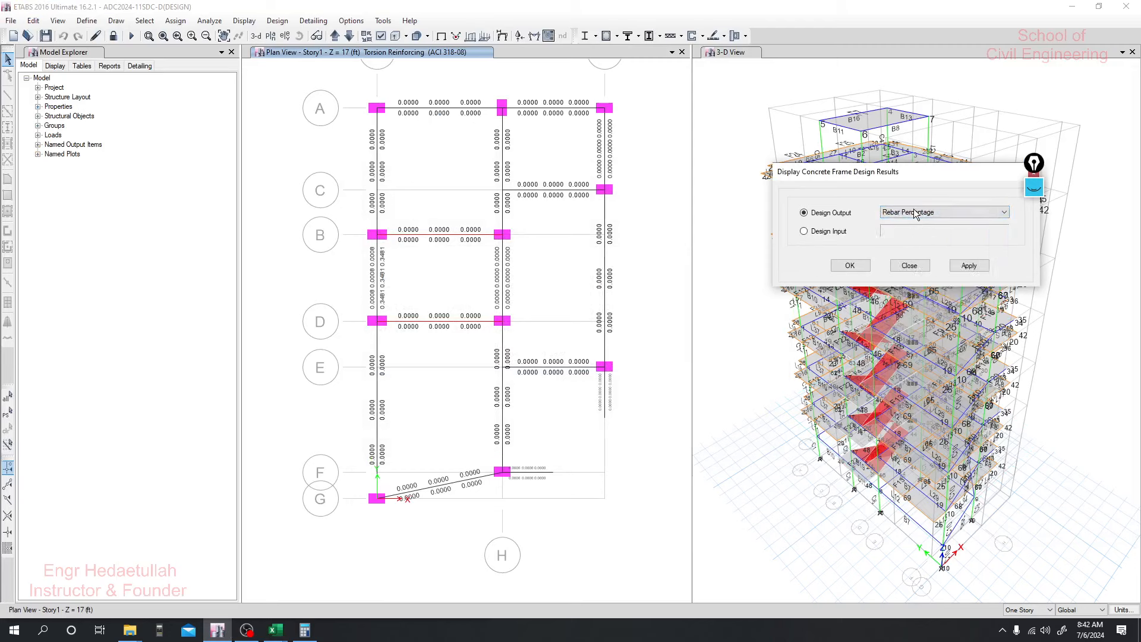
left_click(914, 210)
left_click(922, 238)
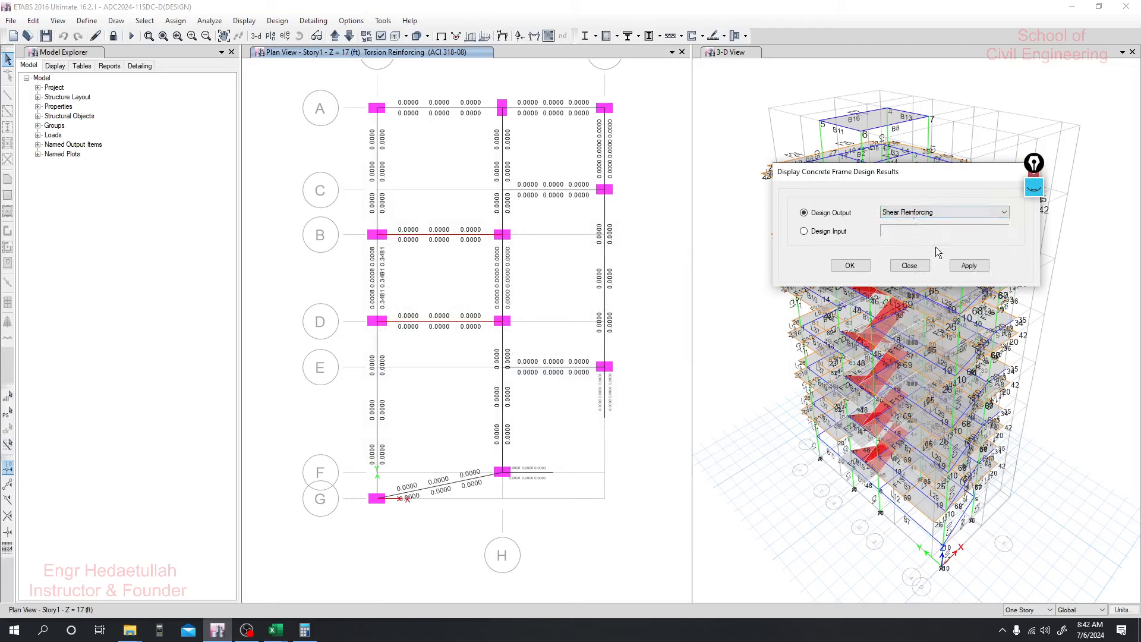
left_click(967, 266)
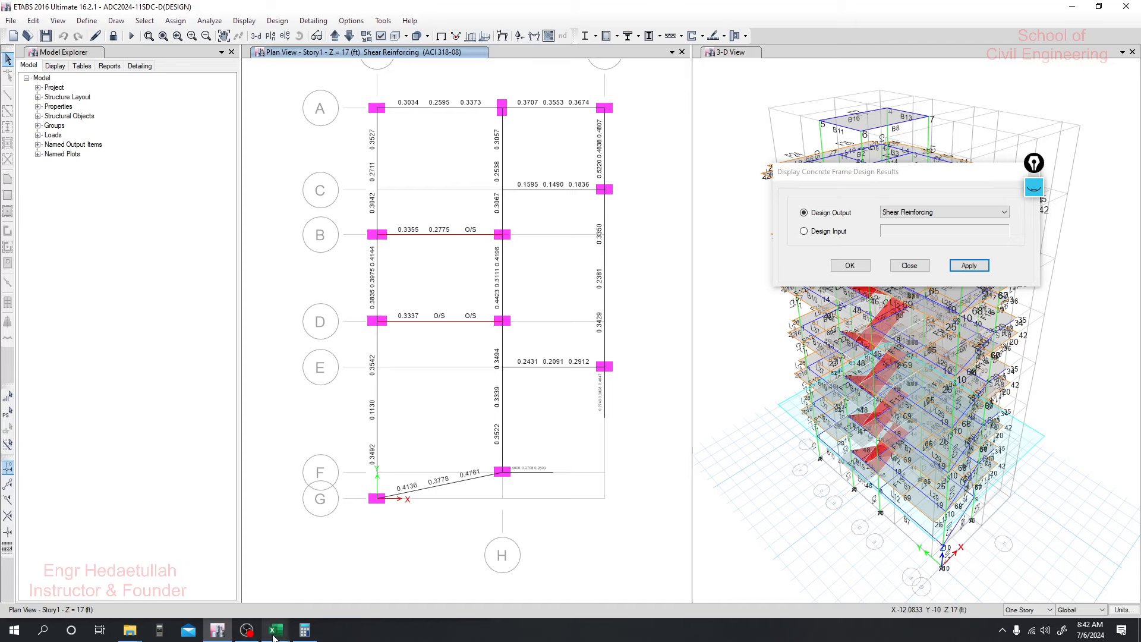
Return to the E1 Shear Reinforcement Calculation workbook in Excel and set the required shear bar to 0.4 in^2.
mouse_move(275, 630)
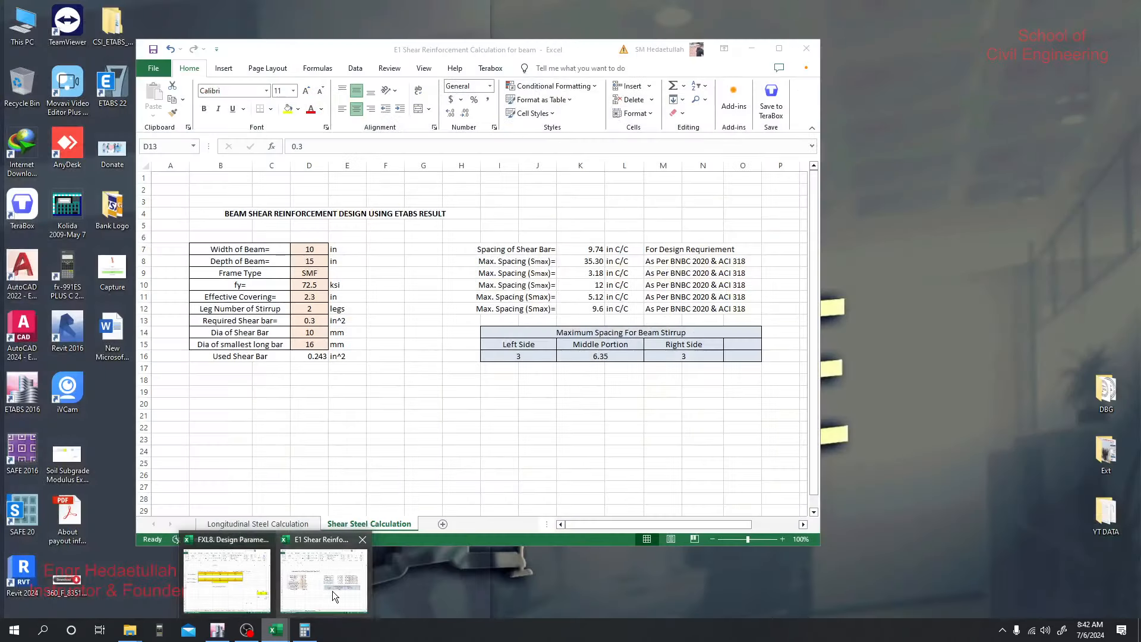
left_click(333, 591)
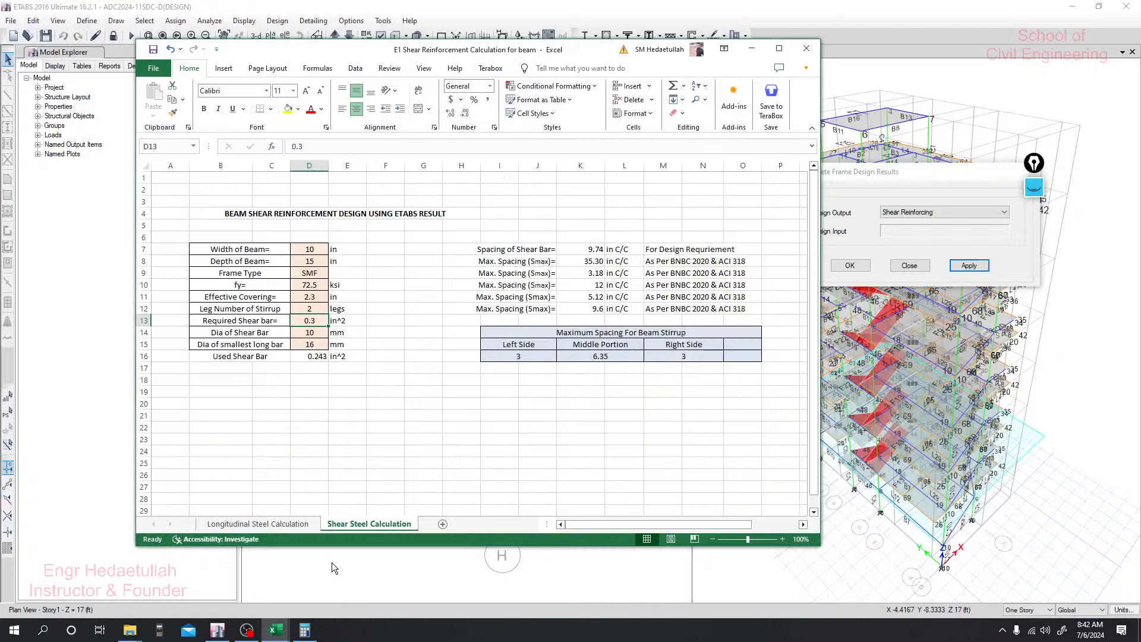
type("0")
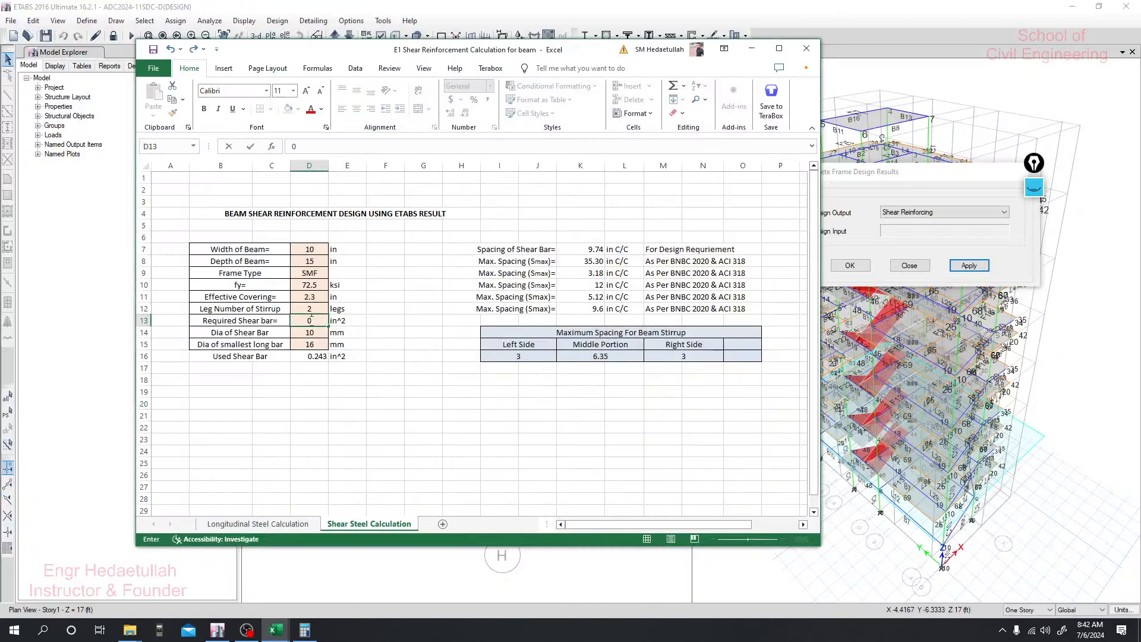
type(".4")
key("Return")
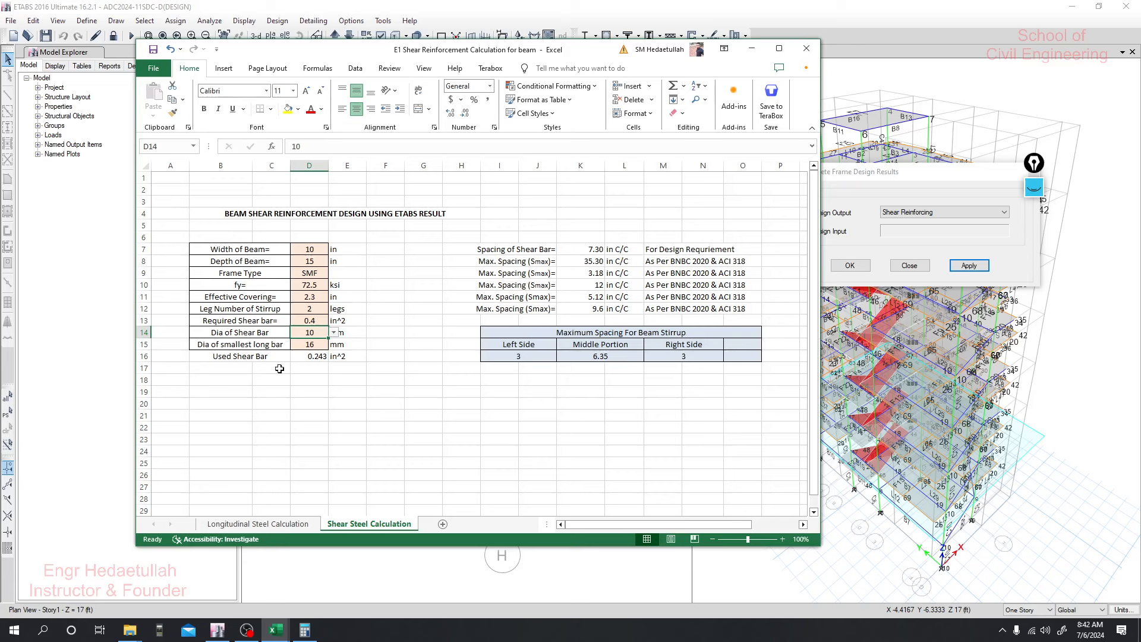
Choose 10 mm as the shear bar diameter and review the diameter options for the smallest longitudinal bar.
left_click(333, 332)
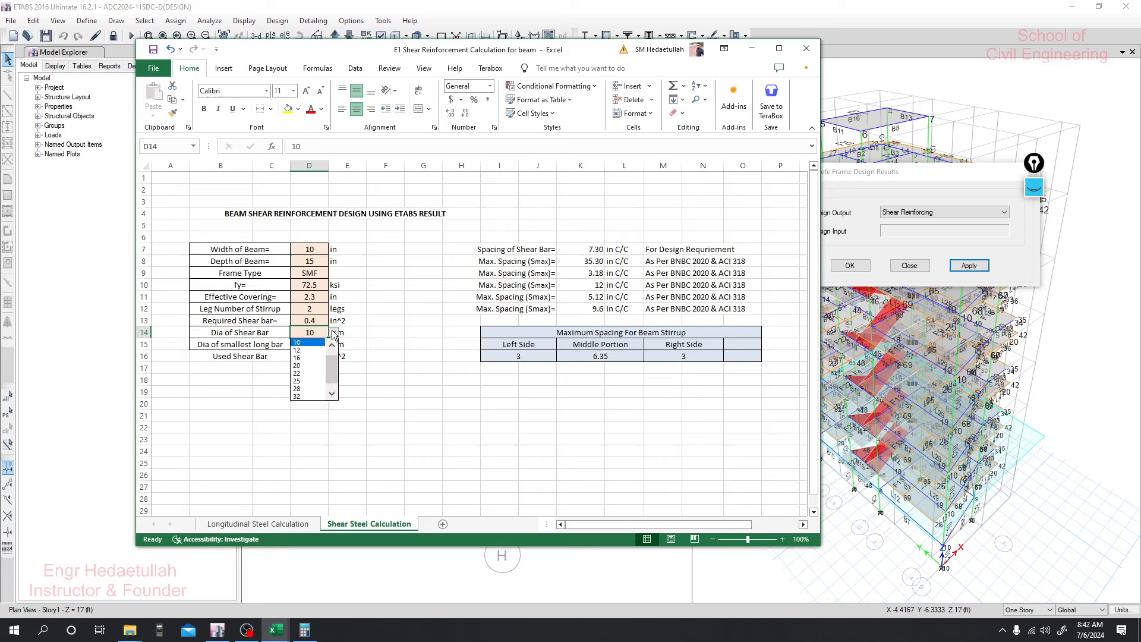
left_click(316, 343)
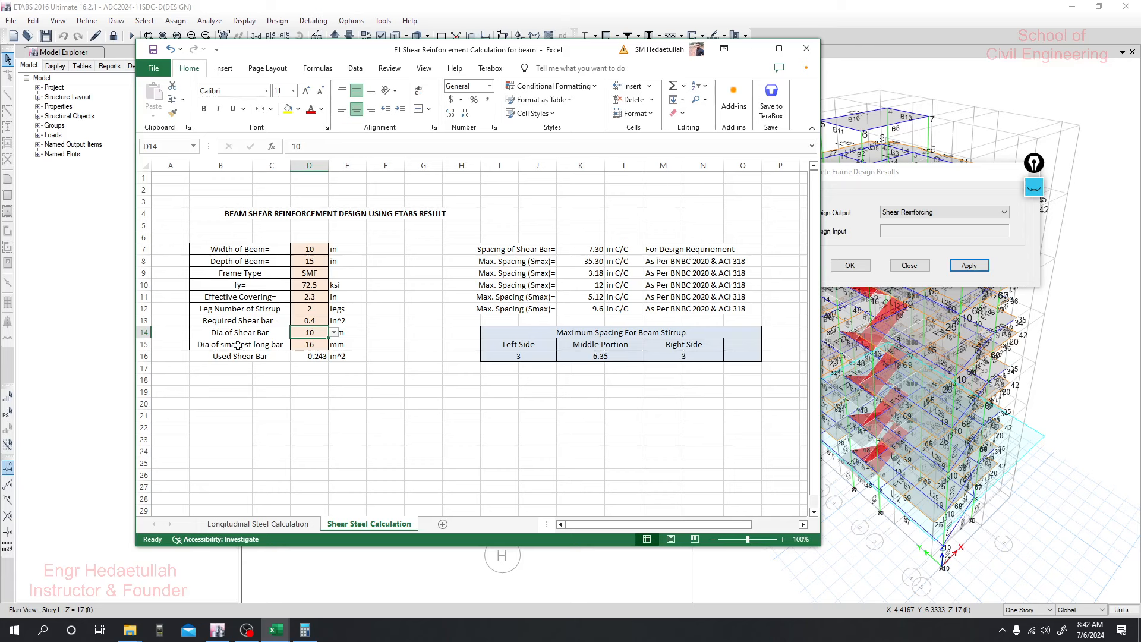
left_click(309, 345)
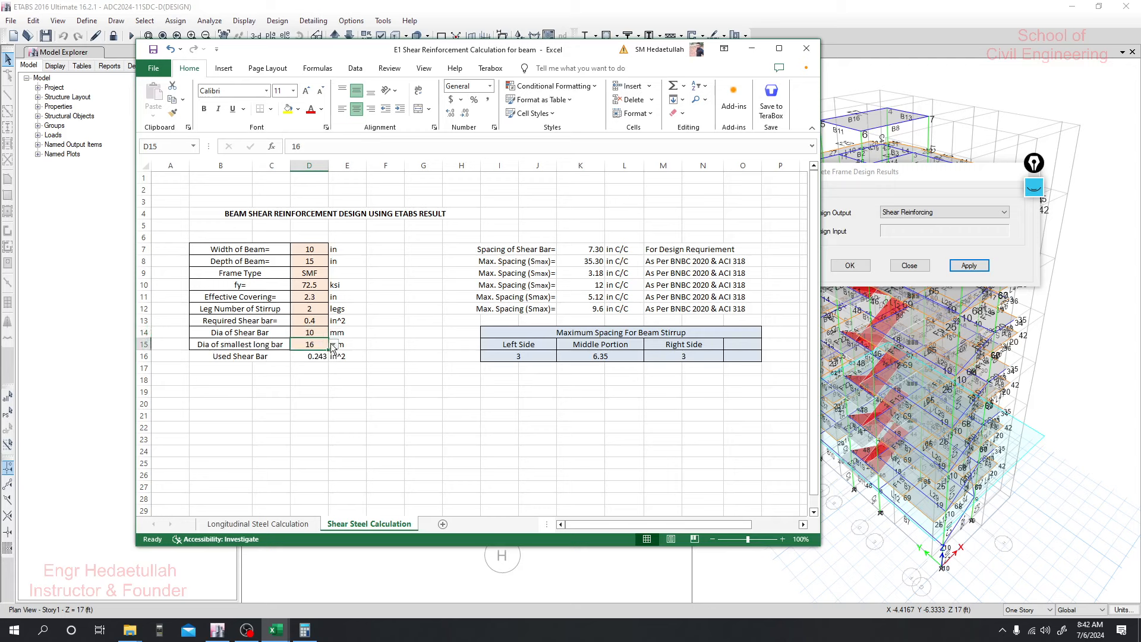
left_click(334, 345)
left_click(359, 395)
left_click(385, 403)
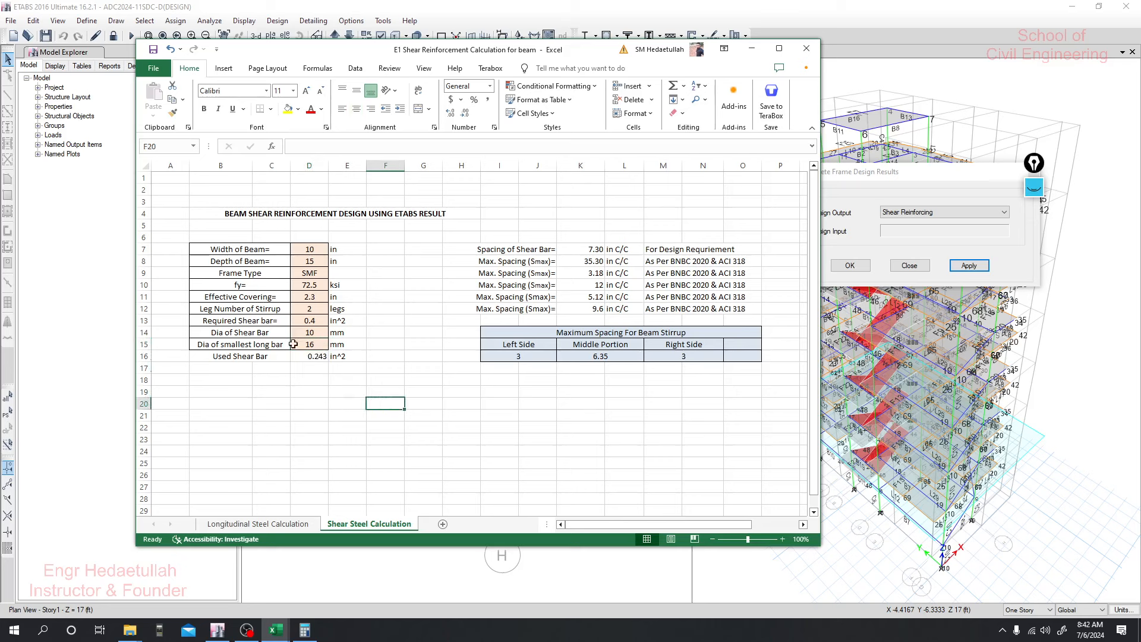
Examine the maximum stirrup spacing results for the left and right sides of the beam.
left_click(502, 426)
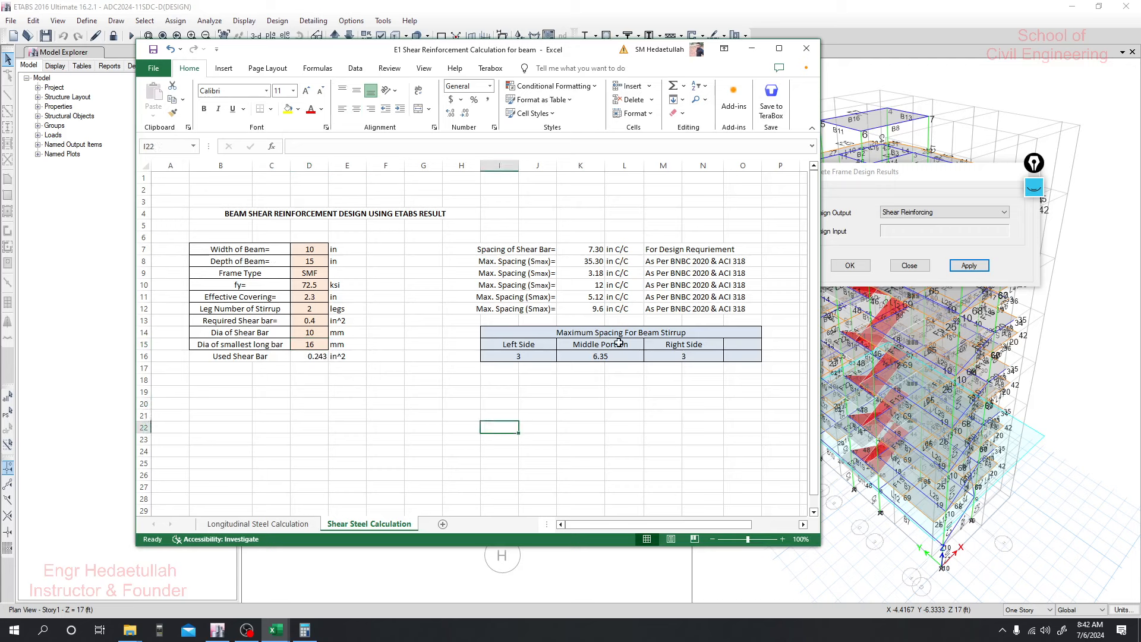
left_click(520, 357)
left_click(521, 382)
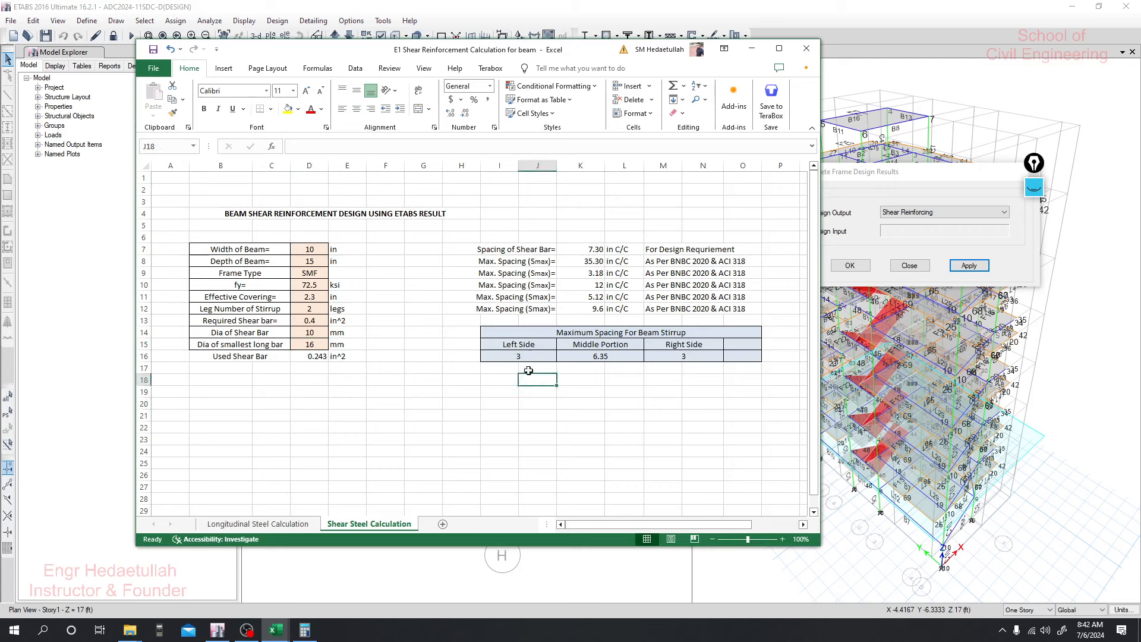
left_click(528, 356)
left_click(681, 367)
left_click(685, 356)
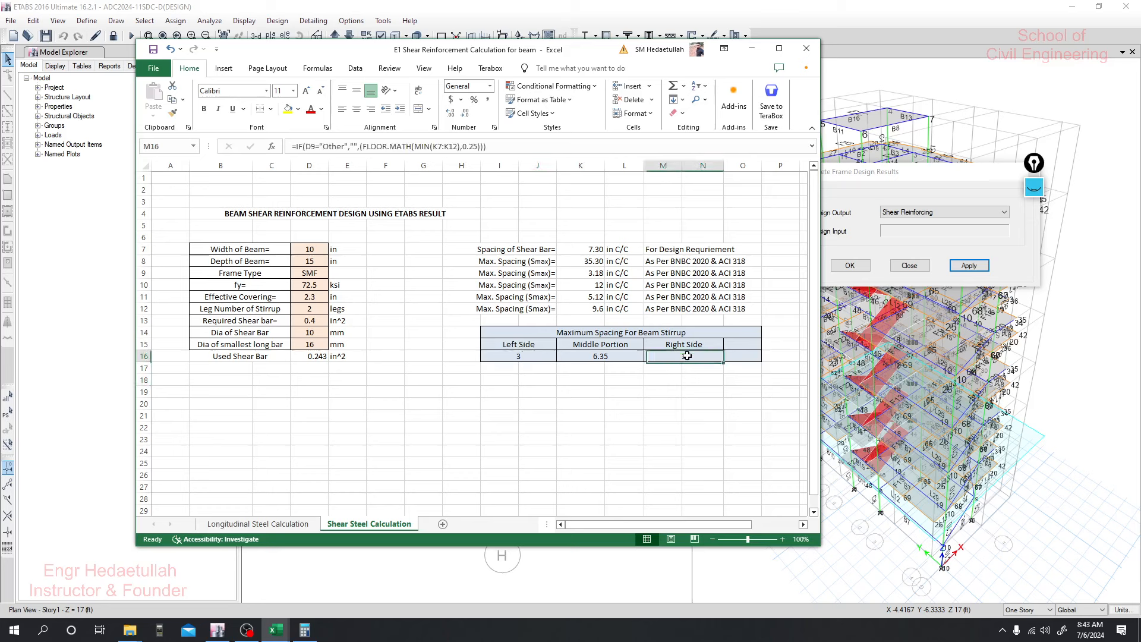
left_click(640, 393)
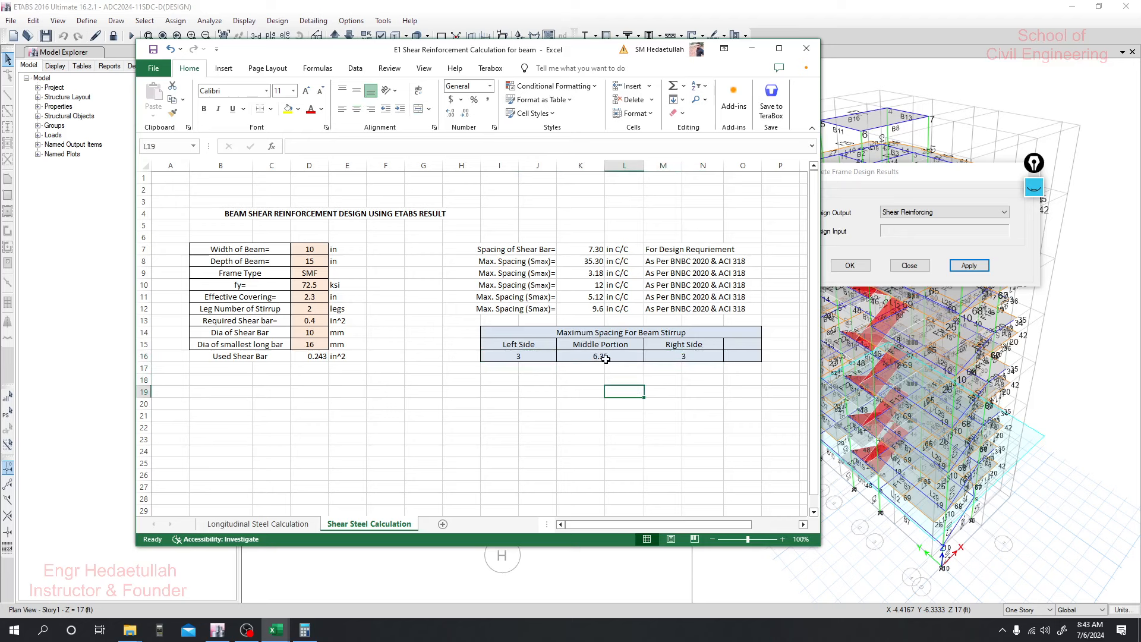
Try the IMF and Other frame types to compare the stirrup spacing, and set the frame type back to SMF.
left_click(313, 274)
left_click(334, 273)
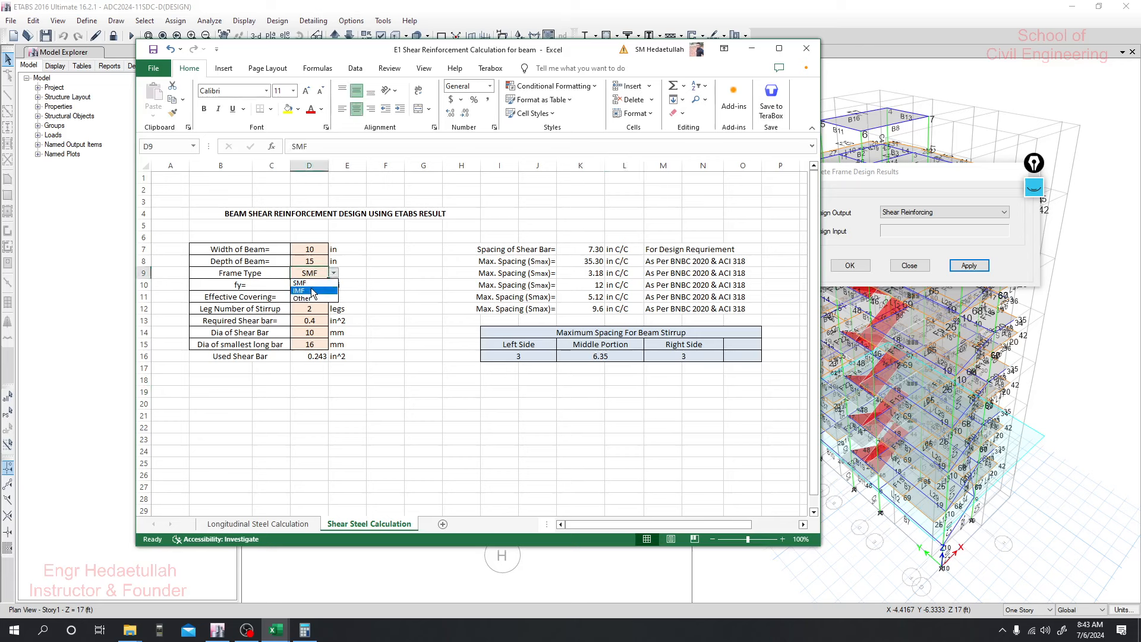
left_click(311, 287)
left_click(333, 273)
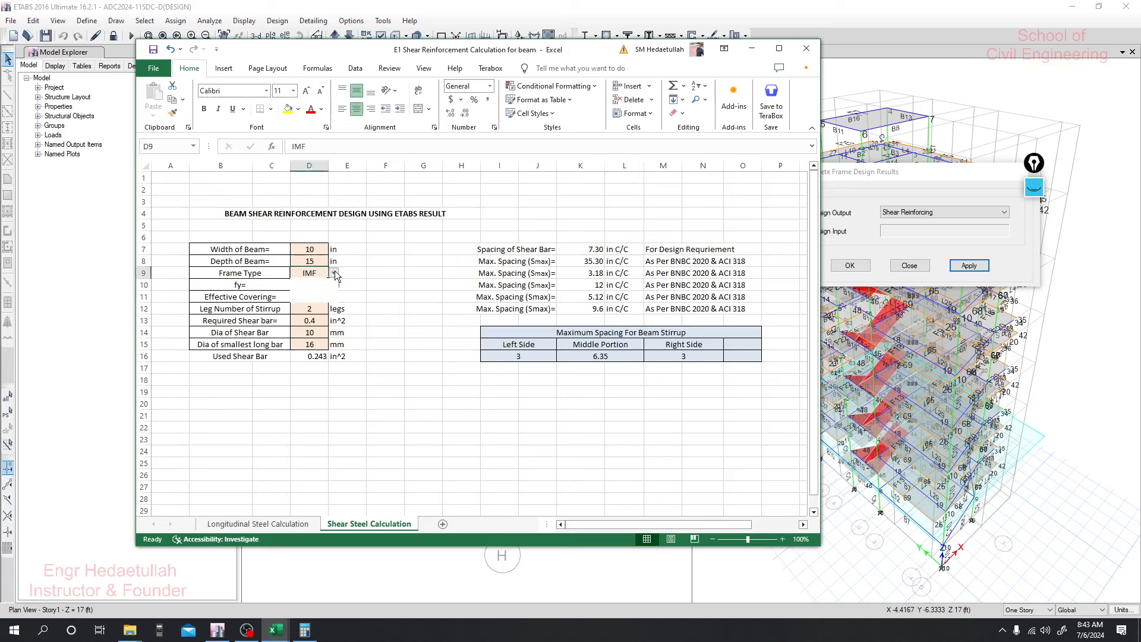
left_click(322, 295)
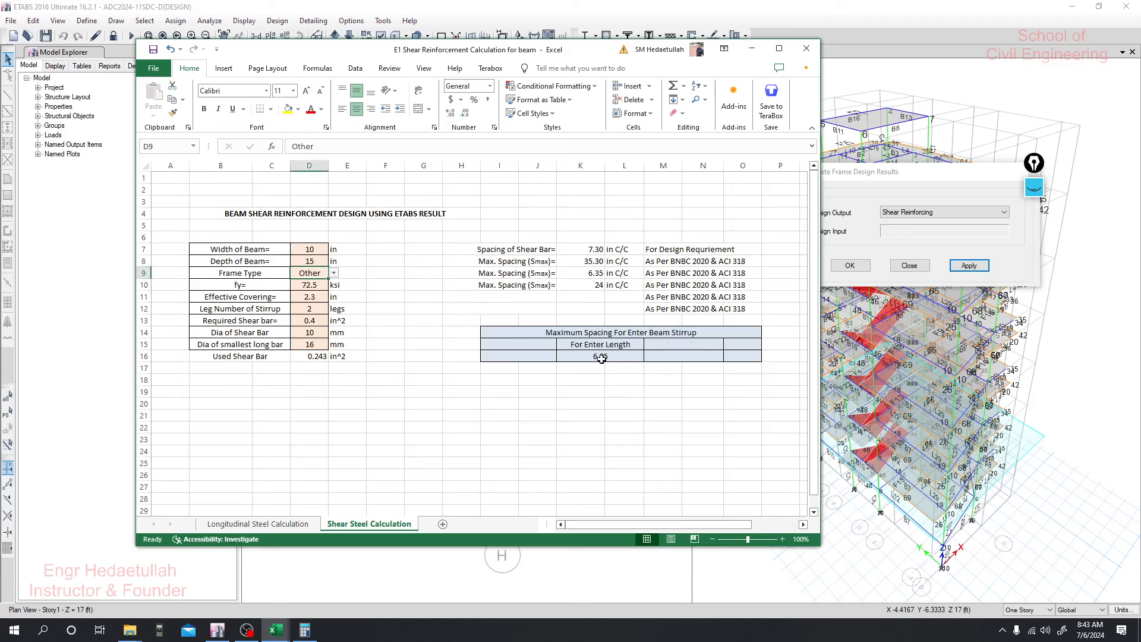
left_click(333, 272)
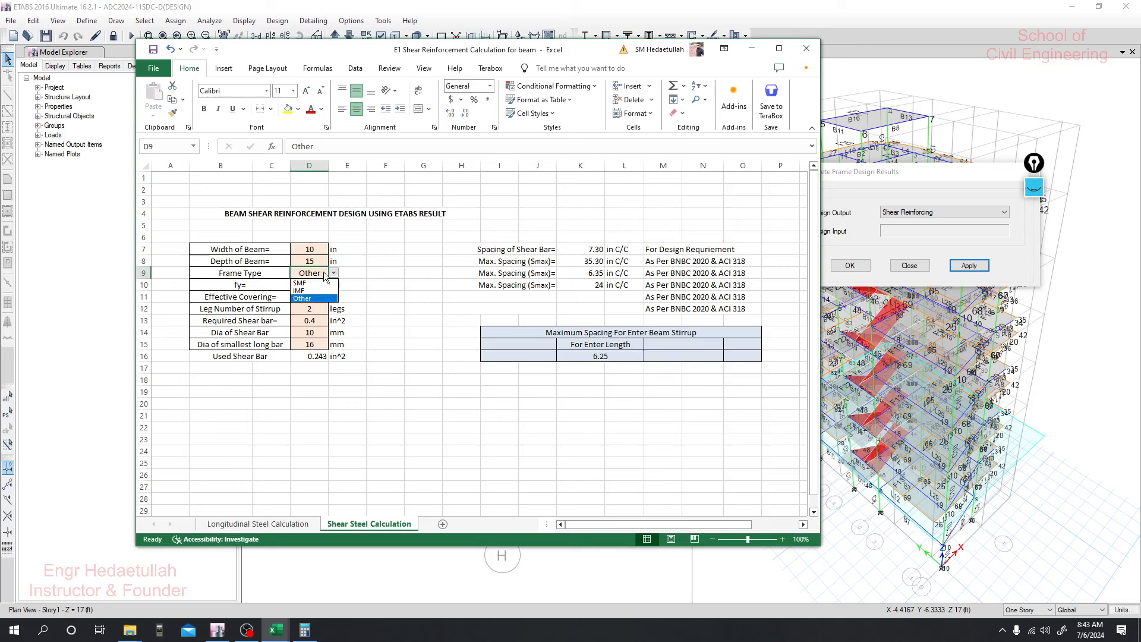
left_click(315, 283)
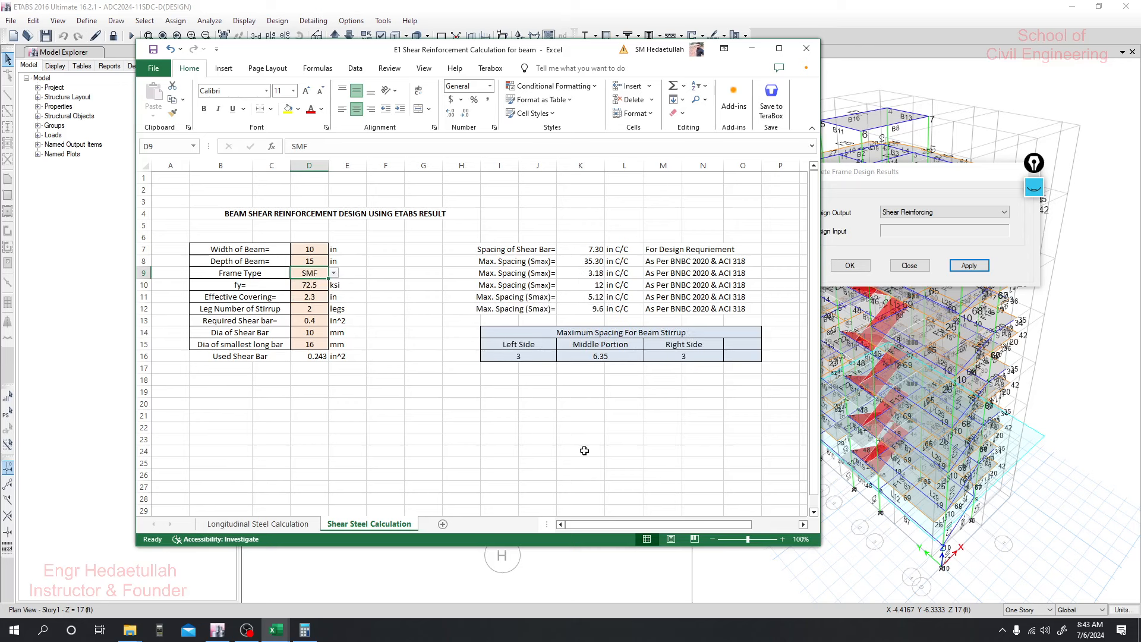
Review the maximum stirrup spacing results for the beam's left side, middle portion and right side in the shear steel calculation.
left_click(517, 357)
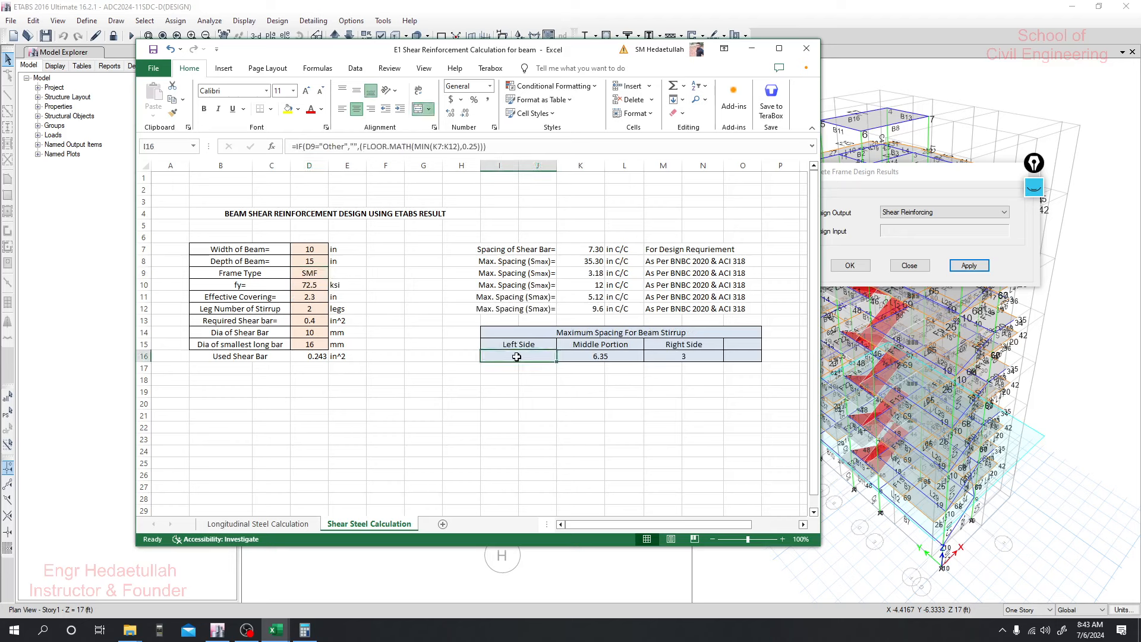
left_click(597, 355)
left_click(695, 357)
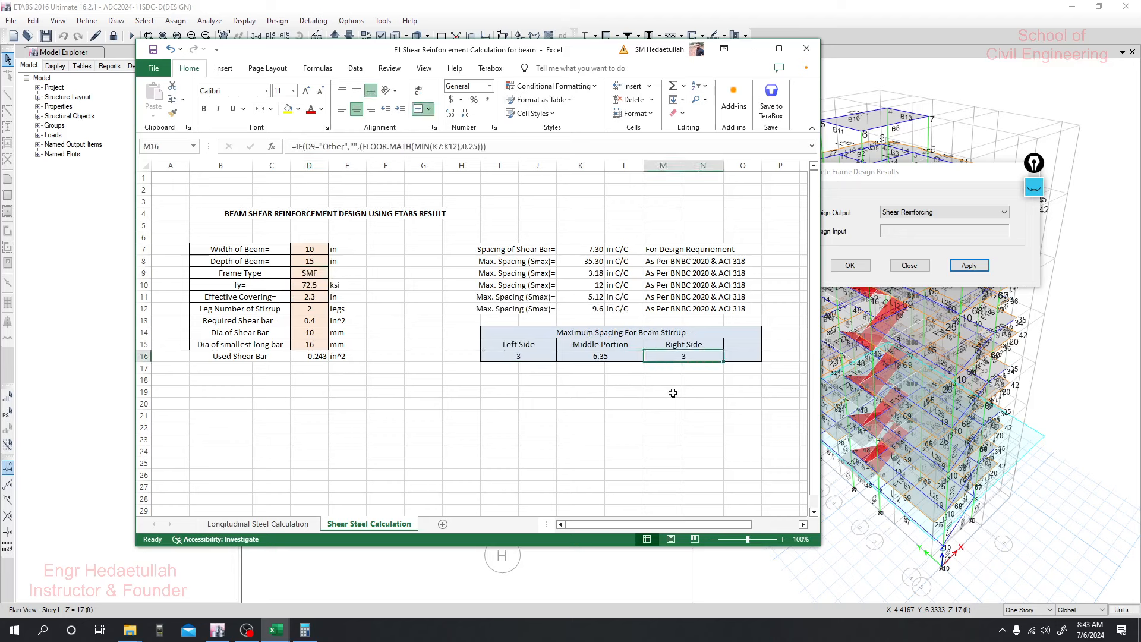
left_click(157, 52)
left_click_drag(487, 53, 455, 47)
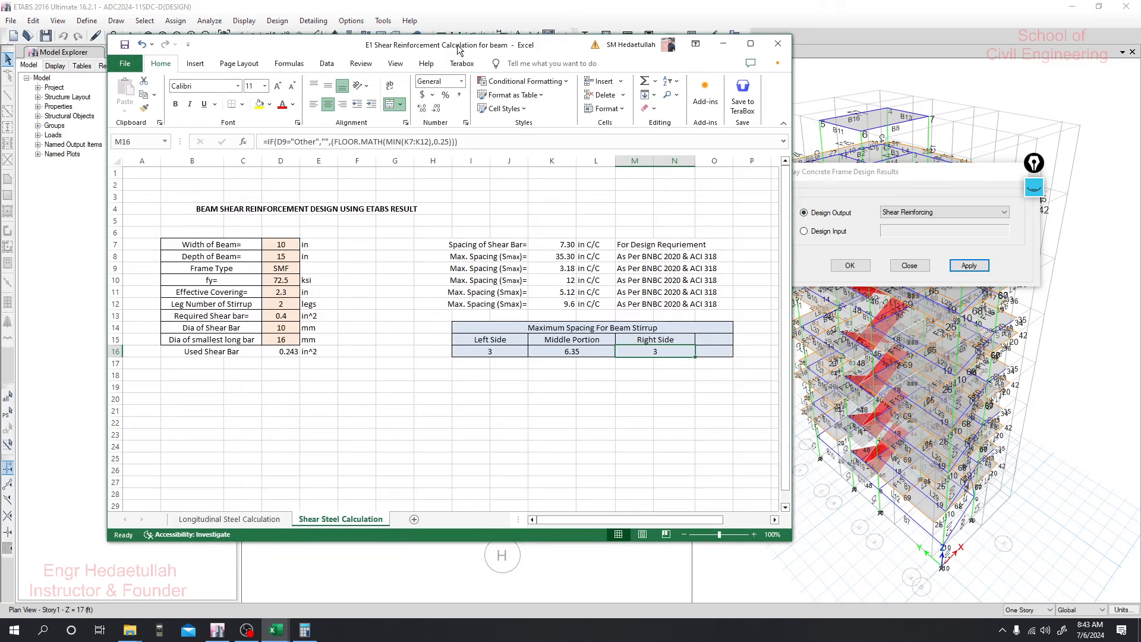
Dismiss the concrete frame design results dialog and close the ETABS model.
mouse_move(870, 167)
left_mouse_down()
mouse_move(883, 166)
mouse_move(869, 169)
left_mouse_up()
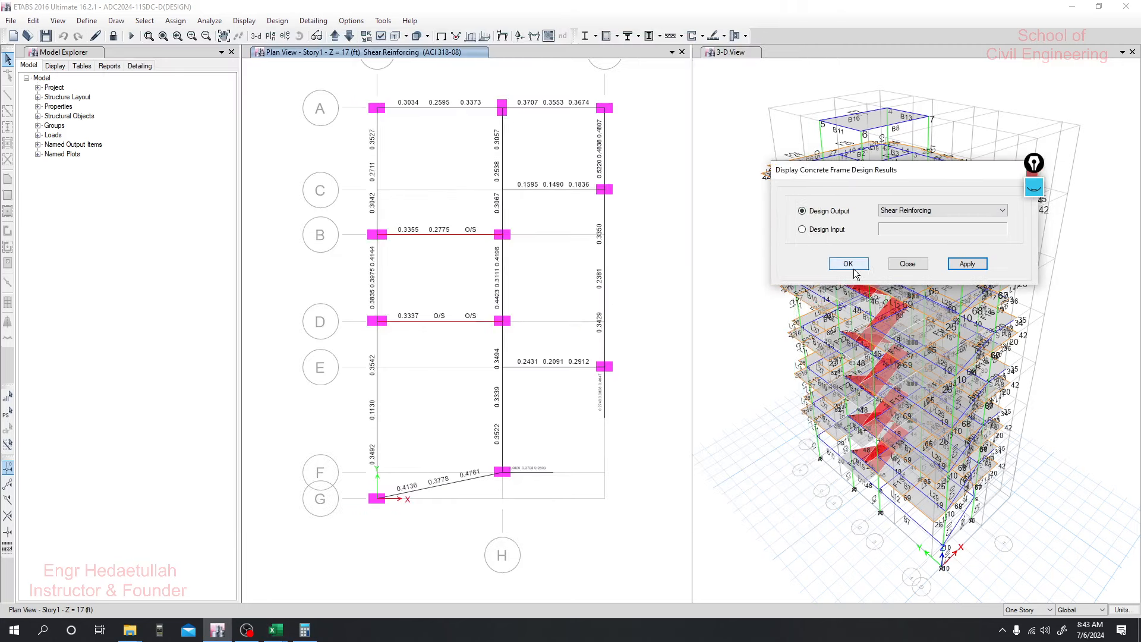
left_click(901, 268)
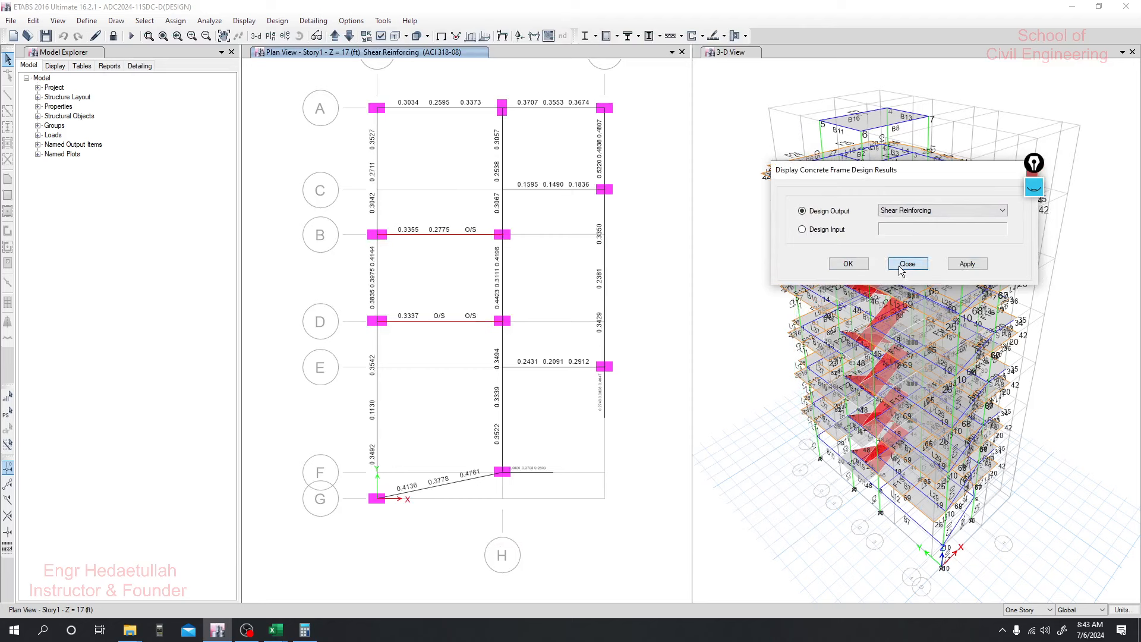
left_click(899, 267)
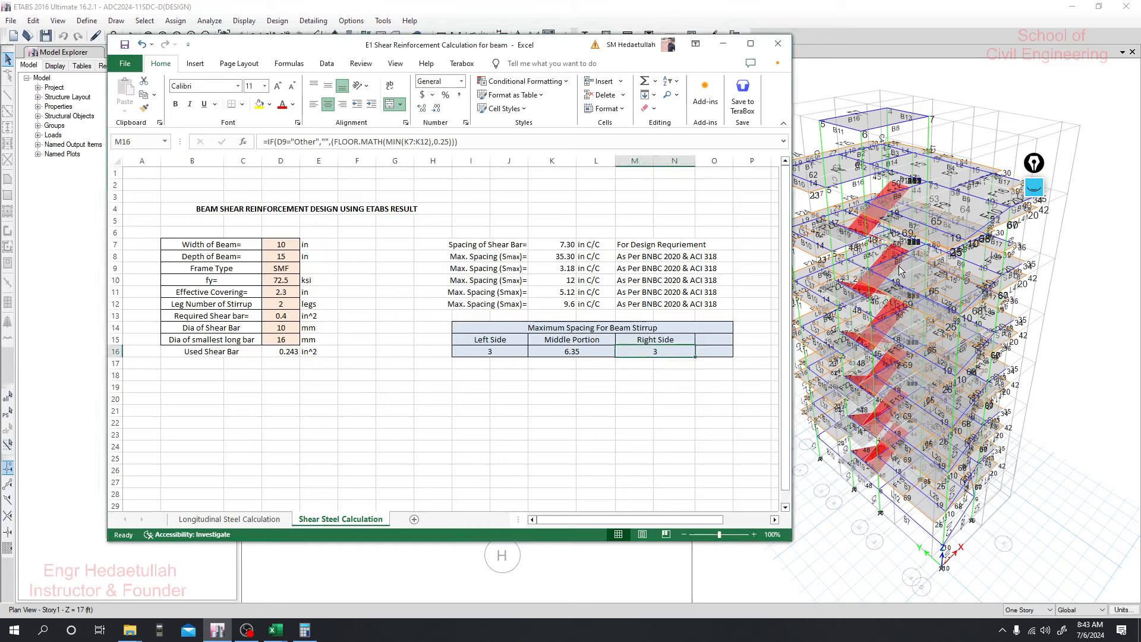
left_click(973, 10)
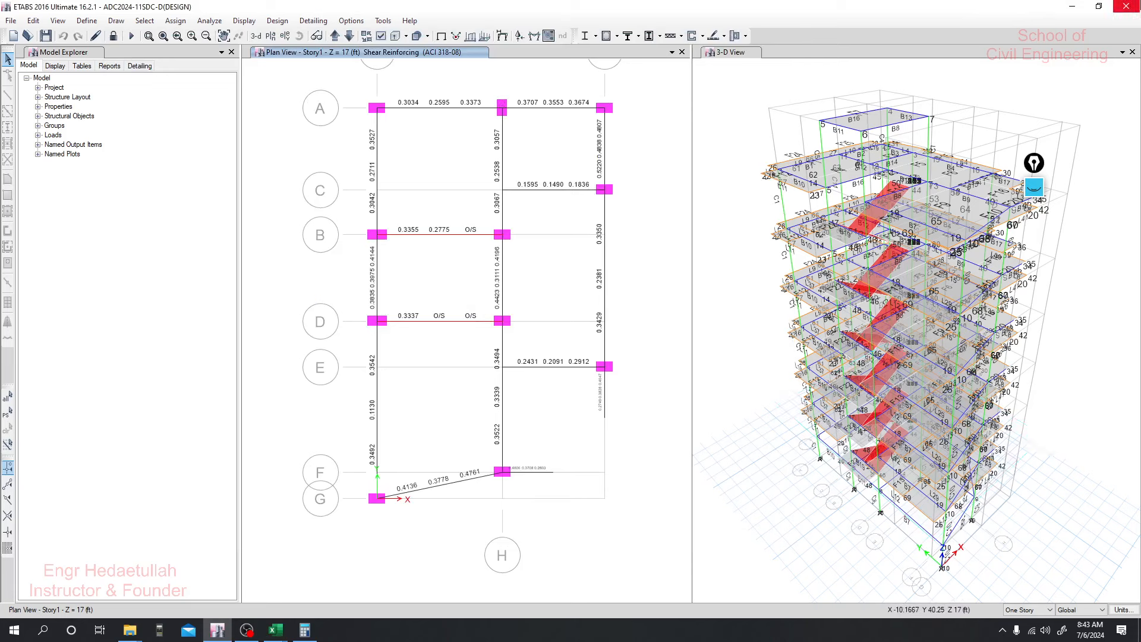
left_click(1135, 6)
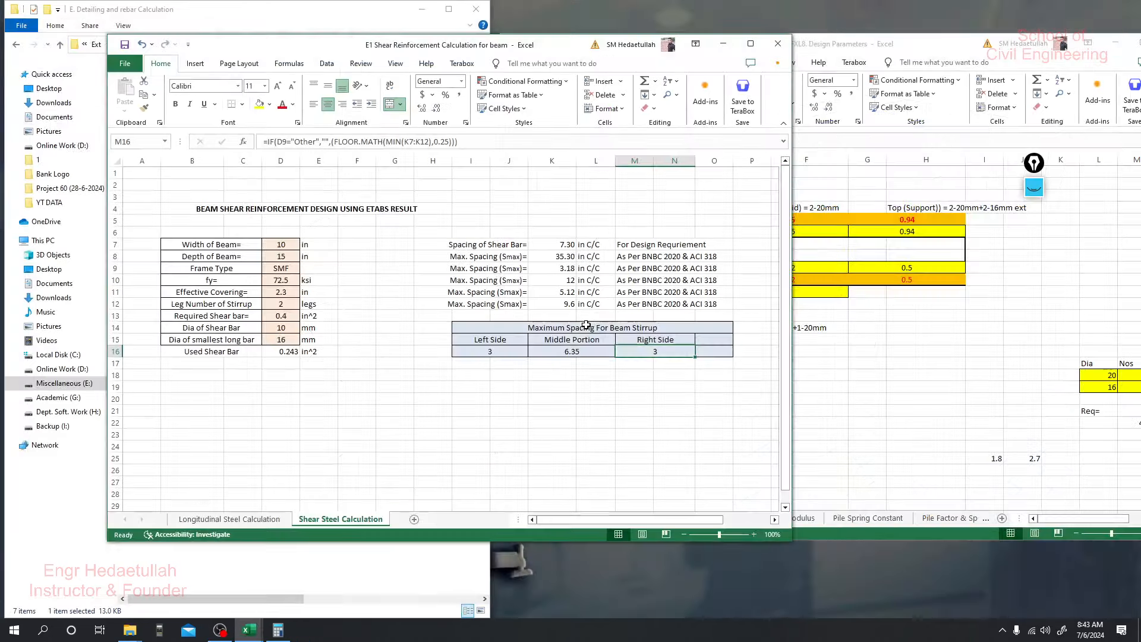
Close the rebar calculation folder window and minimize the shear reinforcement and design parameters workbooks.
left_click(473, 10)
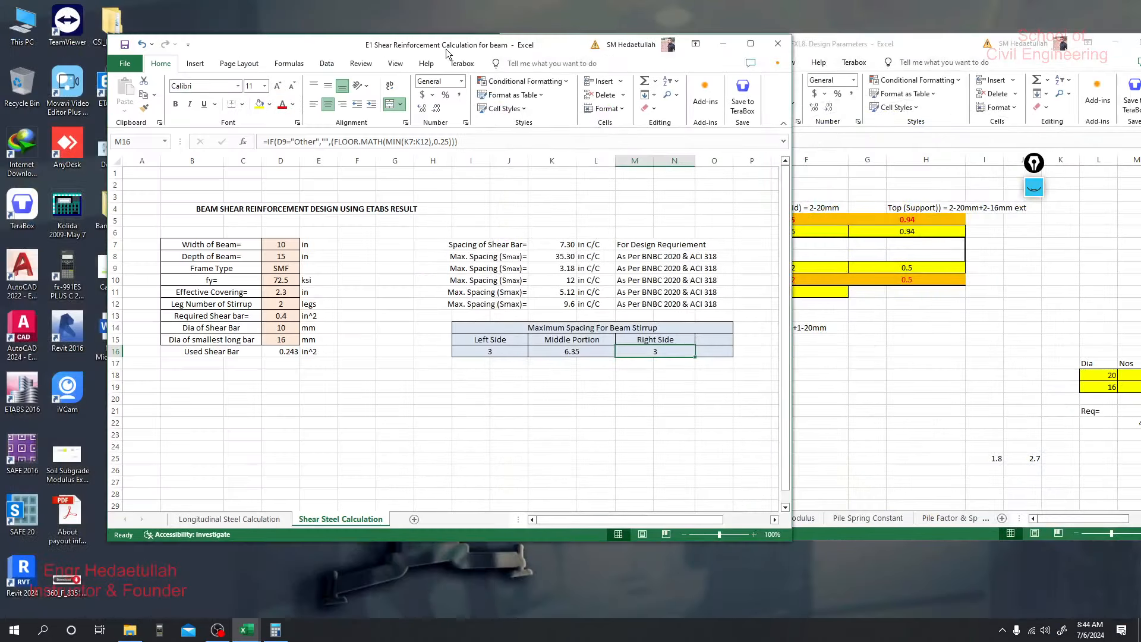
left_click(723, 43)
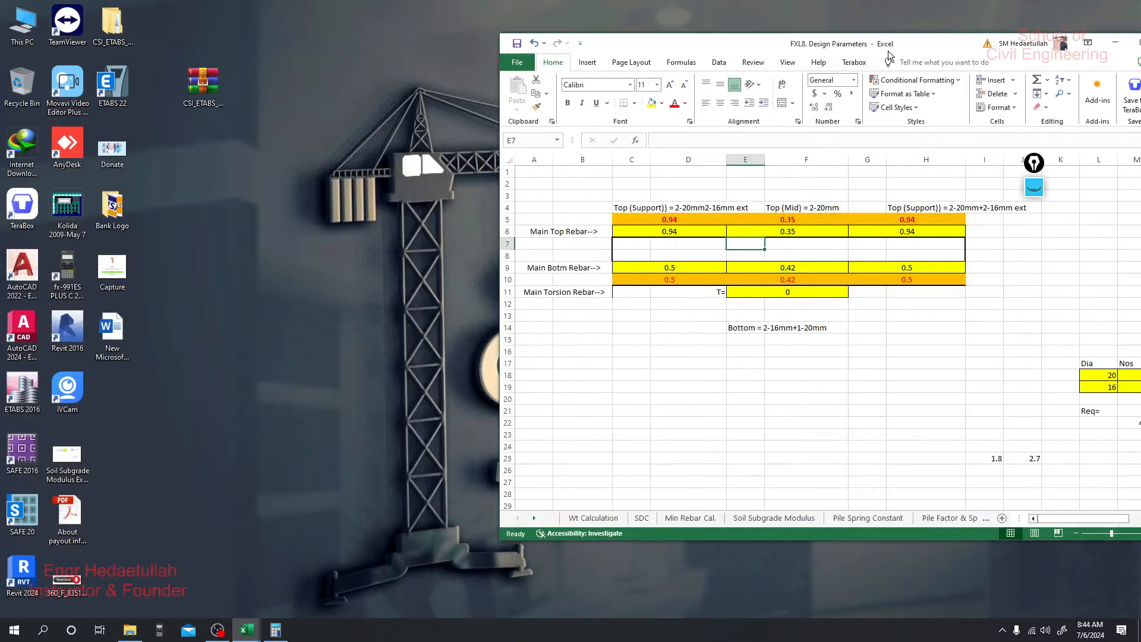
left_click_drag(1040, 49, 850, 54)
left_click(931, 43)
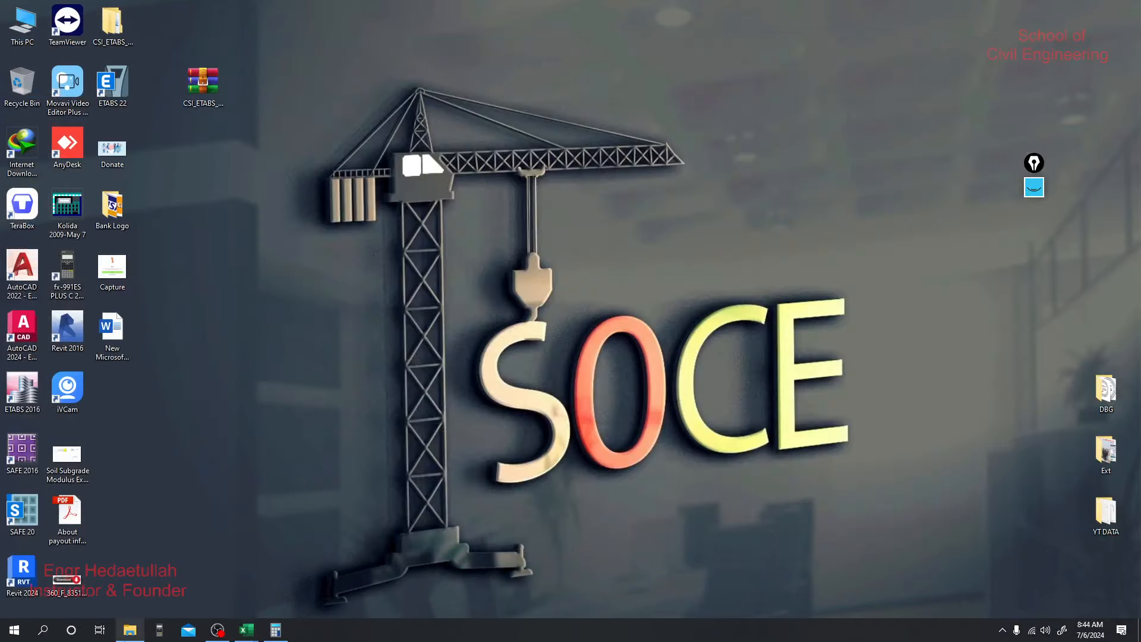
Open the Finall plan drawing from the Project 60 (28-6-2024) folder in AutoCAD.
left_click(129, 630)
left_click(205, 365)
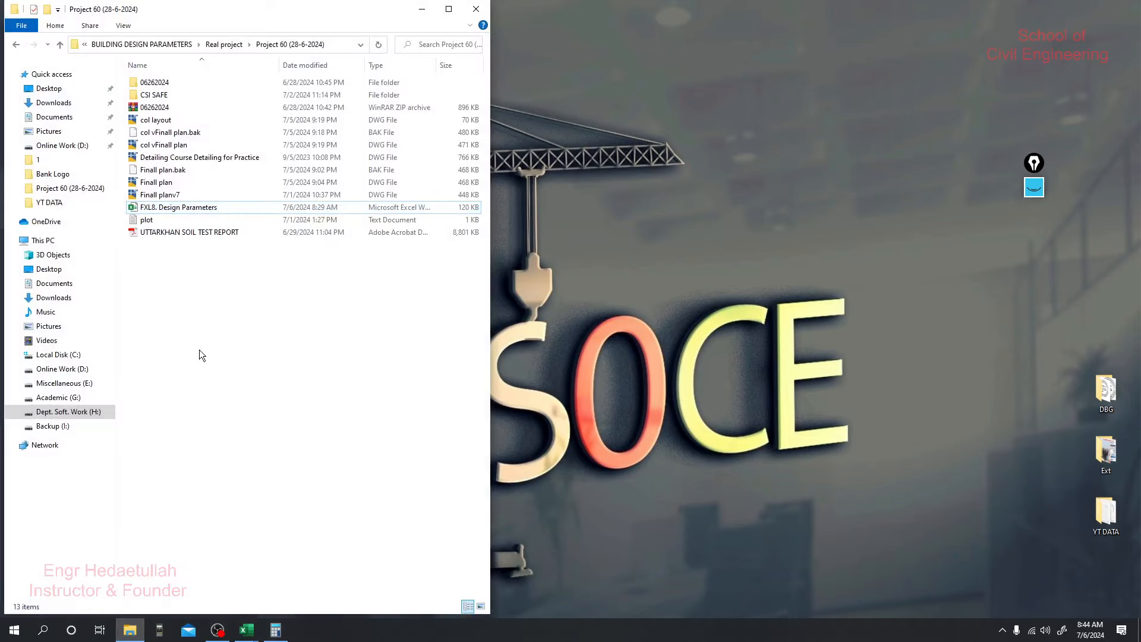
double_click(172, 184)
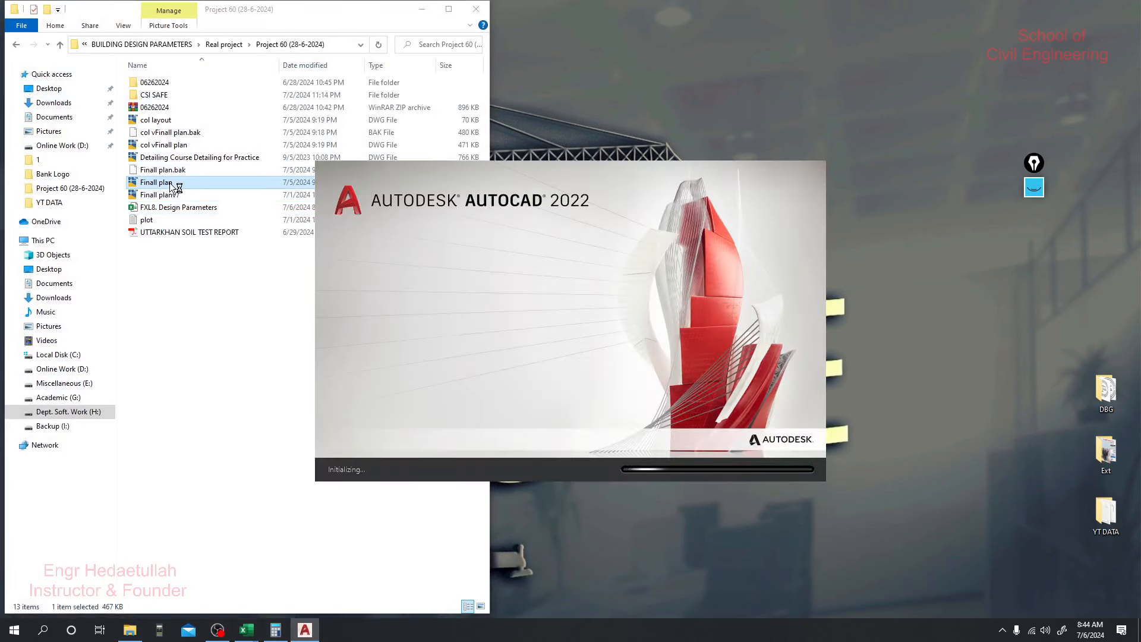
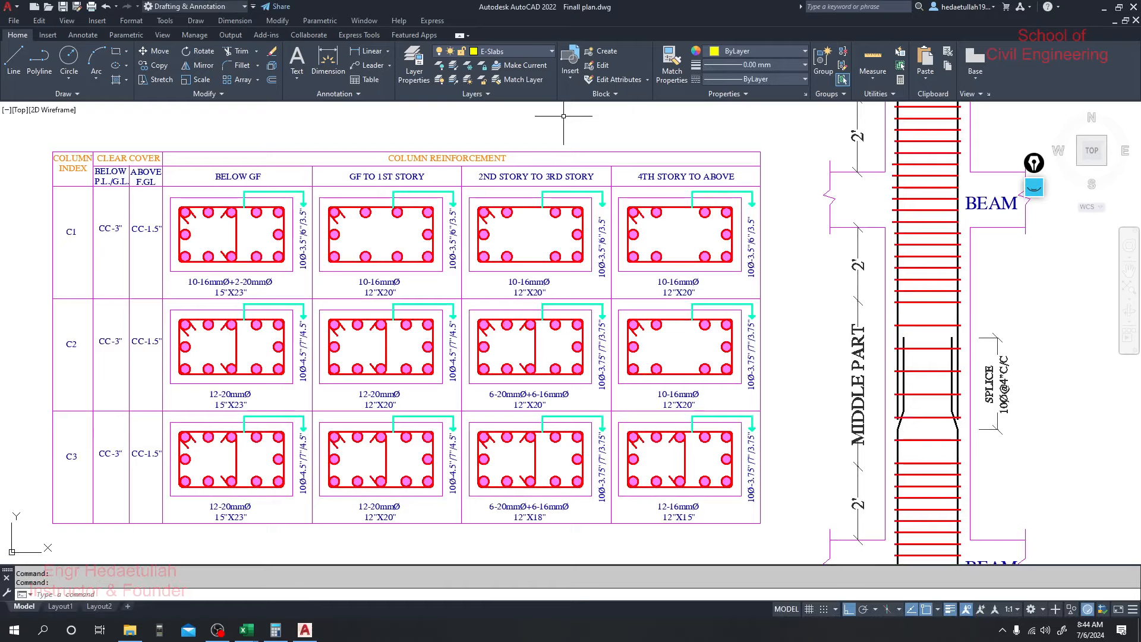
Examine the column reinforcement schedule, the column long section and the overall layout of the plans in the Finall plan drawing.
scroll(563, 116, "down", 3)
scroll(533, 199, "up", 4)
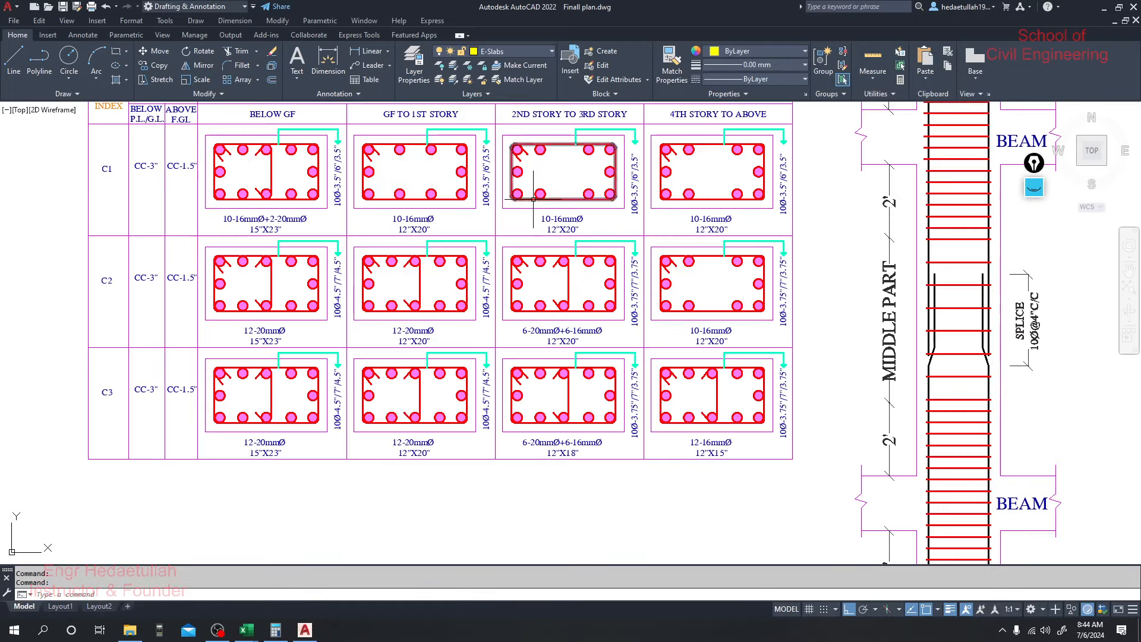
scroll(533, 199, "down", 4)
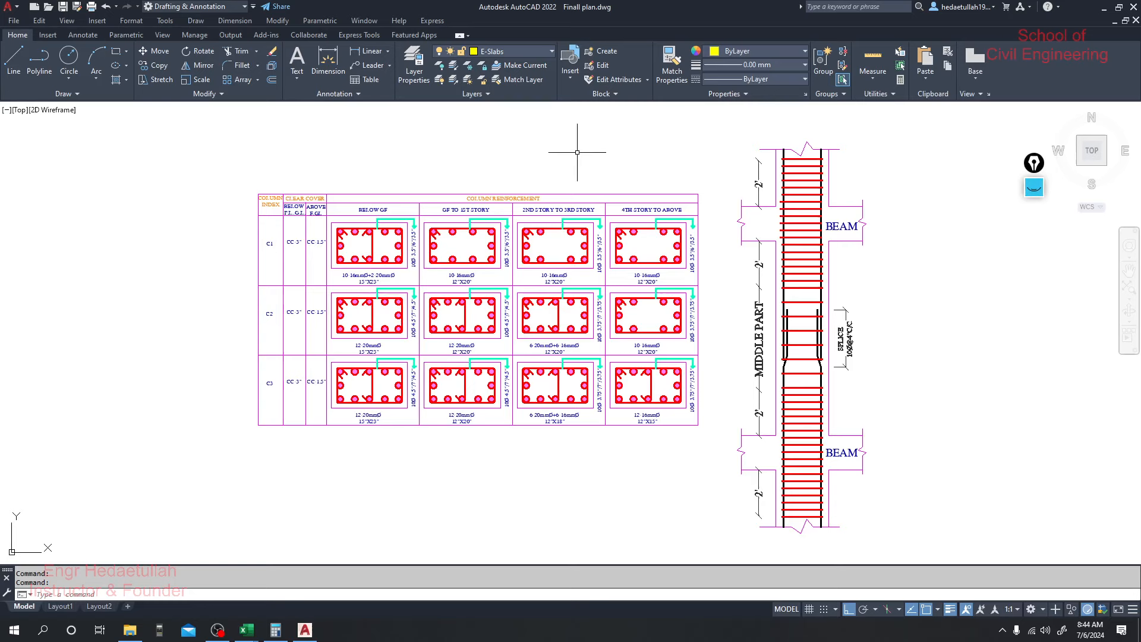
scroll(577, 152, "down", 6)
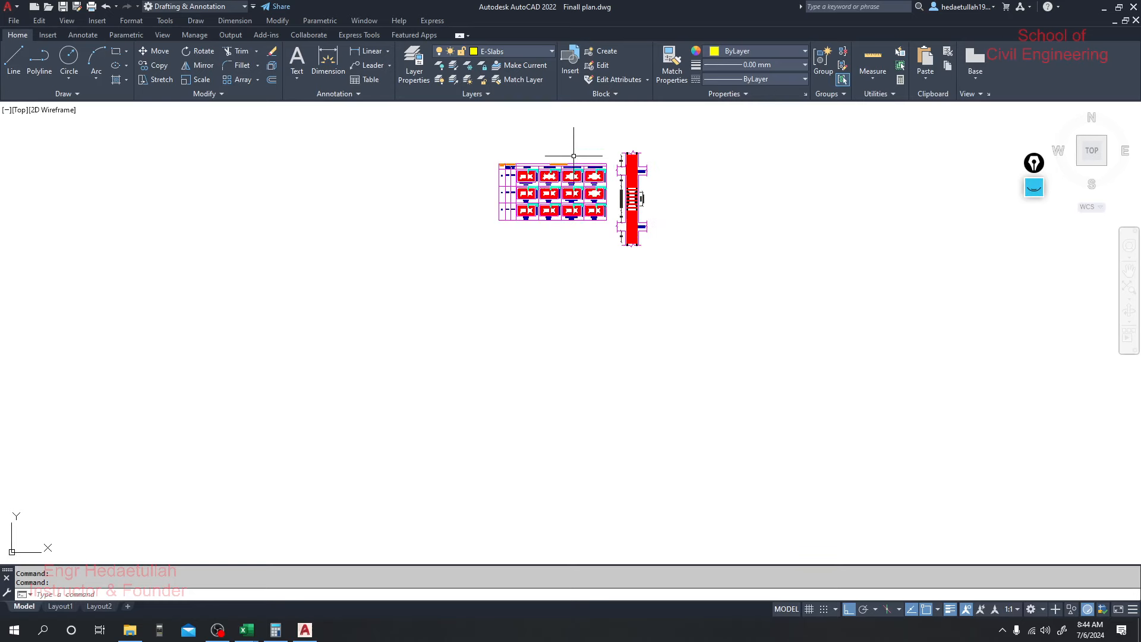
scroll(533, 203, "up", 4)
middle_click_drag(530, 209, 499, 208)
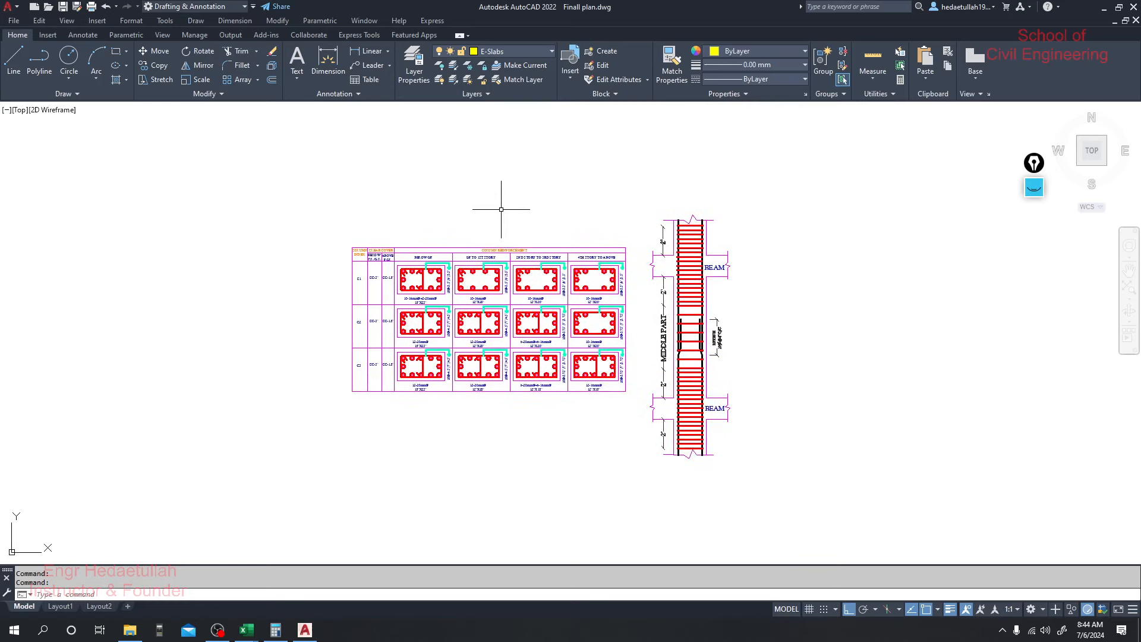
scroll(501, 210, "down", 3)
scroll(501, 209, "up", 6)
middle_click_drag(475, 202, 482, 292)
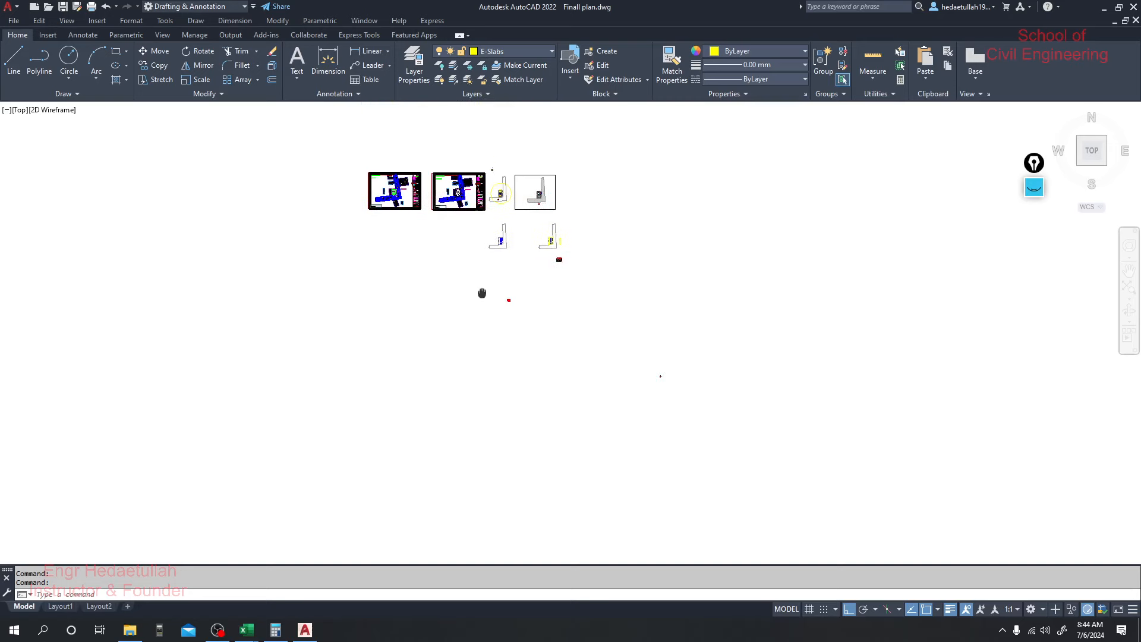
scroll(482, 292, "down", 2)
Open the Detailing Course Detailing for Practice drawing from the project folder and locate its group of structural details.
left_click(131, 631)
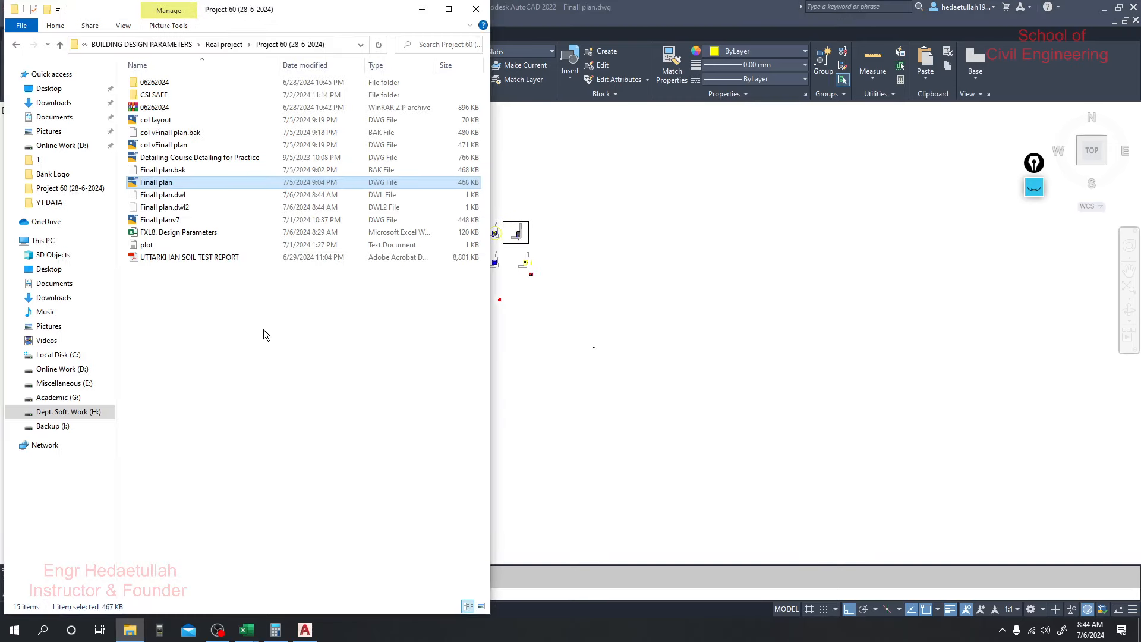
double_click(190, 157)
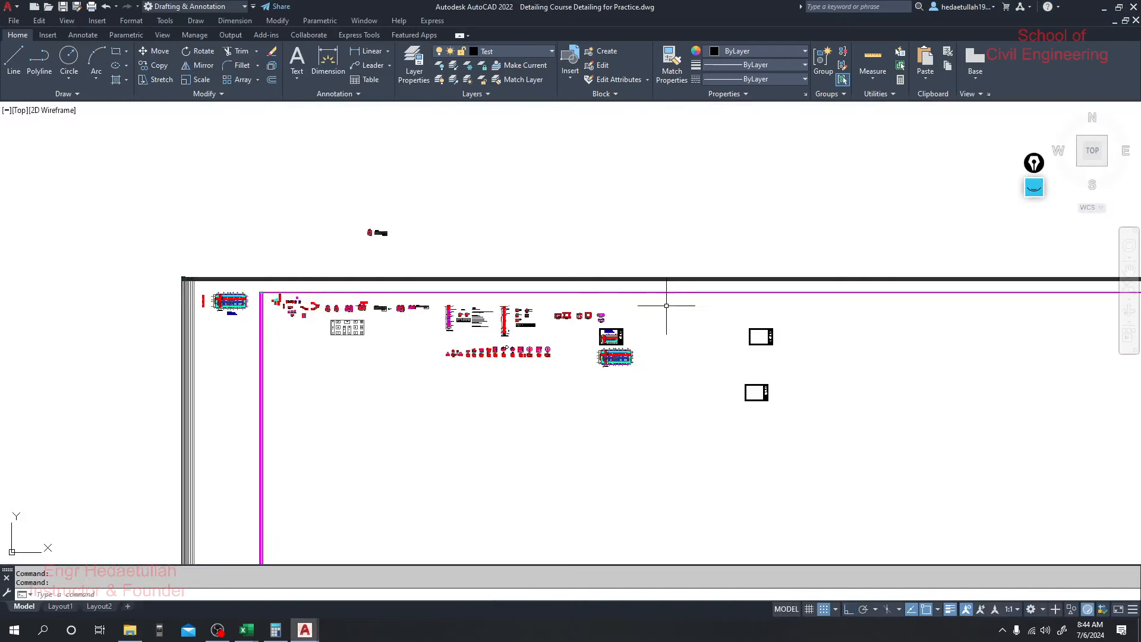
scroll(389, 351, "up", 3)
scroll(387, 347, "down", 1)
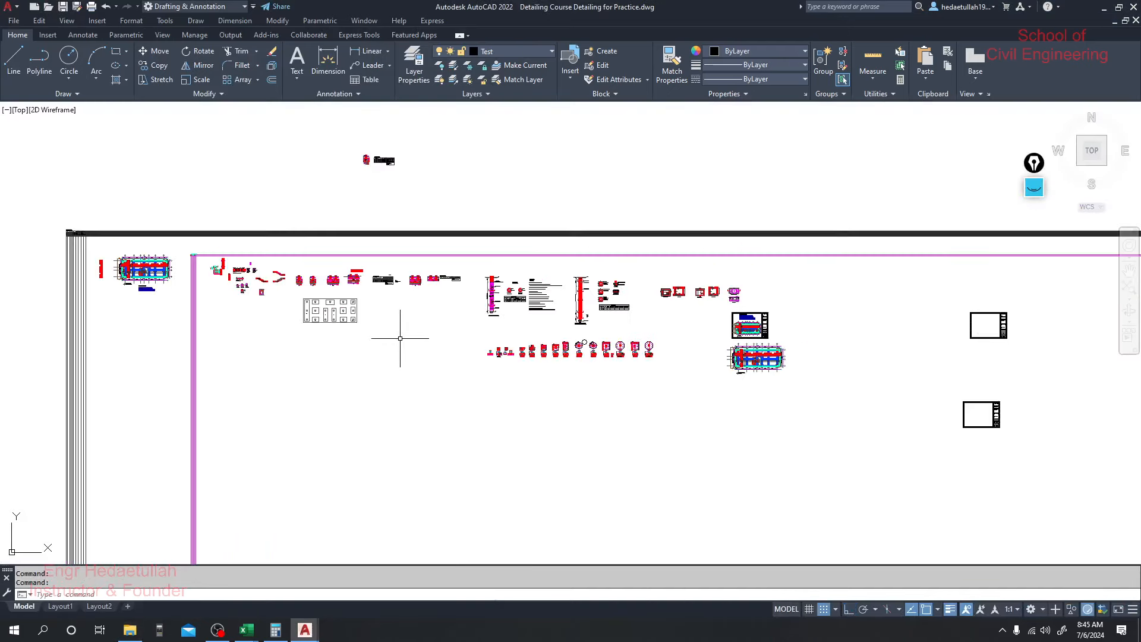
mouse_move(400, 336)
middle_mouse_down()
mouse_move(409, 340)
mouse_move(400, 314)
middle_mouse_up()
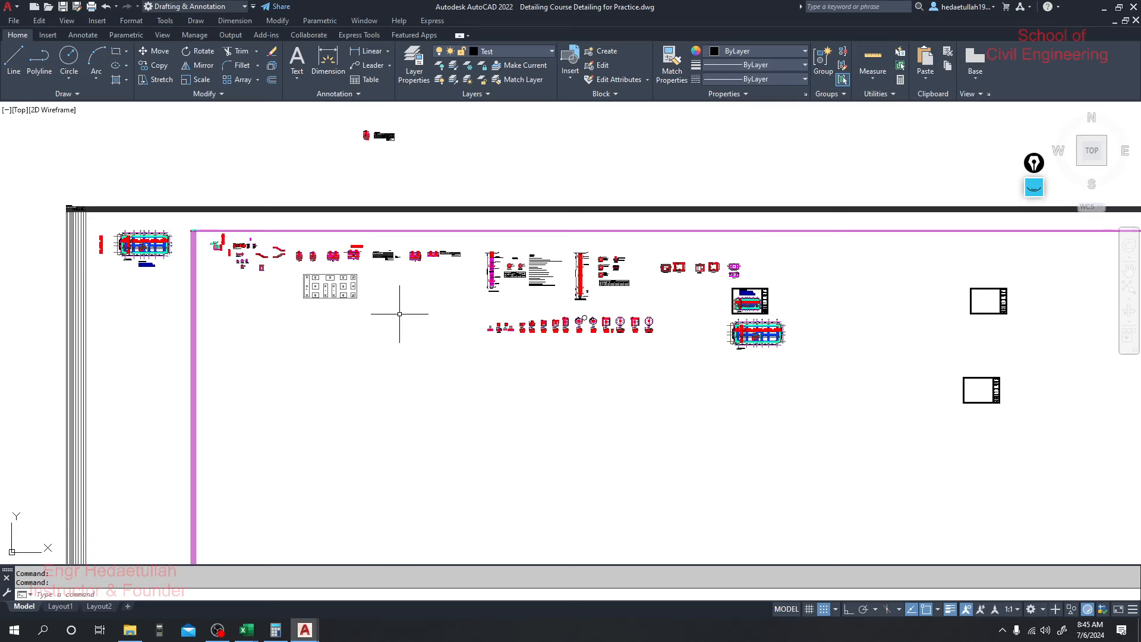
scroll(401, 261, "up", 2)
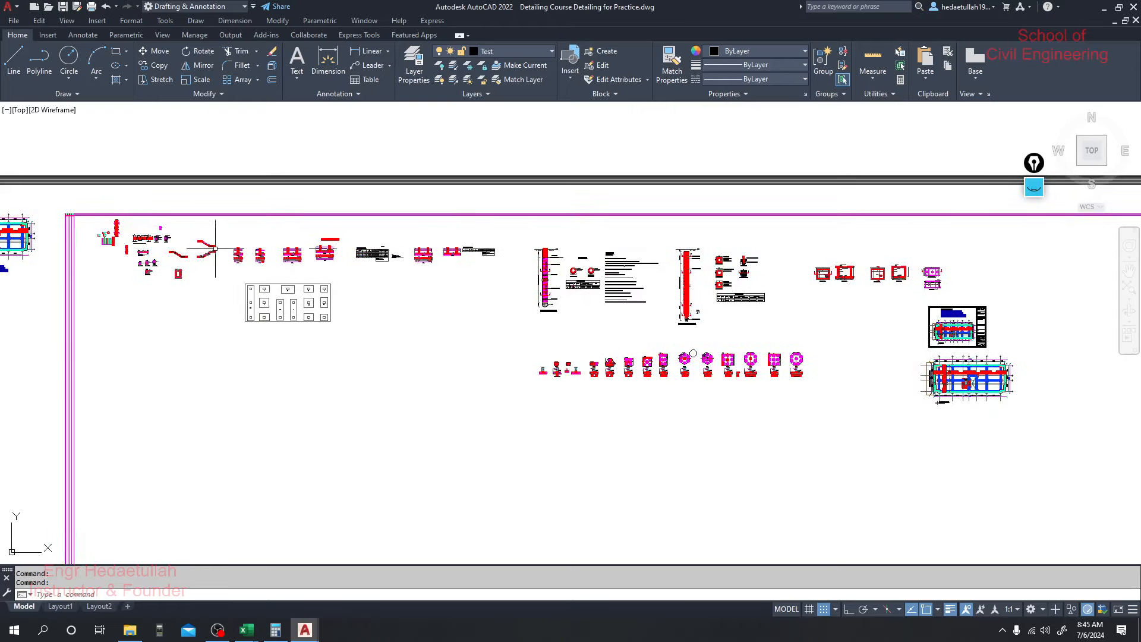
scroll(359, 282, "up", 2)
middle_click_drag(120, 254, 394, 265)
middle_click_drag(258, 266, 406, 280)
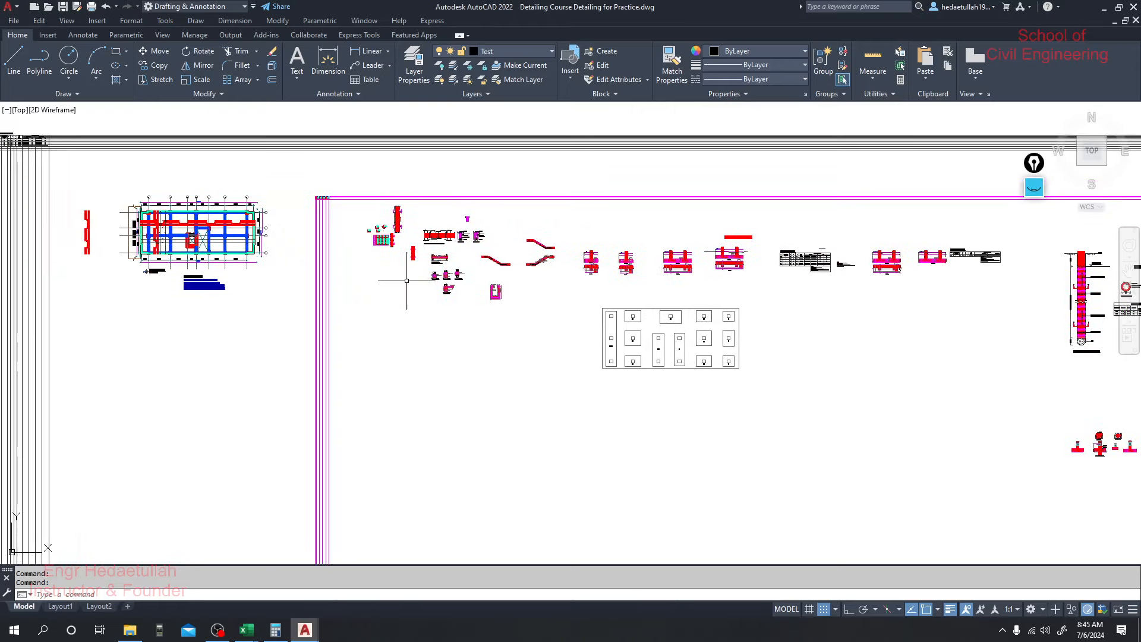
Copy the long section of floor beam FB-1 together with its cross-sections a-a and b-b to the clipboard.
scroll(455, 267, "up", 10)
scroll(429, 230, "down", 2)
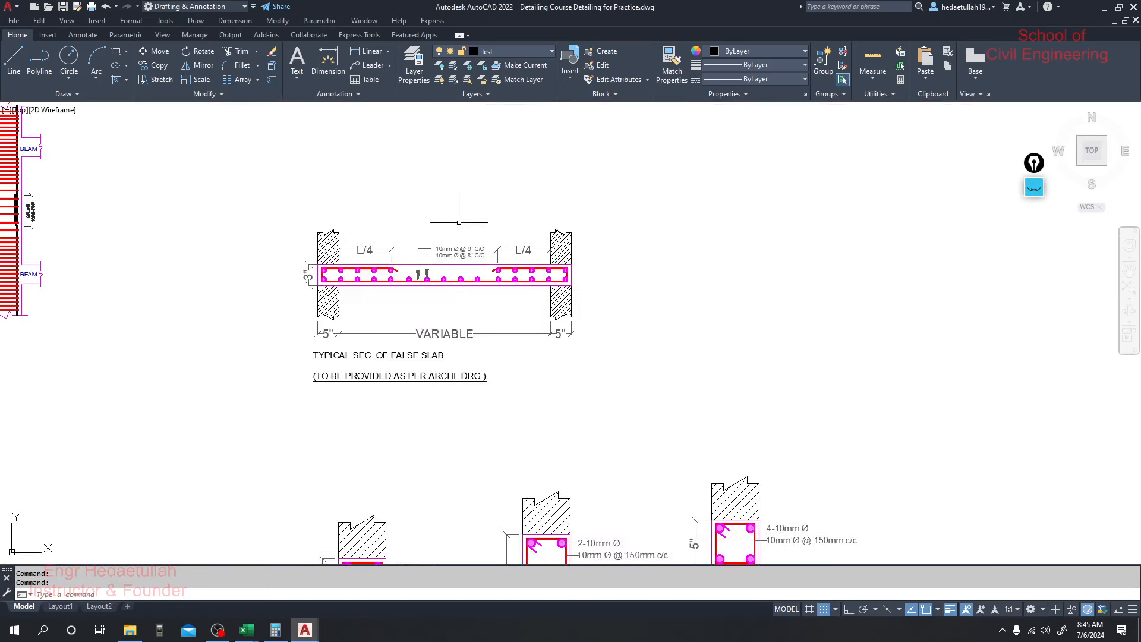
scroll(459, 222, "down", 6)
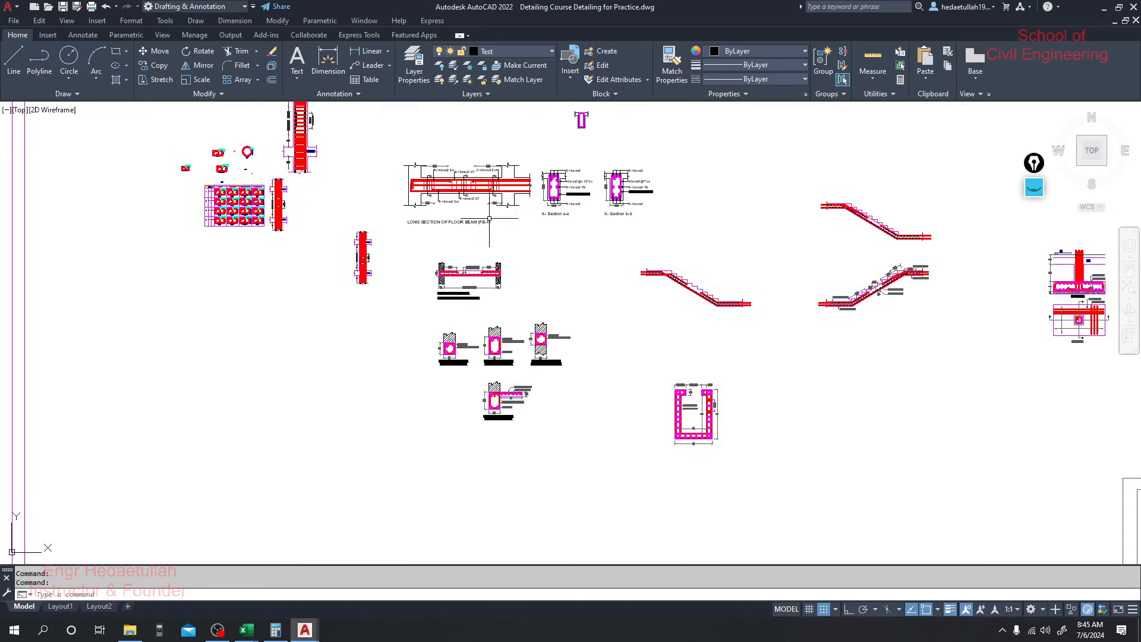
scroll(466, 166, "up", 6)
scroll(466, 166, "down", 2)
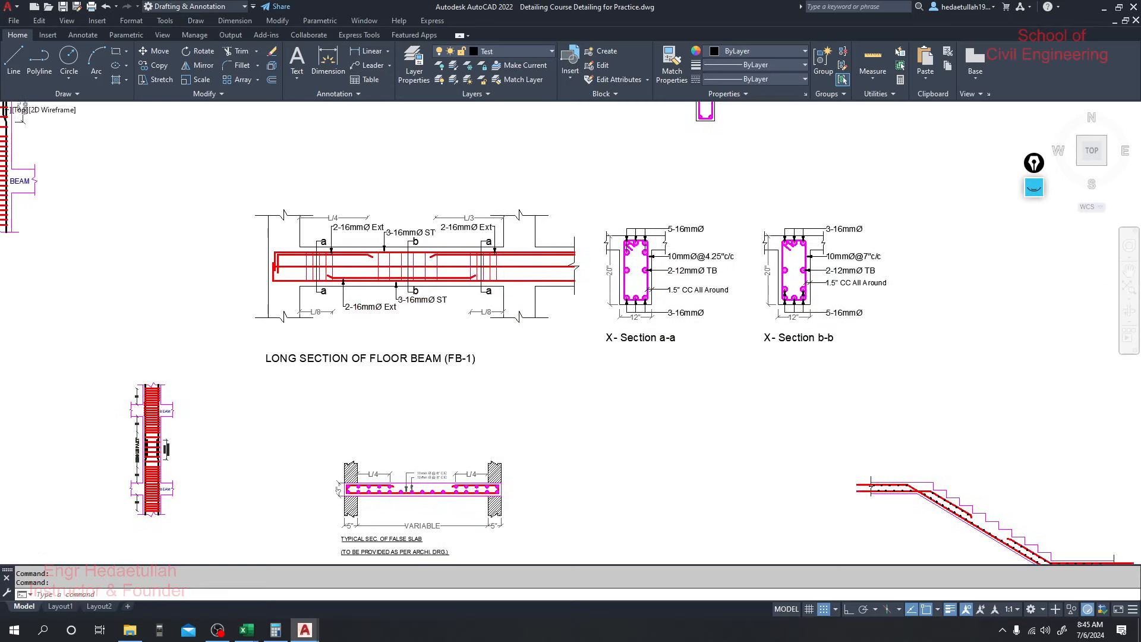
scroll(436, 188, "down", 2)
middle_click_drag(436, 188, 430, 245)
mouse_move(733, 232)
left_mouse_down()
mouse_move(746, 271)
mouse_move(587, 380)
mouse_move(318, 357)
mouse_move(252, 240)
mouse_move(262, 223)
left_mouse_up()
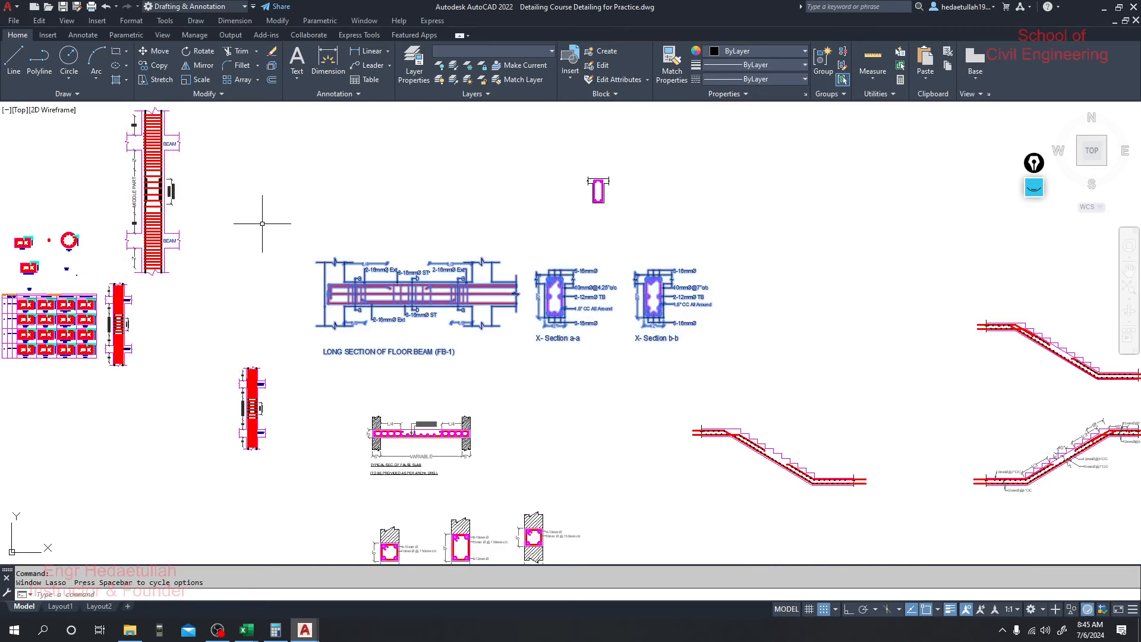
key("ctrl+c")
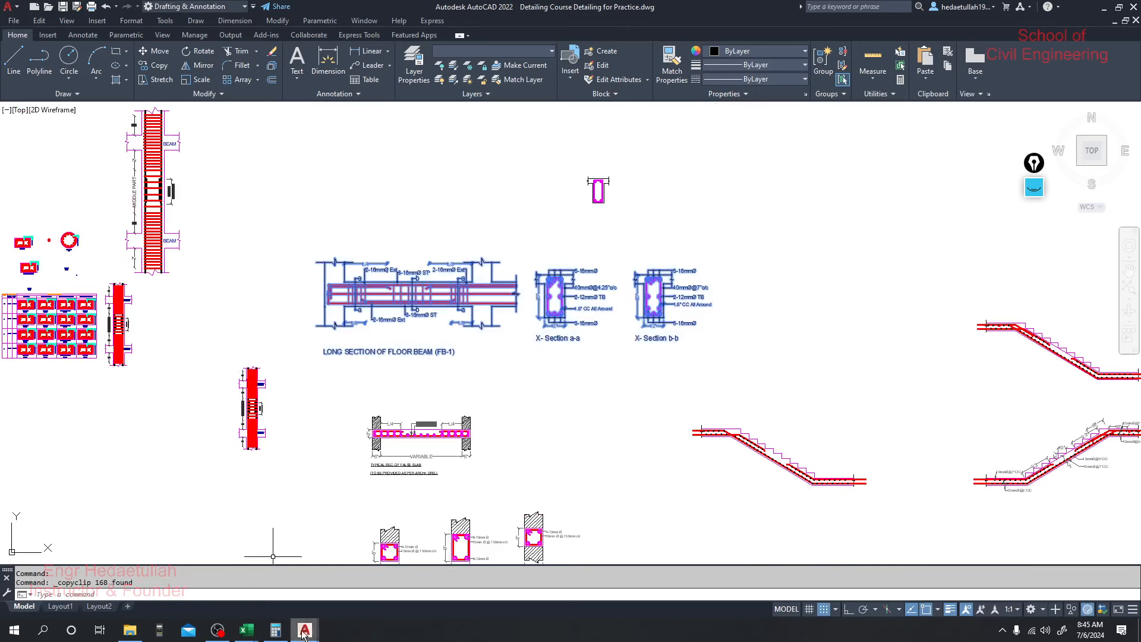
Switch to the Finall plan drawing and paste the copied floor beam details just left of the column reinforcement schedule.
mouse_move(305, 630)
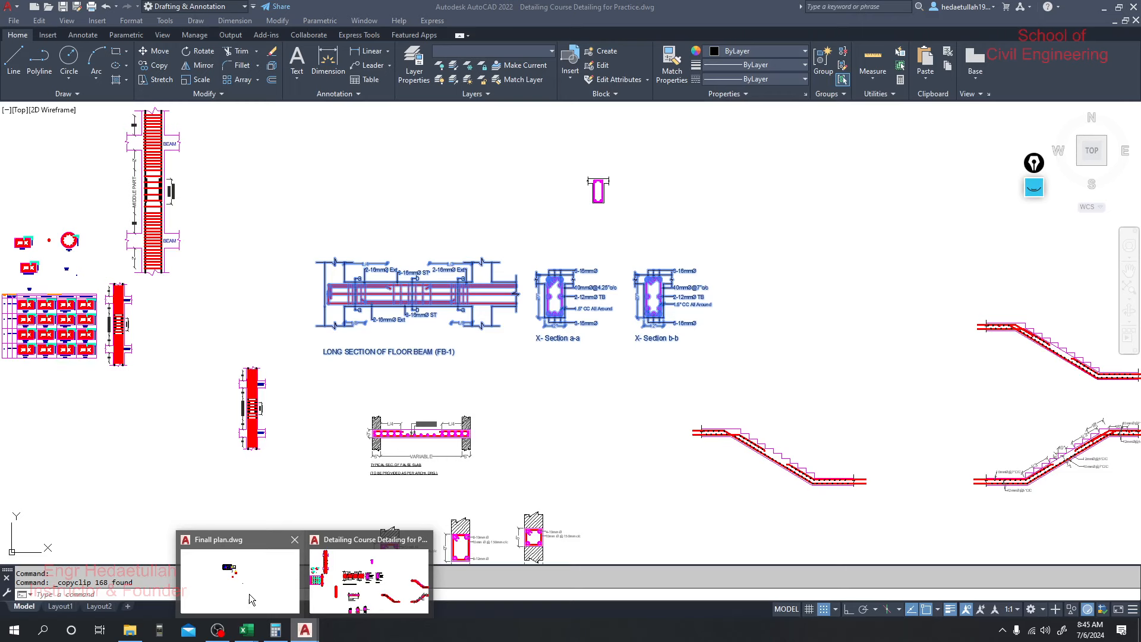
left_click(253, 594)
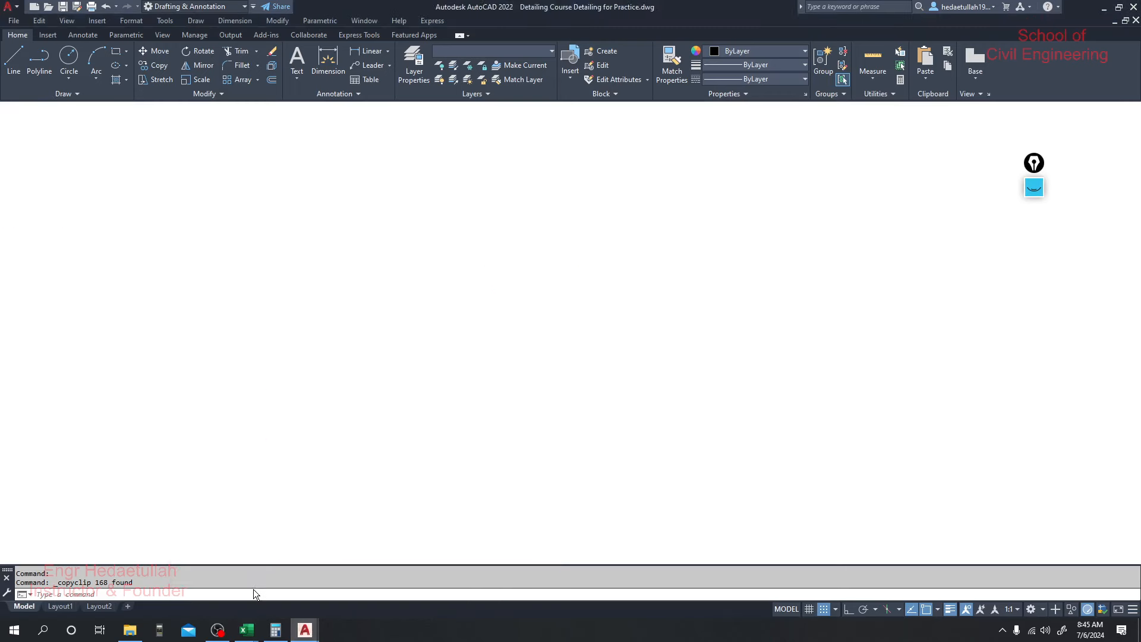
key("ctrl+v")
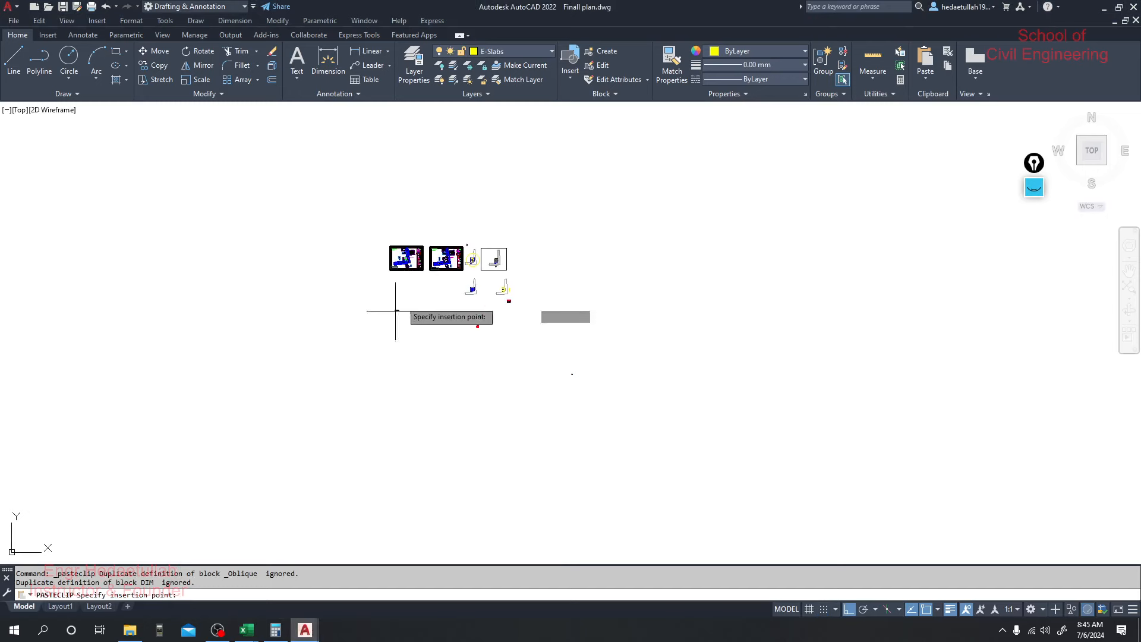
scroll(400, 319, "up", 8)
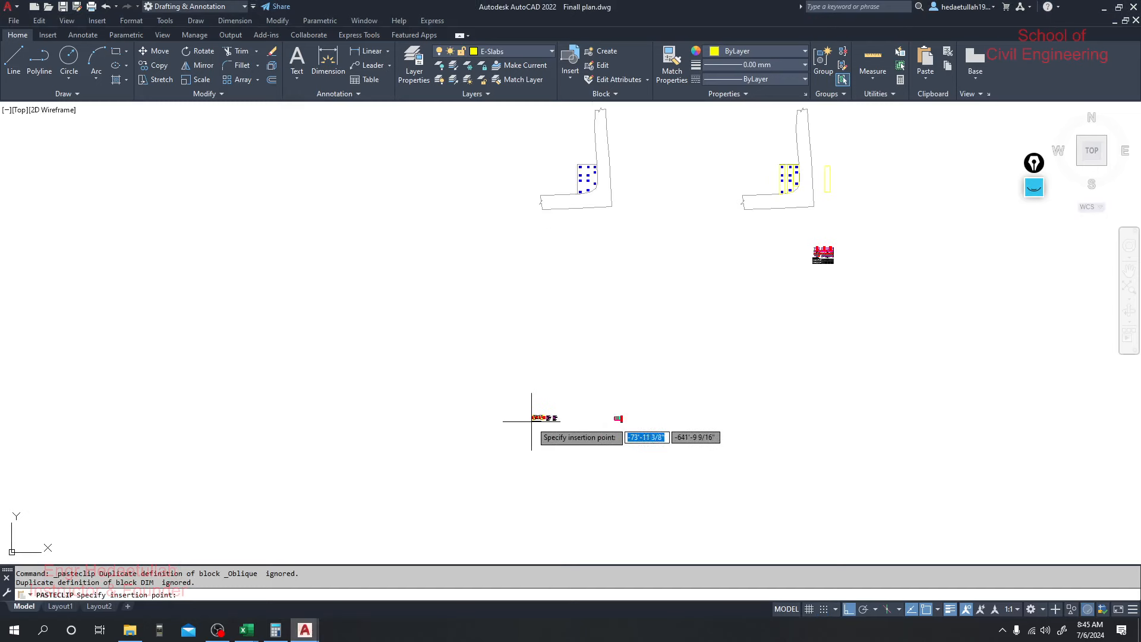
left_click(571, 423)
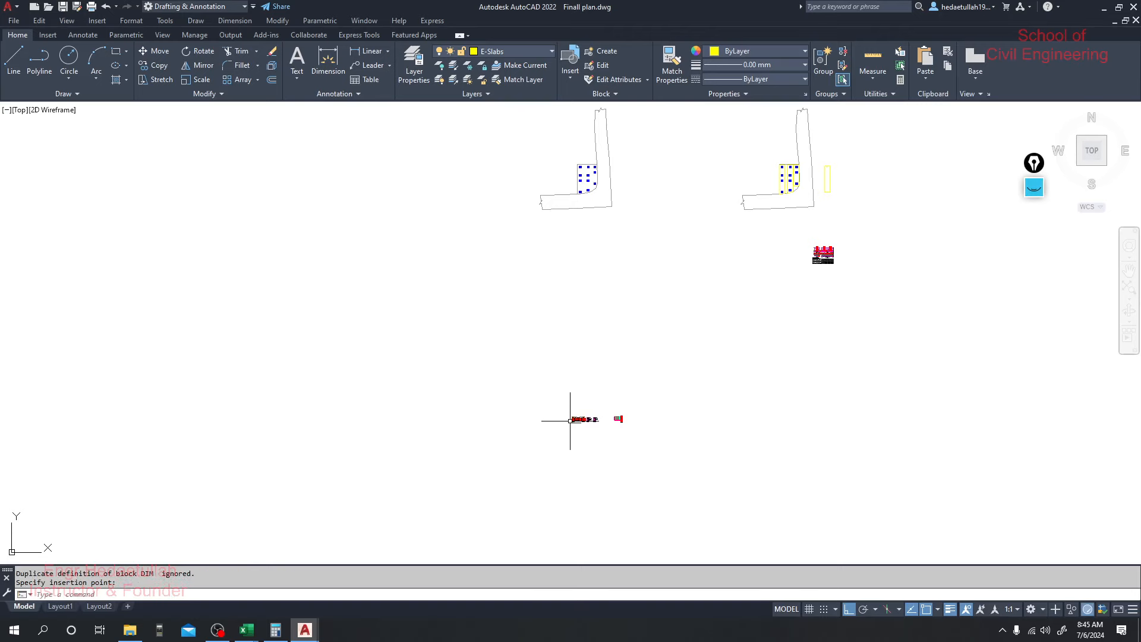
Change the width dimension text of X-Section a-a in the pasted floor beam detail to 10".
scroll(588, 419, "up", 17)
middle_click_drag(585, 312, 581, 315)
scroll(581, 315, "down", 12)
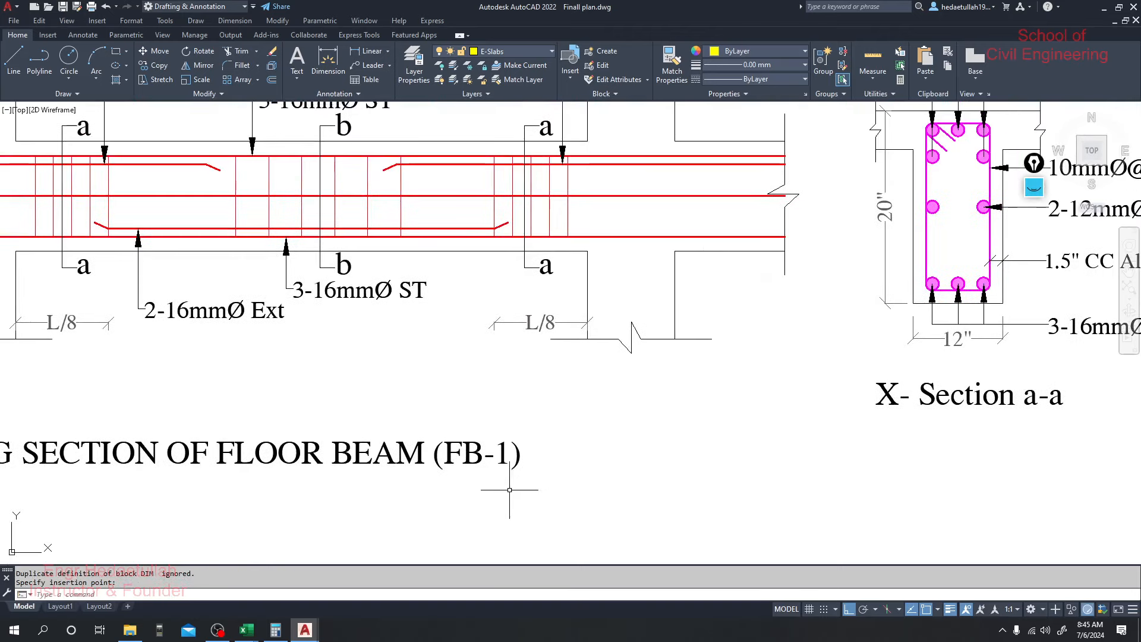
middle_click_drag(448, 447, 430, 347)
key("Escape")
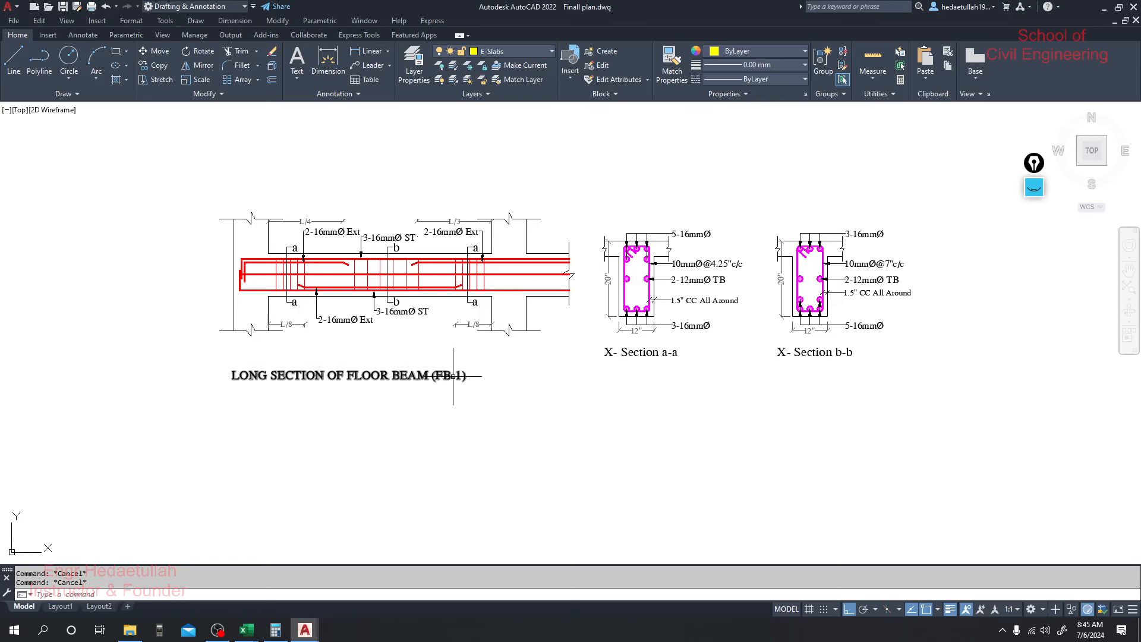
mouse_move(453, 376)
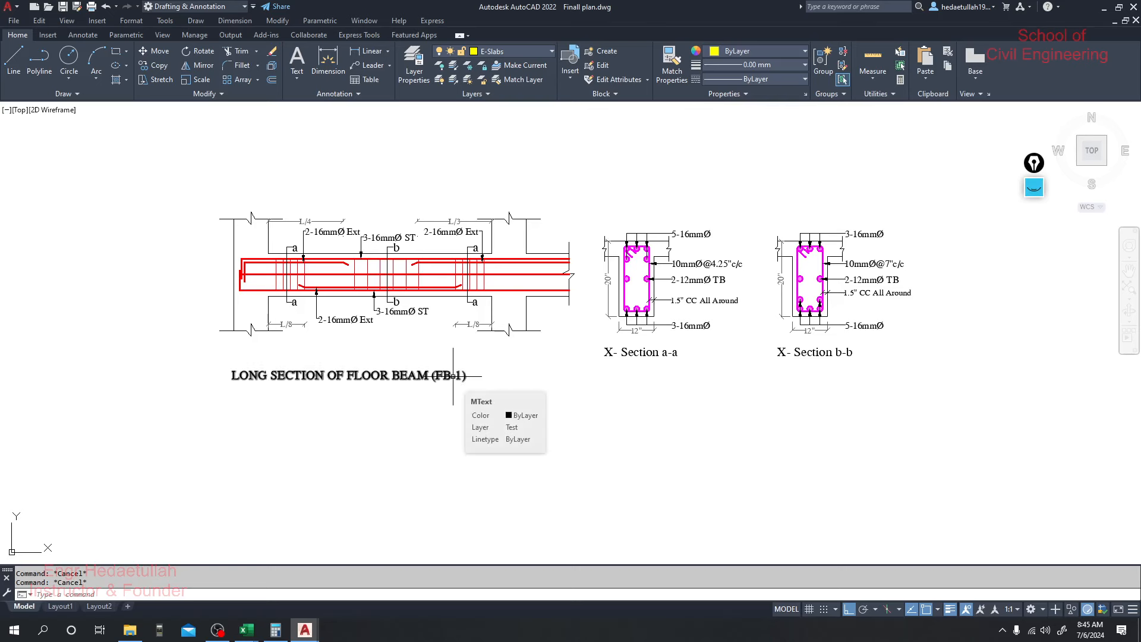
middle_click_drag(609, 377, 616, 385)
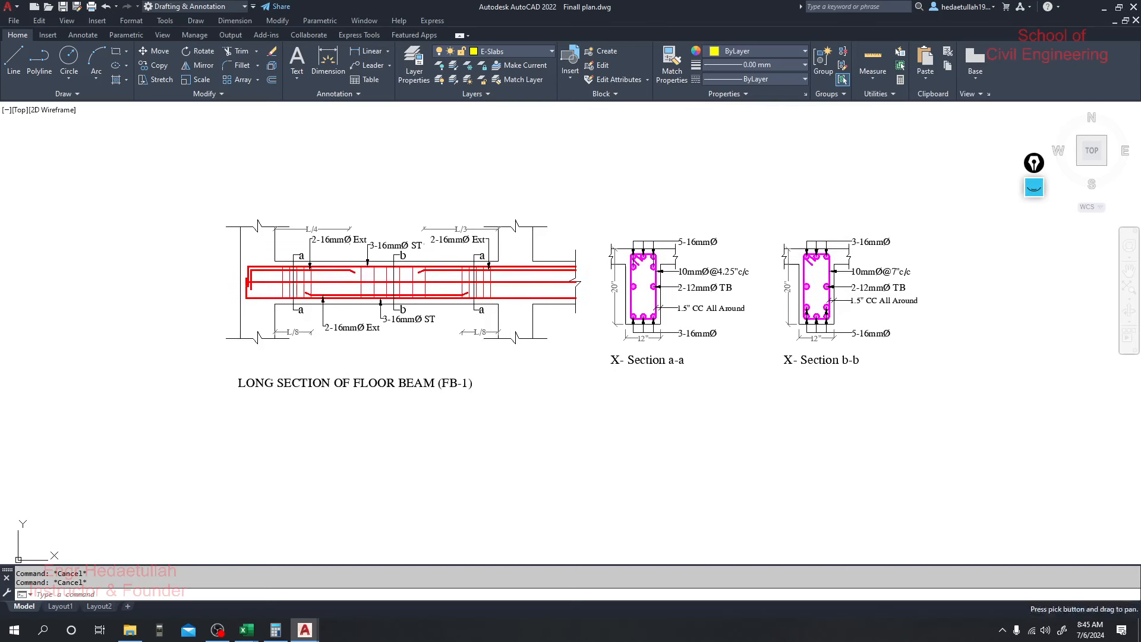
scroll(618, 286, "up", 4)
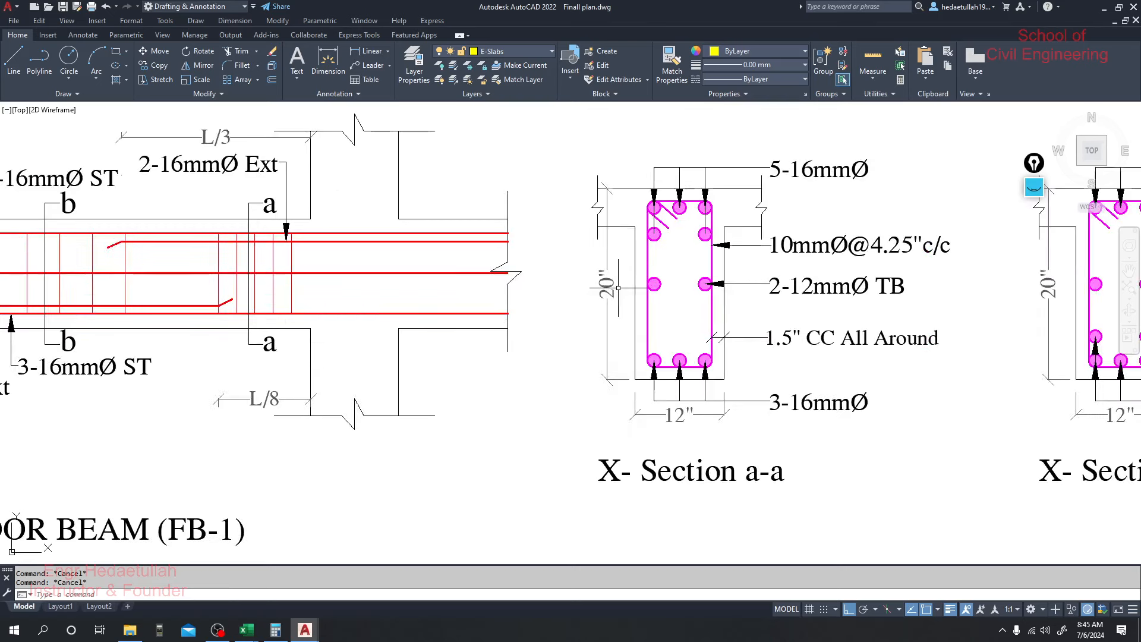
left_click(673, 411)
double_click(676, 414)
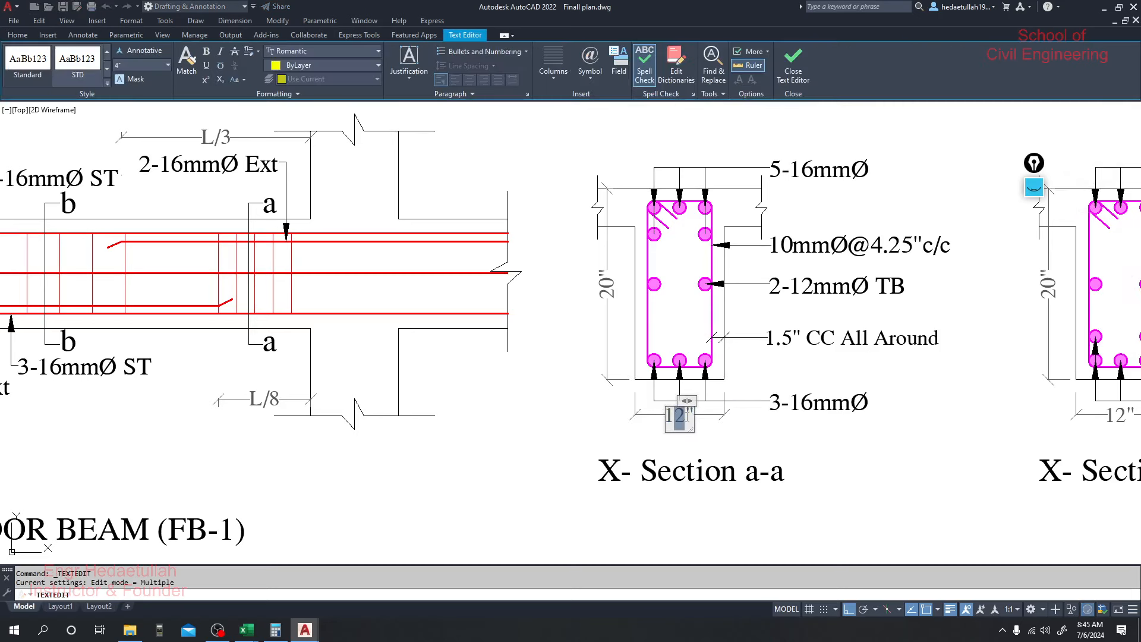
left_click(627, 371)
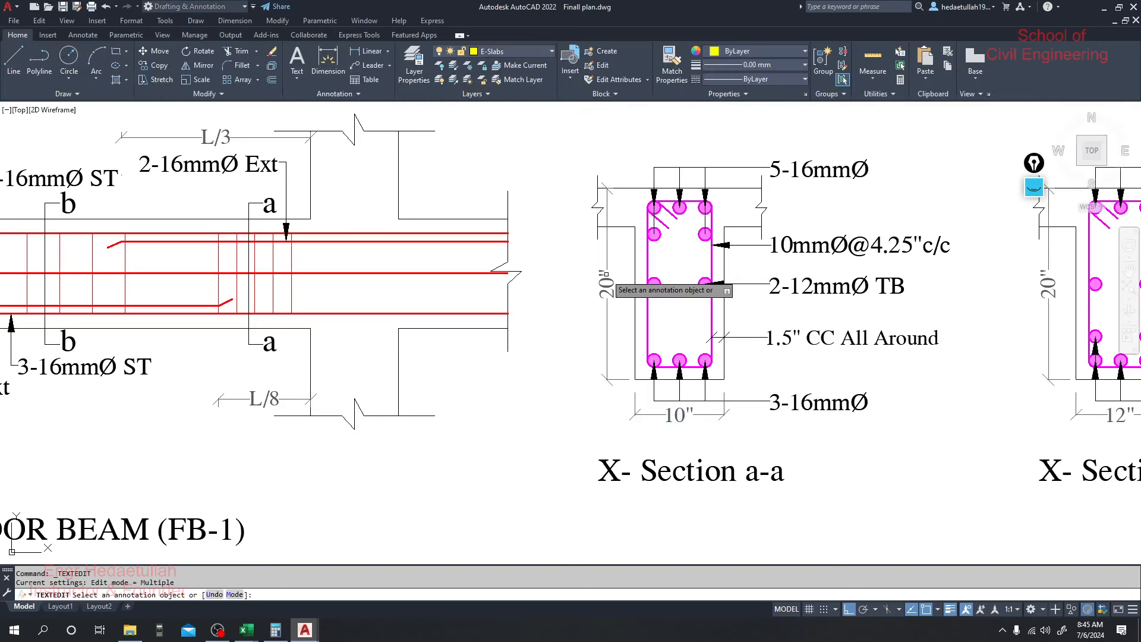
Change the depth dimension text of X-Section a-a to 15" and end the text editing.
left_click(605, 286)
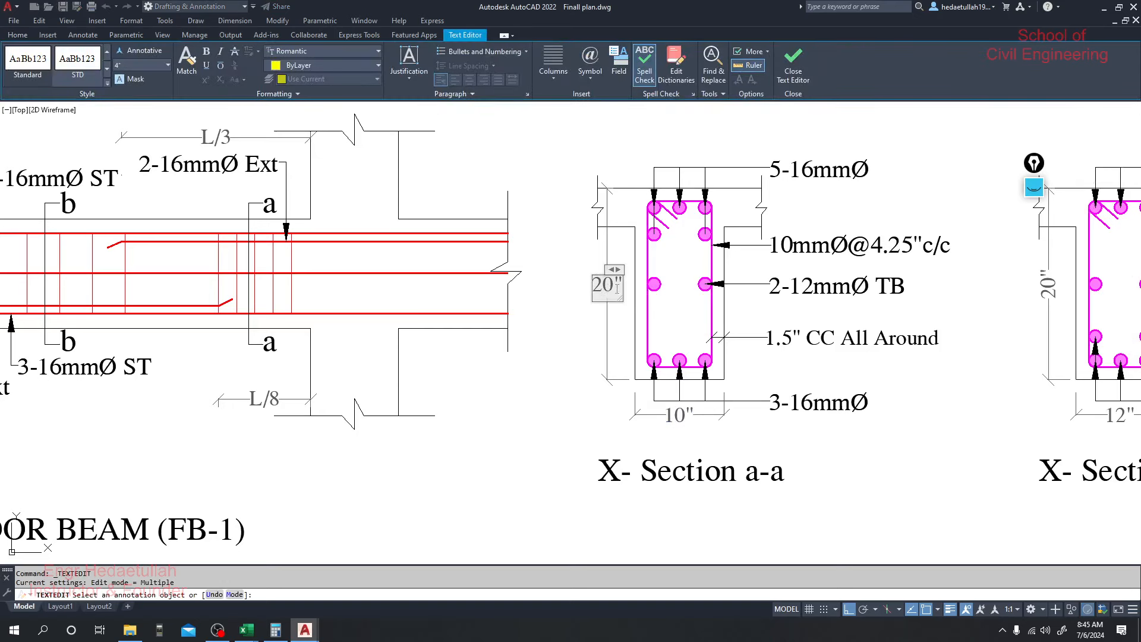
left_click_drag(617, 289, 589, 287)
type("15")
left_click(572, 306)
key("Escape")
key("Escape")
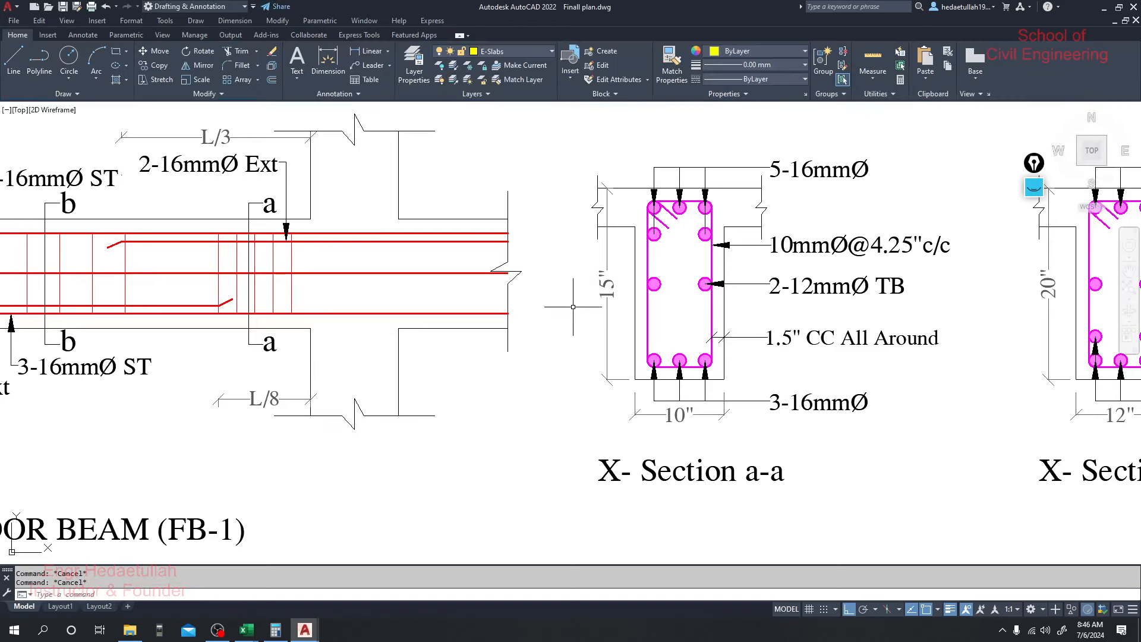
Change the width dimension text of X-Section b-b to 10".
scroll(573, 307, "down", 4)
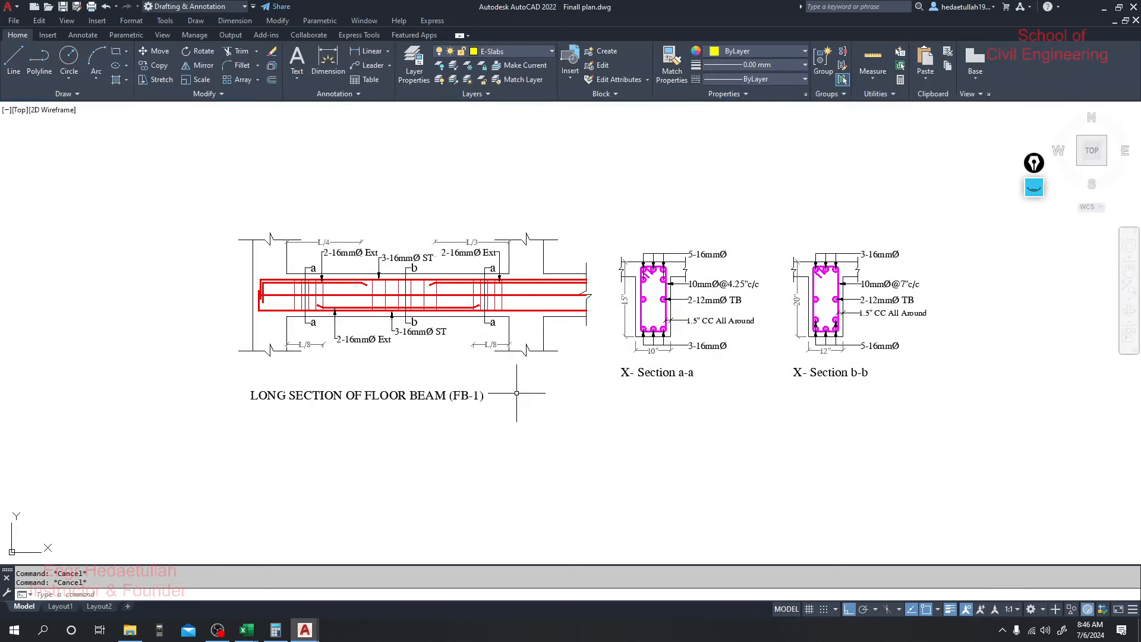
scroll(860, 332, "up", 4)
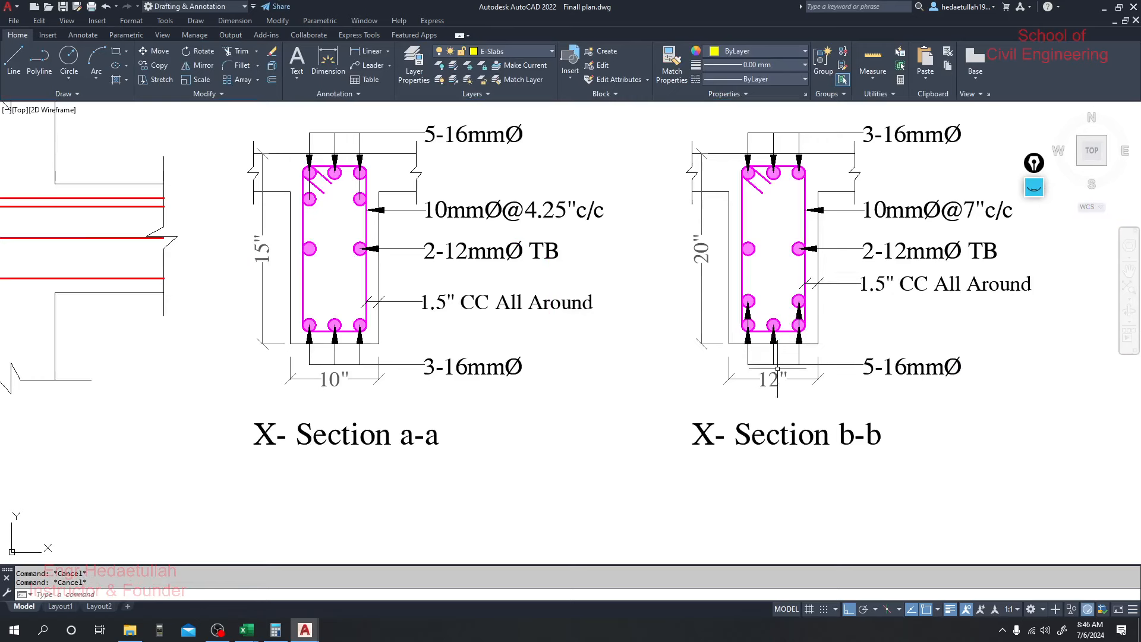
left_click(777, 369)
double_click(772, 379)
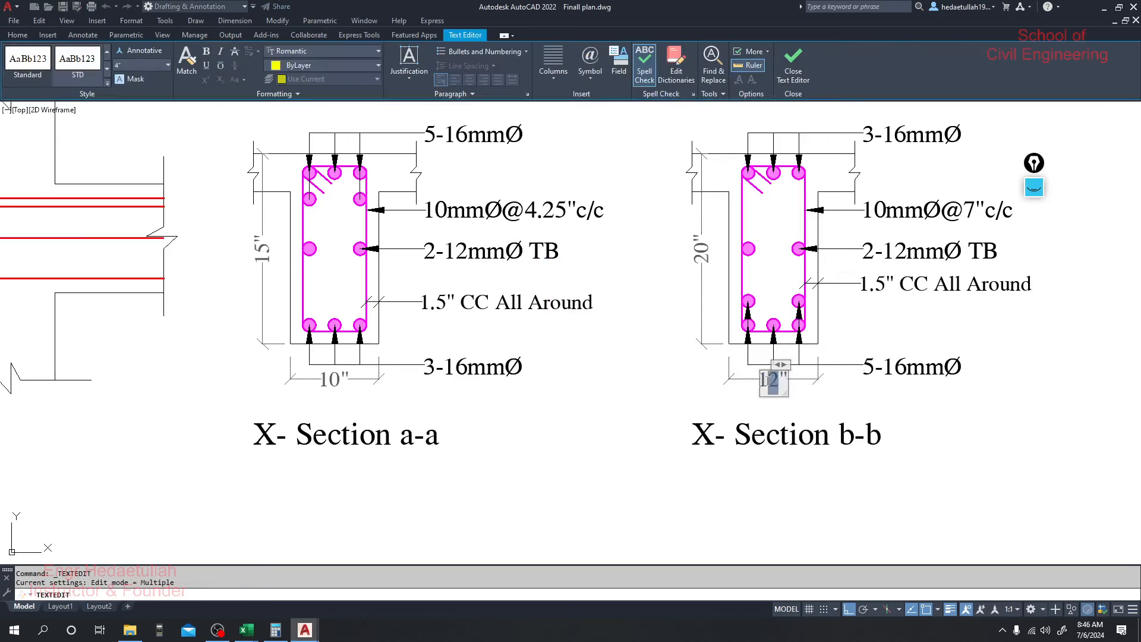
type("0")
left_click(633, 350)
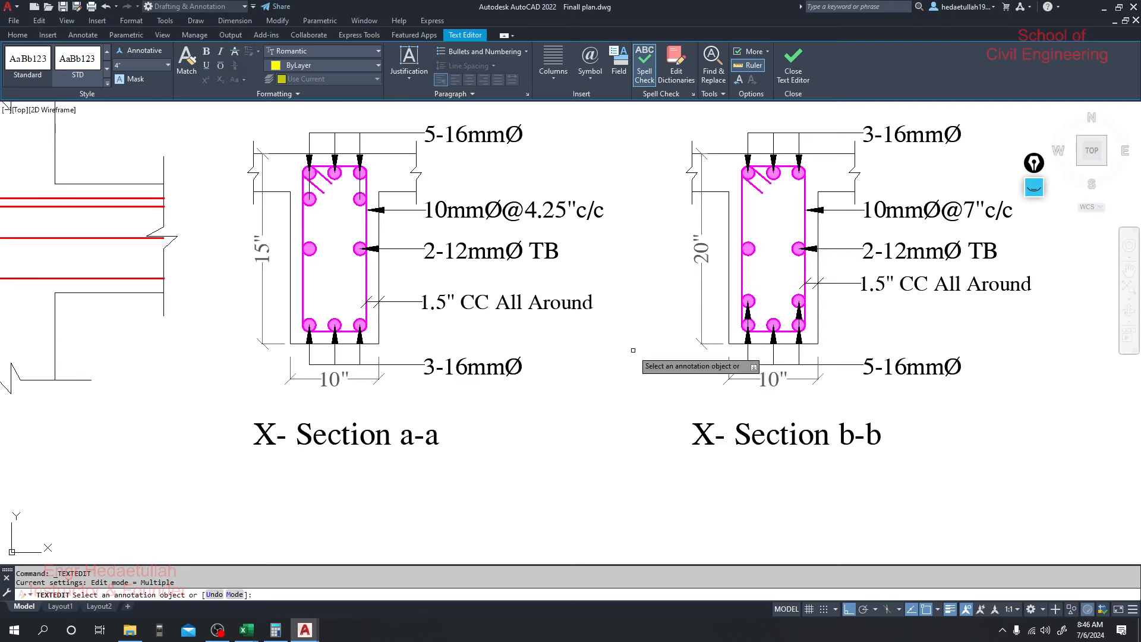
Change the depth dimension text of X-Section b-b to 15" and end the text editing.
left_click(701, 250)
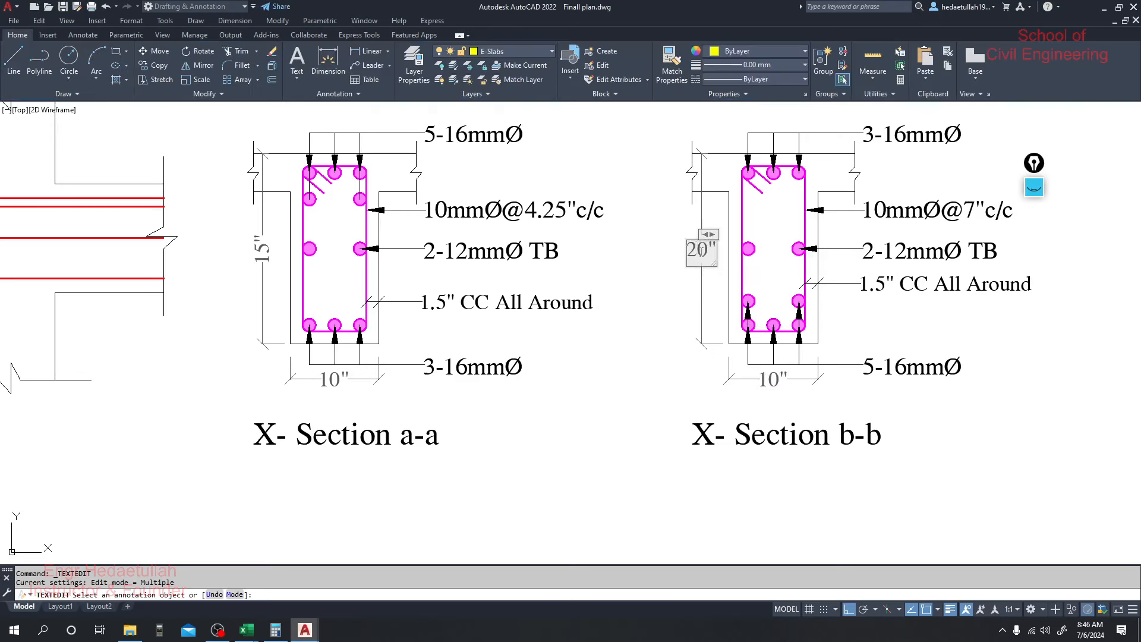
left_click_drag(708, 251, 687, 250)
type("15")
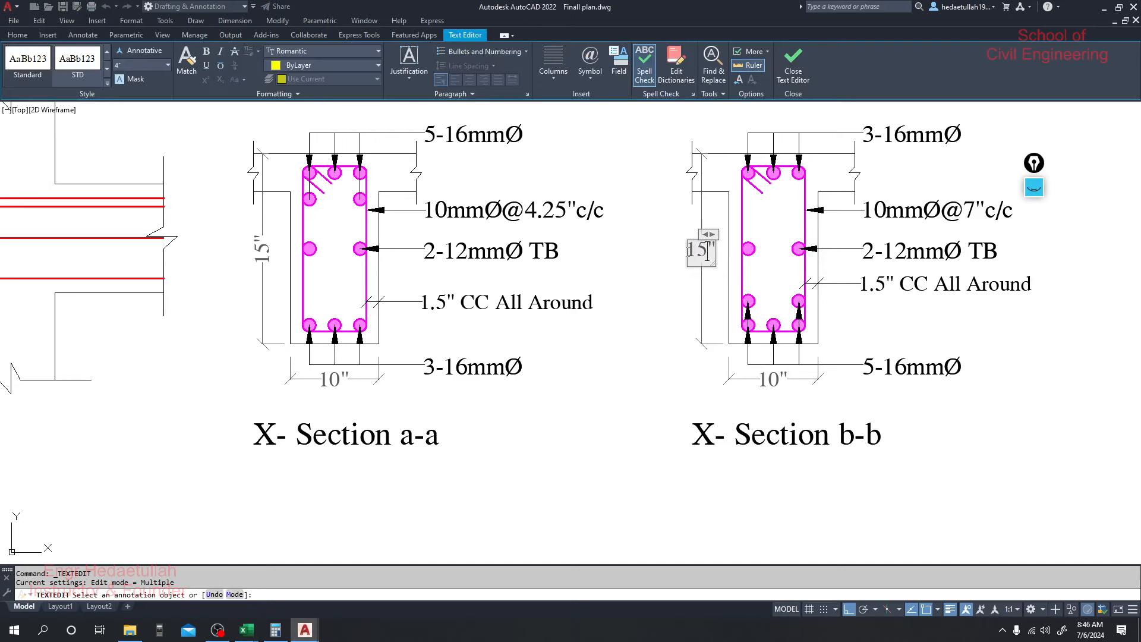
left_click(660, 381)
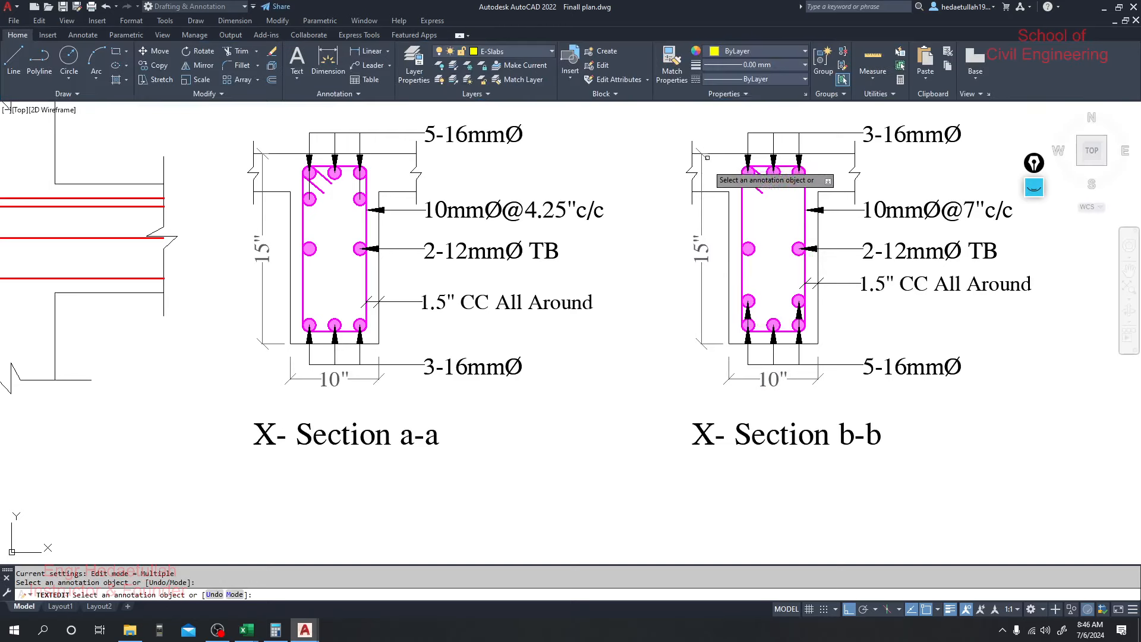
key("Escape")
Examine the stirrup zones and bar labels in the FB-1 long section and in cross-sections a-a and b-b.
middle_click_drag(654, 250, 821, 284)
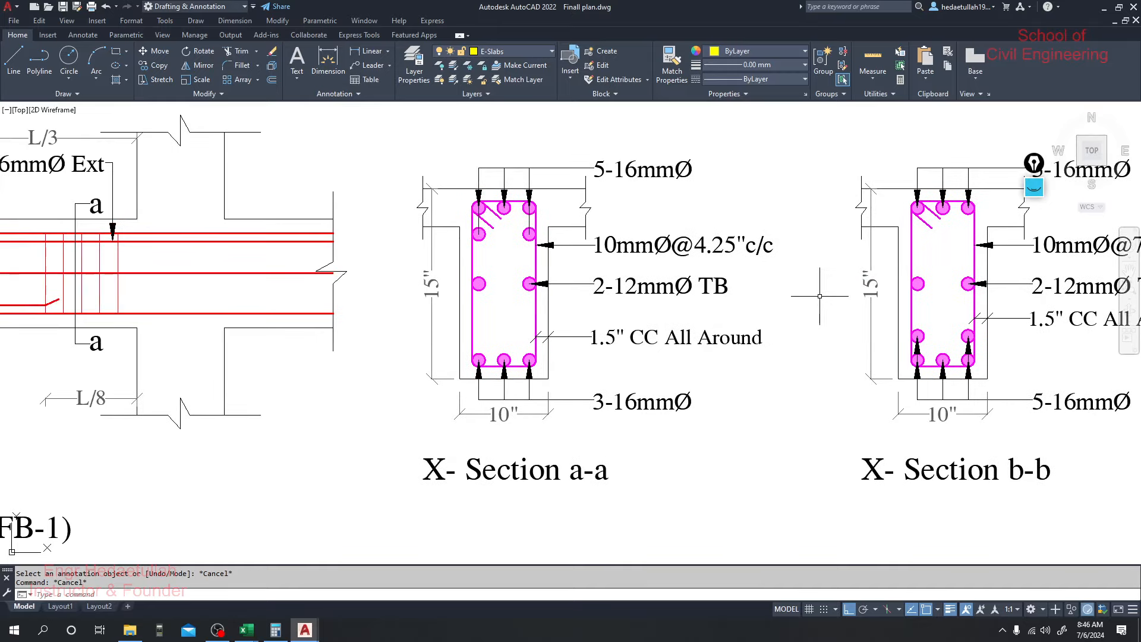
middle_click_drag(568, 292, 584, 290)
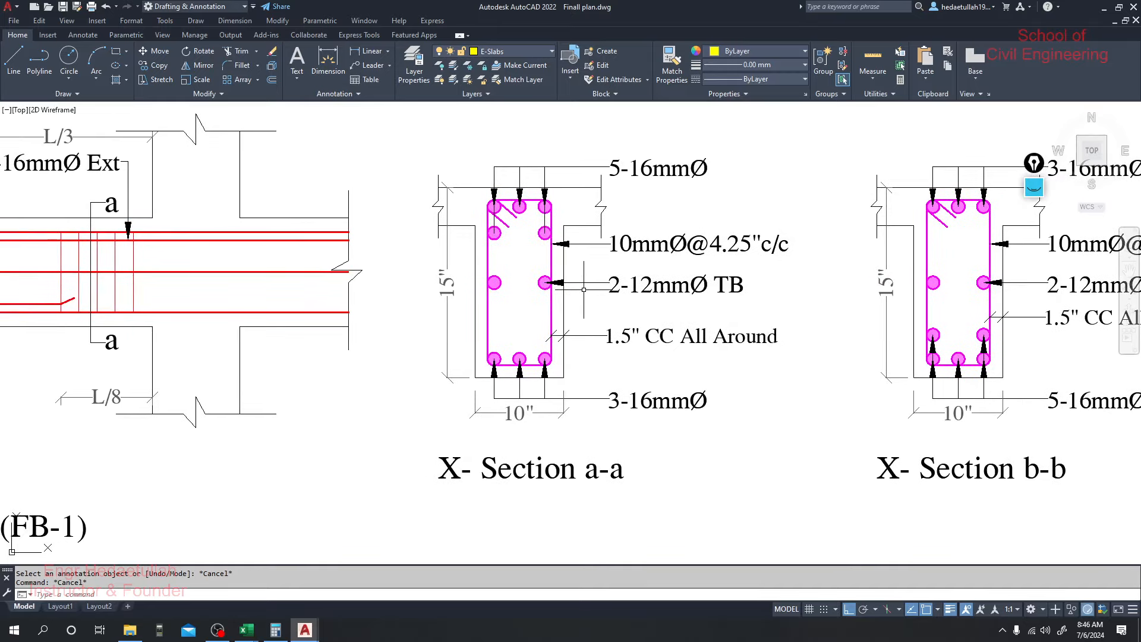
middle_click_drag(744, 238, 591, 222)
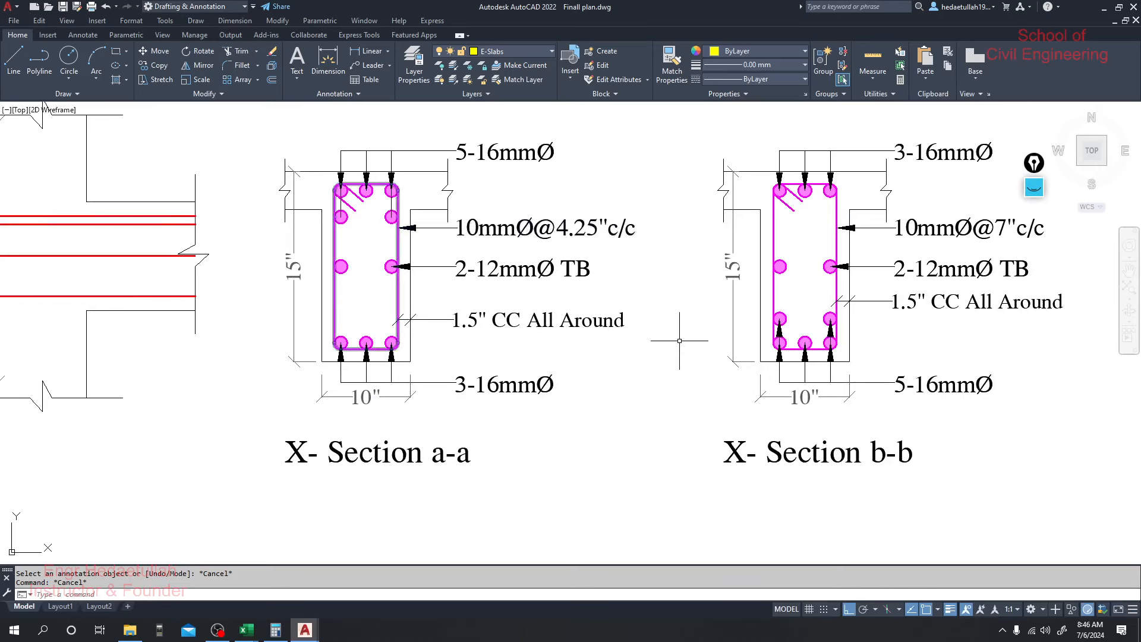
scroll(682, 331, "down", 5)
scroll(469, 321, "up", 5)
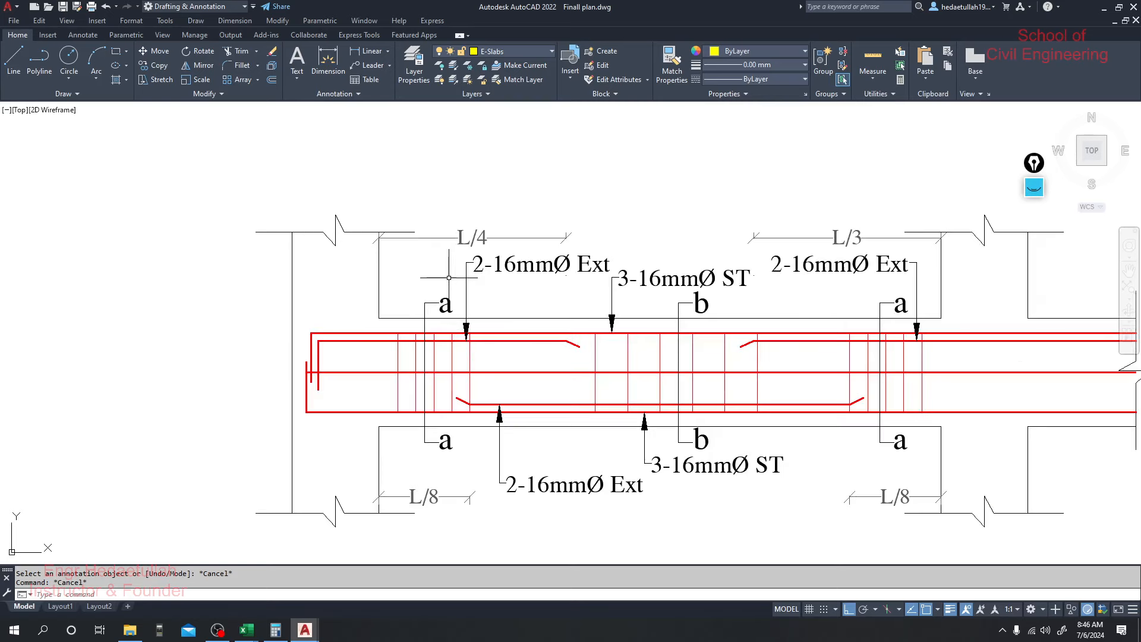
middle_click_drag(582, 288, 414, 274)
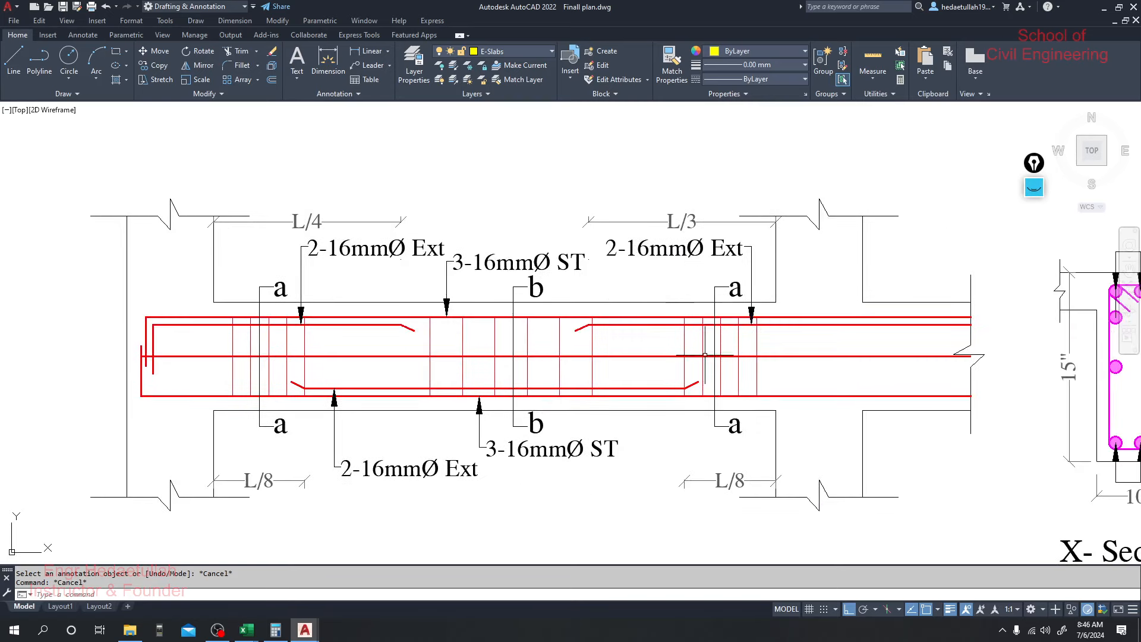
scroll(518, 378, "down", 2)
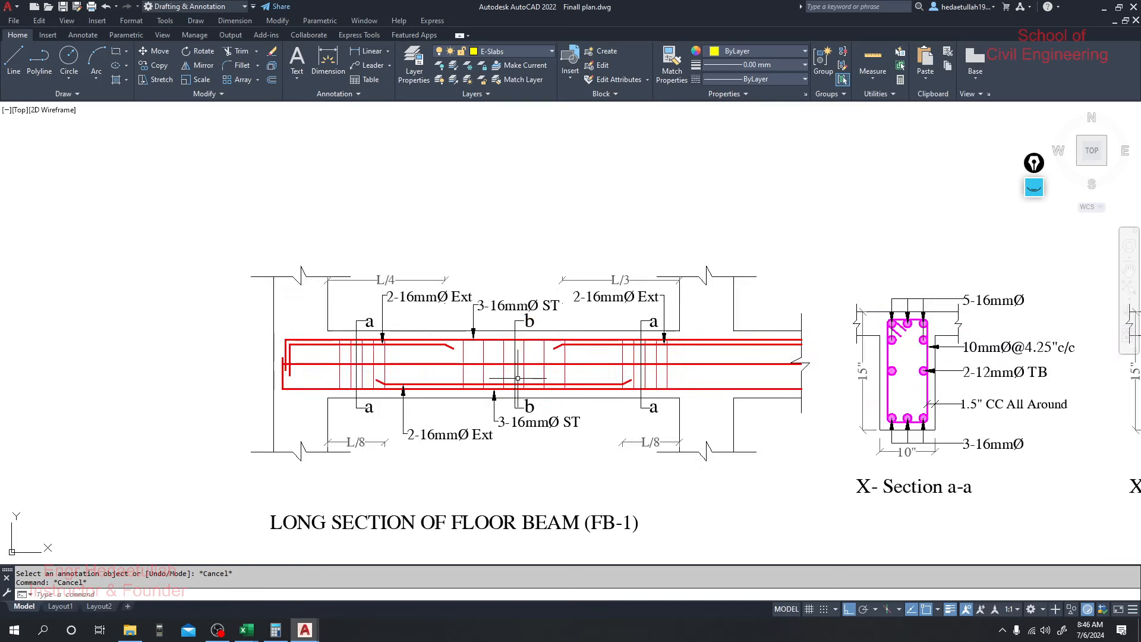
middle_click_drag(575, 397, 347, 359)
middle_click_drag(672, 422, 589, 408)
scroll(755, 285, "up", 5)
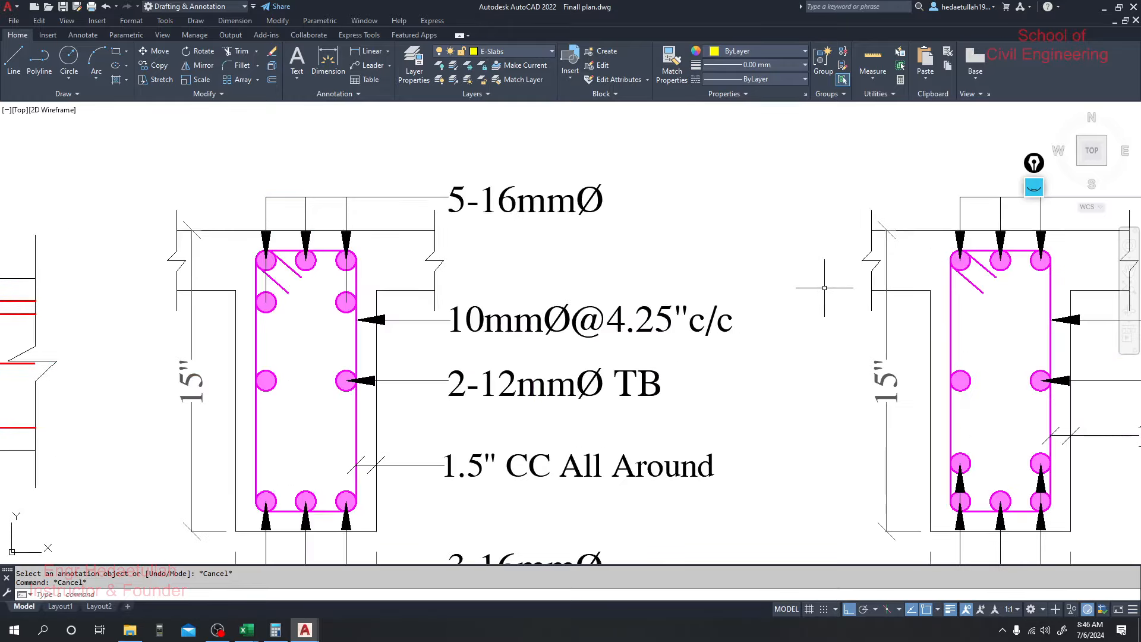
Edit the stirrup label of X-Section a-a to read 10mmØ@3"c/c.
scroll(773, 294, "down", 3)
left_click(563, 305)
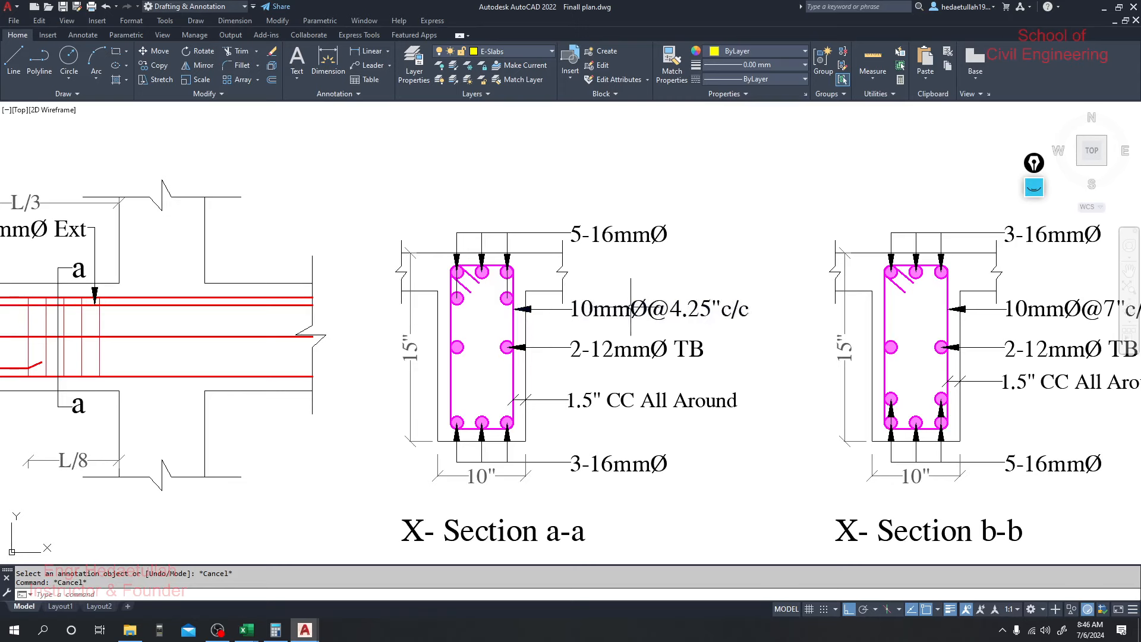
double_click(670, 308)
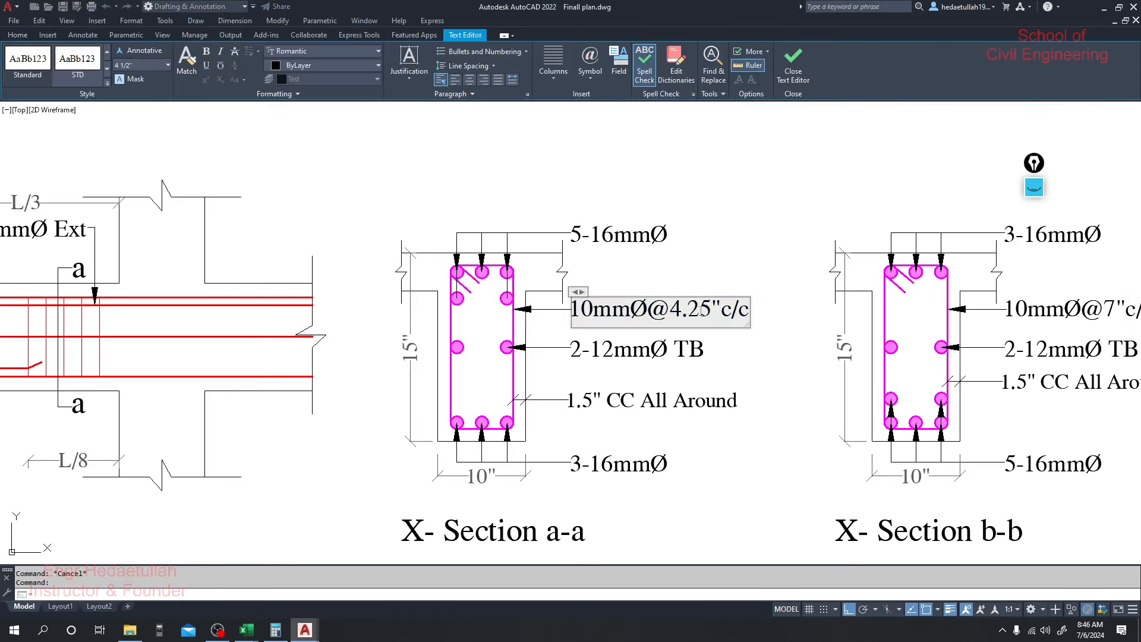
left_click_drag(670, 309, 711, 309)
type("3")
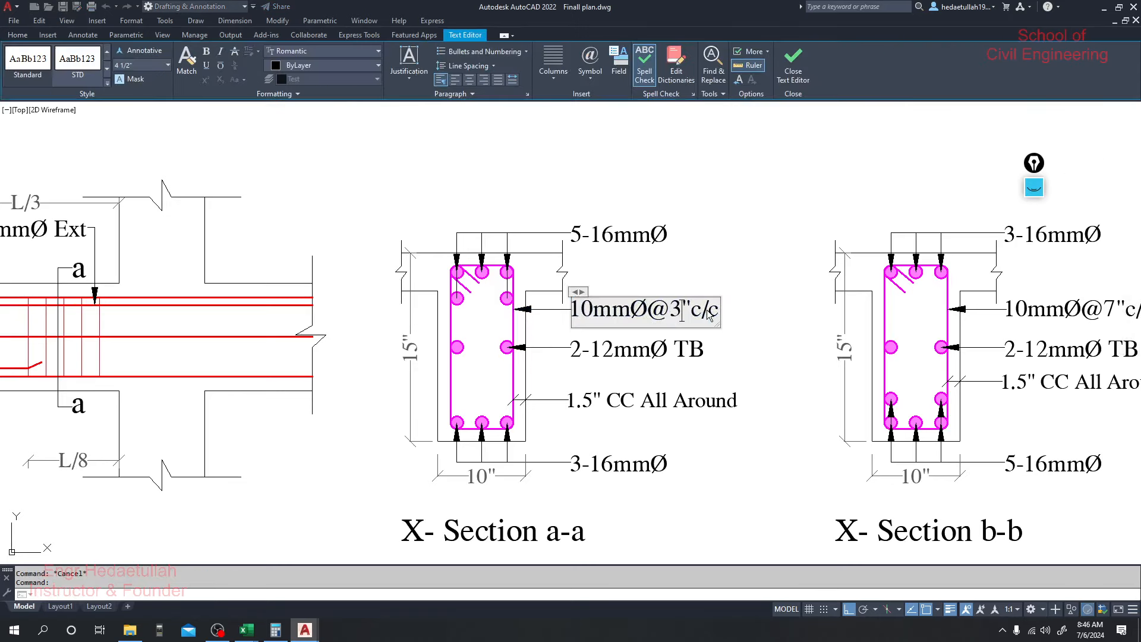
left_click(687, 273)
Edit the stirrup label of X-Section b-b to read 10mmØ@6"c/c.
middle_click_drag(689, 278, 393, 253)
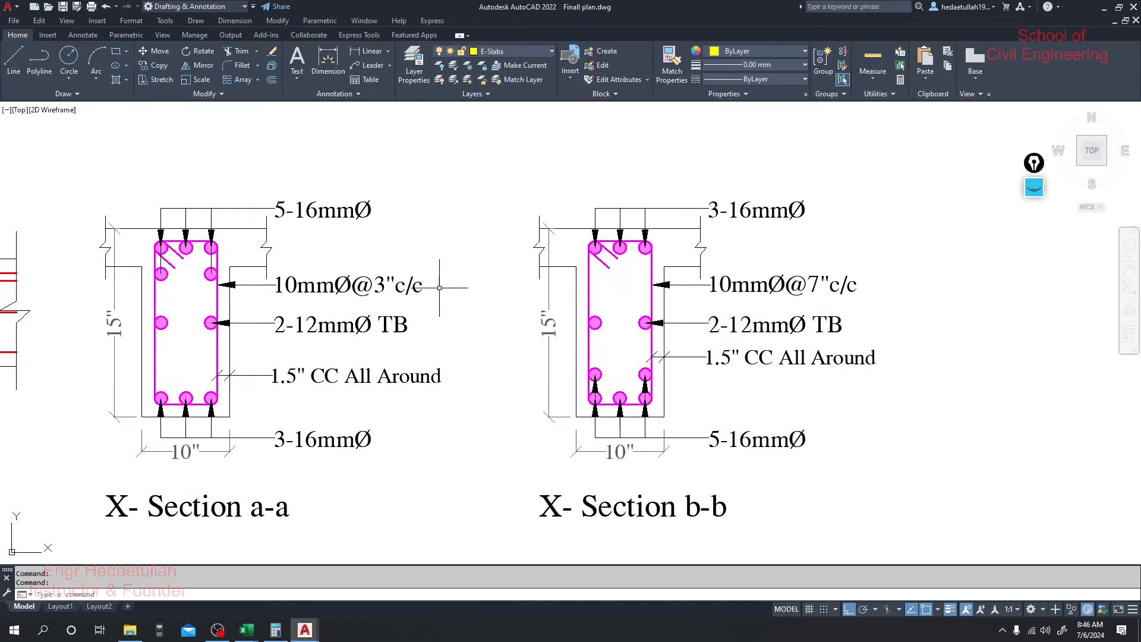
left_click(822, 285)
left_click(821, 286)
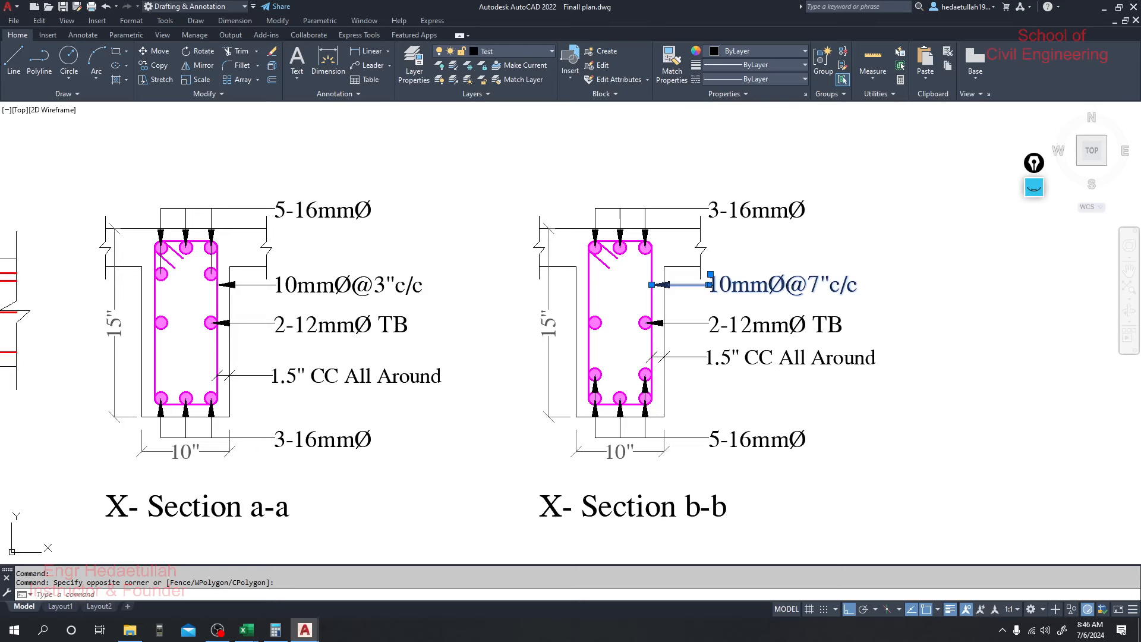
double_click(813, 285)
double_click(812, 284)
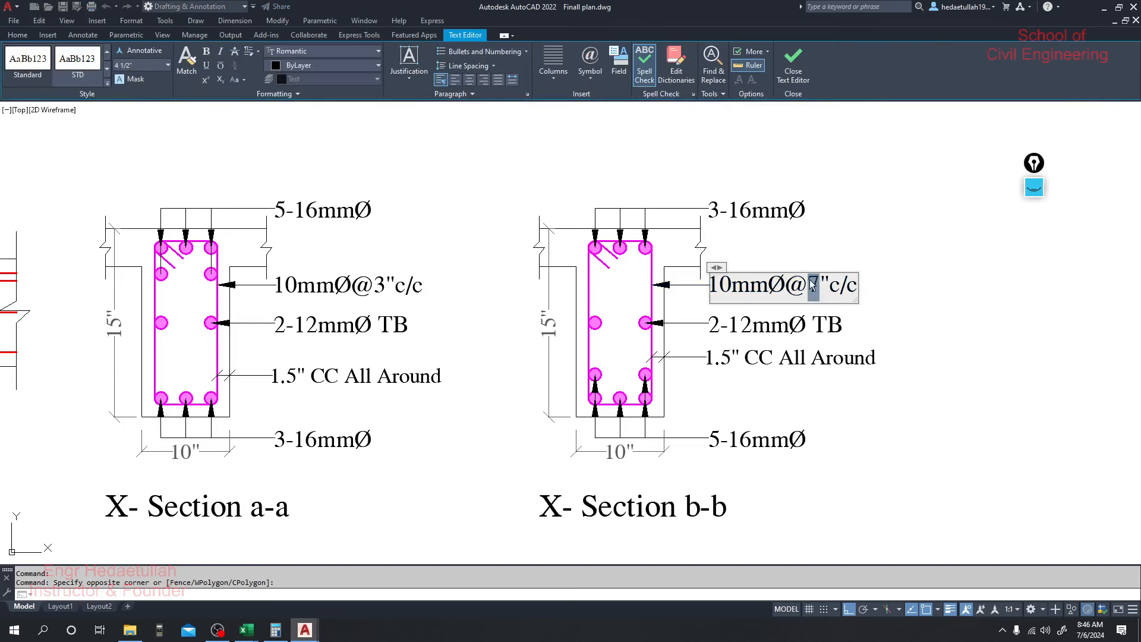
type("6")
left_click(880, 315)
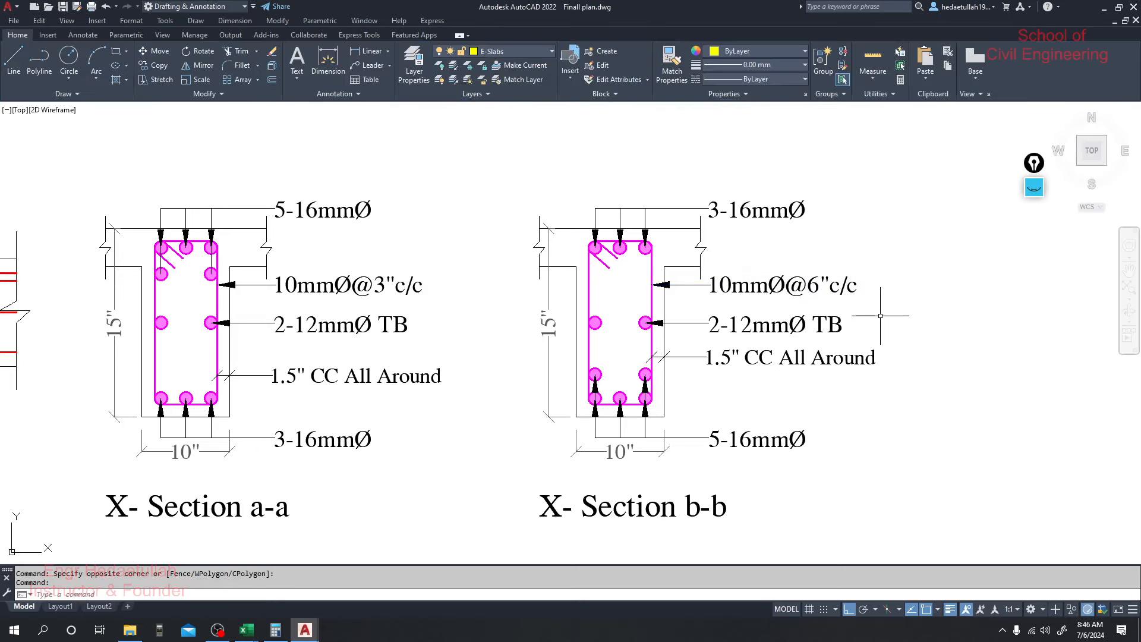
Check the left, middle and right maximum stirrup spacings in the Excel beam shear reinforcement calculation, and return to the AutoCAD drawing.
left_click(247, 630)
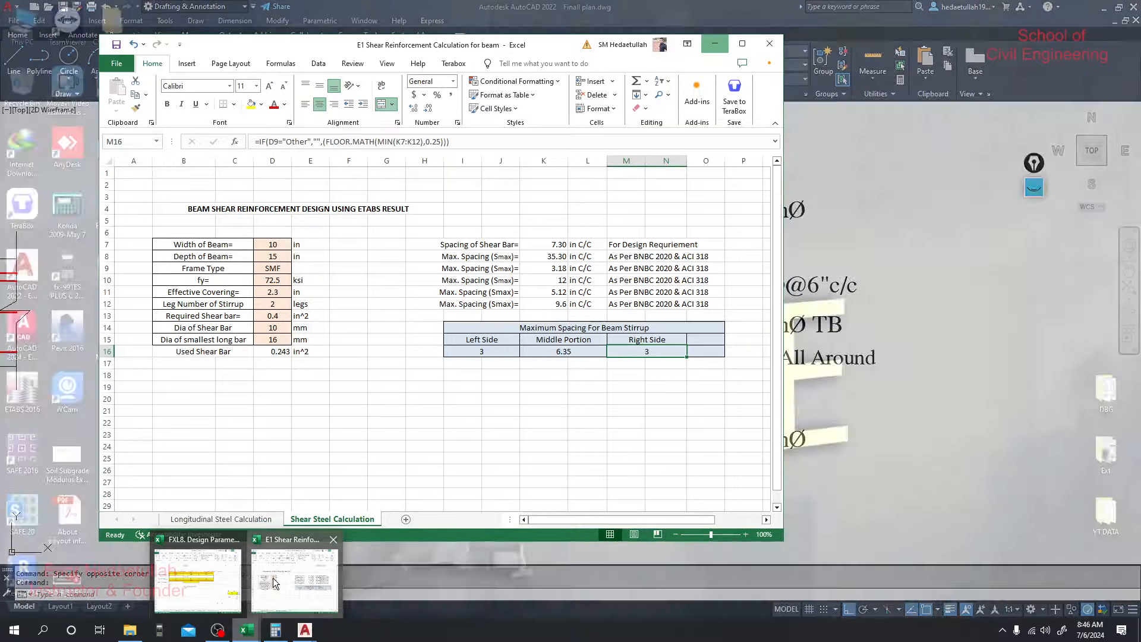
left_click(274, 582)
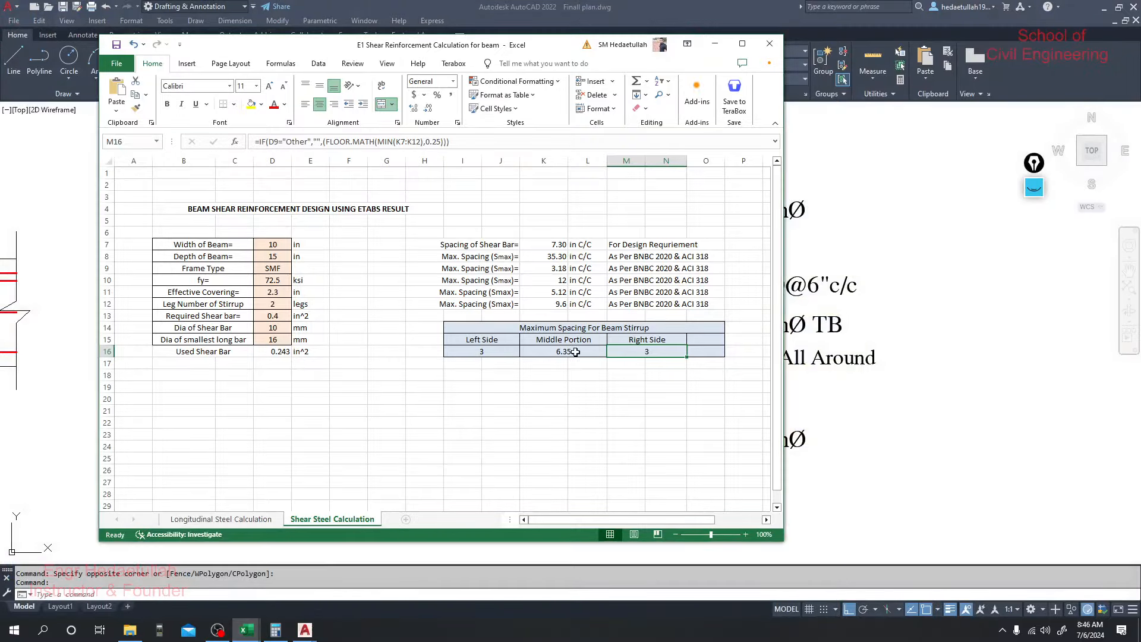
left_click(650, 424)
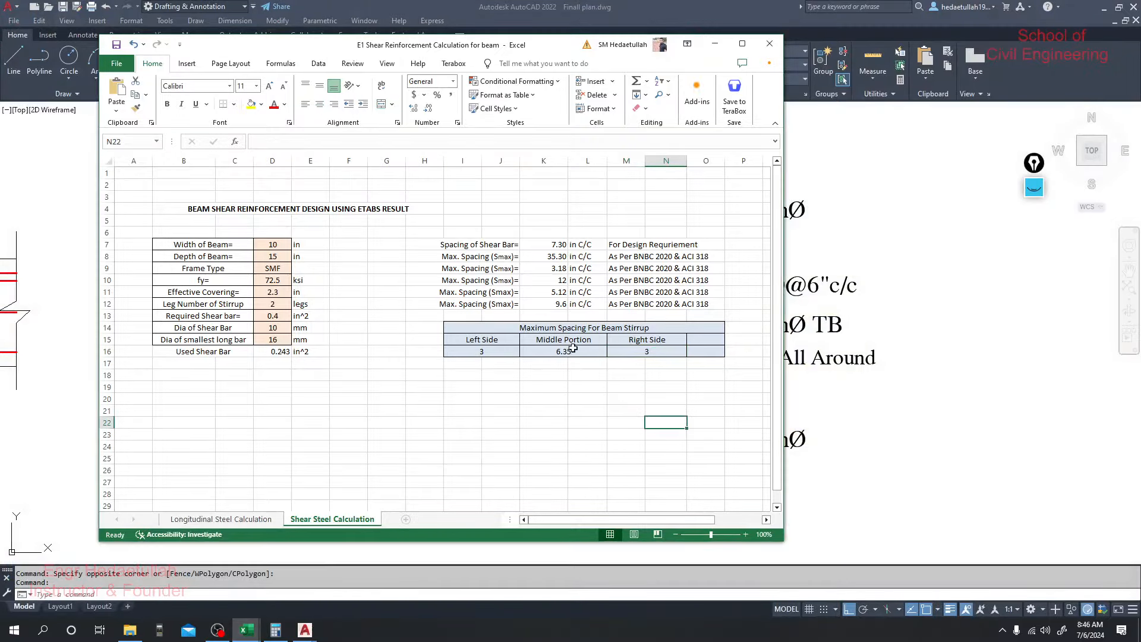
left_click(488, 353)
left_click(579, 354)
left_click(636, 351)
left_click(630, 401)
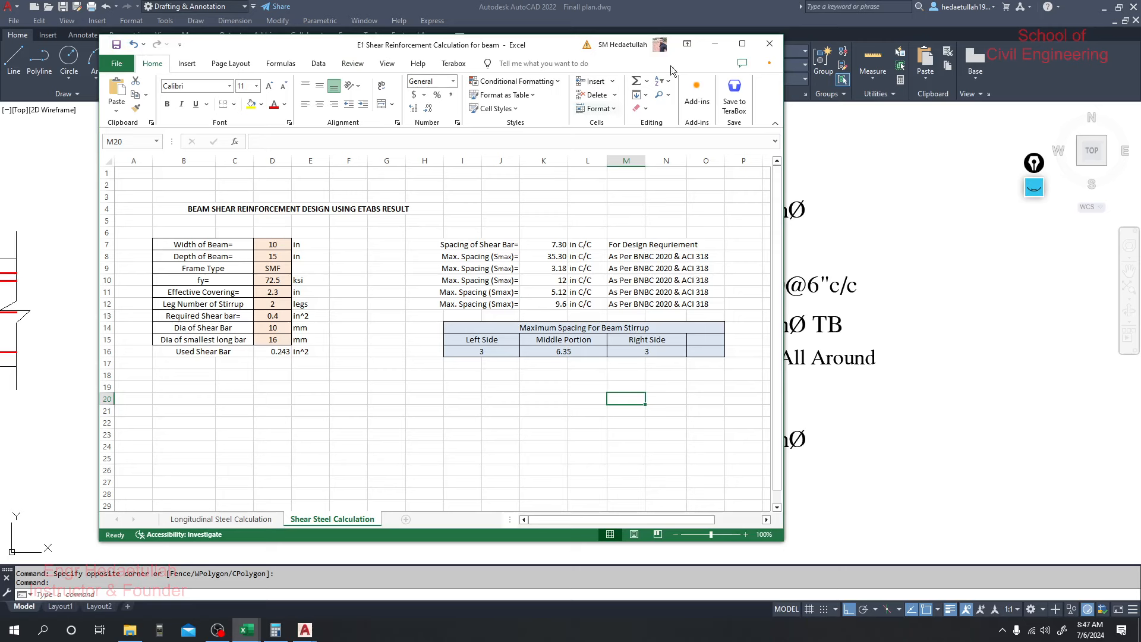
left_click(765, 49)
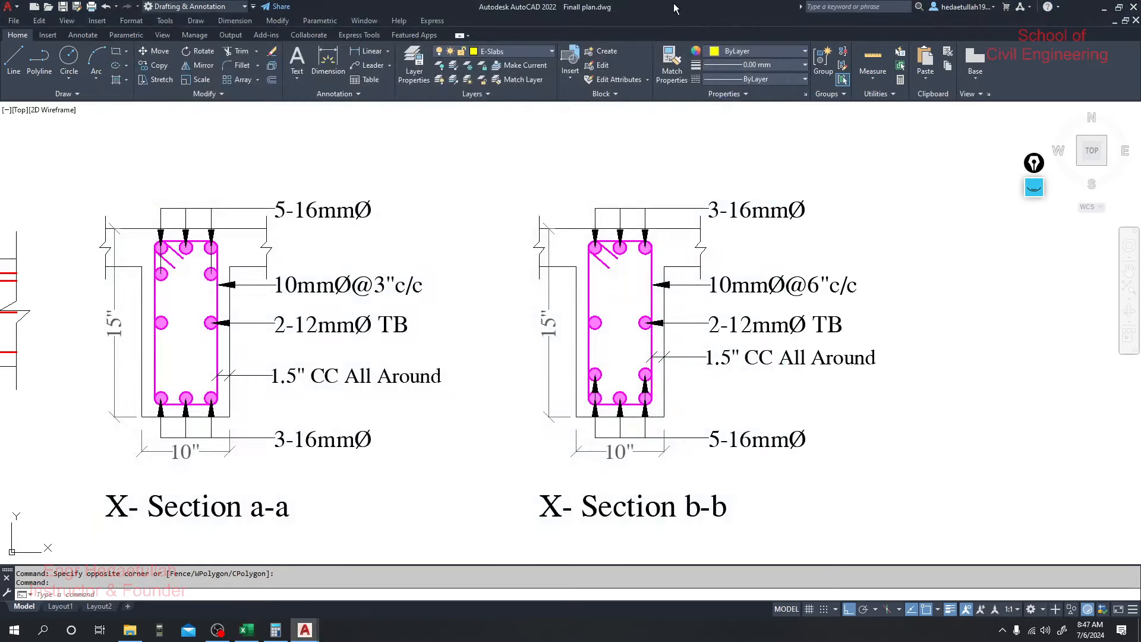
Review the FB-1 long section, then switch to Excel and check the main top and bottom rebar areas on the final rebar sheet.
scroll(573, 343, "down", 3)
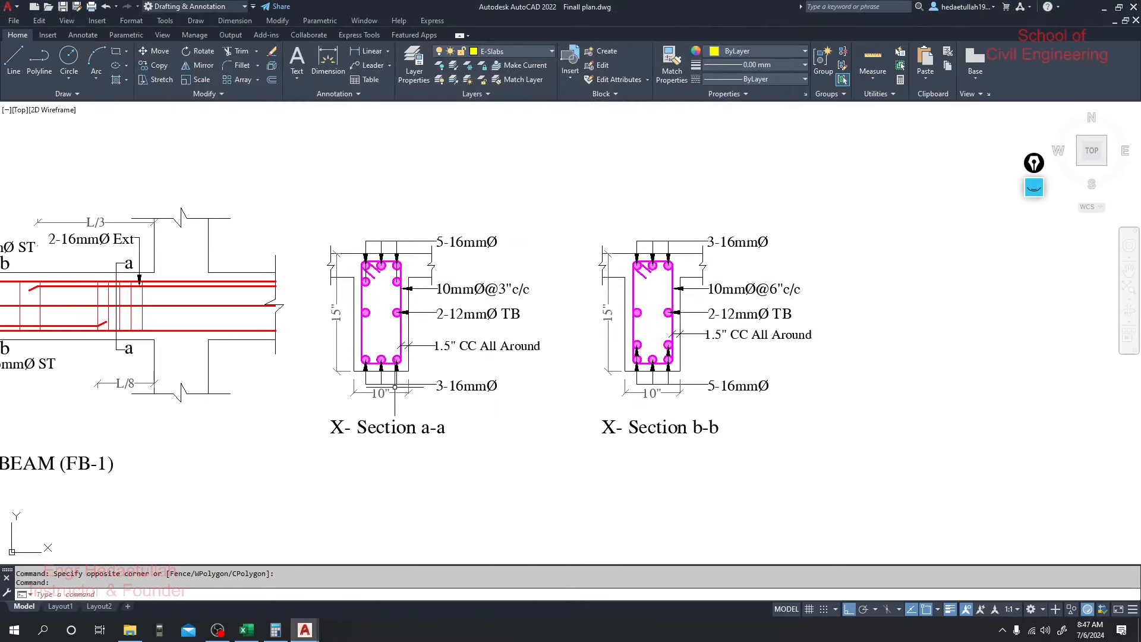
middle_click_drag(369, 373, 772, 386)
mouse_move(324, 413)
middle_mouse_down()
mouse_move(330, 394)
mouse_move(375, 430)
middle_mouse_up()
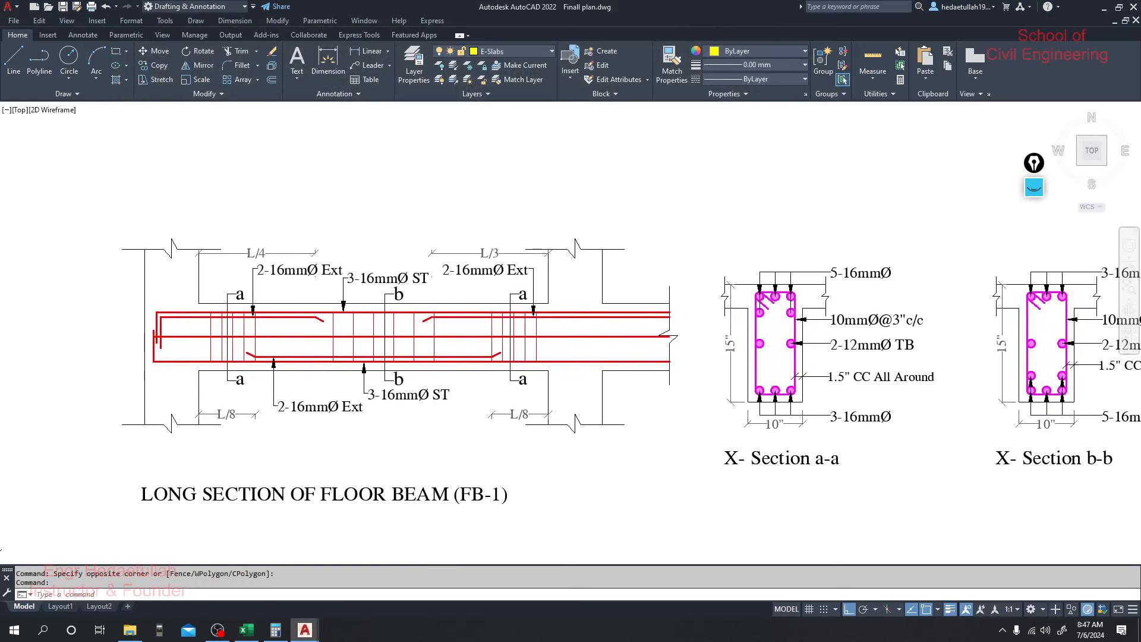
left_click(304, 630)
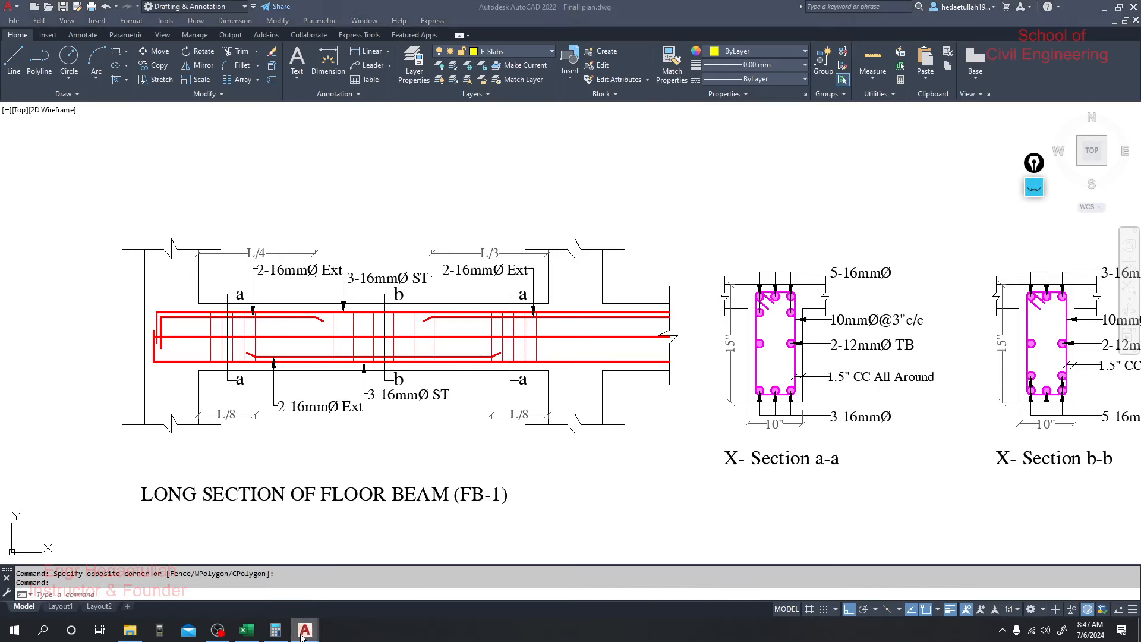
left_click(244, 629)
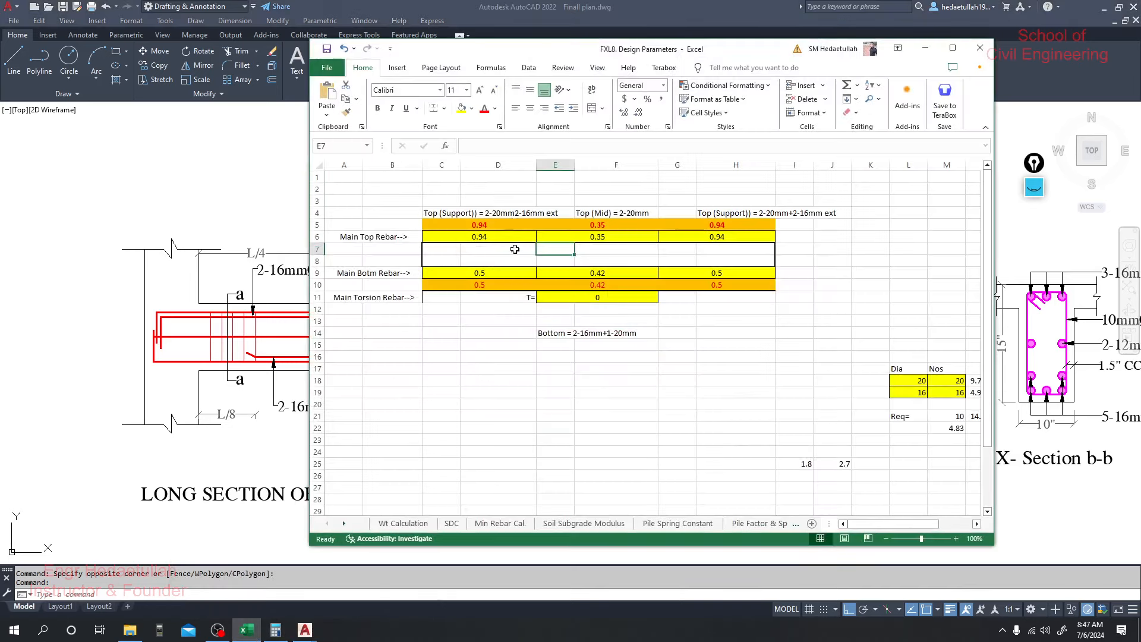
left_click(599, 237)
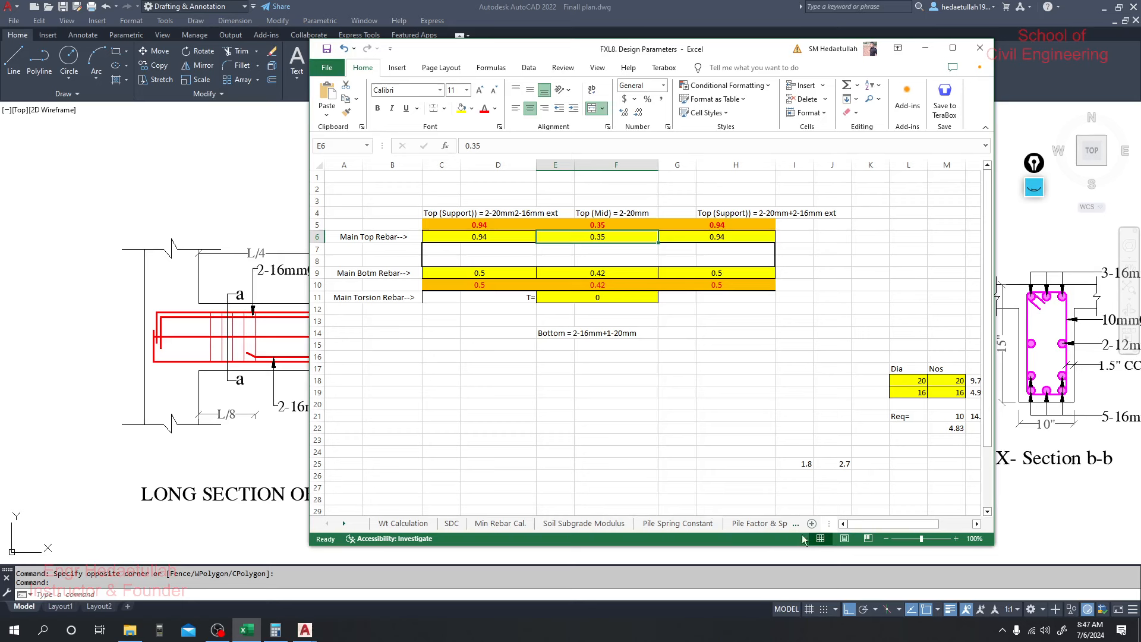
left_click(731, 275)
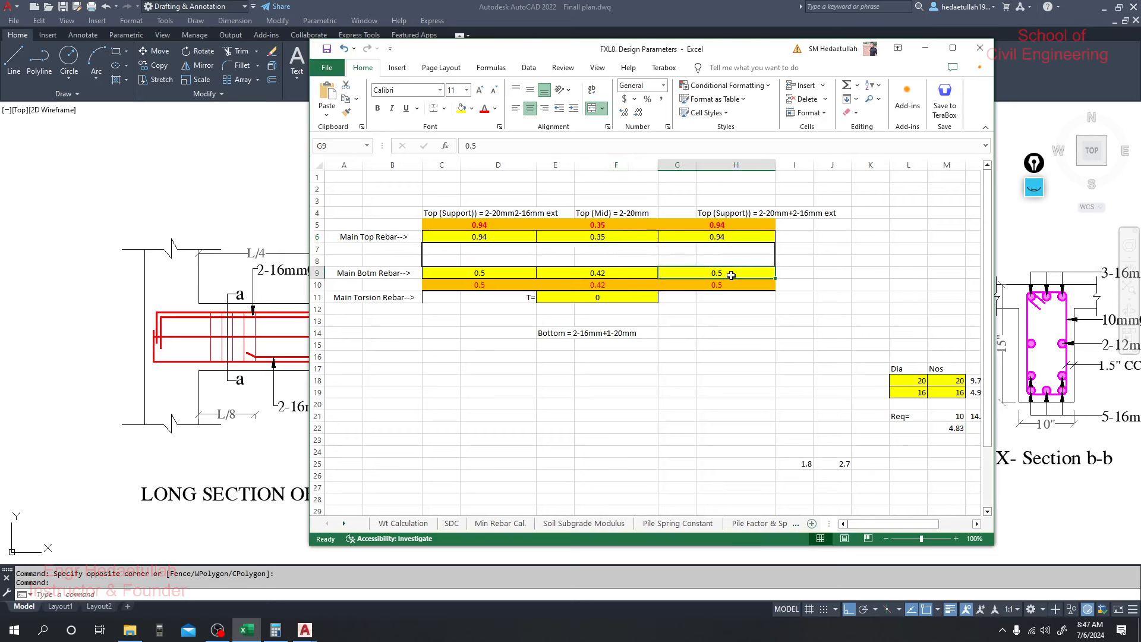
left_click(614, 275)
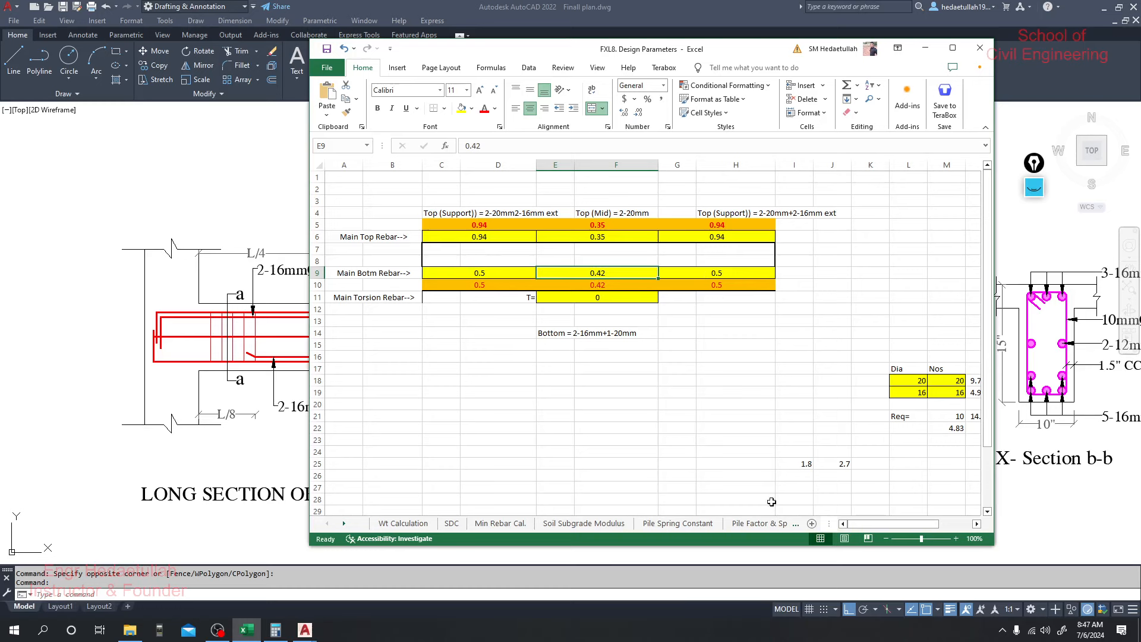
left_click(953, 47)
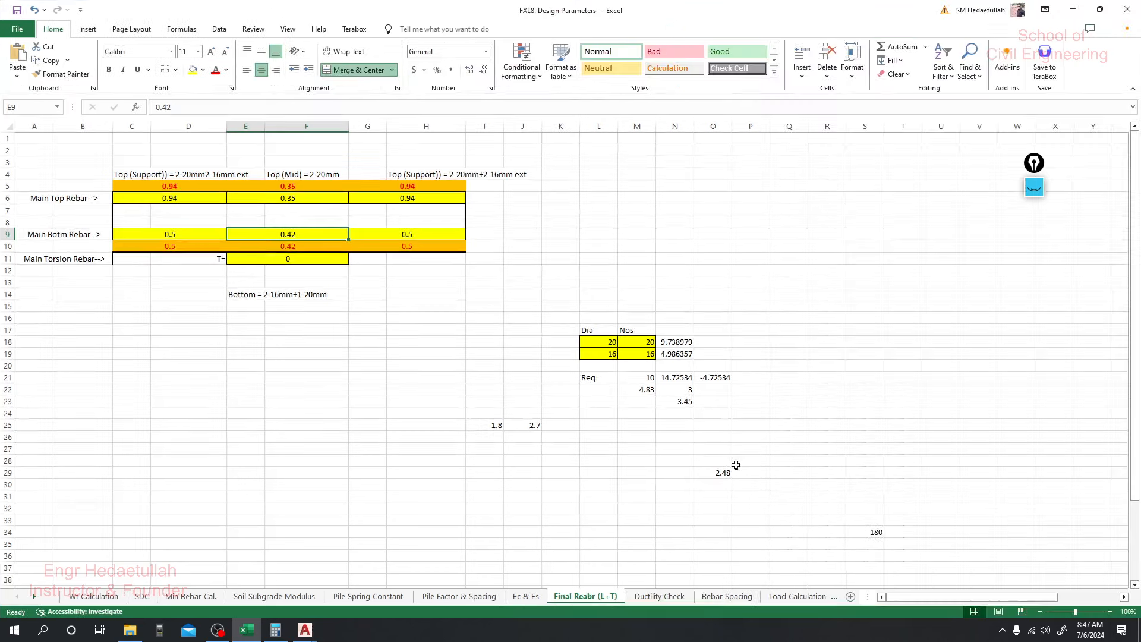
Set the required steel area in the bar diameter and number calculation to 0.42.
left_click(643, 378)
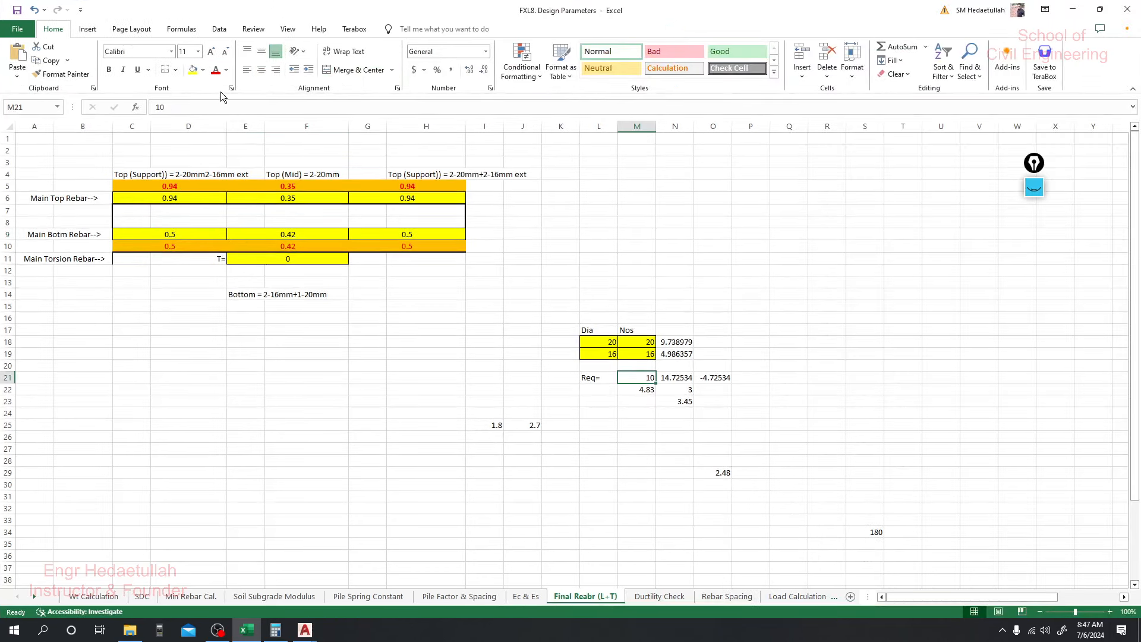
left_click(574, 492)
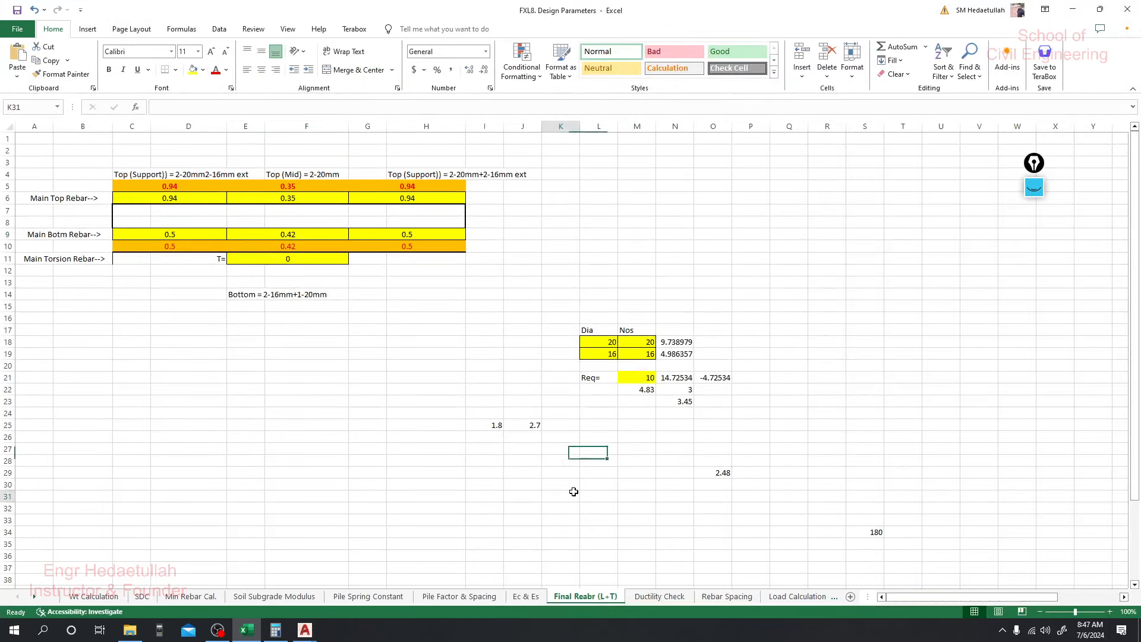
left_click(635, 380)
type("0.42")
key("Return")
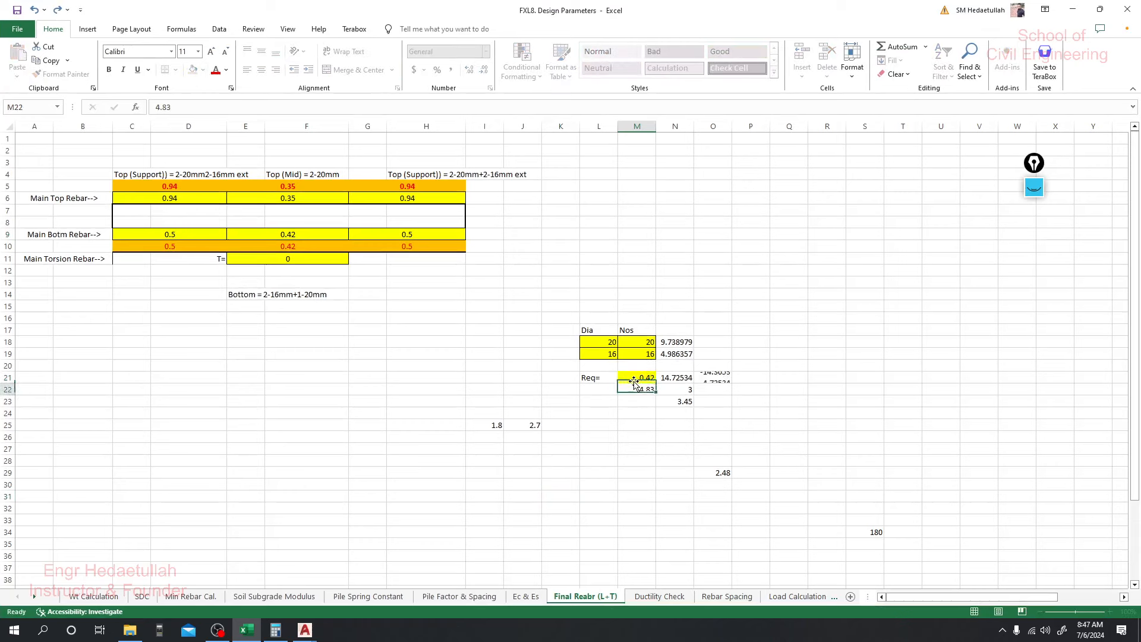
Set the number of 20 mm bars to 0 and the number of 16 mm bars to 2.
left_click(637, 344)
type("0")
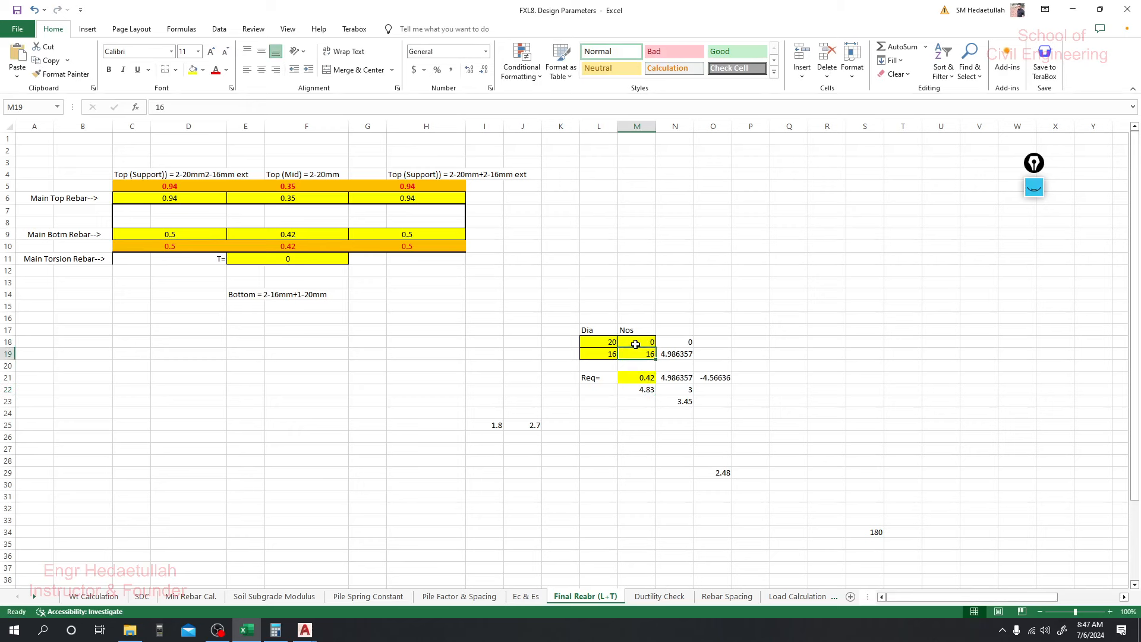
left_click(639, 355)
type("2")
key("Return")
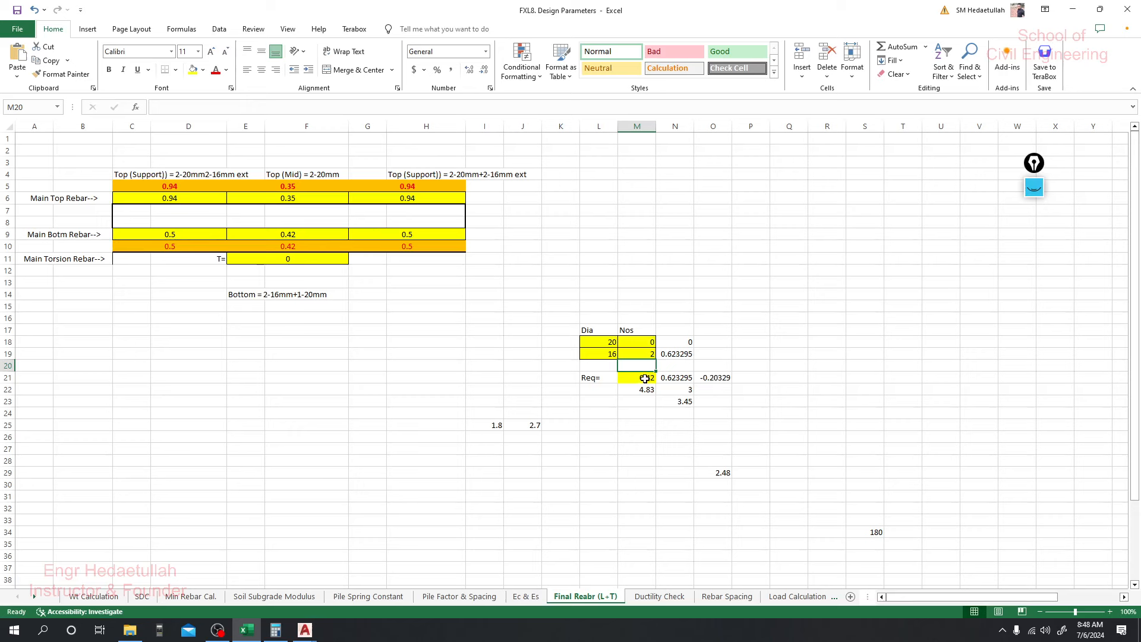
Compare the steel area provided by the 16 mm bars with the main bottom rebar areas at the supports and midspan.
left_click(599, 355)
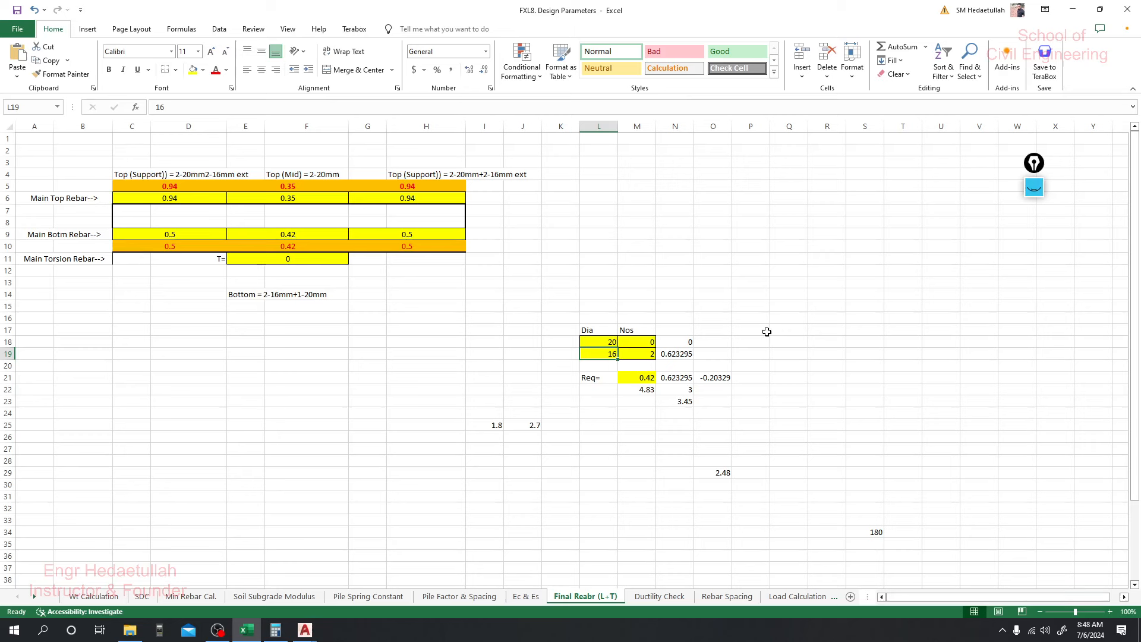
key("Right")
left_click(606, 355)
key("Right")
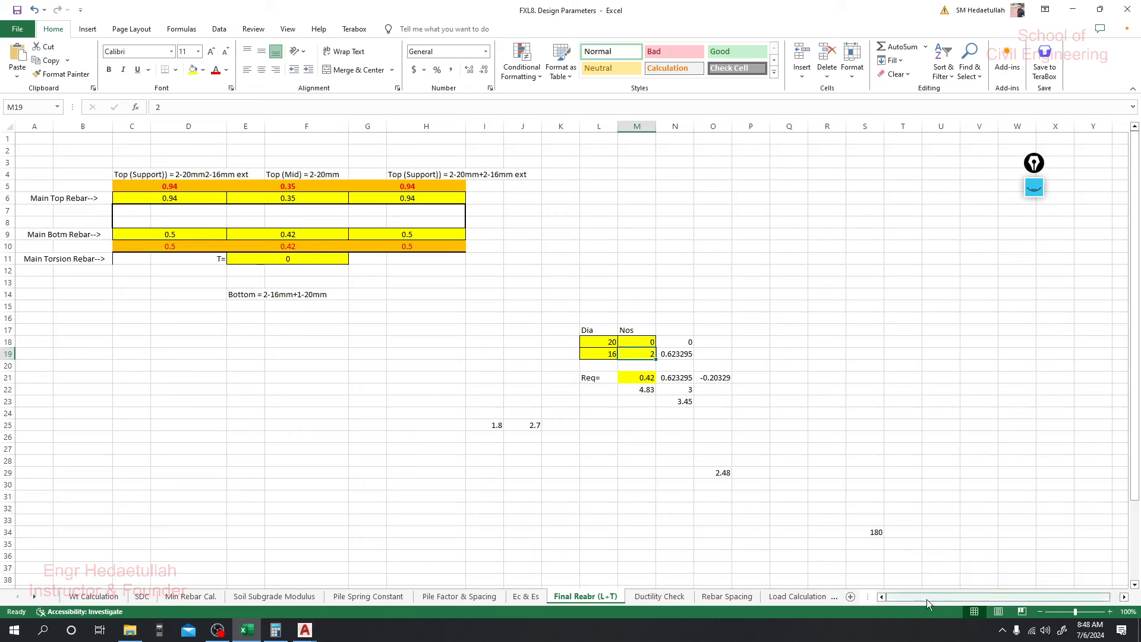
left_click(678, 355)
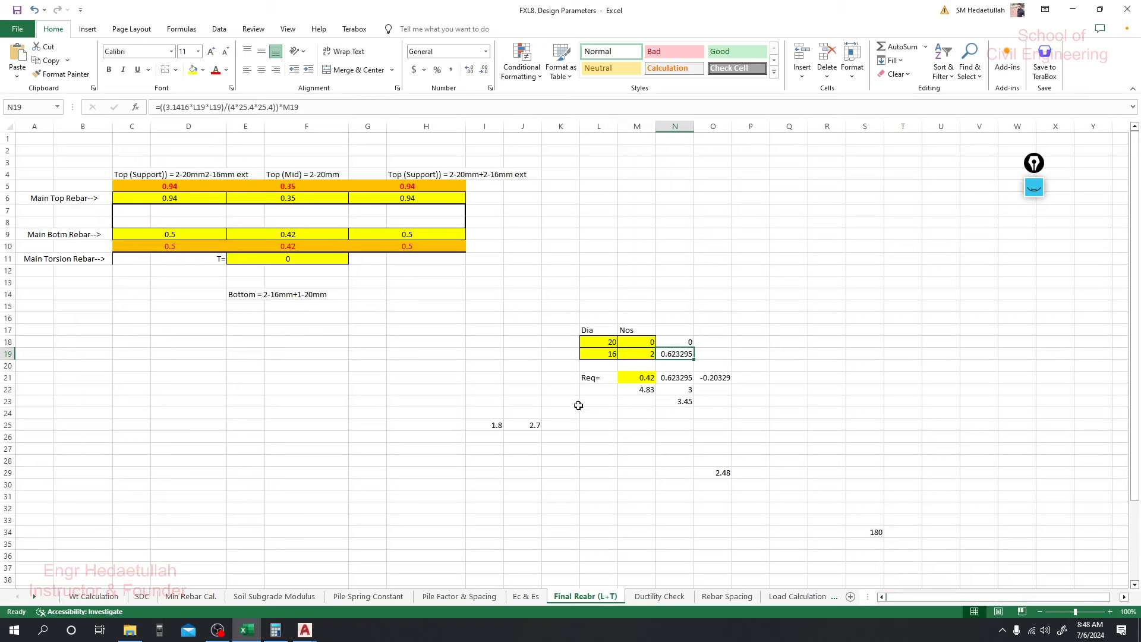
left_click(165, 239)
left_click(290, 238)
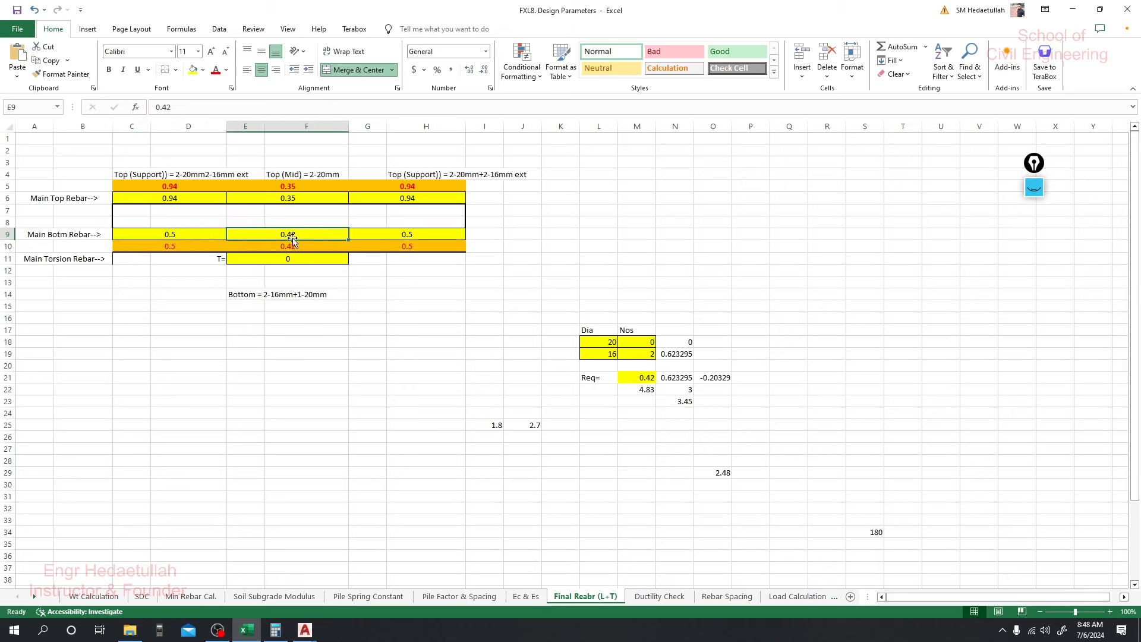
left_click(417, 237)
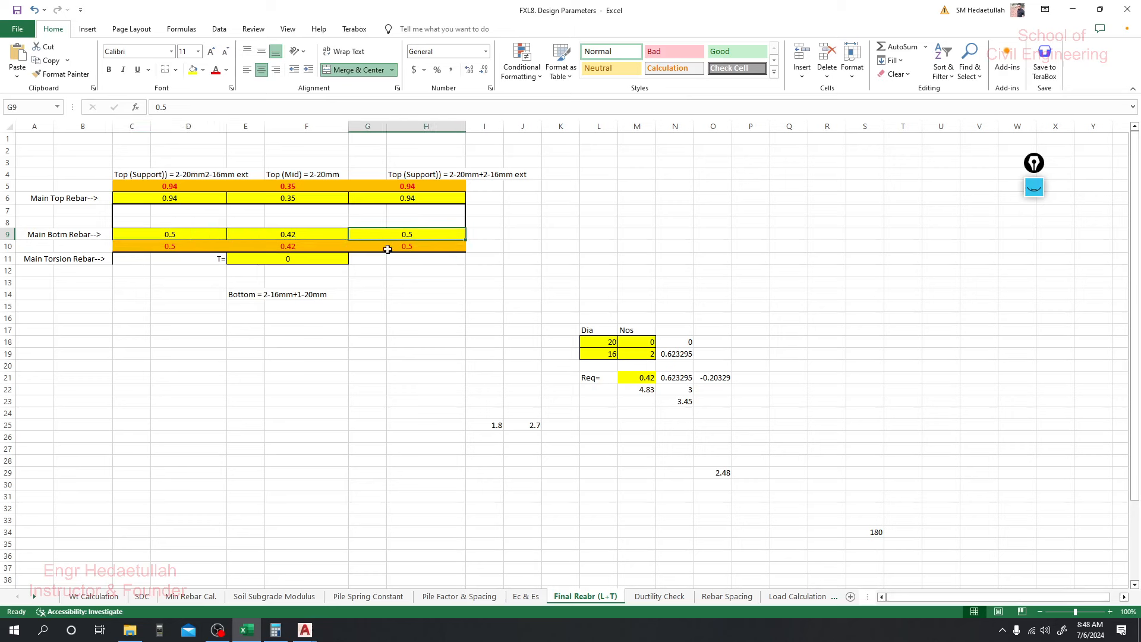
left_click(419, 304)
Set the main bottom rebar area at both supports to 0.8.
left_click(407, 235)
type("0.8")
key("Return")
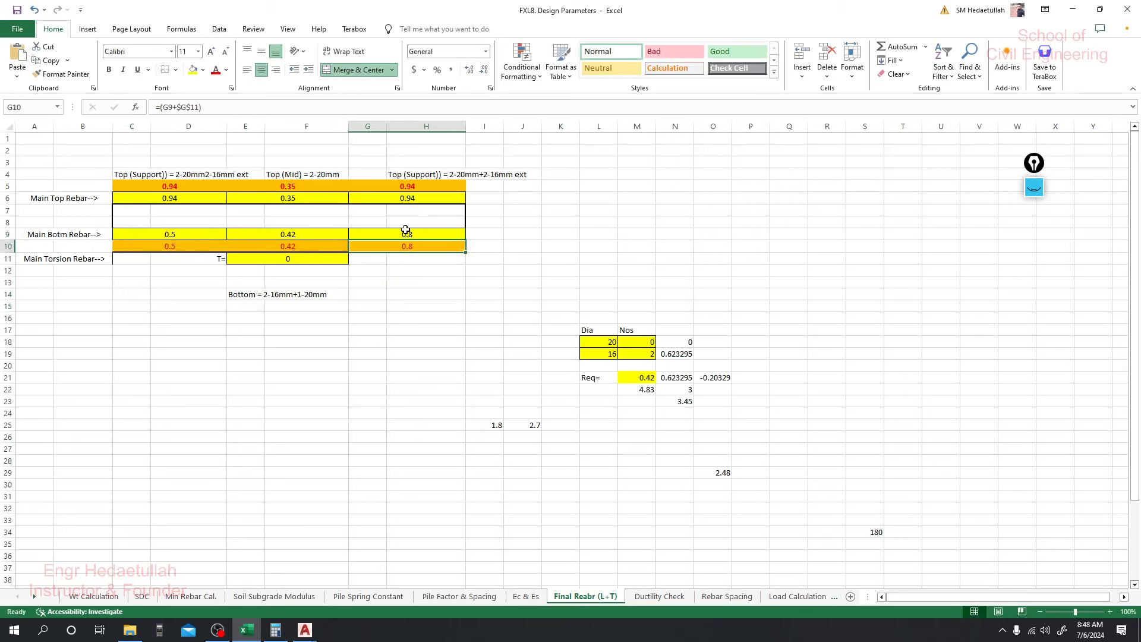
left_click(190, 232)
type("0.")
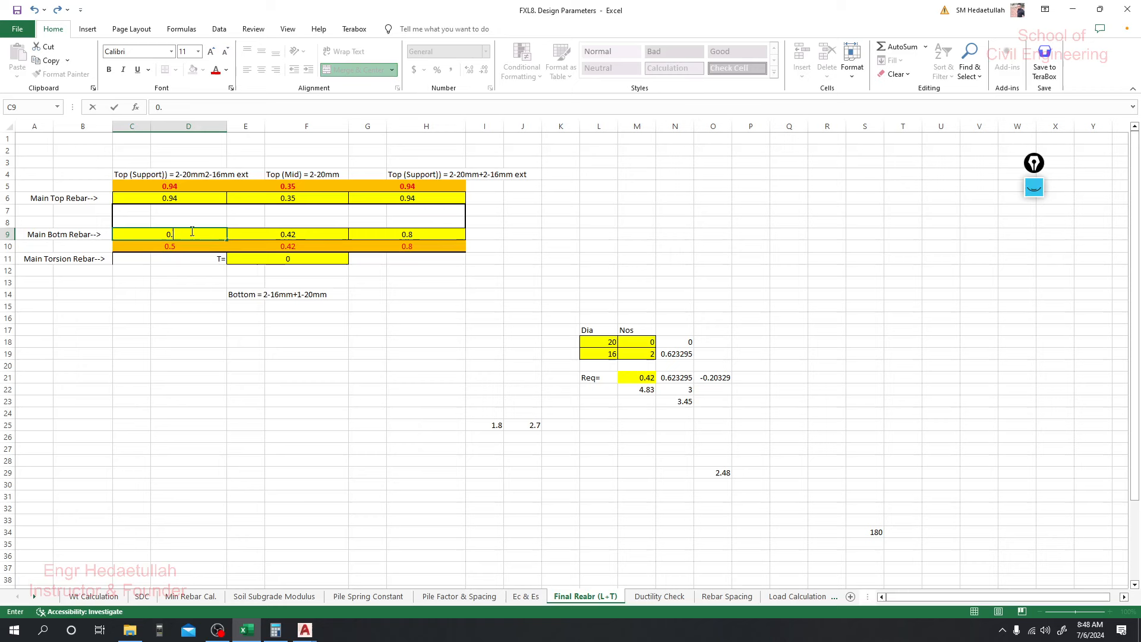
type("8")
key("Return")
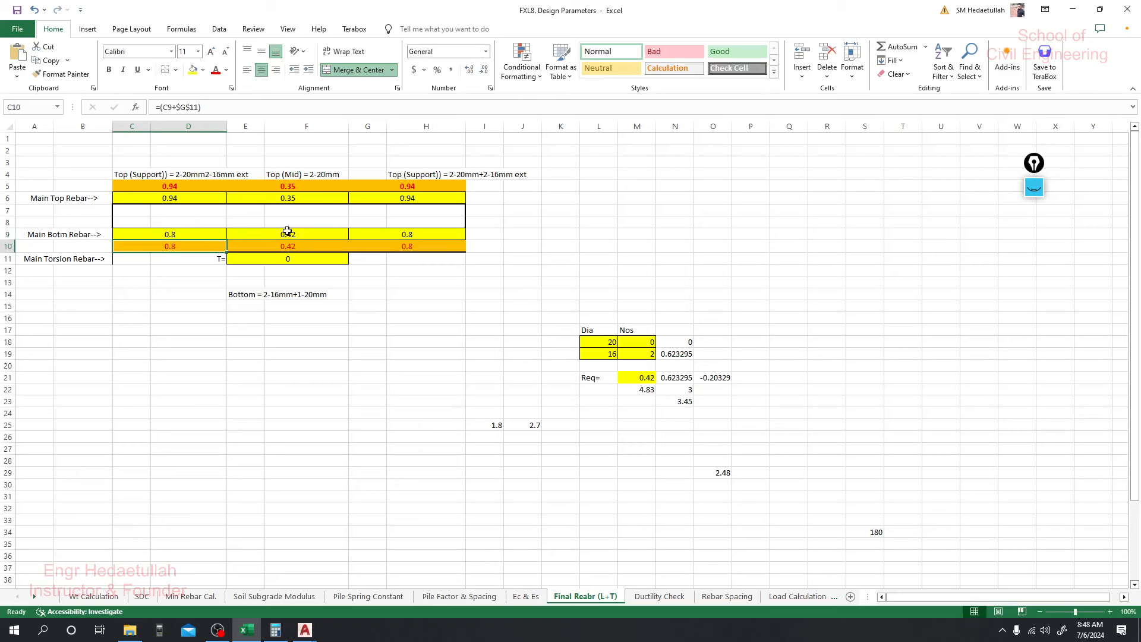
Switch to the Finall plan drawing in AutoCAD and edit the bottom straight bar label of the FB-1 long section to 2-16mmØ ST.
left_click(305, 629)
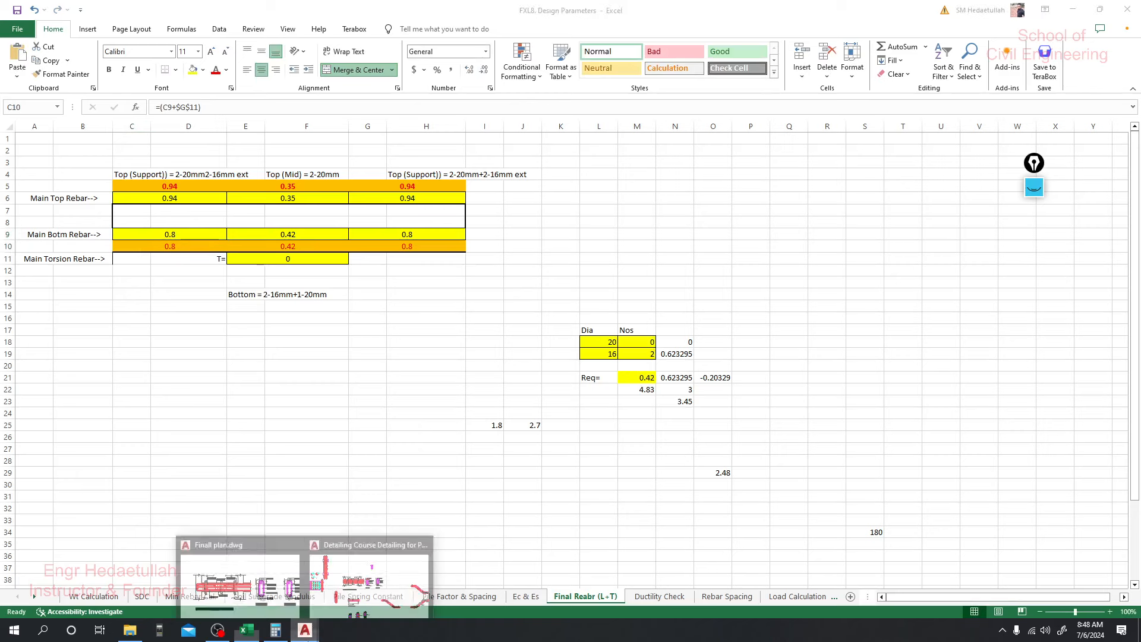
left_click(255, 582)
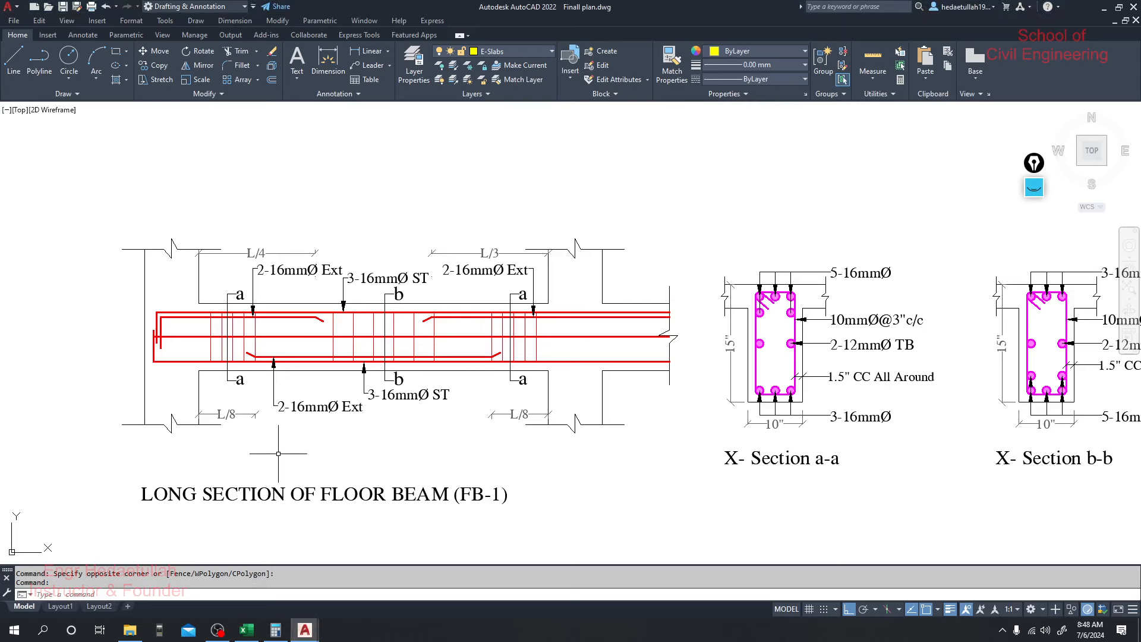
scroll(538, 397, "up", 3)
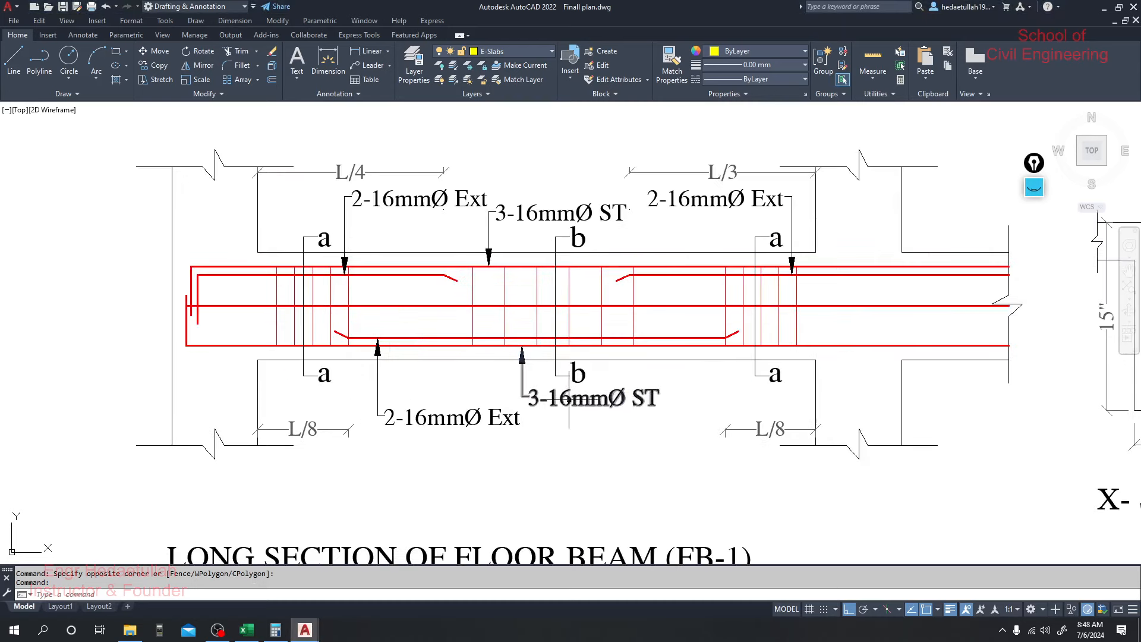
left_click(538, 397)
double_click(538, 397)
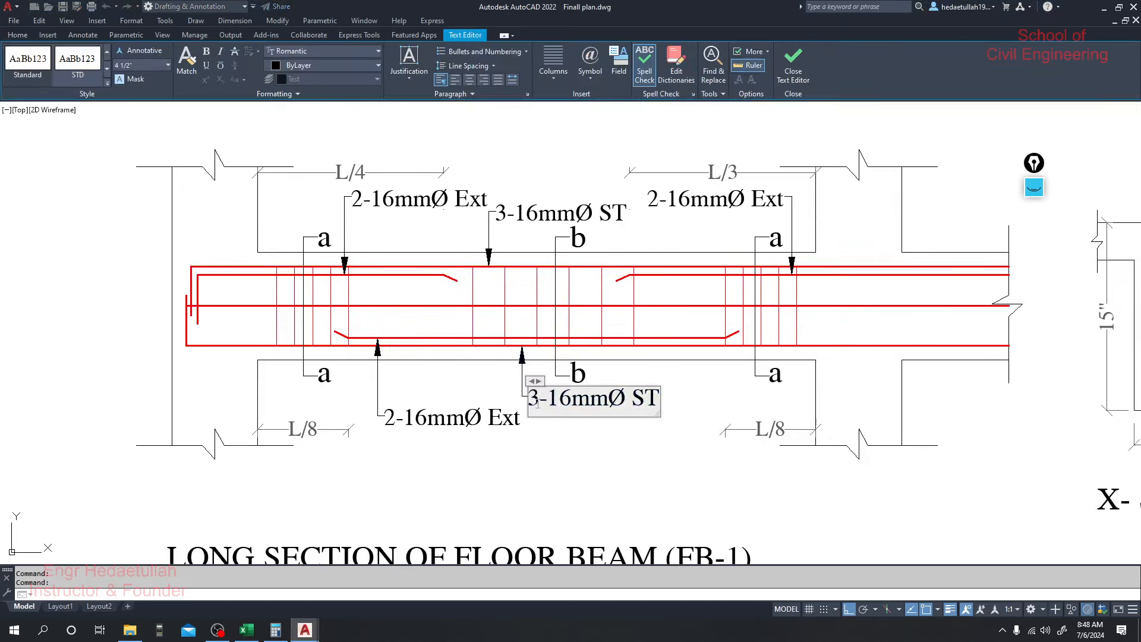
left_click_drag(538, 403, 529, 402)
type("2")
left_click(557, 427)
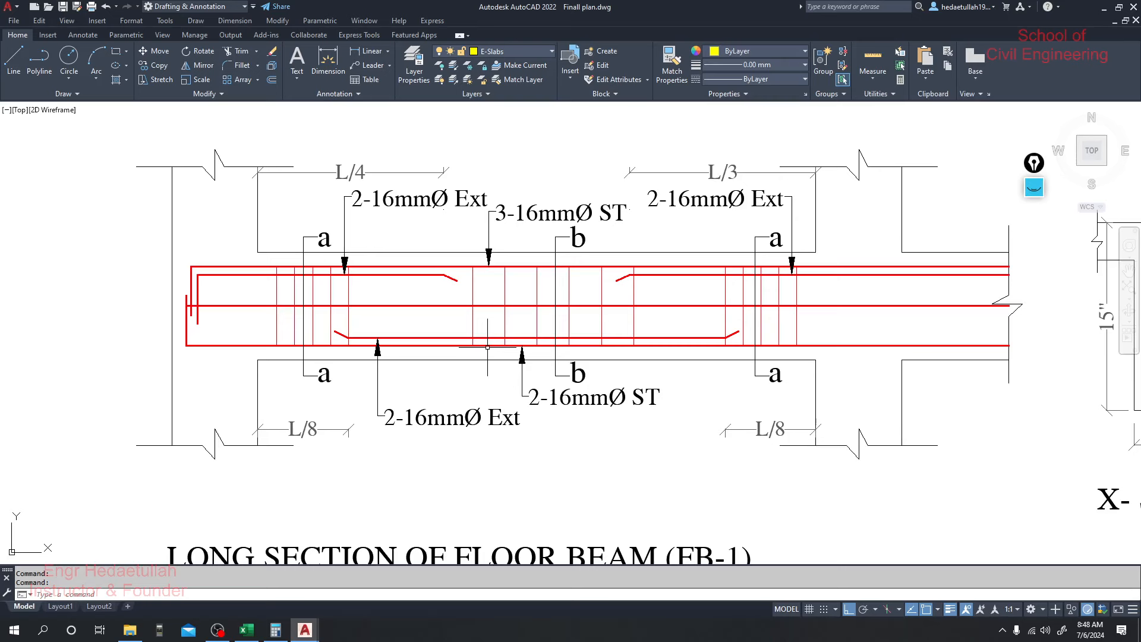
middle_click_drag(441, 384, 434, 382)
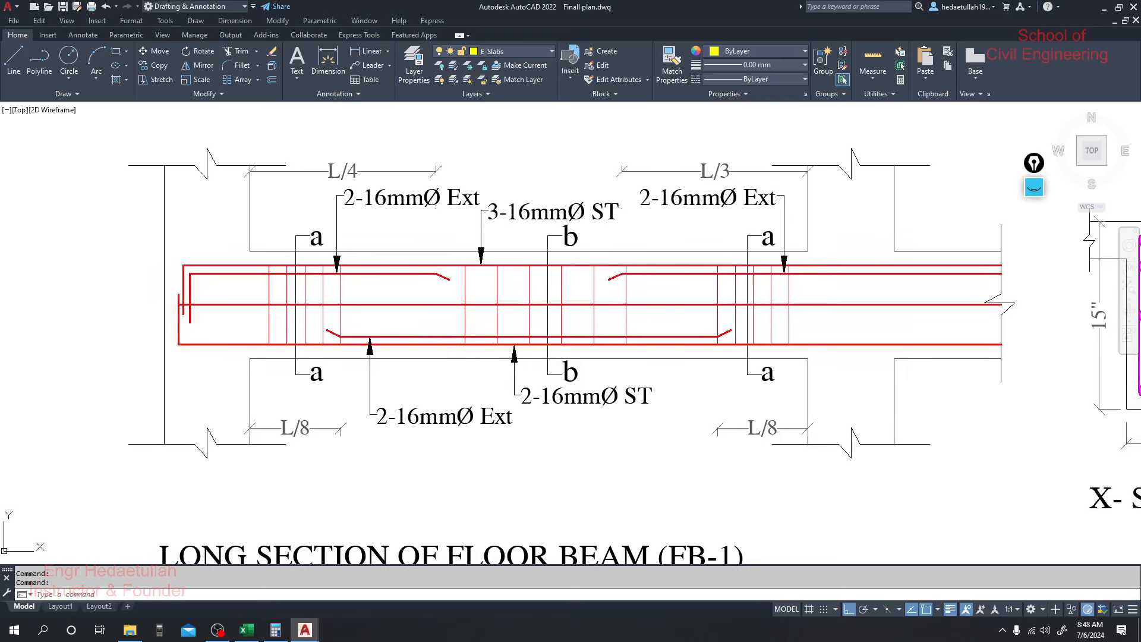
Return to the Excel rebar sheet and undo the bottom rebar area changes at both supports.
left_click(305, 630)
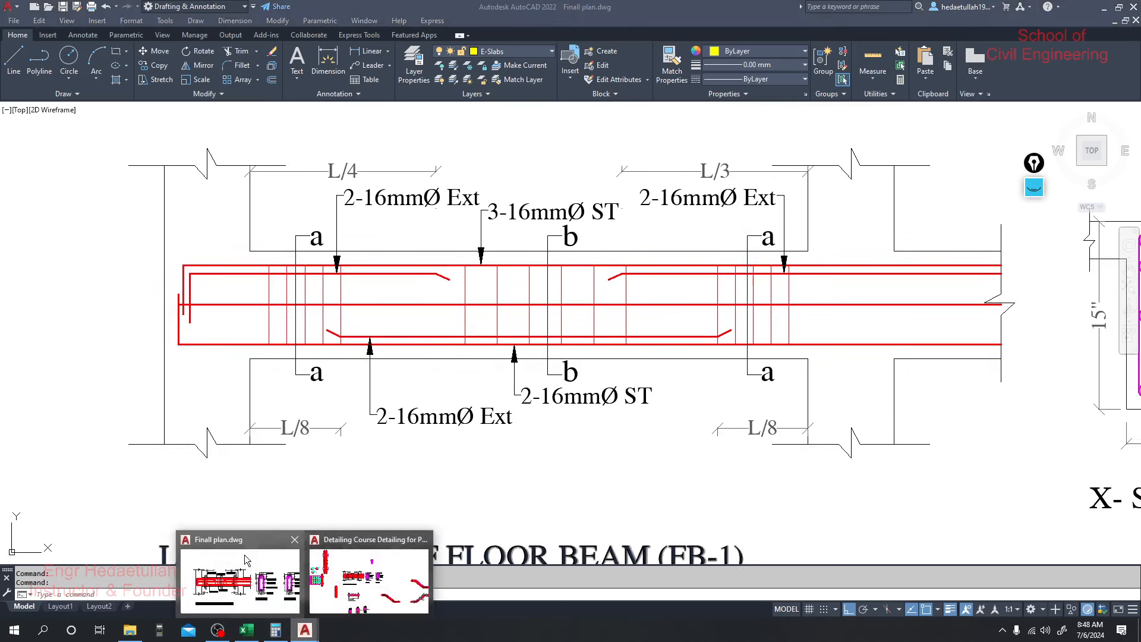
left_click(246, 630)
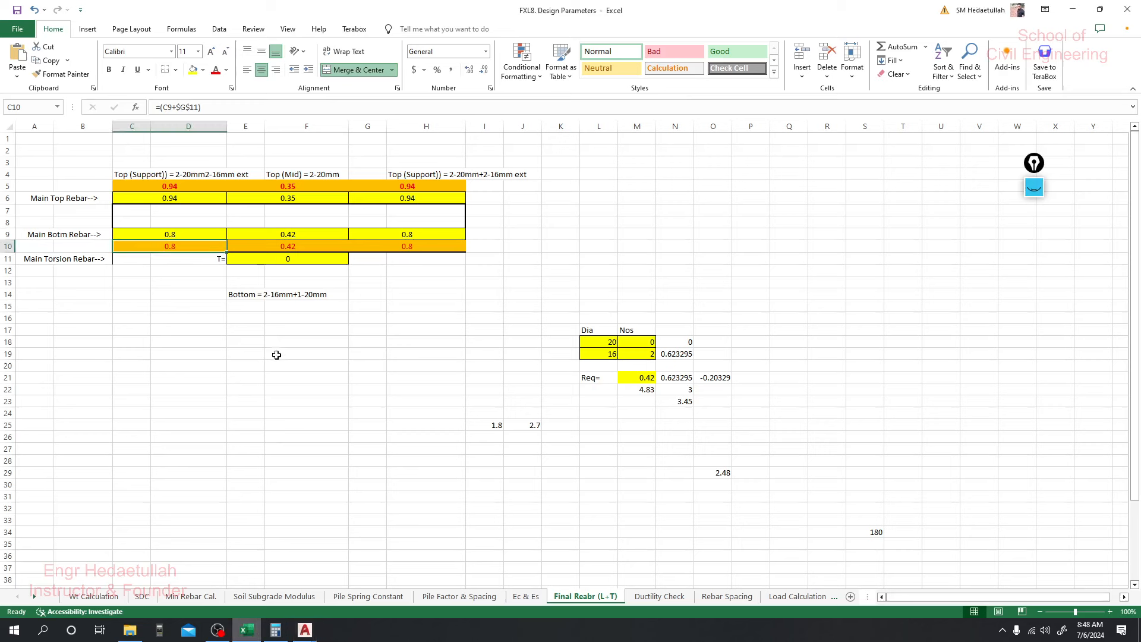
left_click(240, 406)
left_click(200, 234)
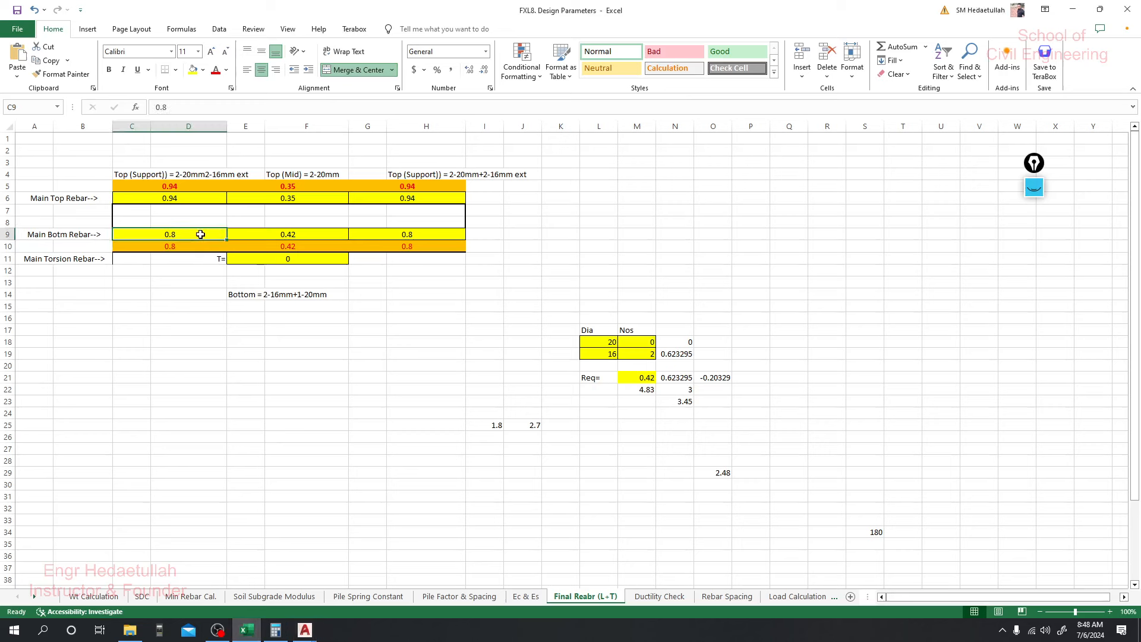
key("ctrl+z")
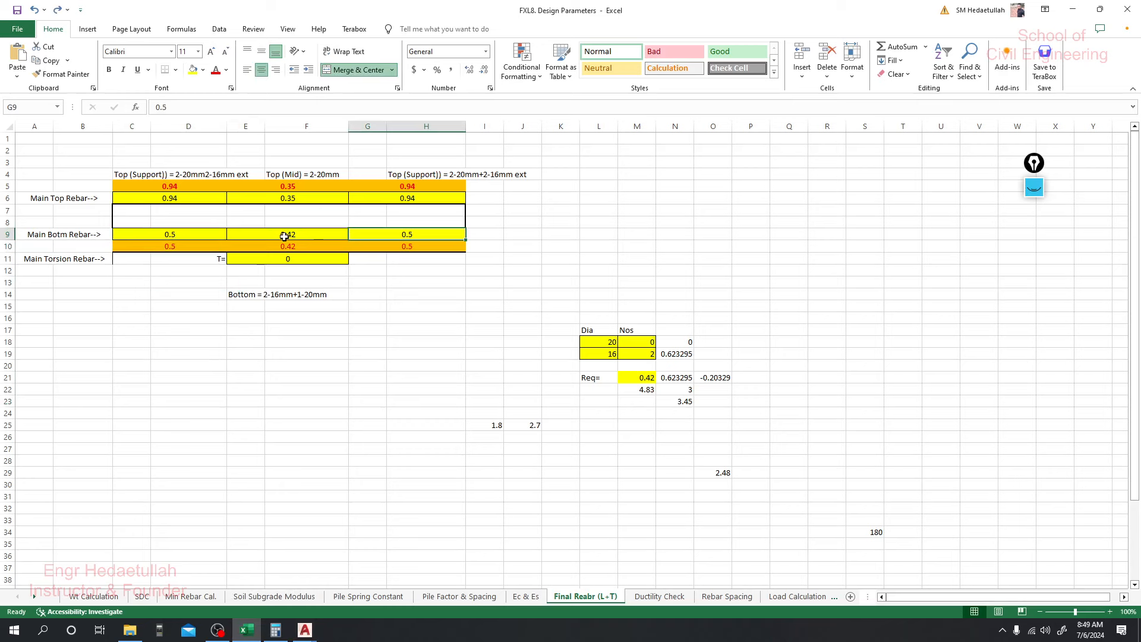
Compare the main bottom rebar areas at both supports with the midspan area.
left_click(168, 237)
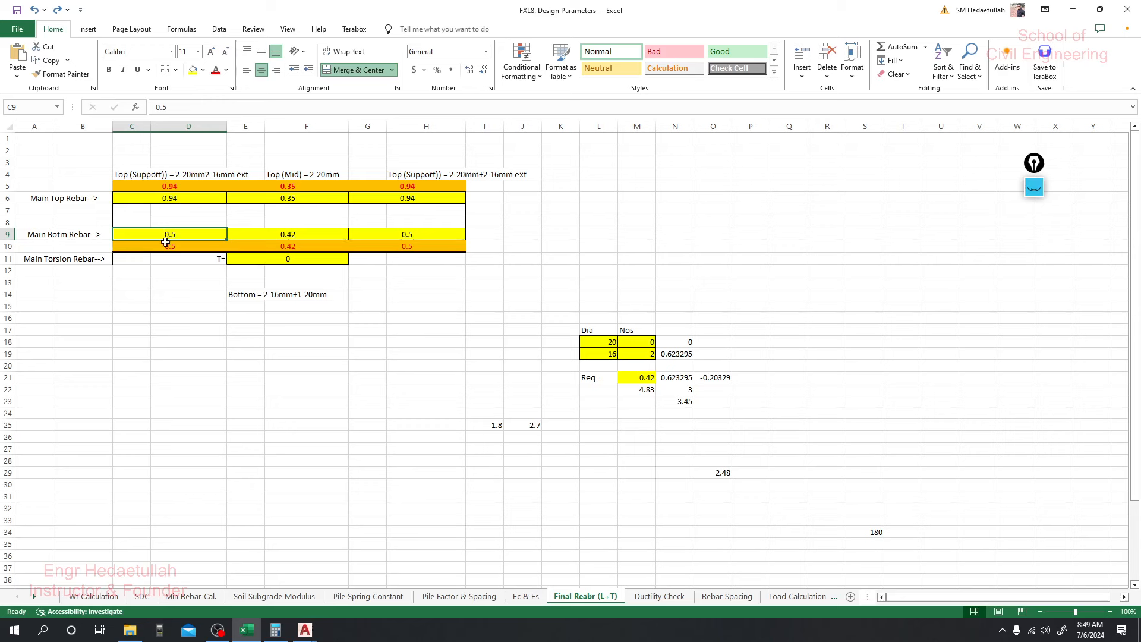
left_click(288, 233)
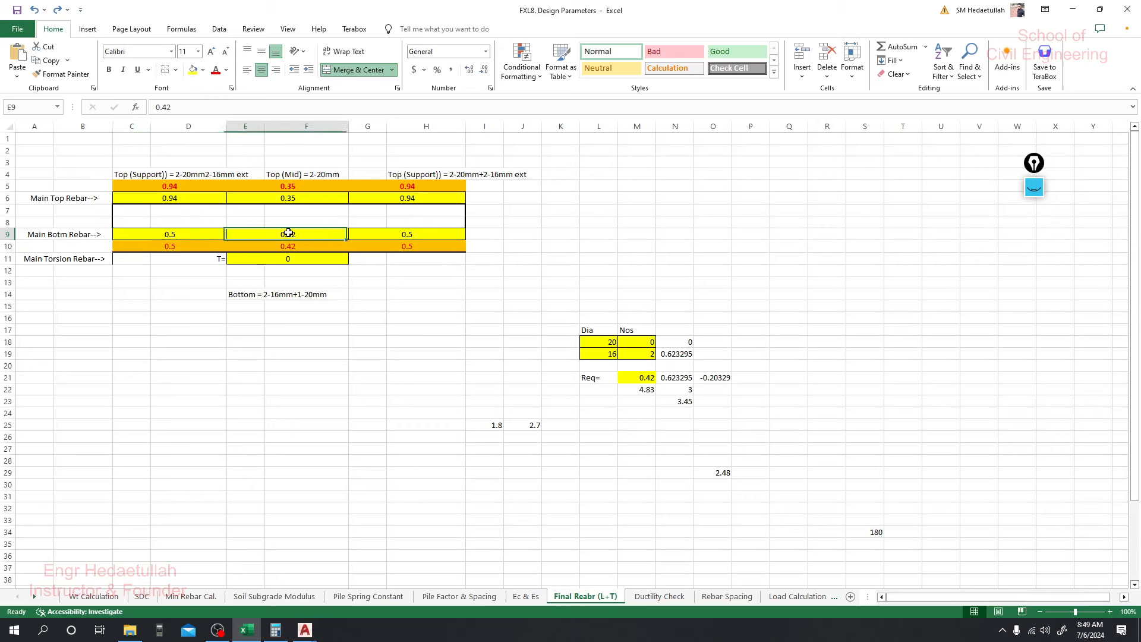
left_click(176, 233)
left_click(295, 233)
left_click(143, 234)
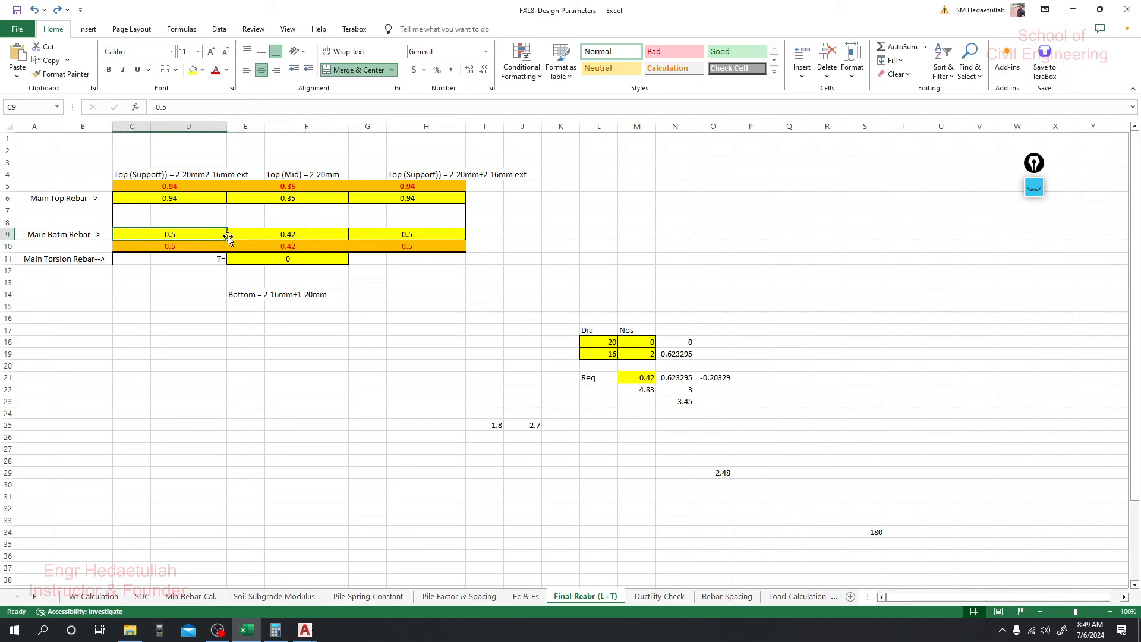
left_click(445, 234)
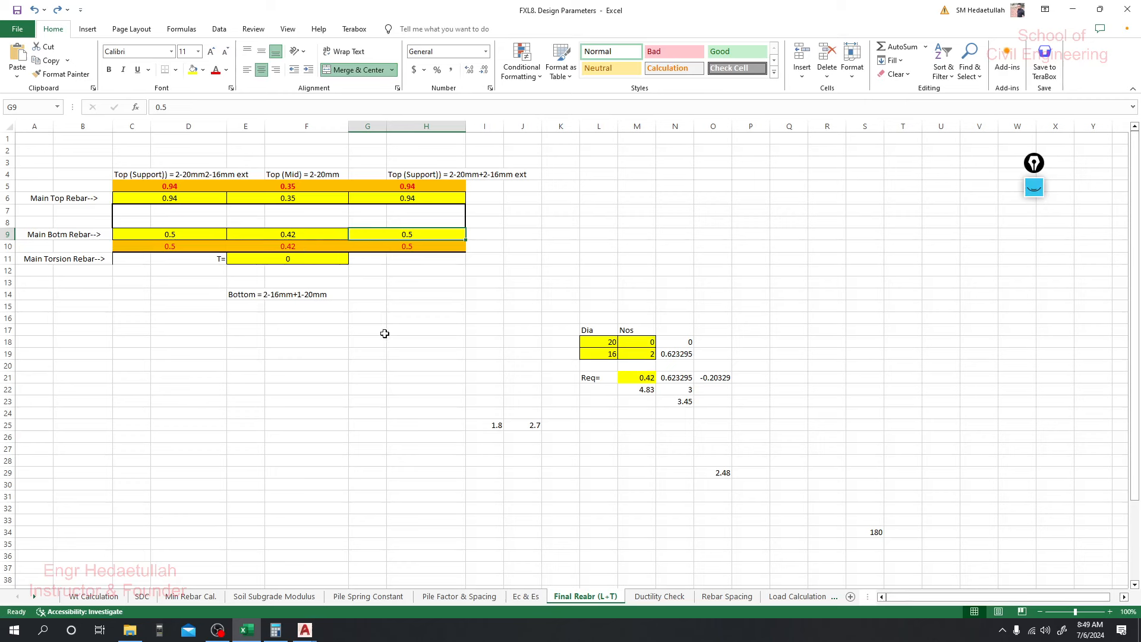
Set the main bottom rebar area at midspan to 0.8.
left_click(275, 232)
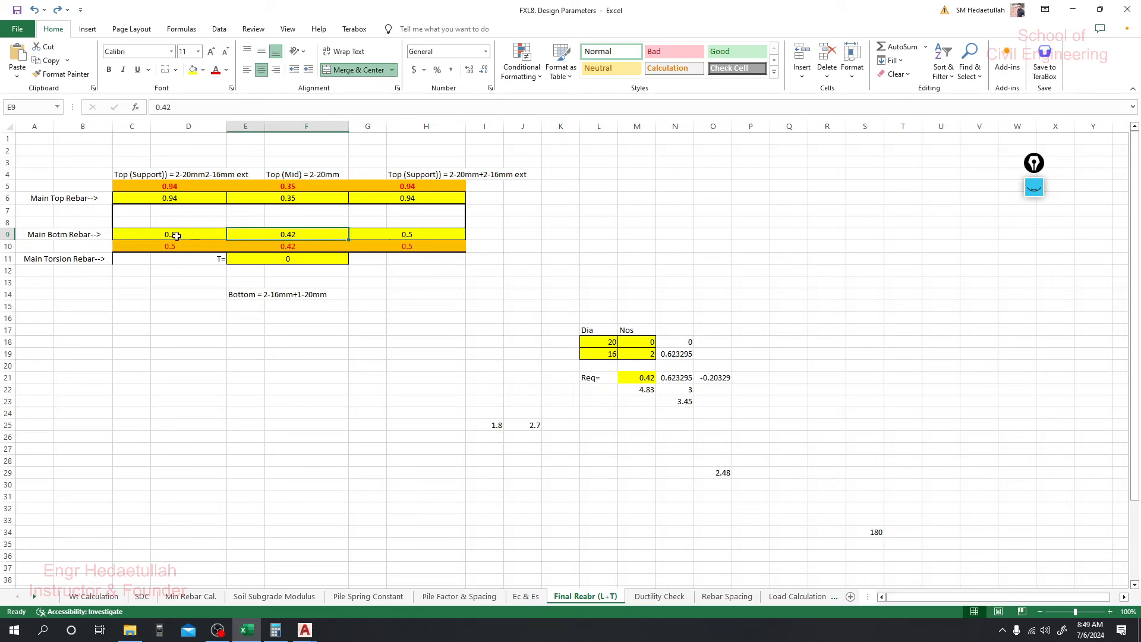
left_click(364, 326)
left_click(296, 233)
type("0.")
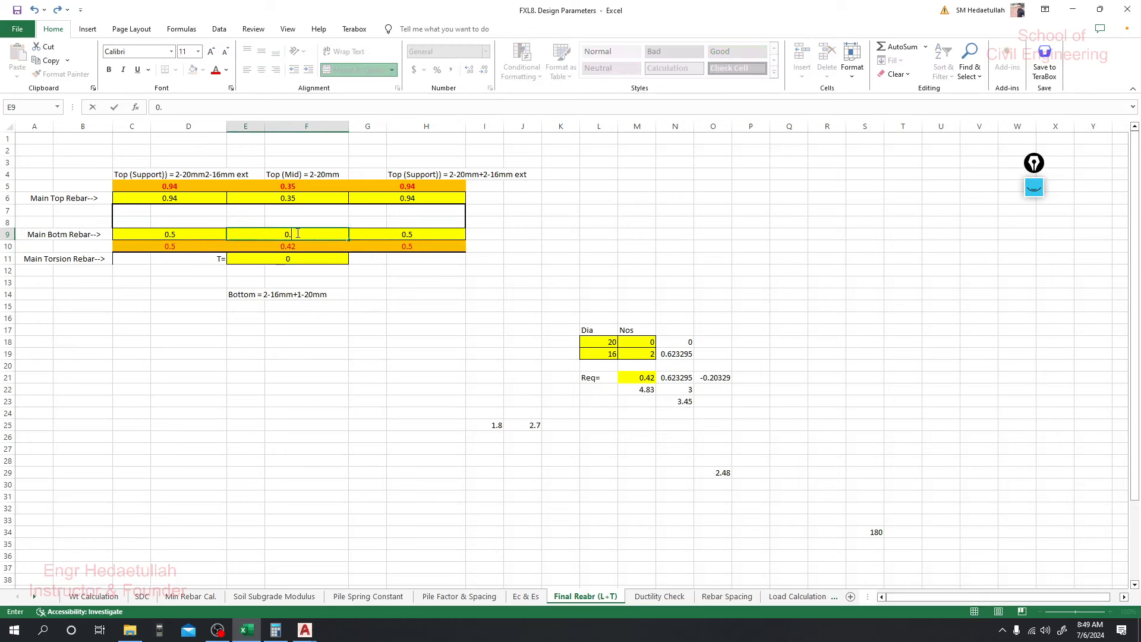
type("8")
key("Return")
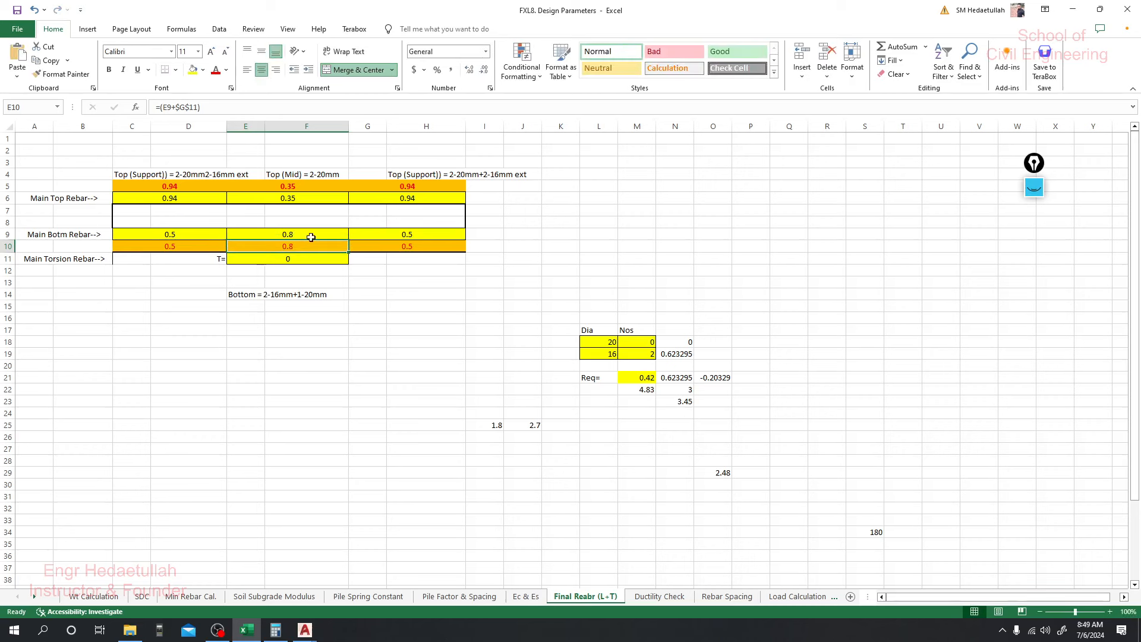
Compare the support and midspan bottom rebar areas with the bottom bars in the FB-1 long section of the Finall plan drawing in AutoCAD.
left_click(179, 234)
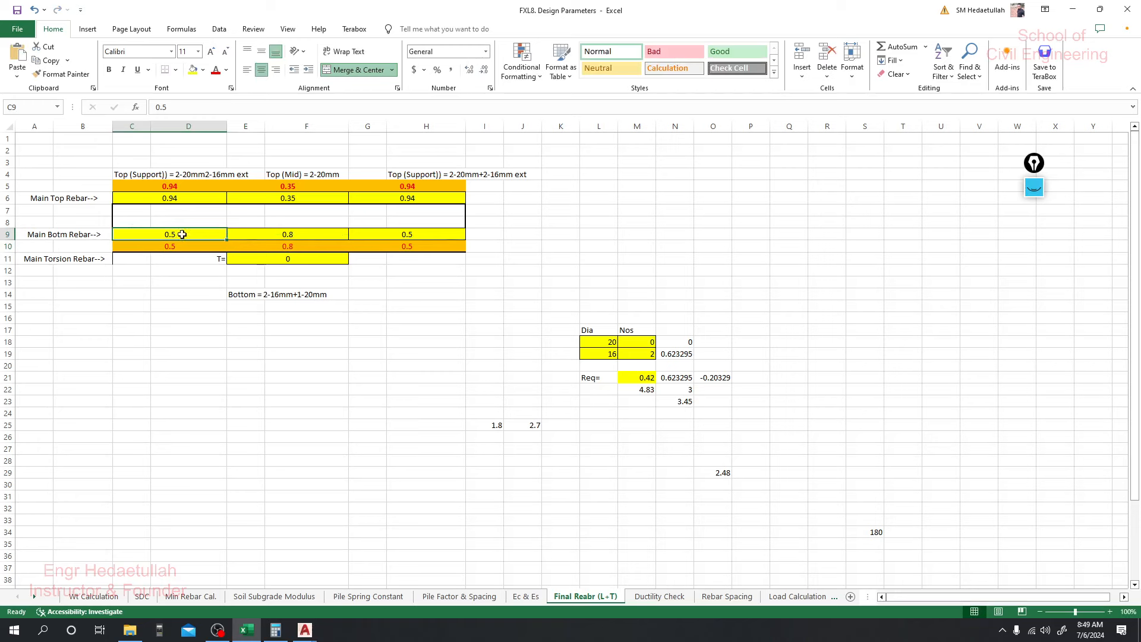
left_click(423, 234)
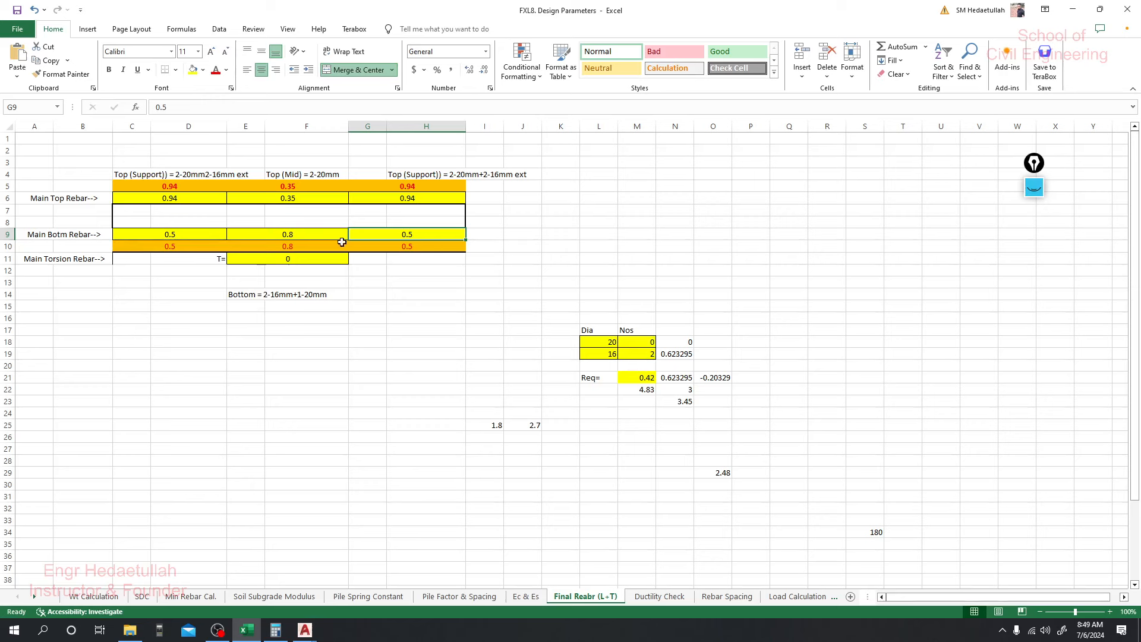
left_click(297, 232)
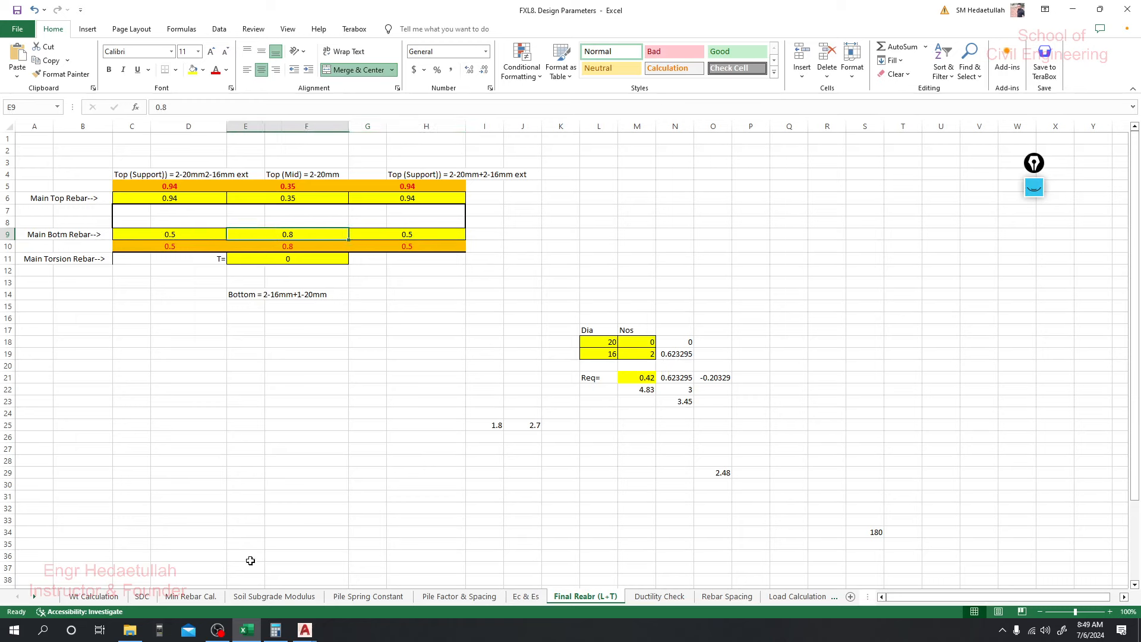
left_click(305, 630)
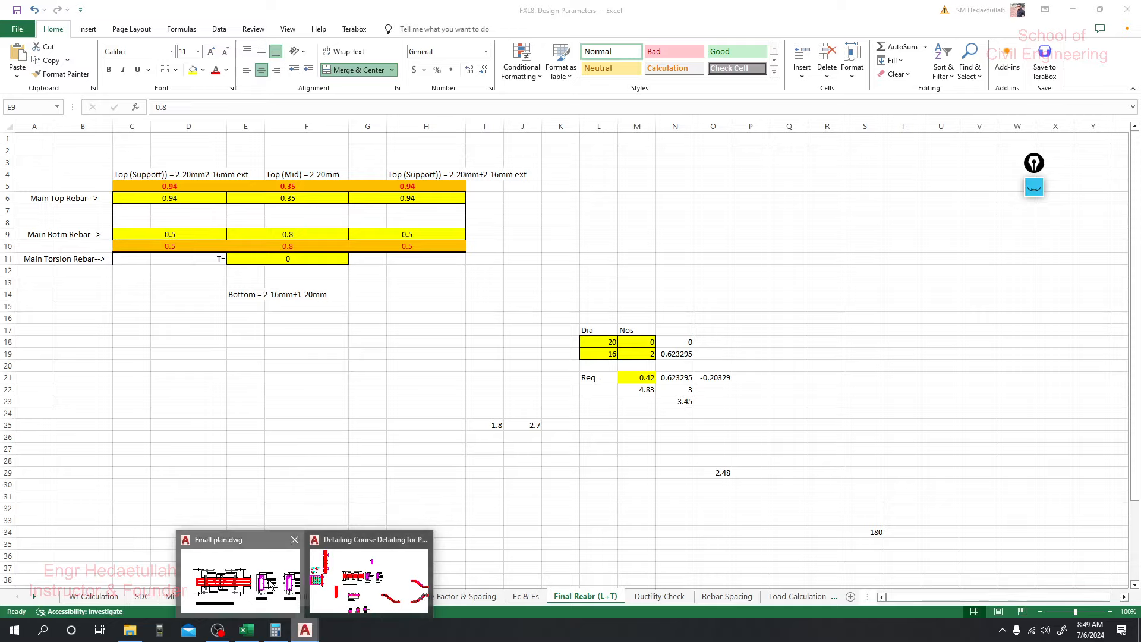
left_click(249, 576)
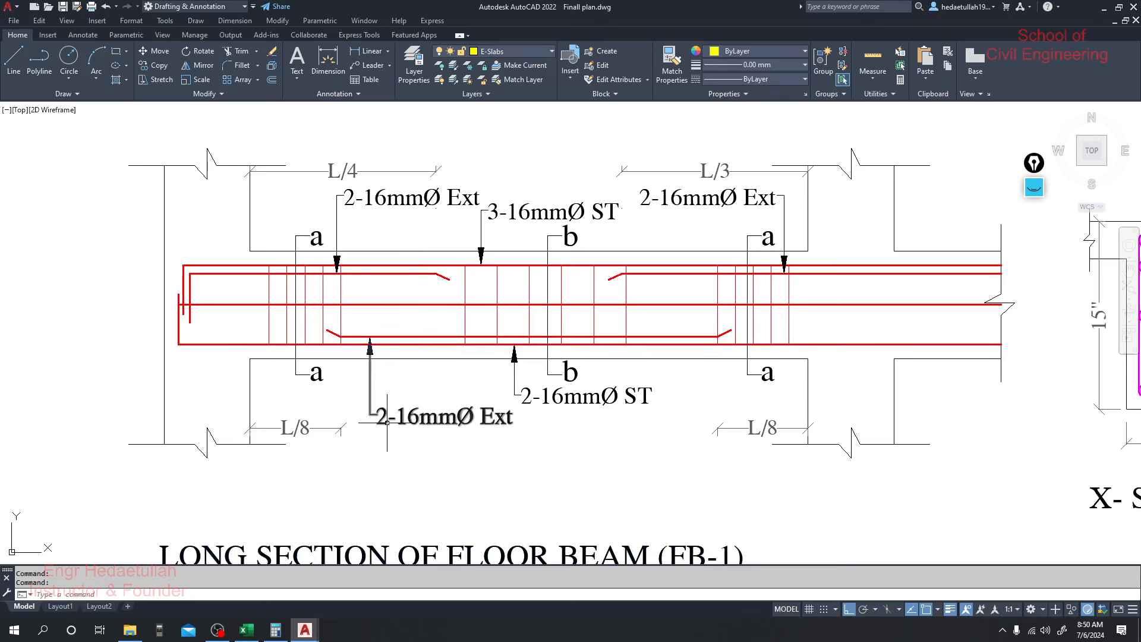
Return to the Excel rebar sheet and set the number of 16 mm bars to 3 and the required area to 0.8.
left_click(255, 633)
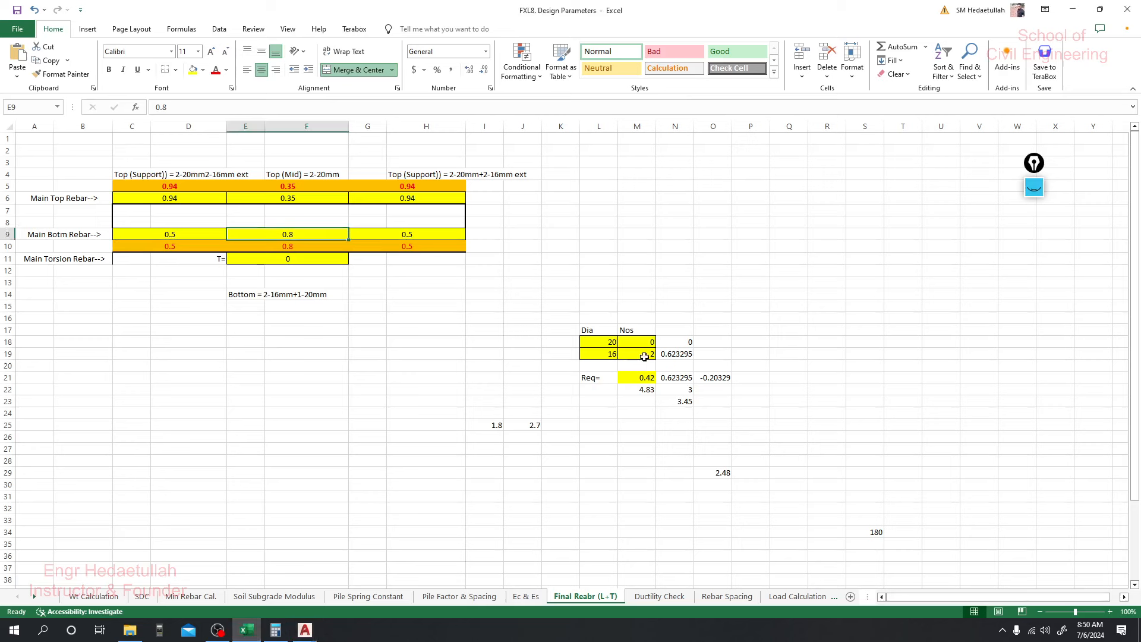
left_click(642, 354)
type("3")
key("Return")
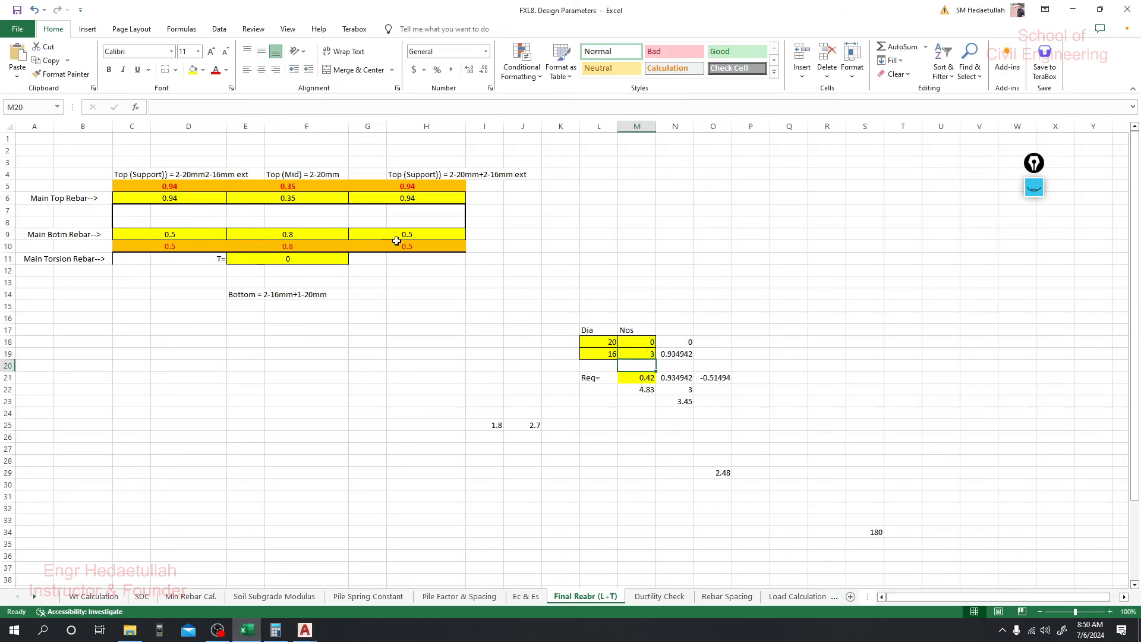
left_click(638, 378)
type("0.8")
key("Return")
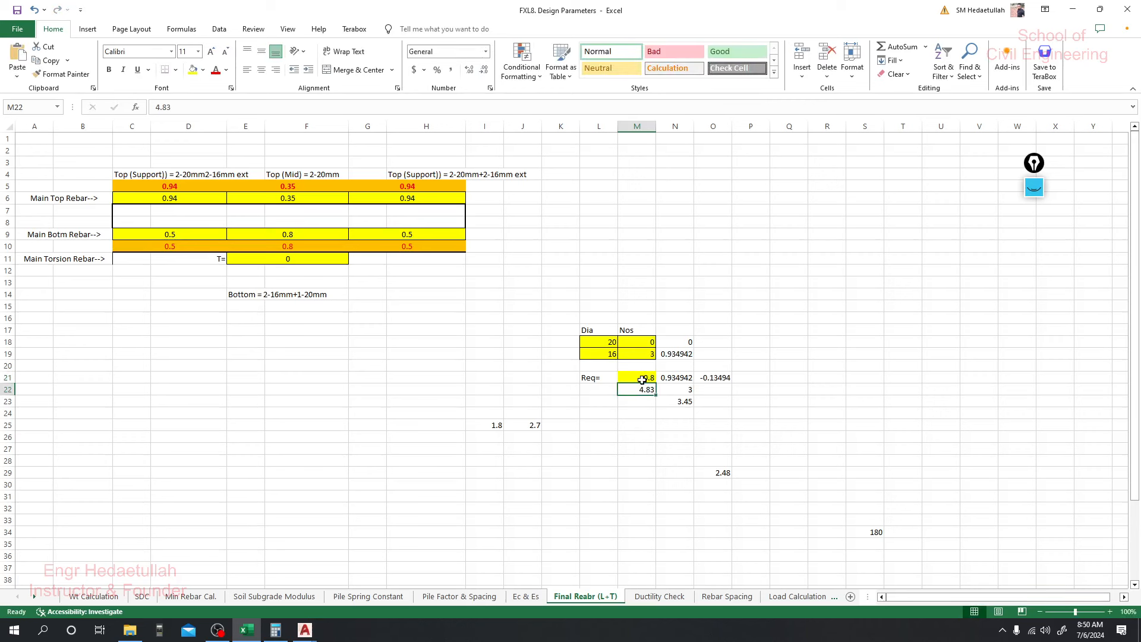
Switch to the Finall plan drawing in AutoCAD and edit the bottom extra bar label of the FB-1 long section to 1-16mmØ Ext.
left_click(296, 630)
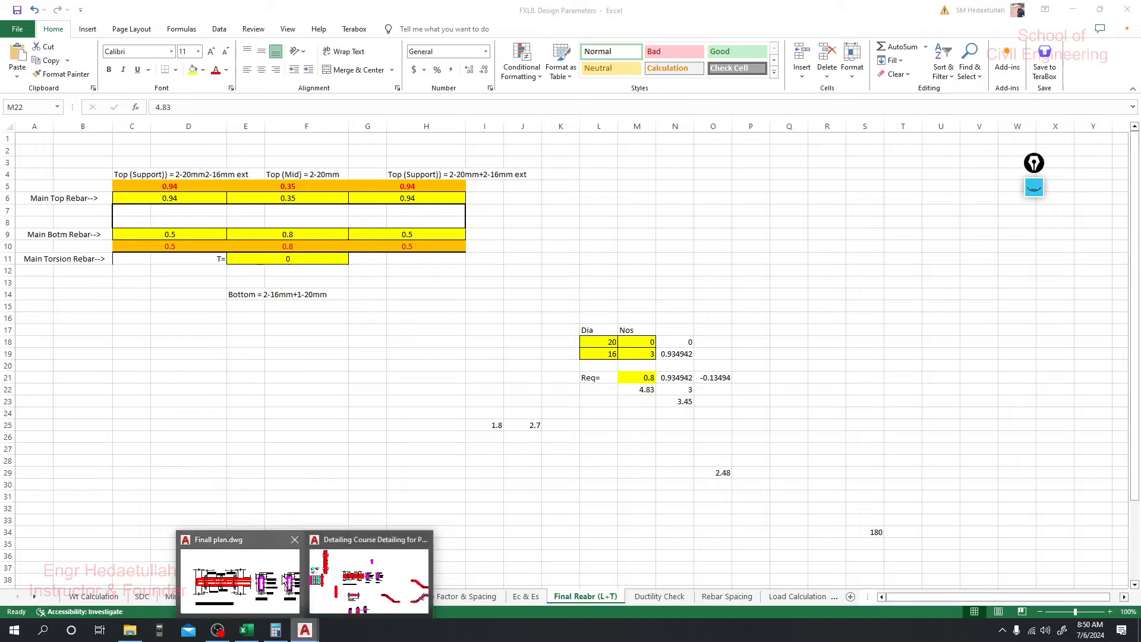
left_click(253, 586)
left_click(452, 410)
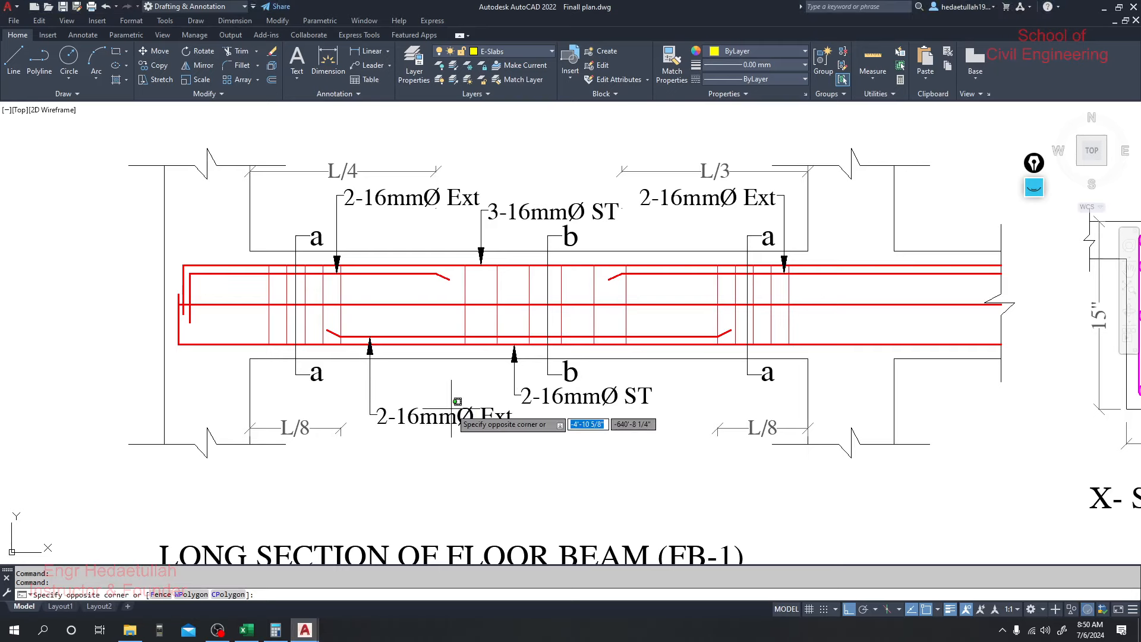
double_click(436, 418)
double_click(402, 418)
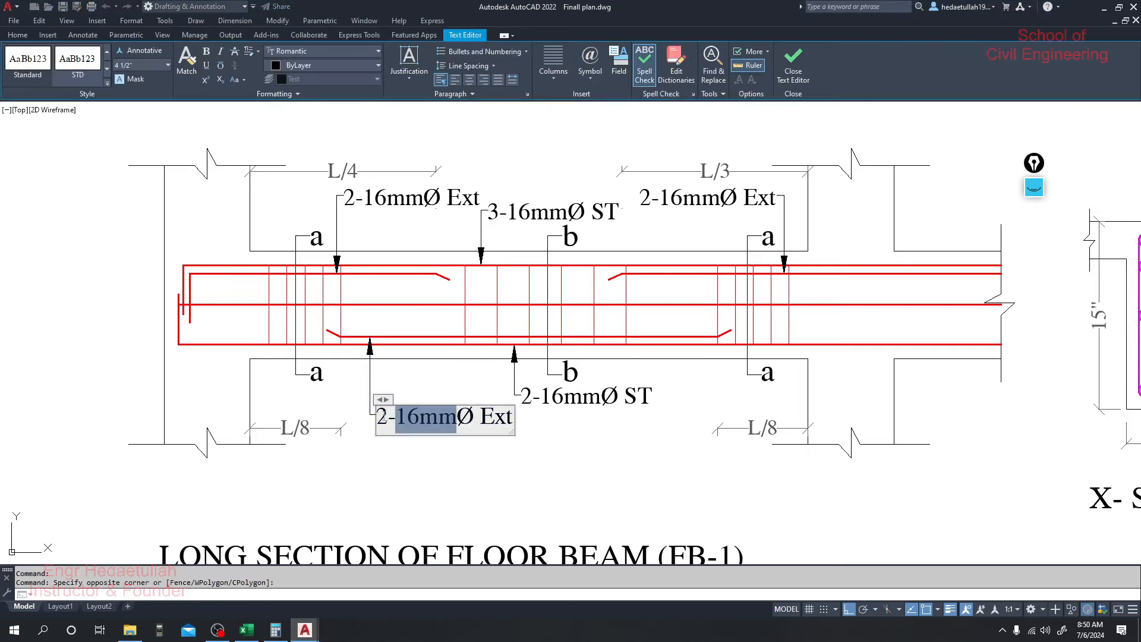
left_click_drag(389, 419, 376, 422)
type("1")
left_click(415, 473)
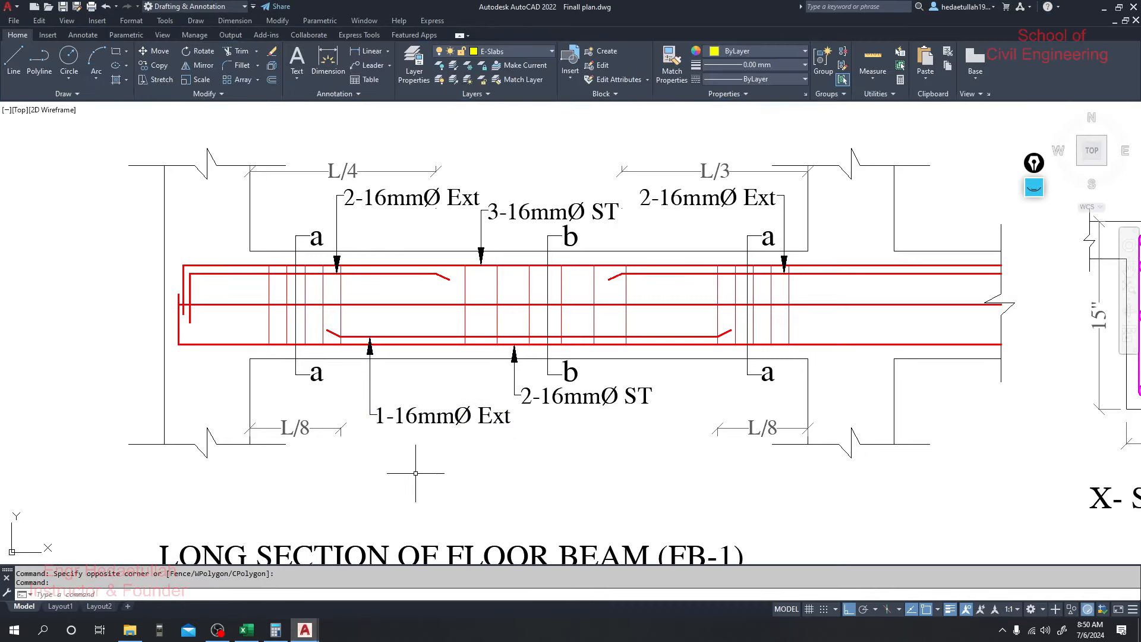
Erase the bottom extra bar from the FB-1 long section, including its label, straight segment and both bent ends.
left_click(431, 421)
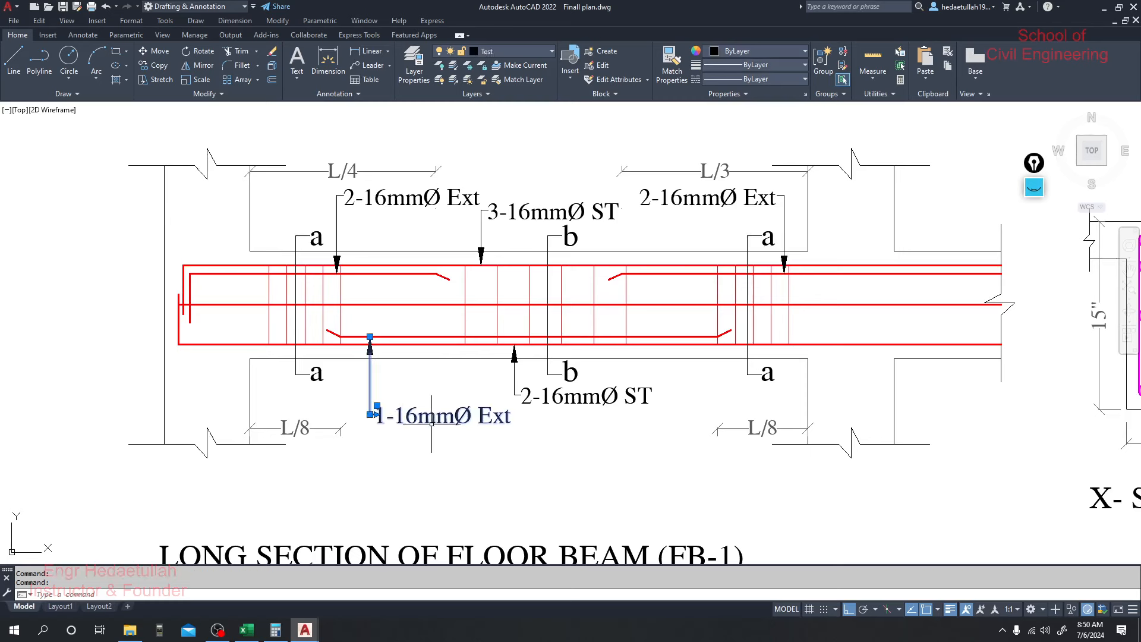
key("Delete")
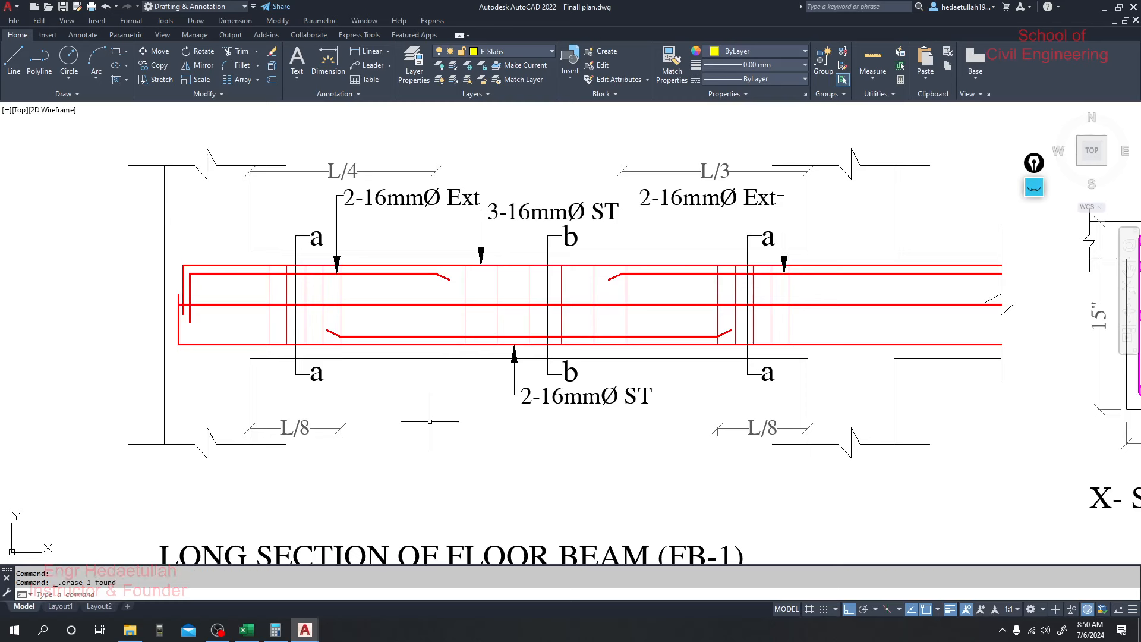
left_click(420, 338)
left_click(410, 336)
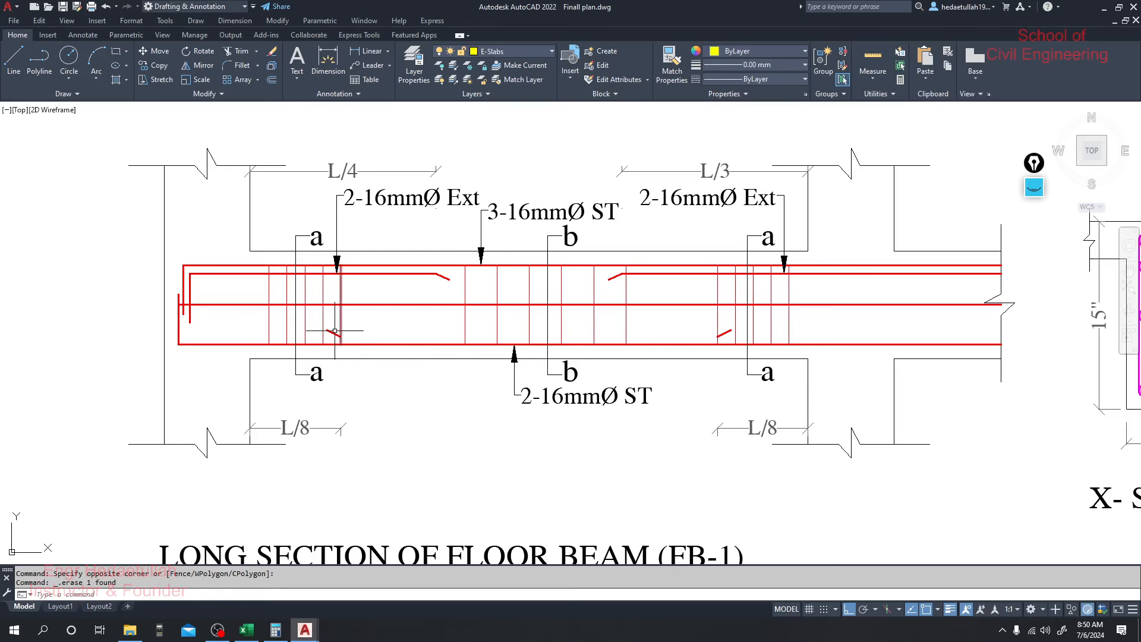
key("Delete")
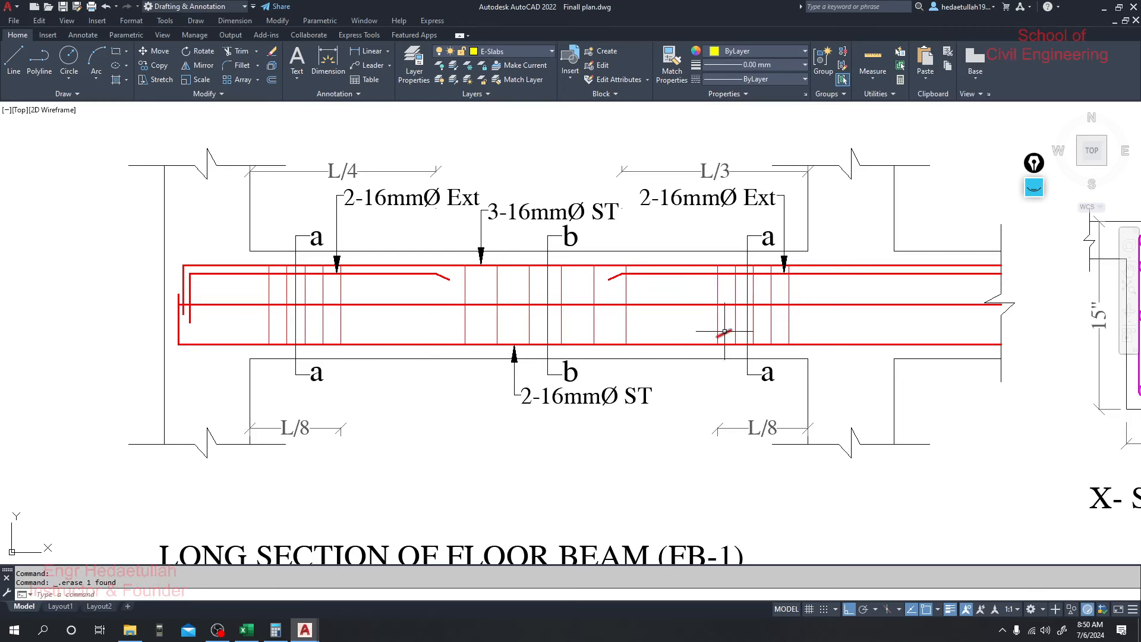
left_click(724, 334)
key("Delete")
scroll(452, 405, "down", 4)
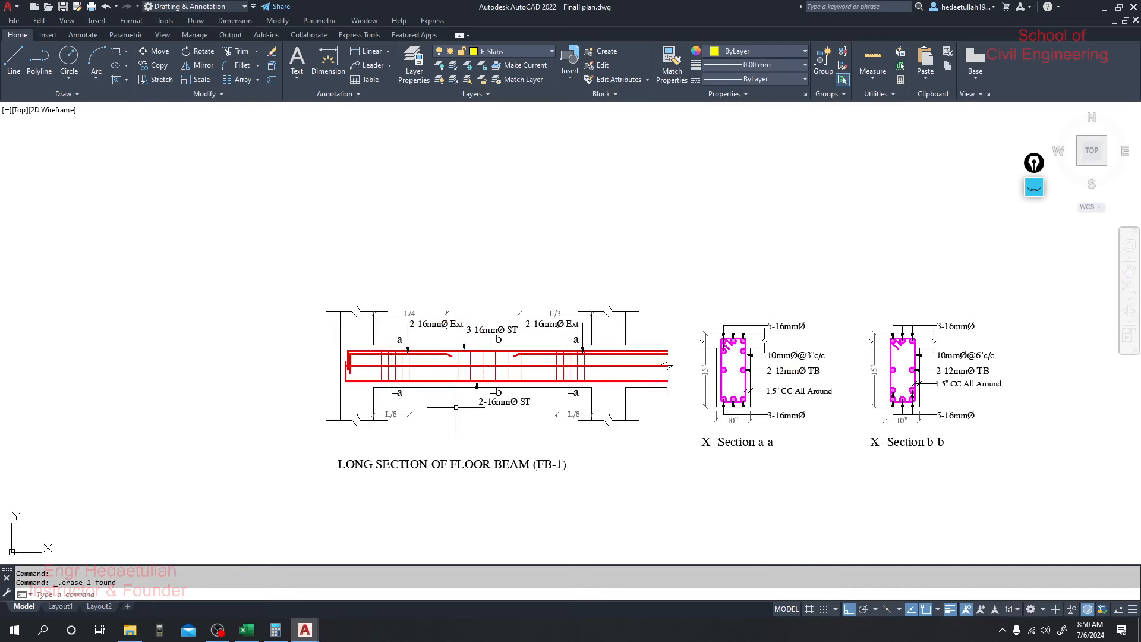
middle_click_drag(453, 405, 422, 410)
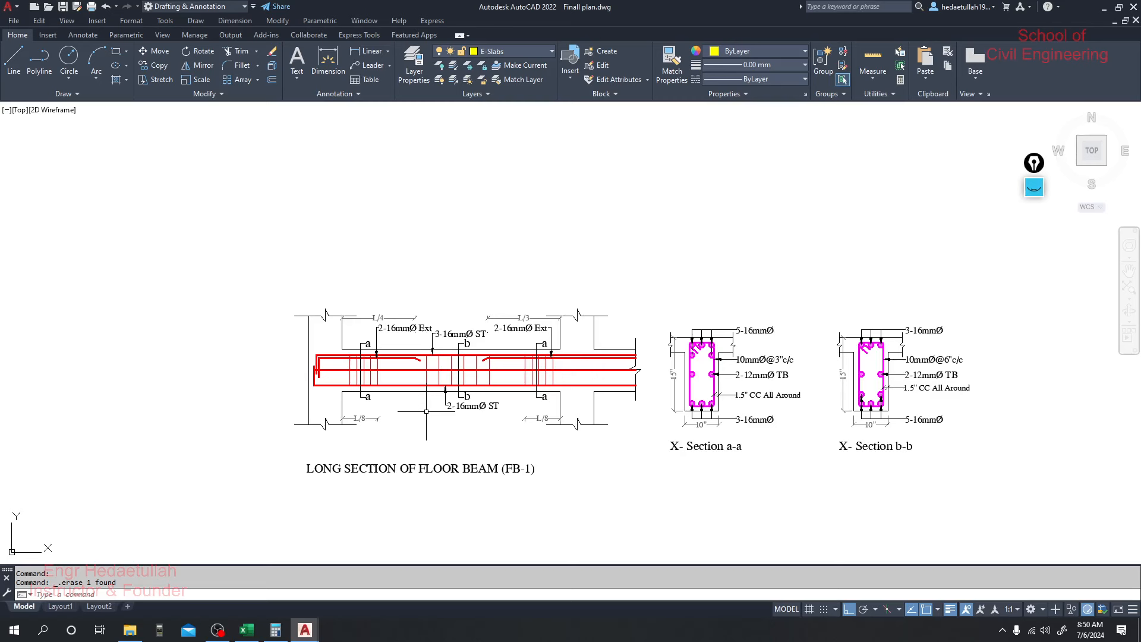
Return to the Excel rebar sheet and undo the trial changes to the required area, 16 mm bar count and midspan bottom area.
left_click(305, 630)
left_click(241, 578)
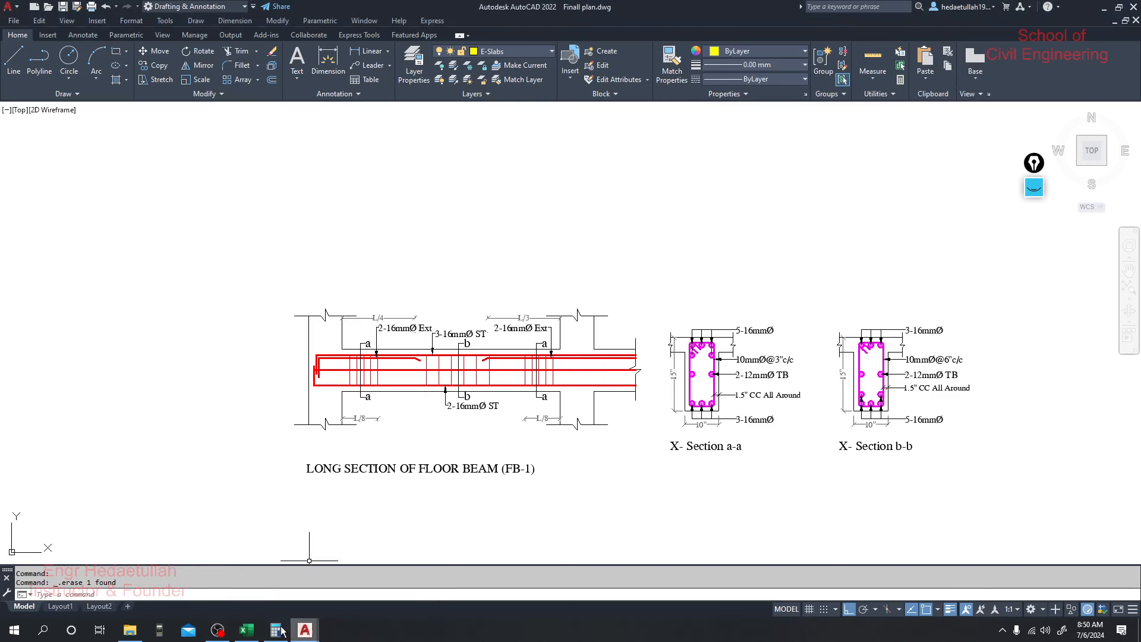
left_click(246, 630)
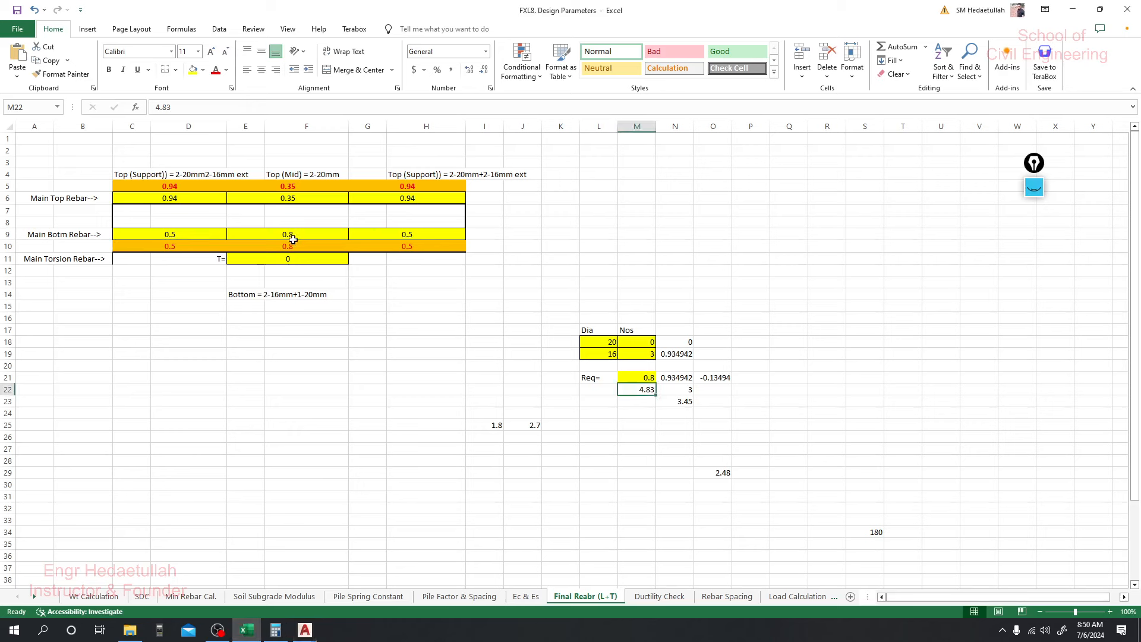
left_click(341, 330)
key("ctrl+z")
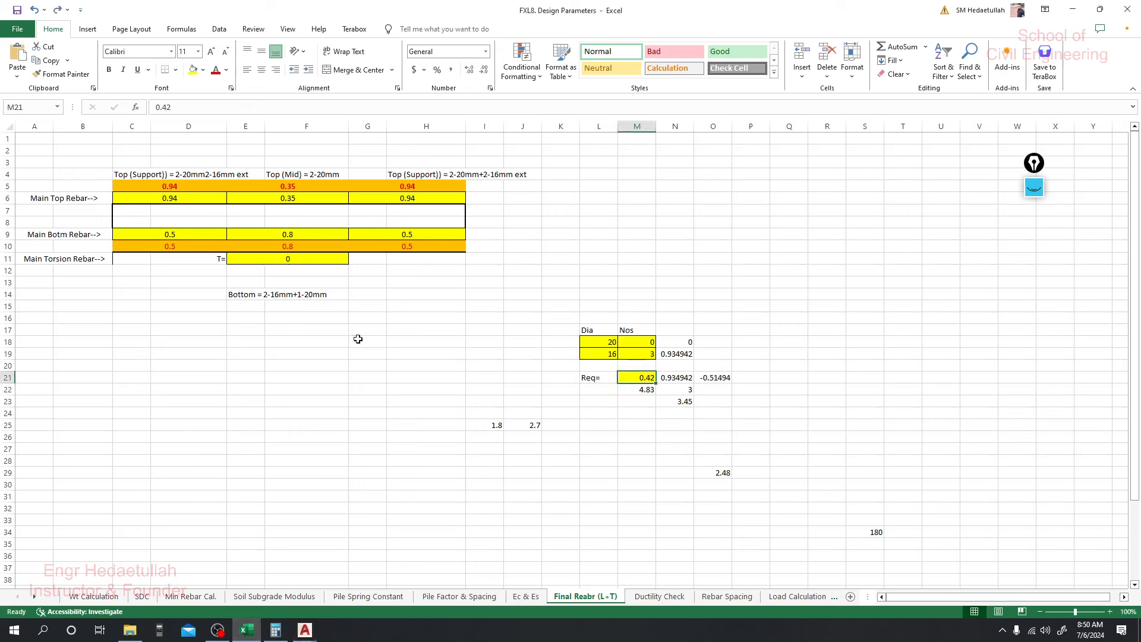
key("ctrl+z")
left_click(377, 370)
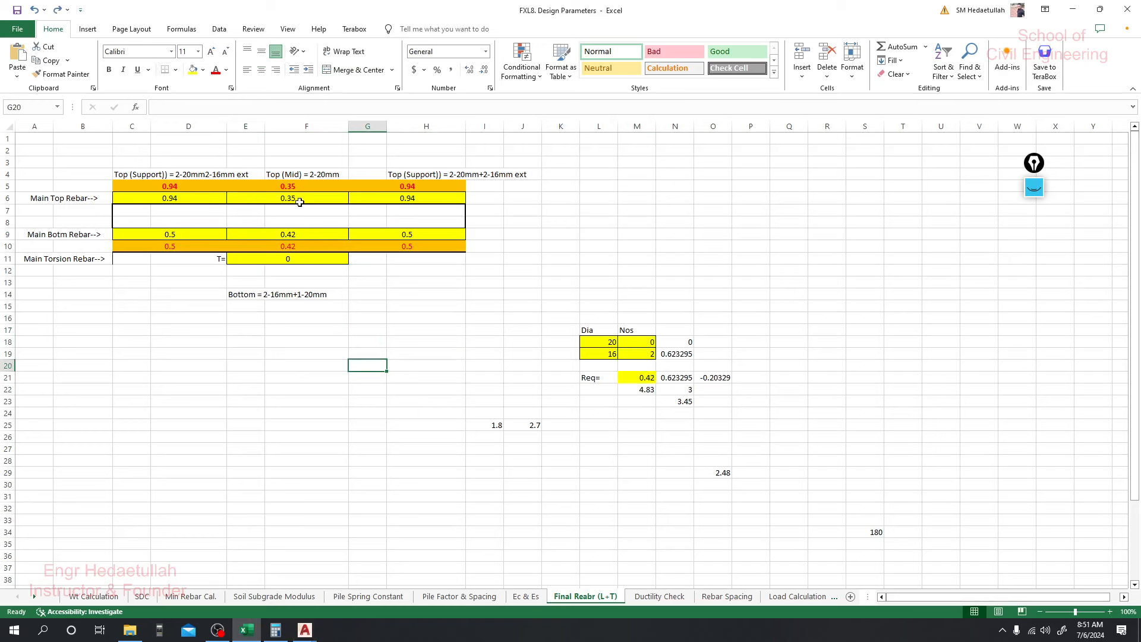
Compare the main top rebar area at midspan with the area provided by two 16 mm bars.
left_click(277, 199)
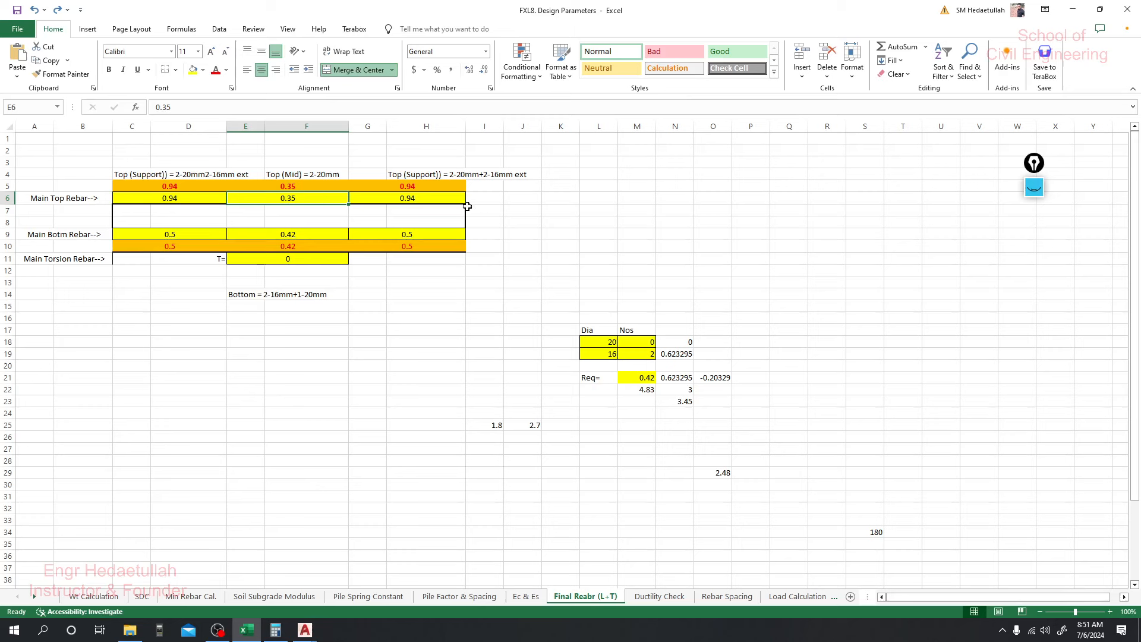
left_click(427, 353)
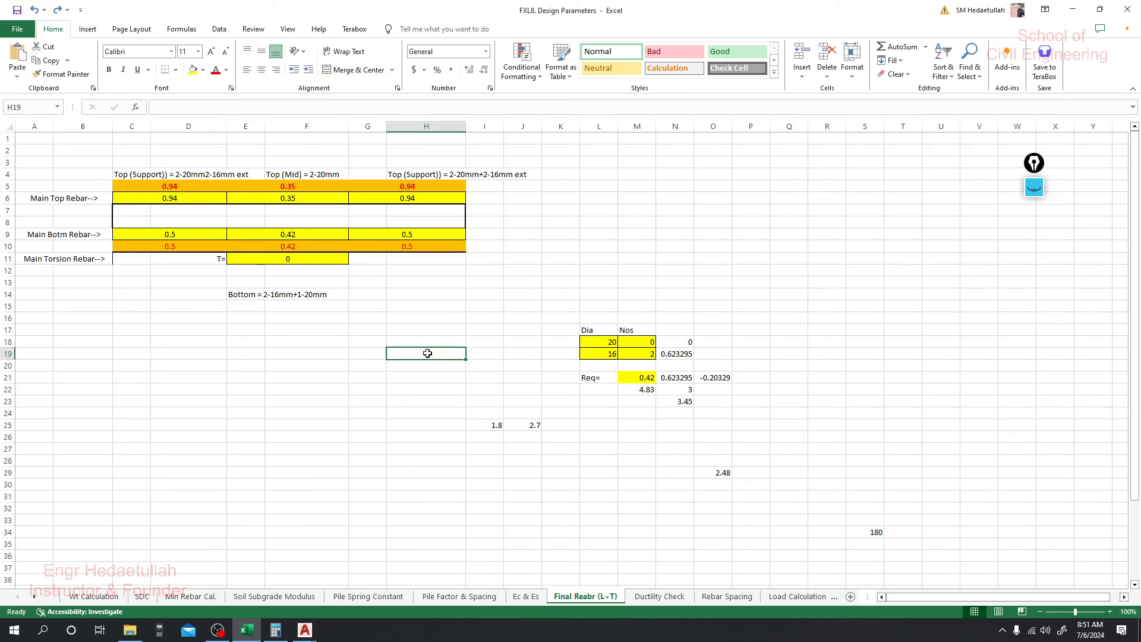
left_click(294, 201)
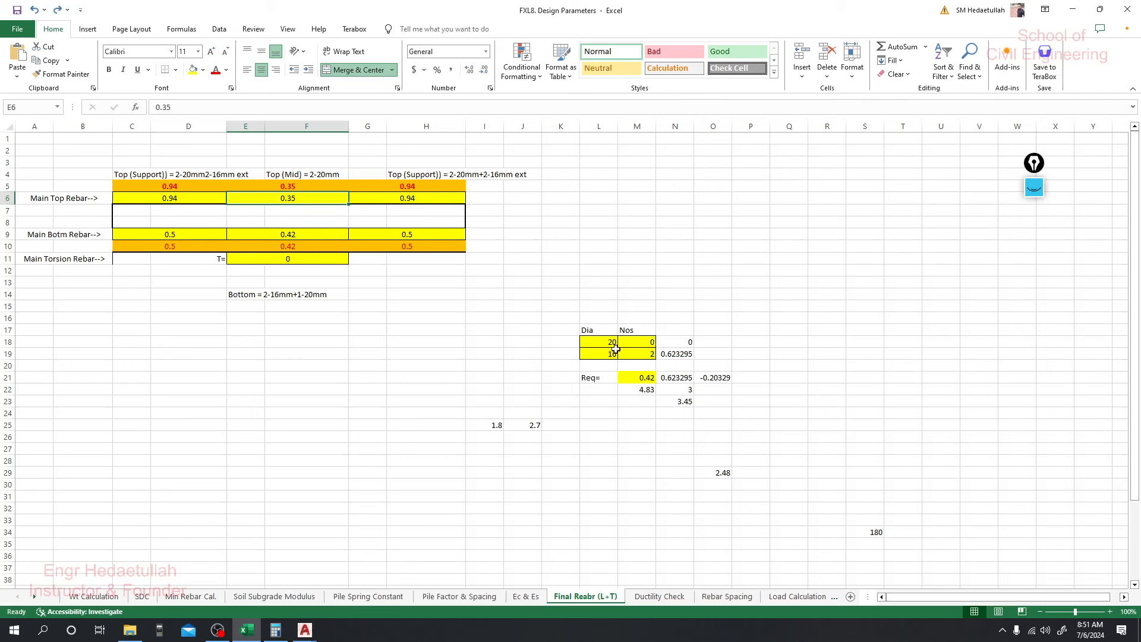
left_click(640, 359)
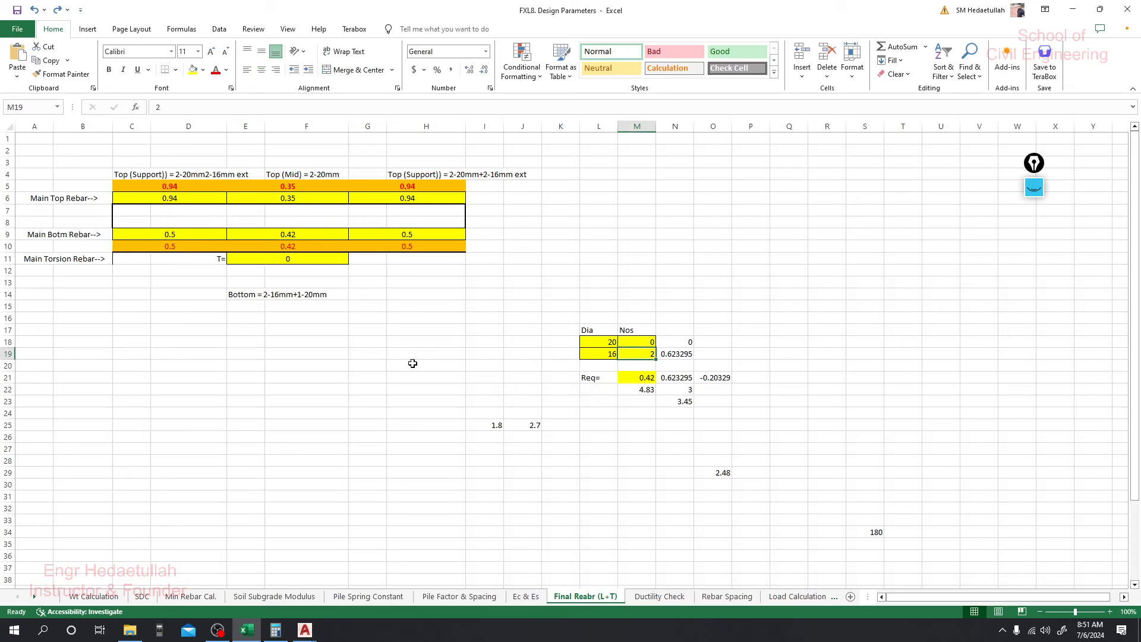
left_click(290, 201)
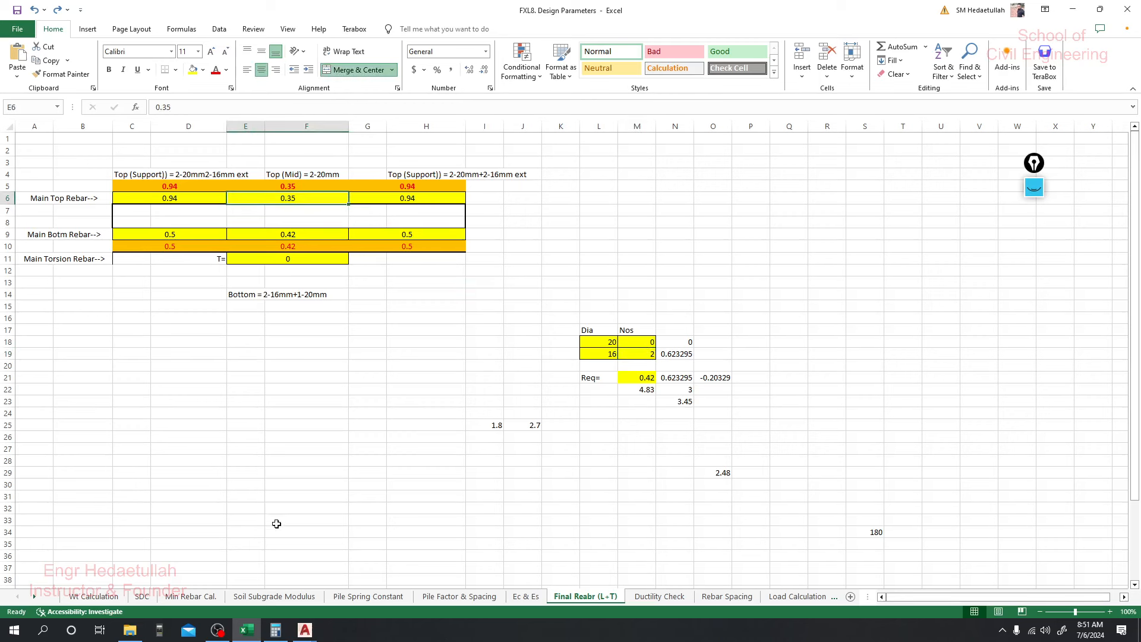
Switch to the Finall plan drawing in AutoCAD and edit the top straight bar label of the FB-1 long section to 2-16mmØ ST.
mouse_move(305, 630)
left_click(280, 594)
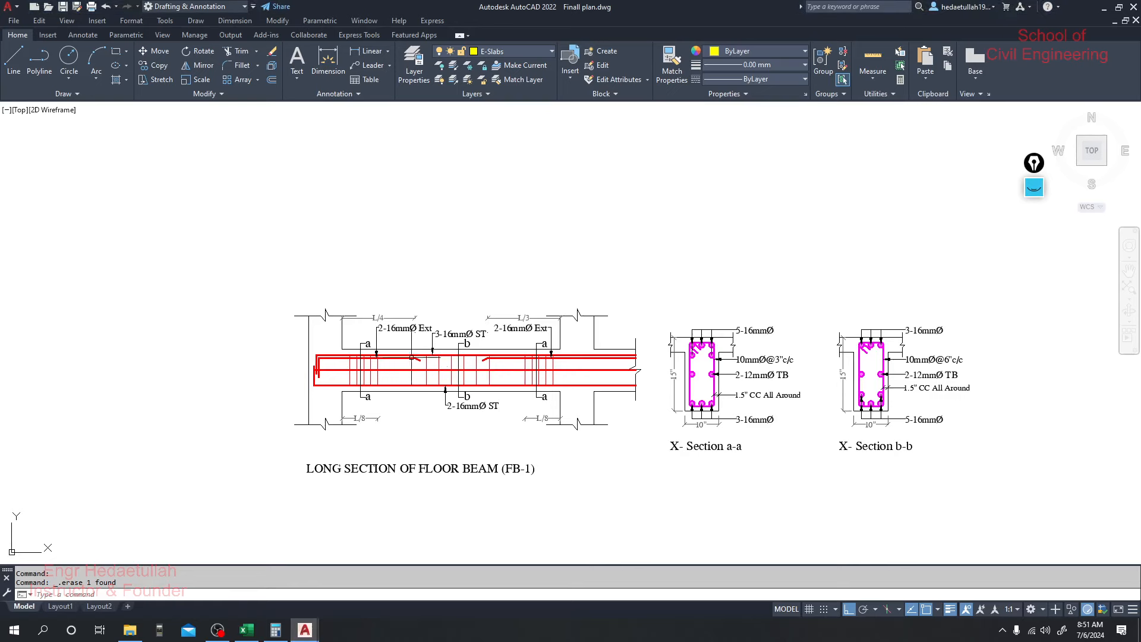
scroll(412, 357, "up", 6)
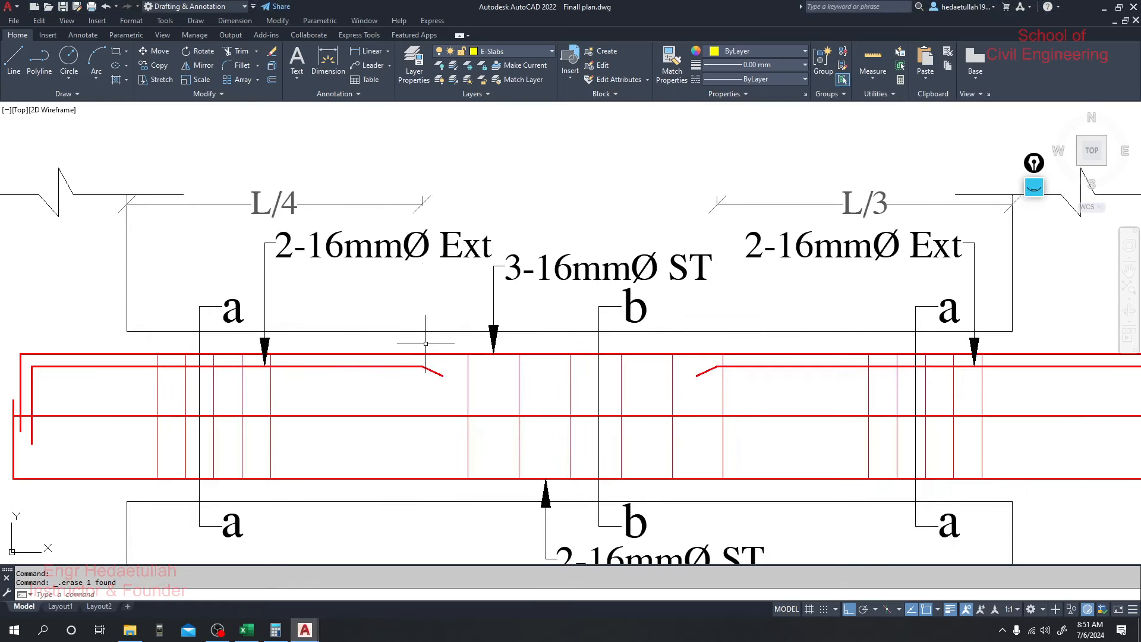
left_click(545, 266)
double_click(544, 266)
left_click_drag(523, 268, 498, 271)
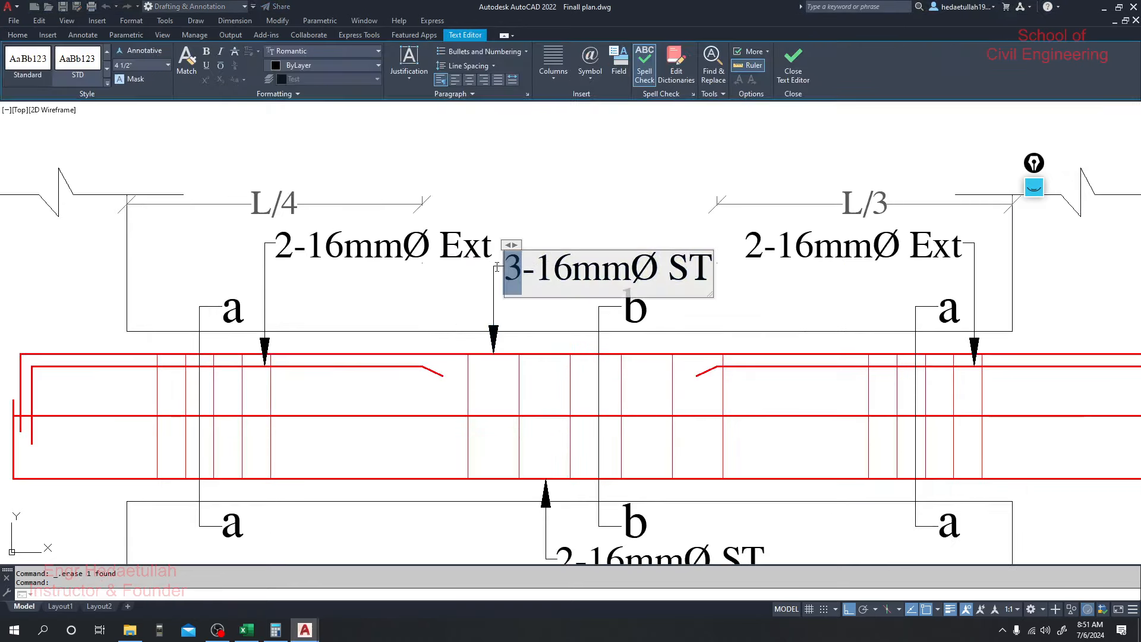
type("2")
left_click(575, 219)
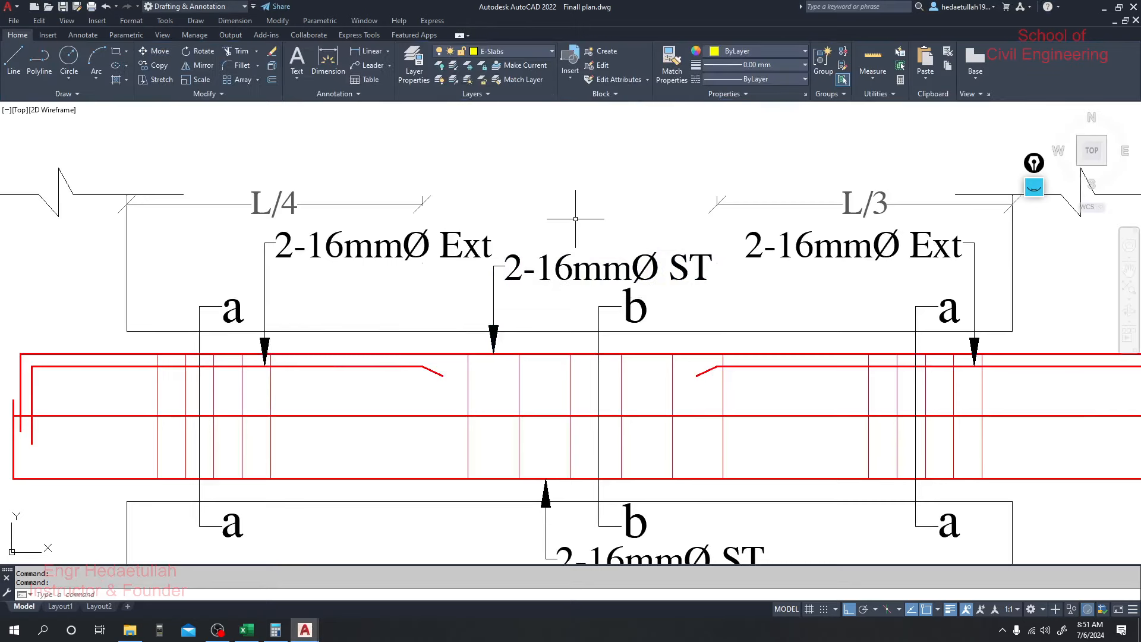
scroll(576, 219, "down", 4)
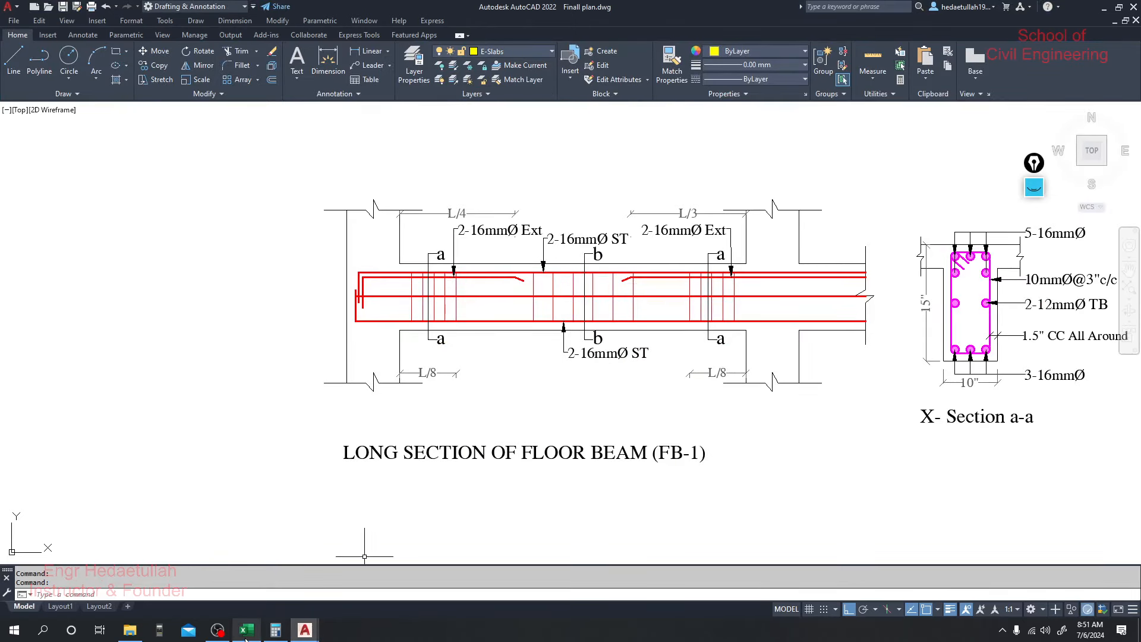
Switch to the Excel rebar sheet, try three 16 mm bars against the main top support area, and return the count to 2.
left_click(247, 630)
left_click(632, 470)
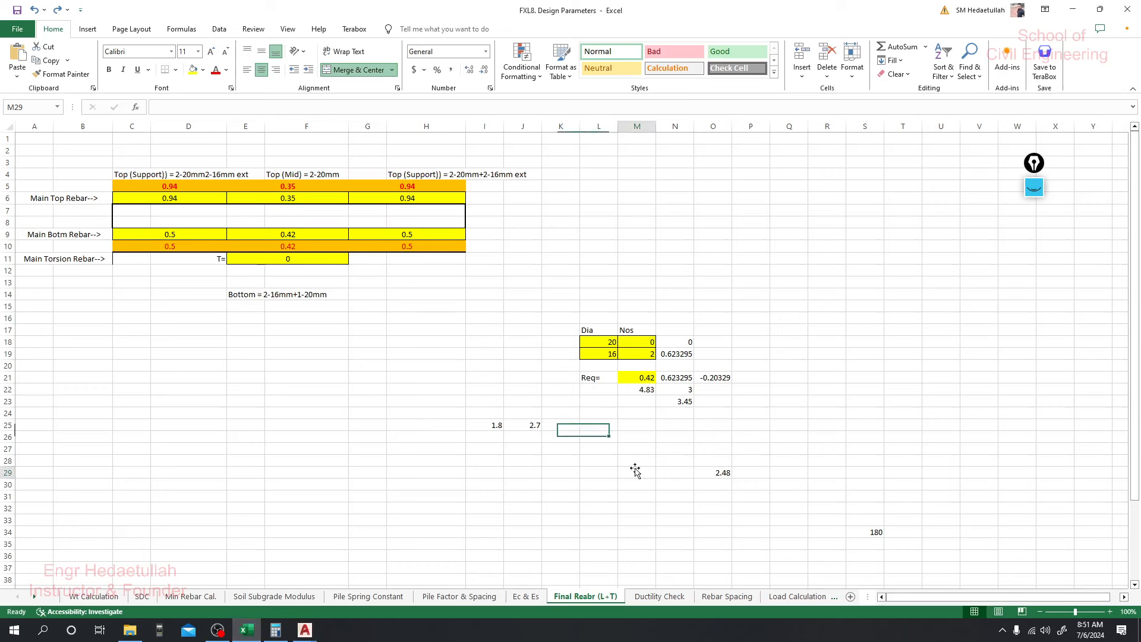
left_click(645, 343)
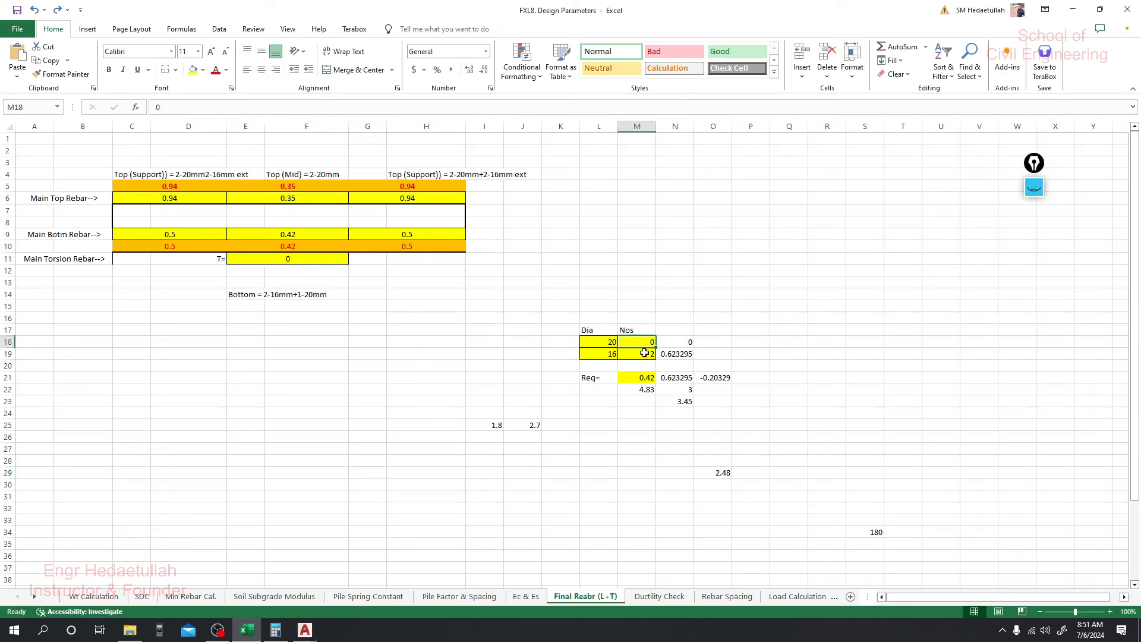
left_click(644, 353)
type("3")
key("Return")
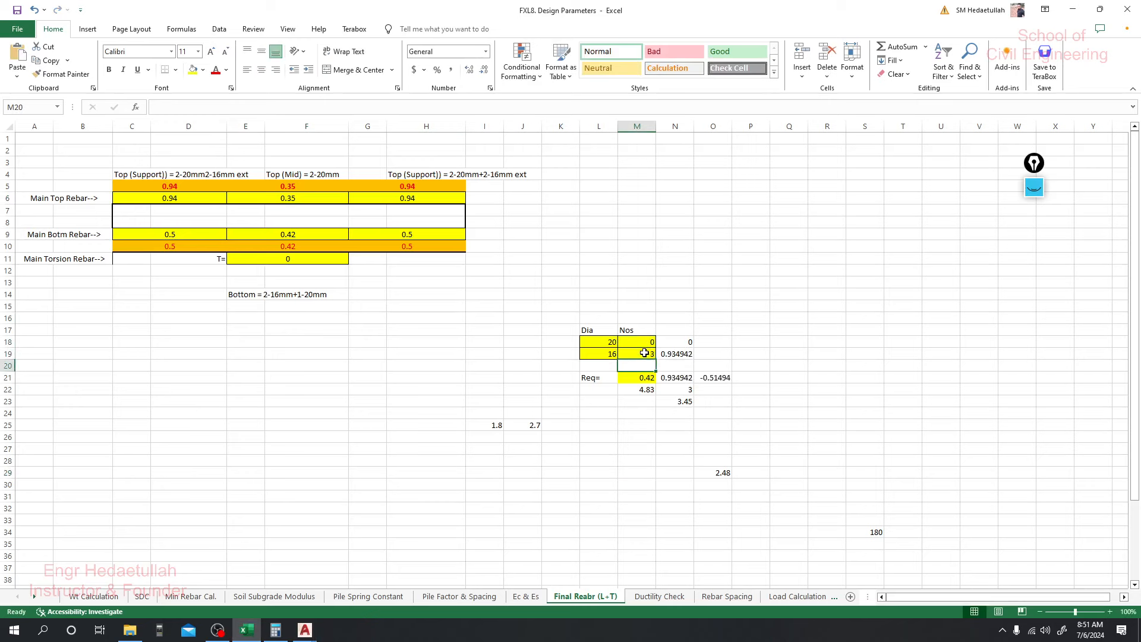
left_click(672, 356)
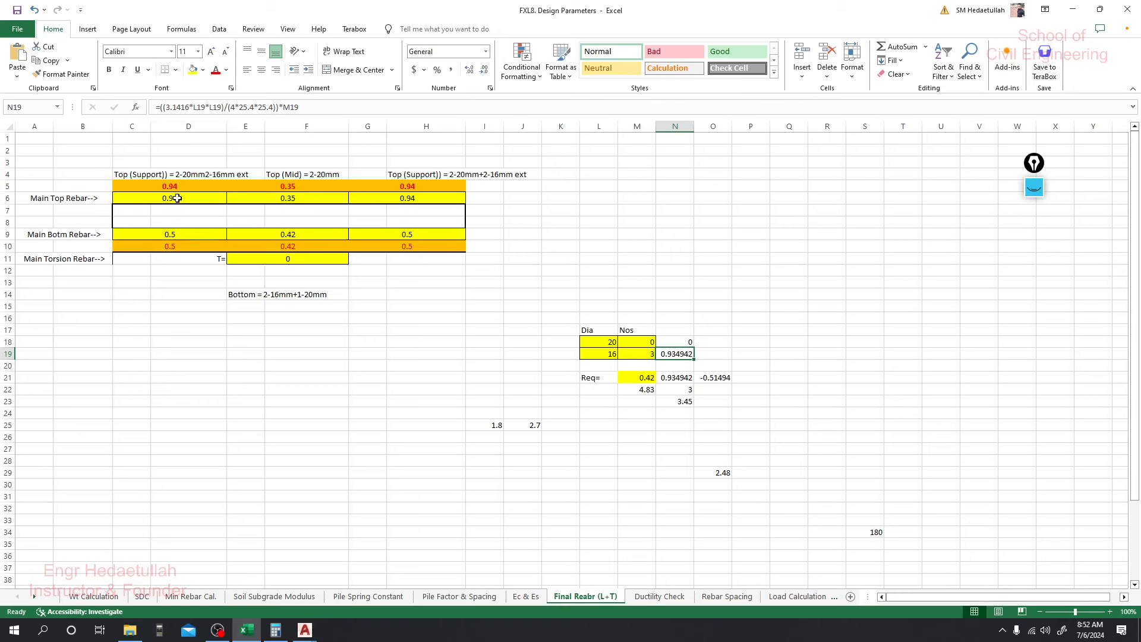
left_click(648, 351)
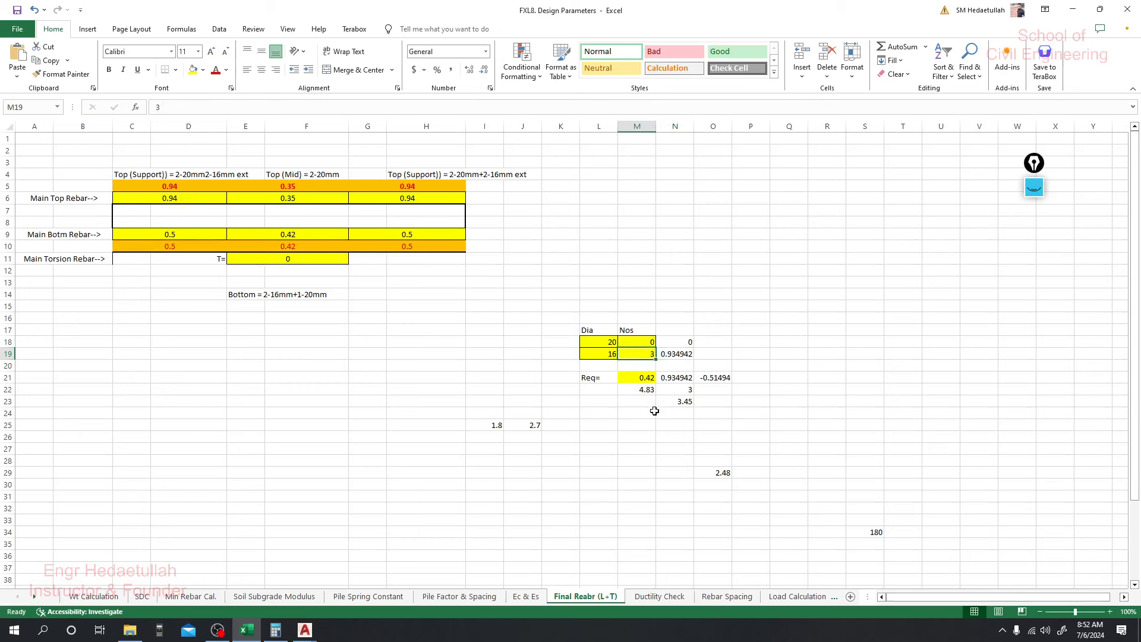
type("2")
key("Return")
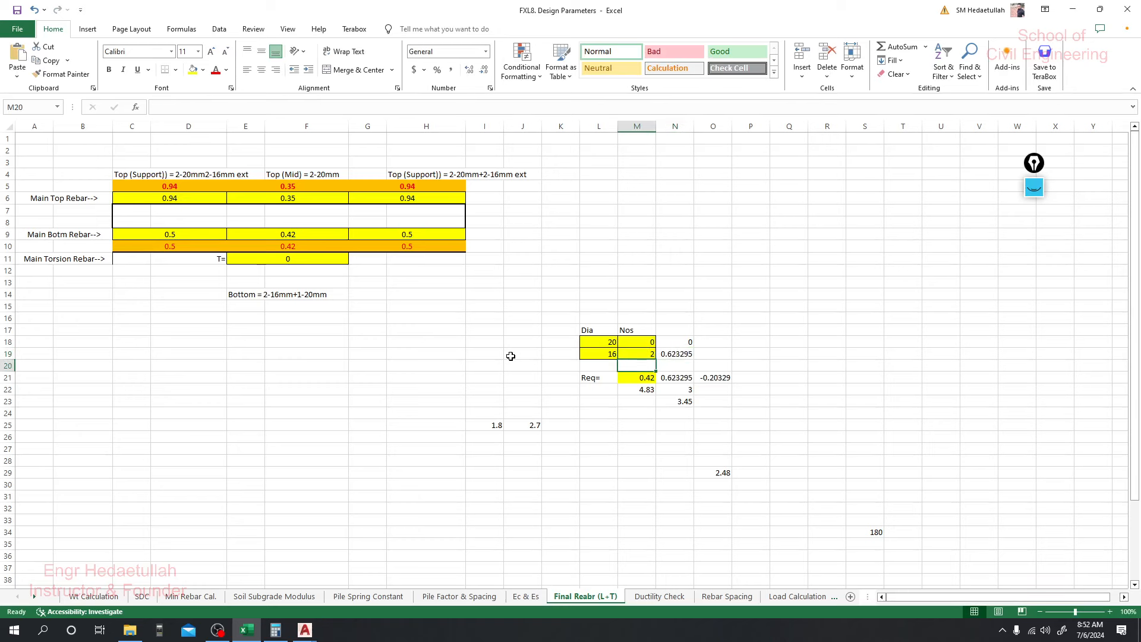
Set the 20 mm bar count to 1 and the required rebar area to 0.94 in the Excel bar calculation.
left_click(648, 344)
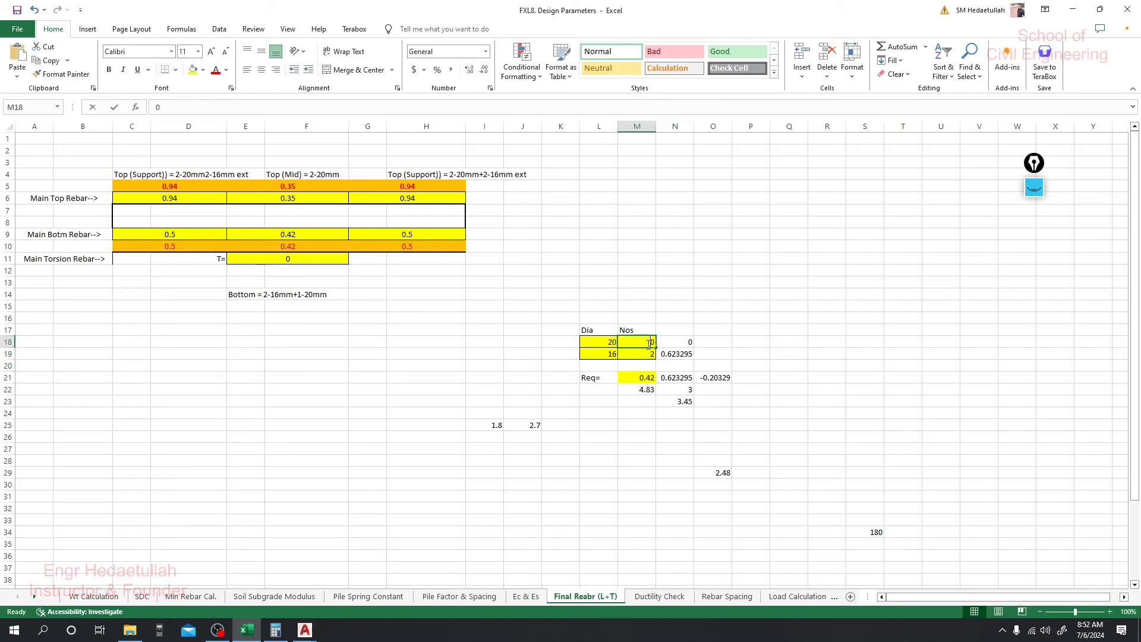
type("1")
key("Return")
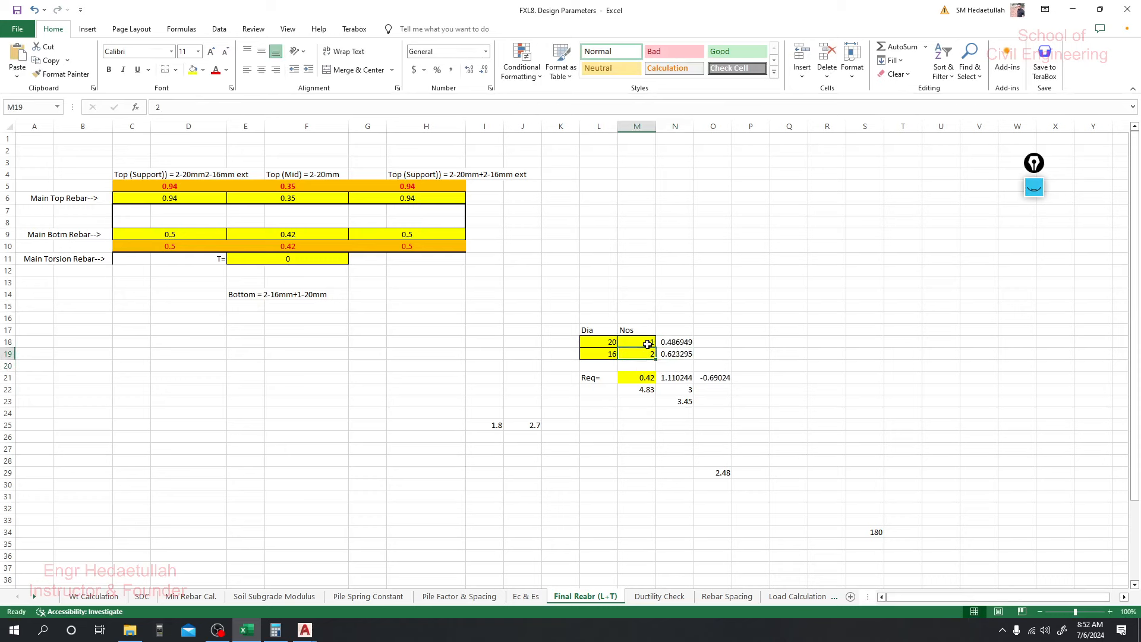
left_click(645, 378)
type("0.9")
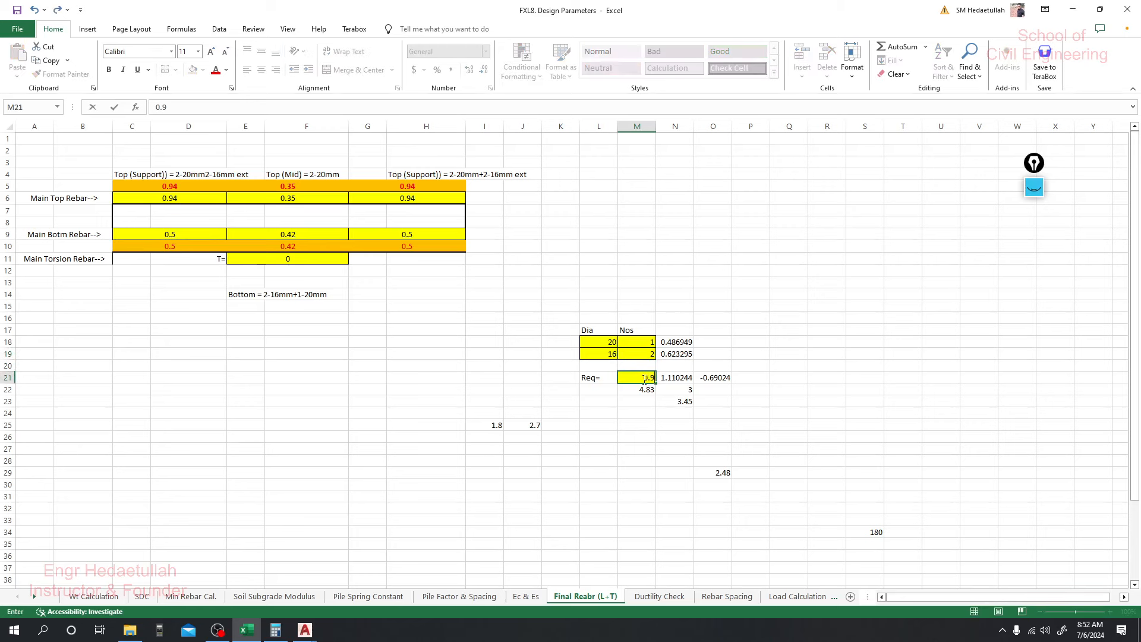
type("4")
key("Return")
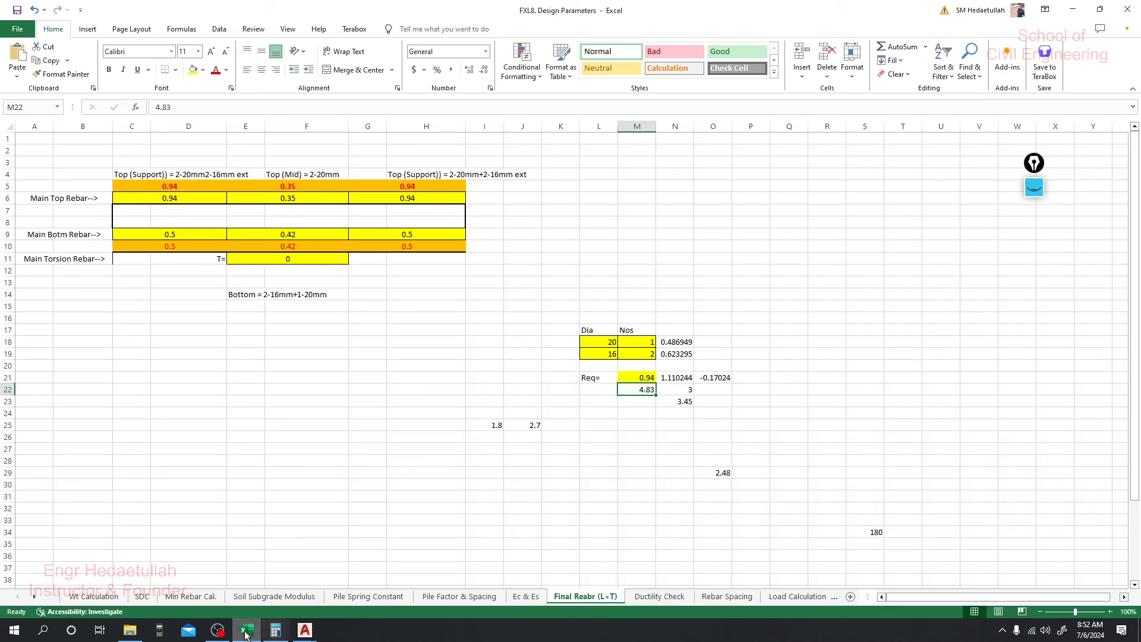
Switch to the Finall plan drawing in AutoCAD and change the extra top bar label under the L/4 dimension to 1-20mmØ Ext.
left_click(314, 634)
left_click(289, 587)
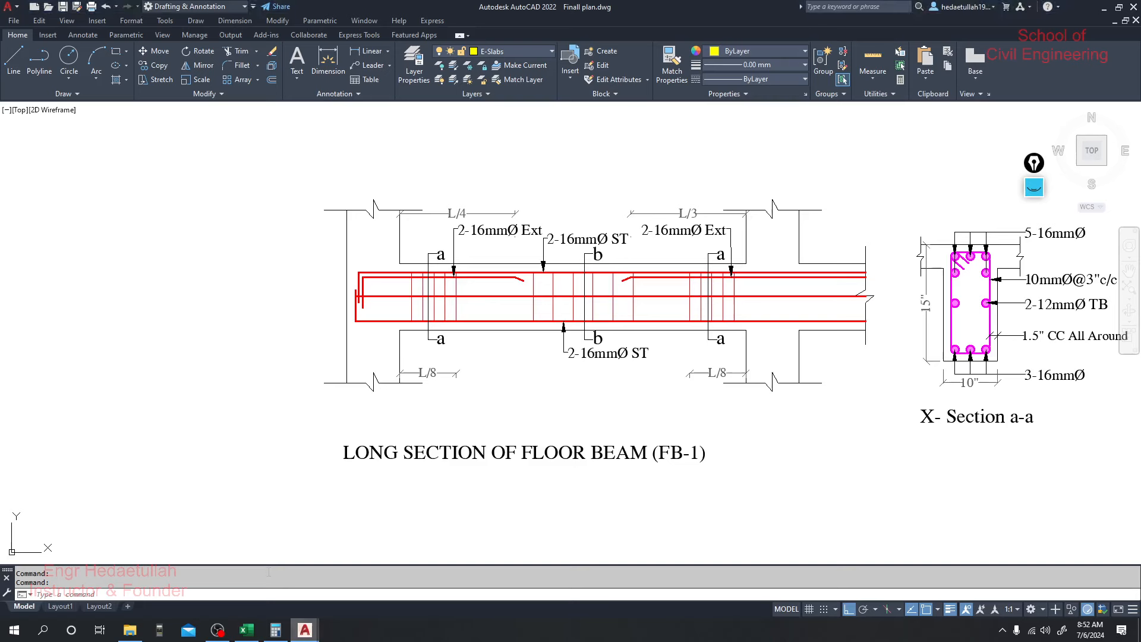
scroll(474, 241, "up", 4)
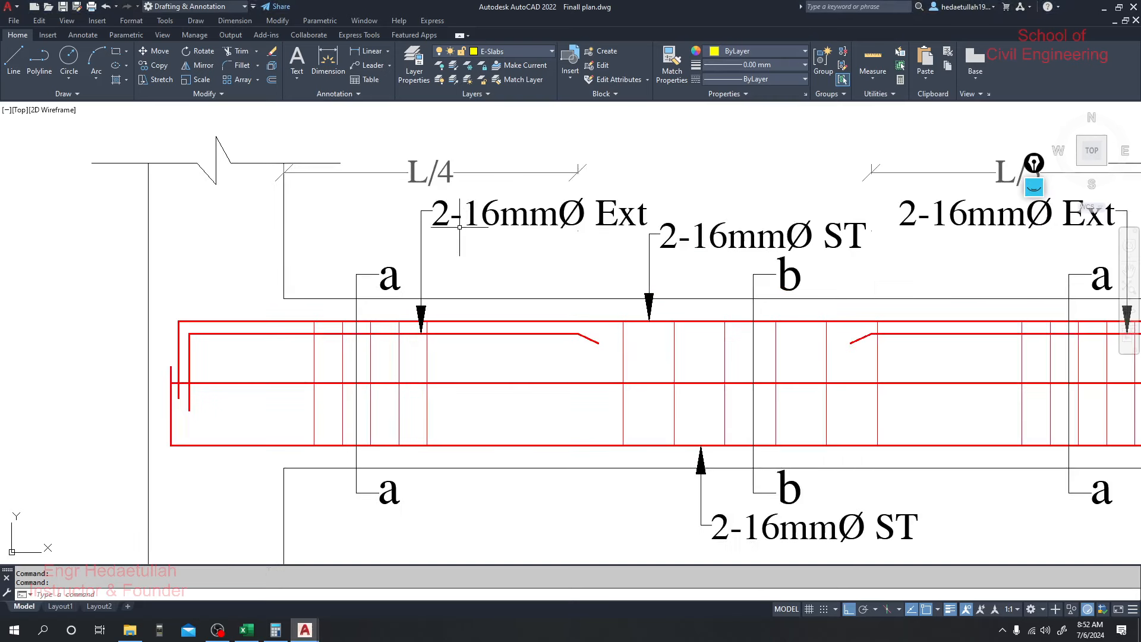
left_click(463, 214)
double_click(437, 214)
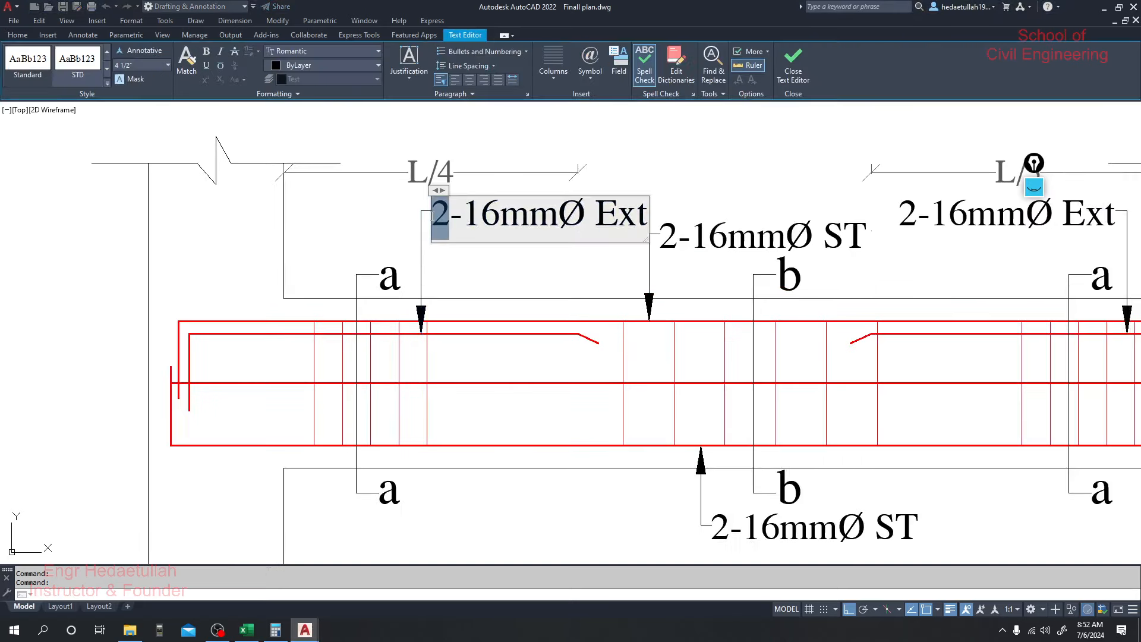
type("1")
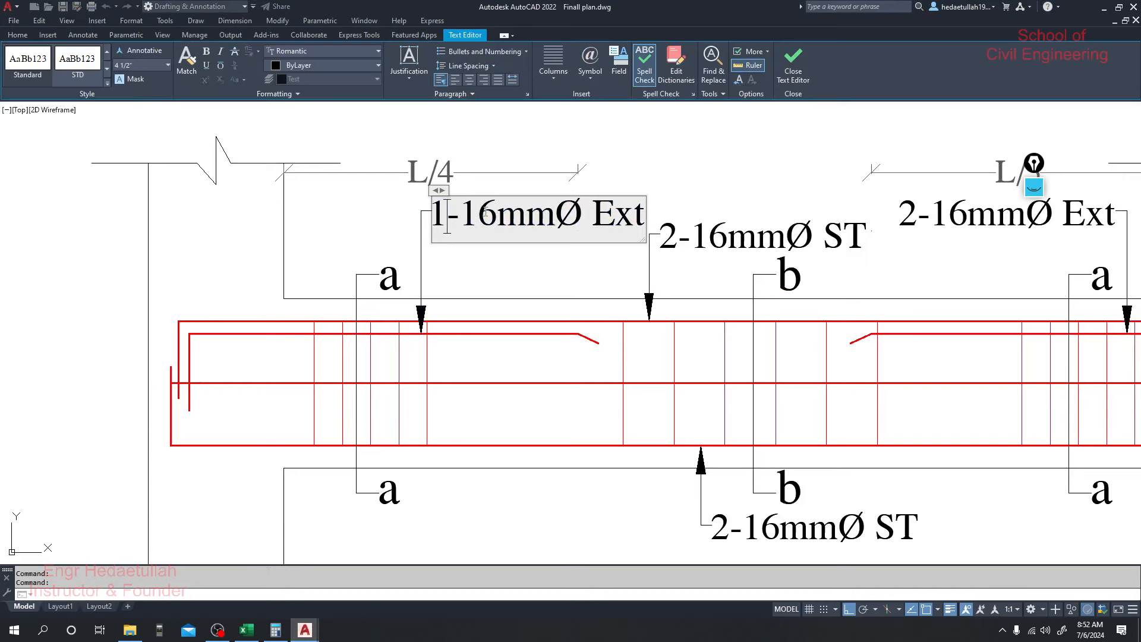
left_click_drag(479, 215, 459, 215)
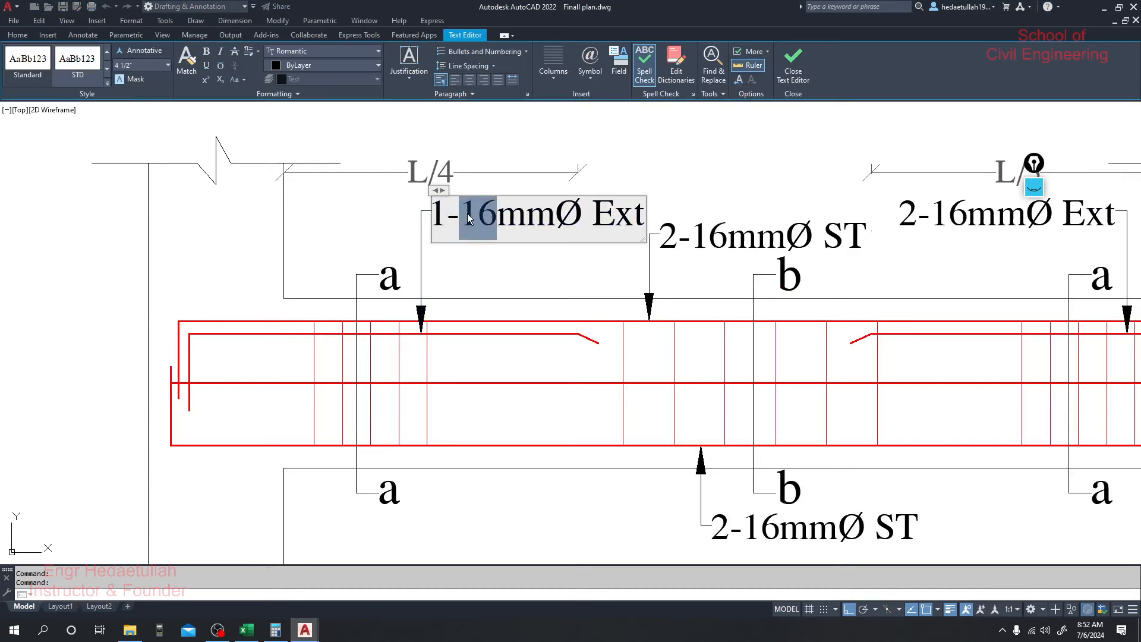
type("20")
left_click(481, 356)
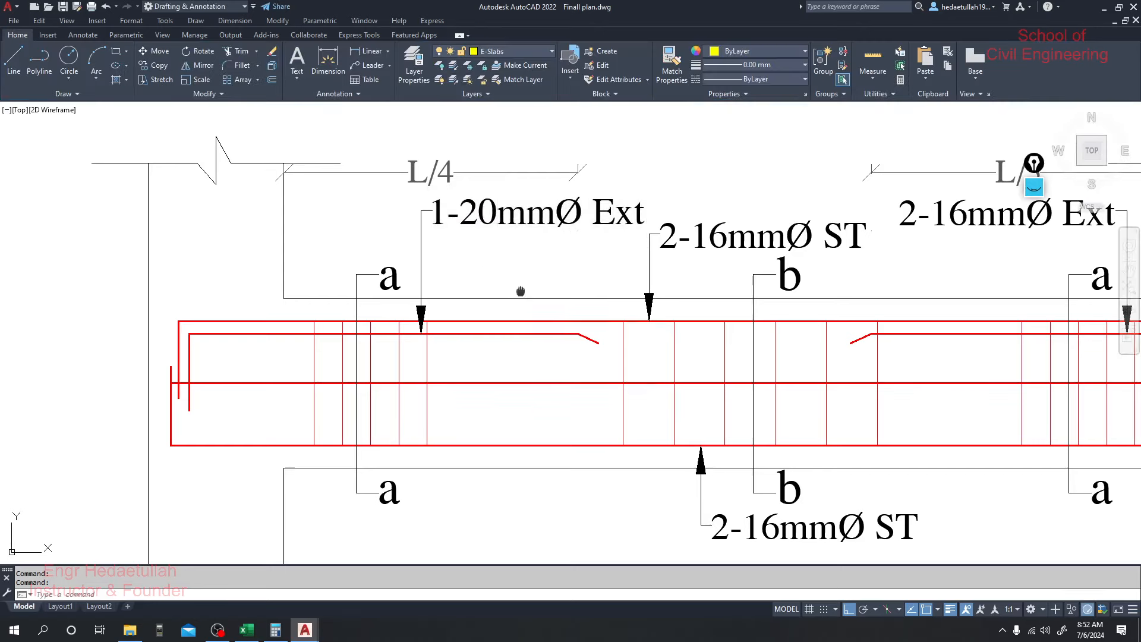
Change the extra top bar label under the L/3 dimension of the FB-1 long section to 1-20mmØ Ext.
middle_click_drag(590, 288, 228, 329)
double_click(553, 255)
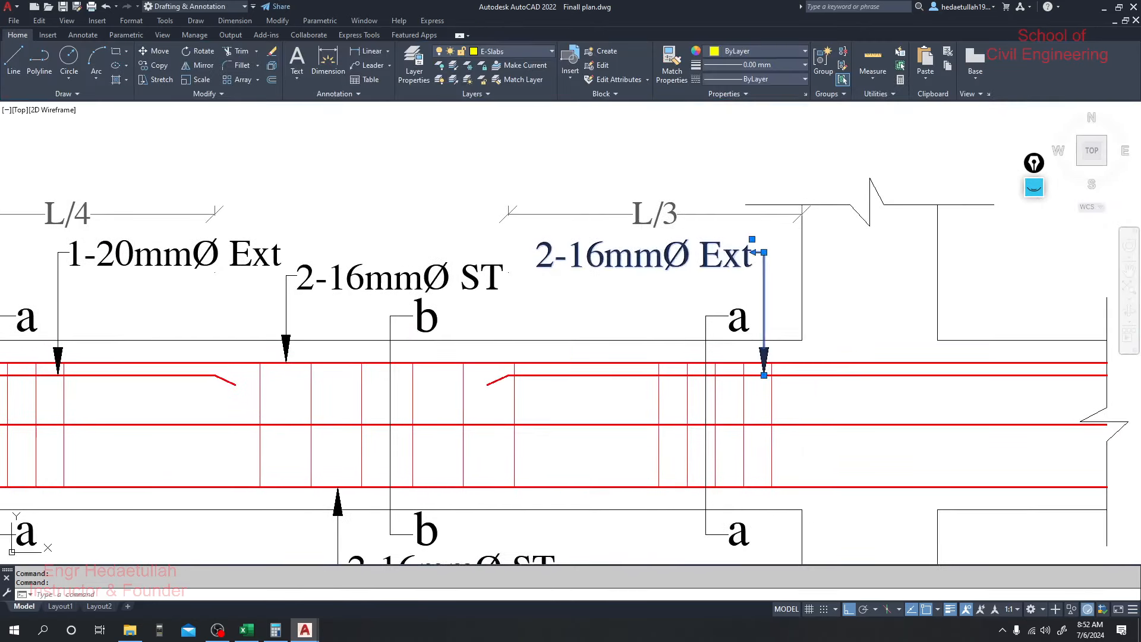
left_click_drag(553, 253, 537, 252)
type("1")
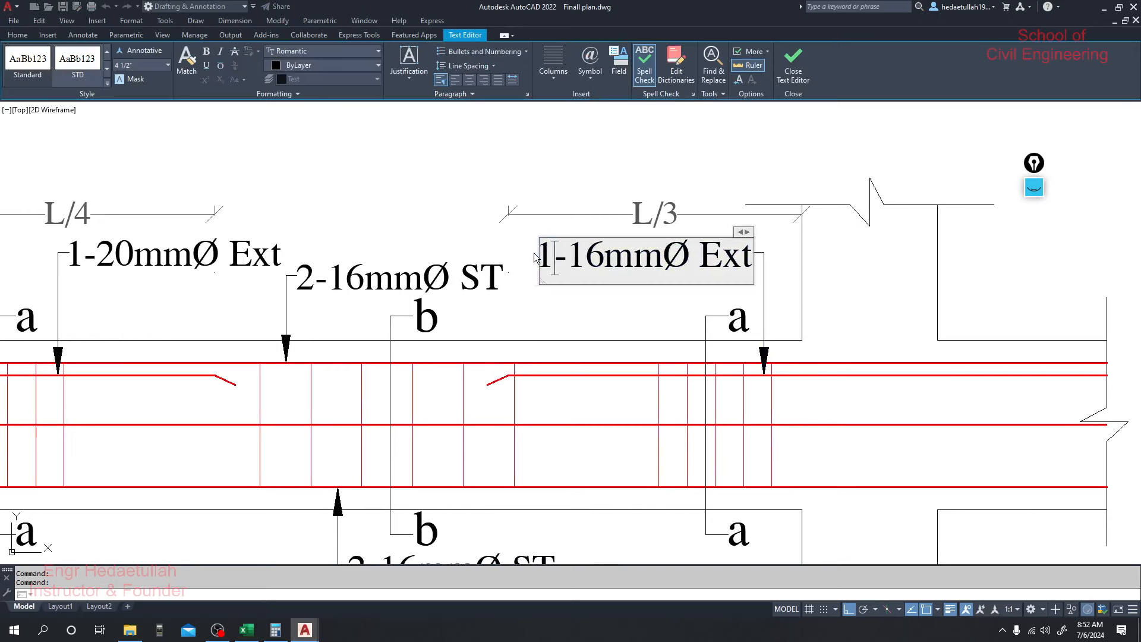
left_click_drag(604, 259, 569, 259)
type("20")
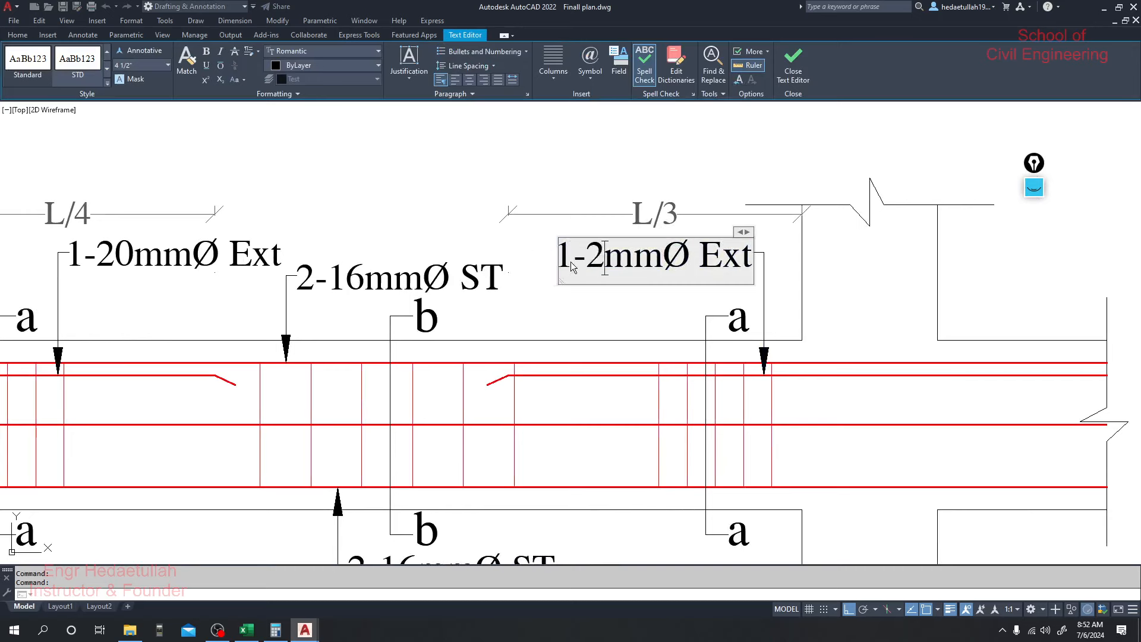
left_click(535, 162)
Edit the top bar label of X-Section a-a to read 2-16mmØ+1-20mmØ.
scroll(574, 247, "down", 4)
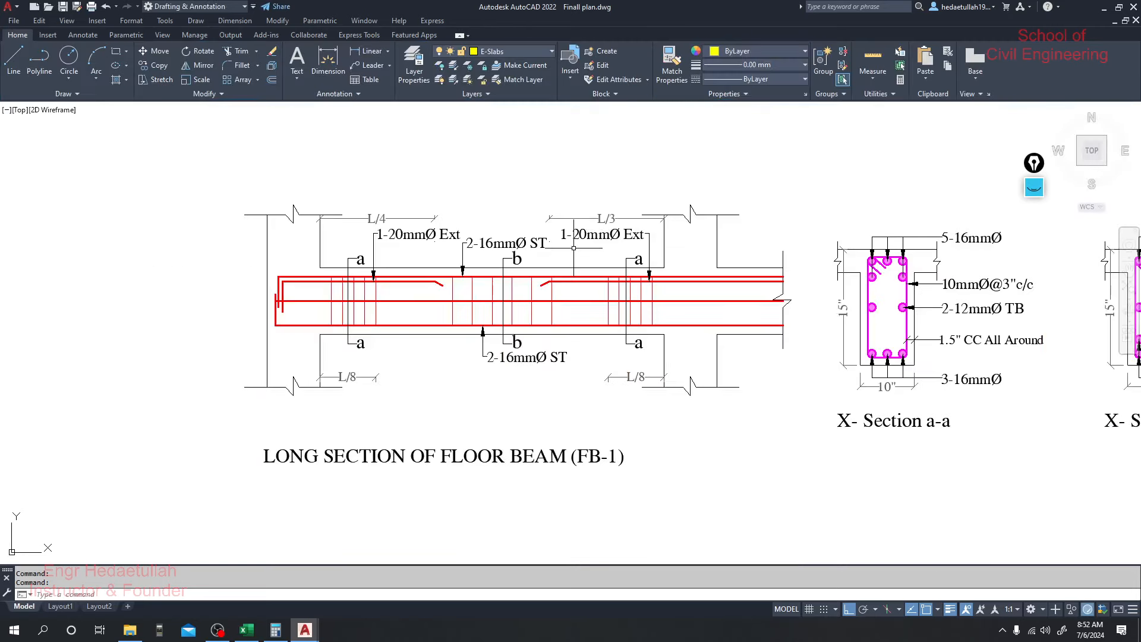
middle_click_drag(610, 414, 320, 413)
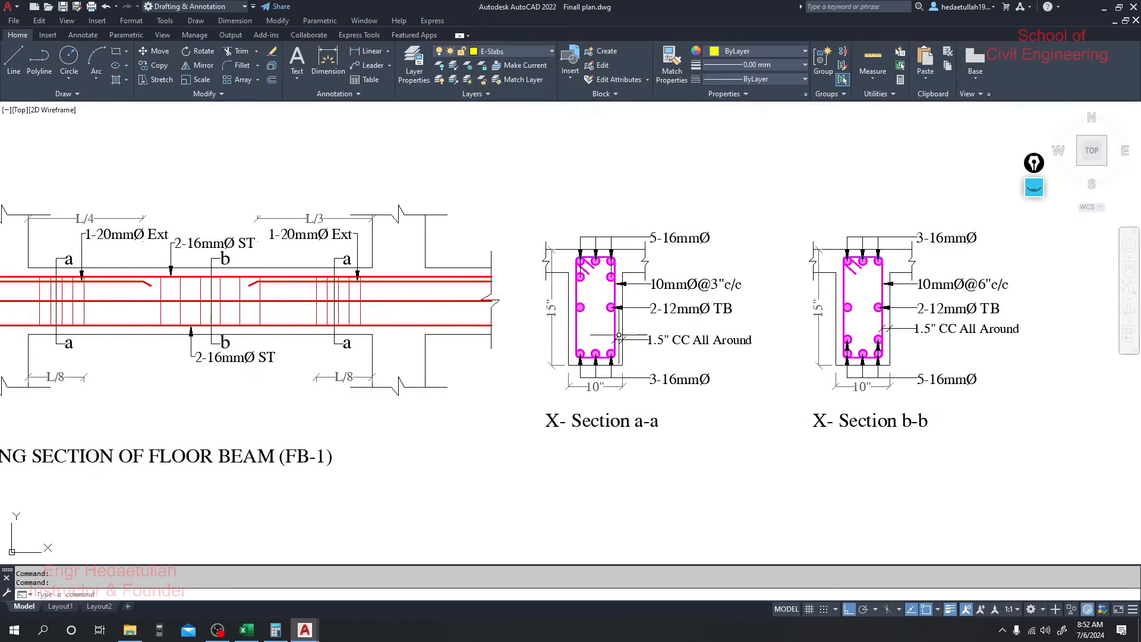
double_click(670, 238)
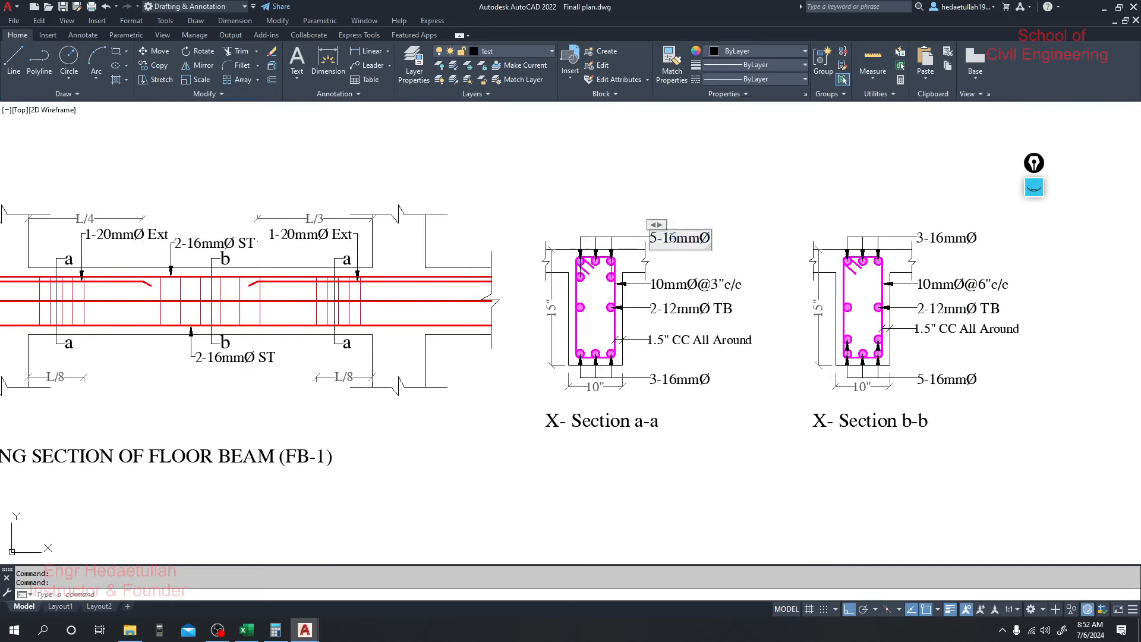
scroll(670, 237, "up", 4)
left_click_drag(637, 239, 761, 239)
type("2")
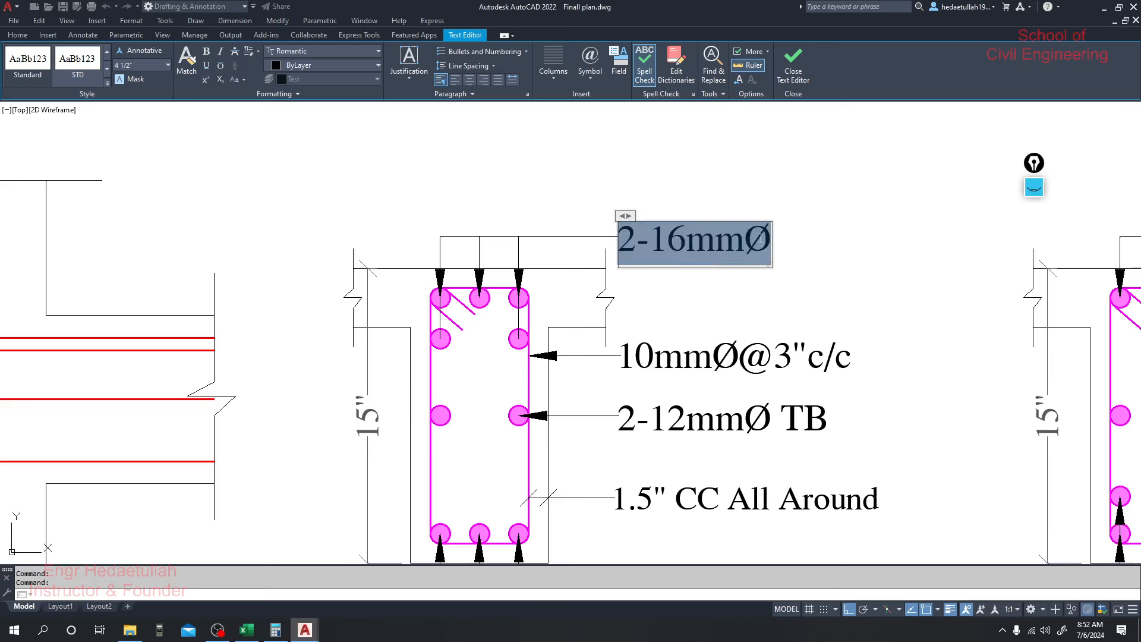
left_click(771, 240)
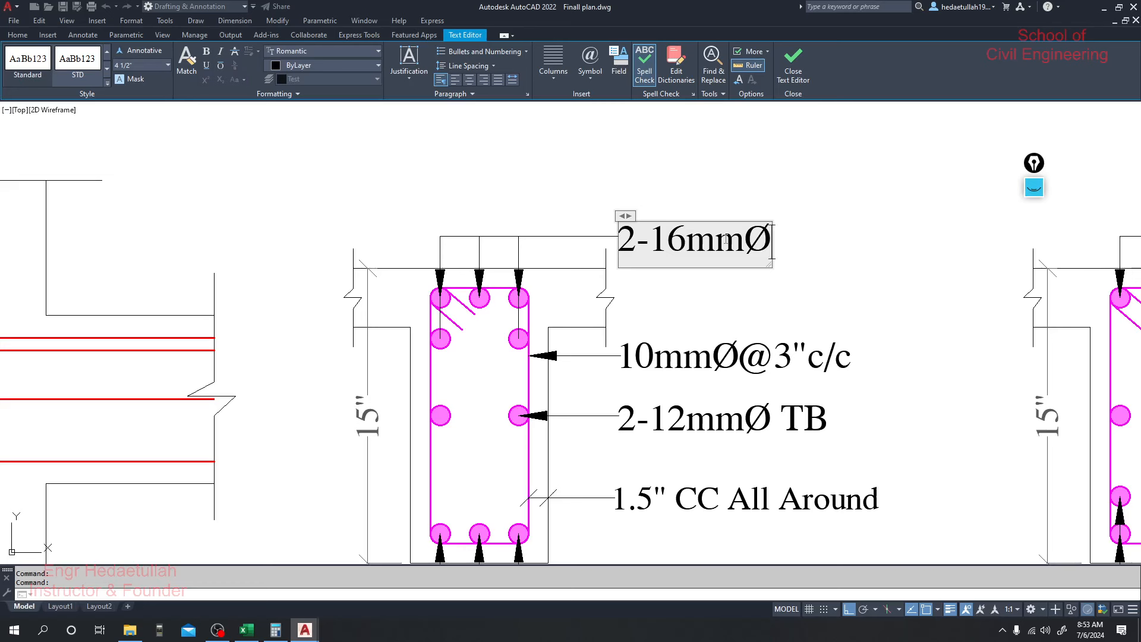
type("+")
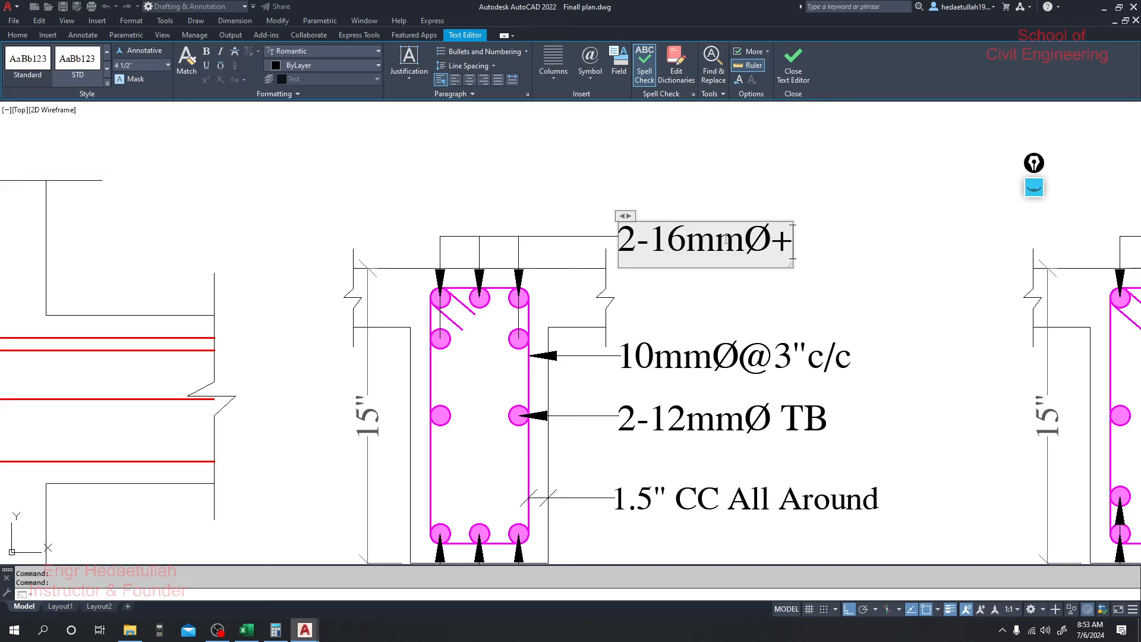
type("2-16mmØ")
left_click_drag(793, 243, 826, 242)
type("1-20")
left_click(744, 180)
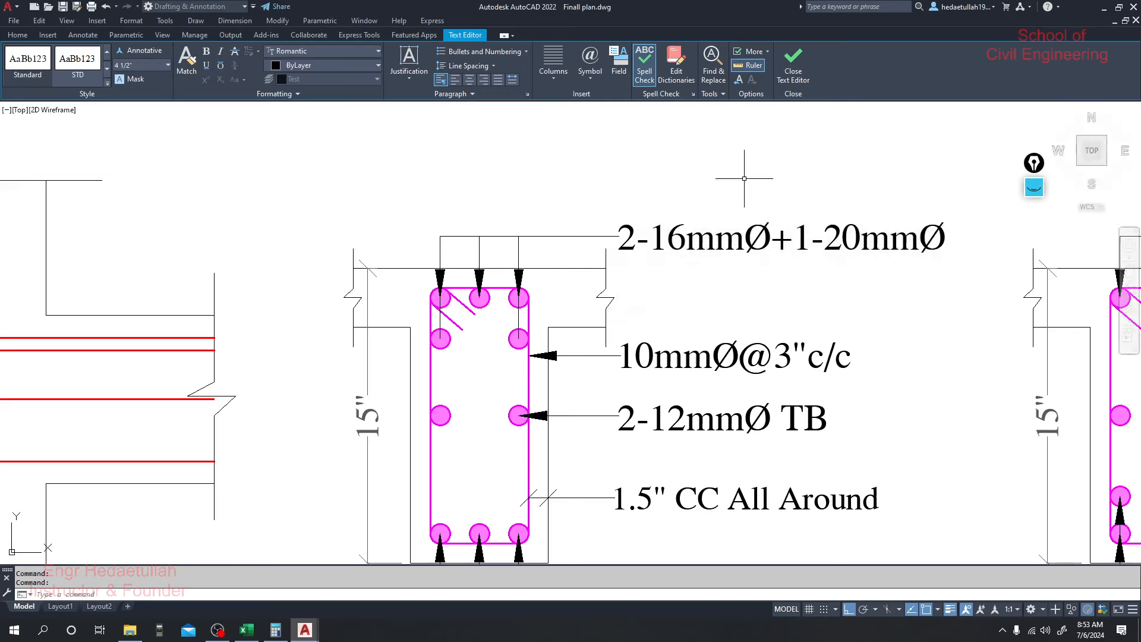
Erase the 2-12mmØ TB label with its leader and the two mid-height torsion bars from X-Section a-a.
scroll(743, 228, "down", 3)
mouse_move(737, 374)
middle_mouse_down()
mouse_move(767, 330)
mouse_move(787, 340)
mouse_move(806, 324)
middle_mouse_up()
left_click(762, 274)
key("Delete")
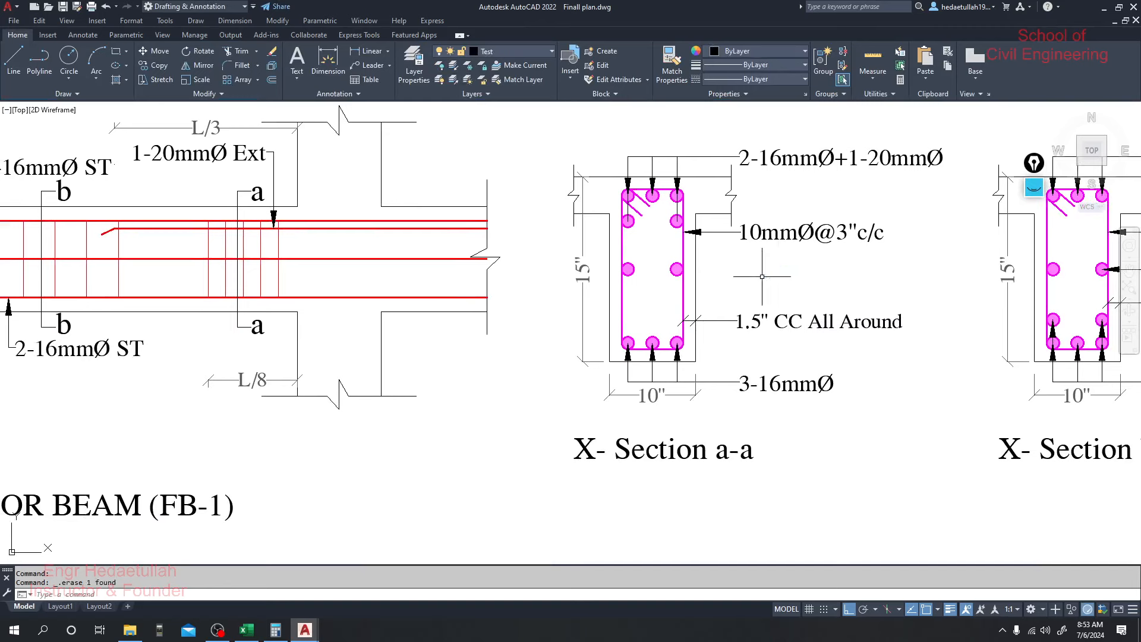
mouse_move(671, 250)
left_mouse_down()
mouse_move(672, 278)
mouse_move(695, 285)
mouse_move(666, 262)
left_mouse_up()
key("Delete")
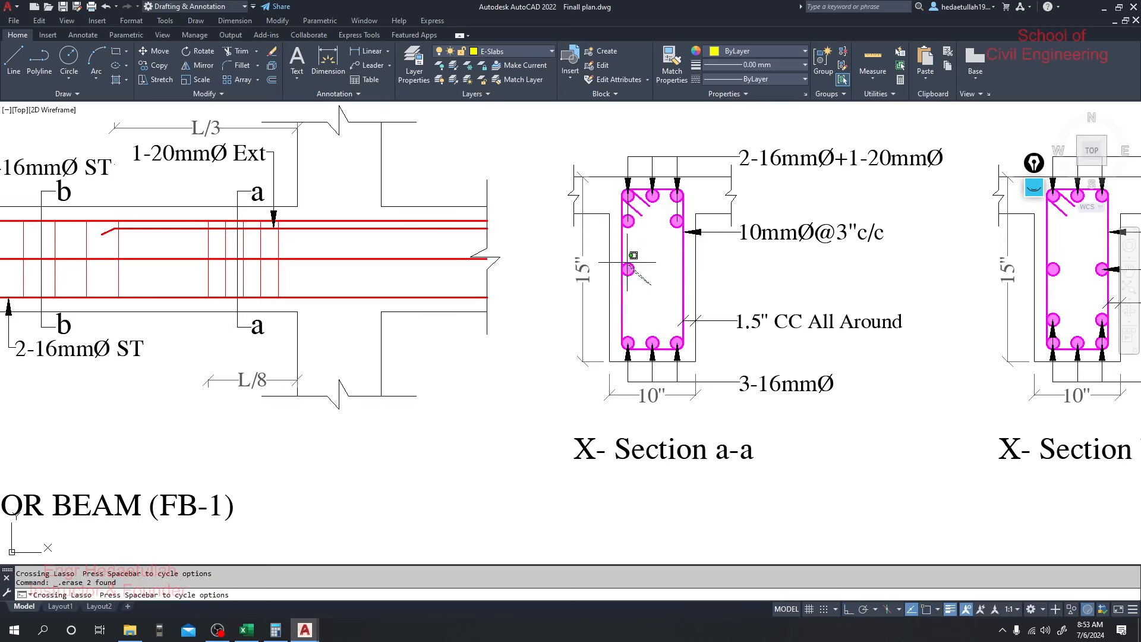
Erase the two second-row top bars and their leader extension lines from X-Section a-a.
scroll(645, 247, "up", 5)
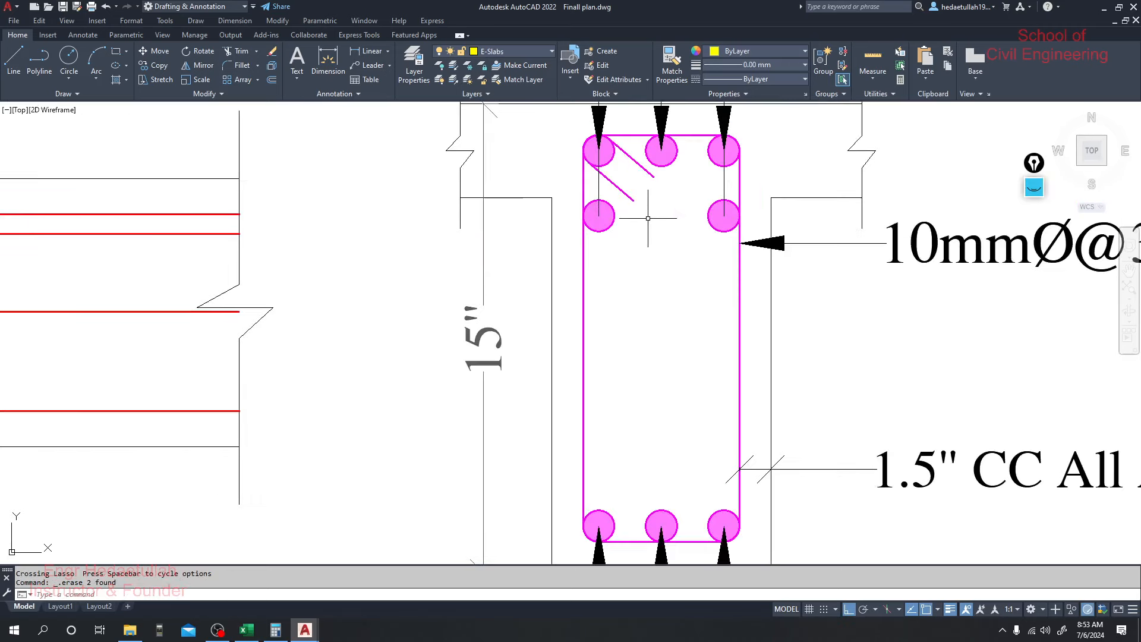
left_click_drag(580, 331, 571, 308)
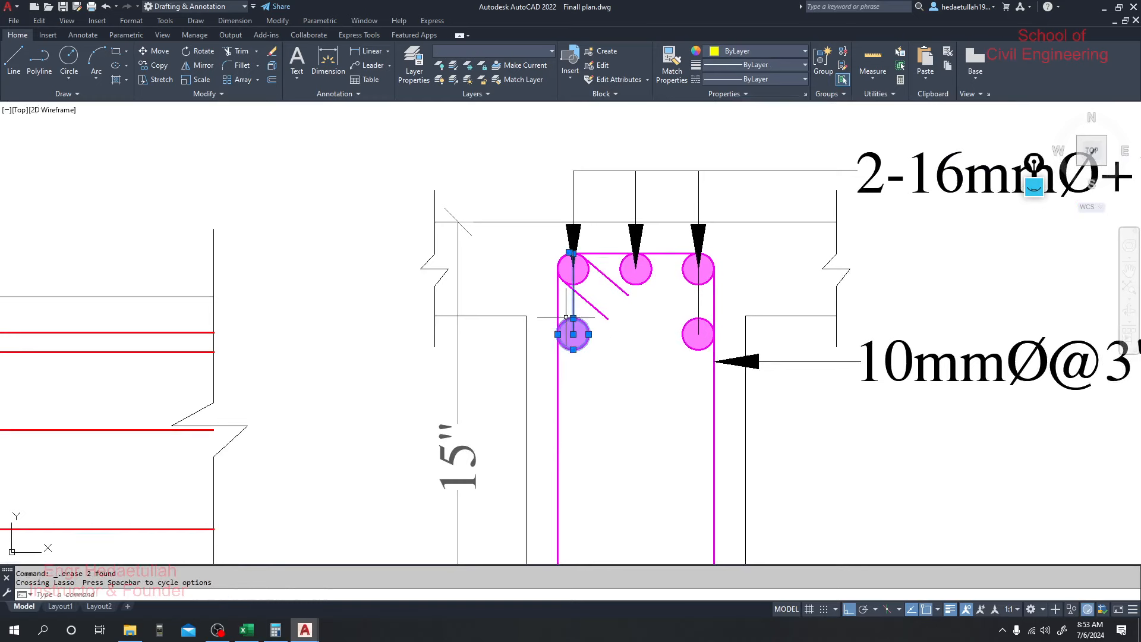
key("Delete")
mouse_move(682, 364)
left_mouse_down()
mouse_move(699, 317)
mouse_move(706, 324)
mouse_move(681, 307)
left_mouse_up()
key("Delete")
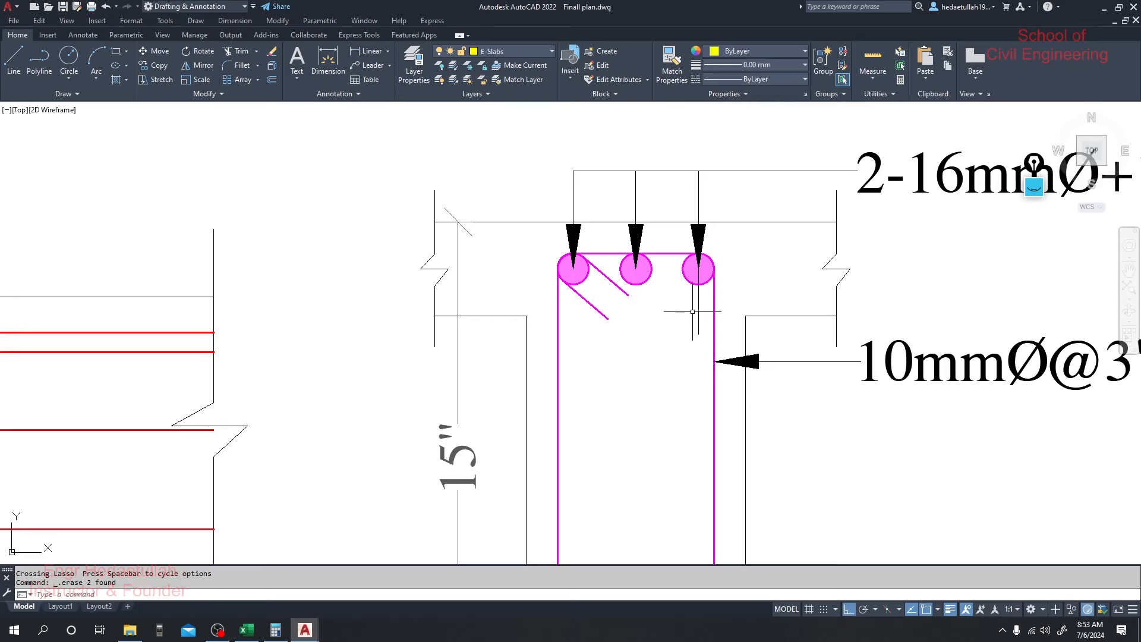
Erase the middle bottom bar and its leader from X-Section a-a.
scroll(692, 315, "down", 5)
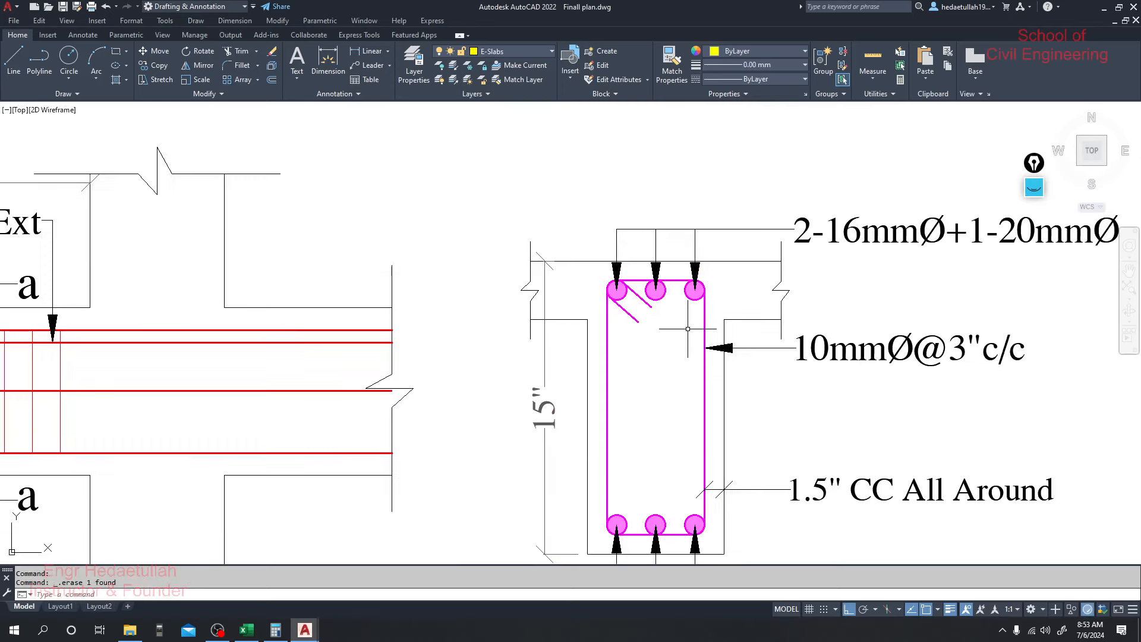
middle_click_drag(680, 415, 954, 396)
scroll(321, 327, "down", 3)
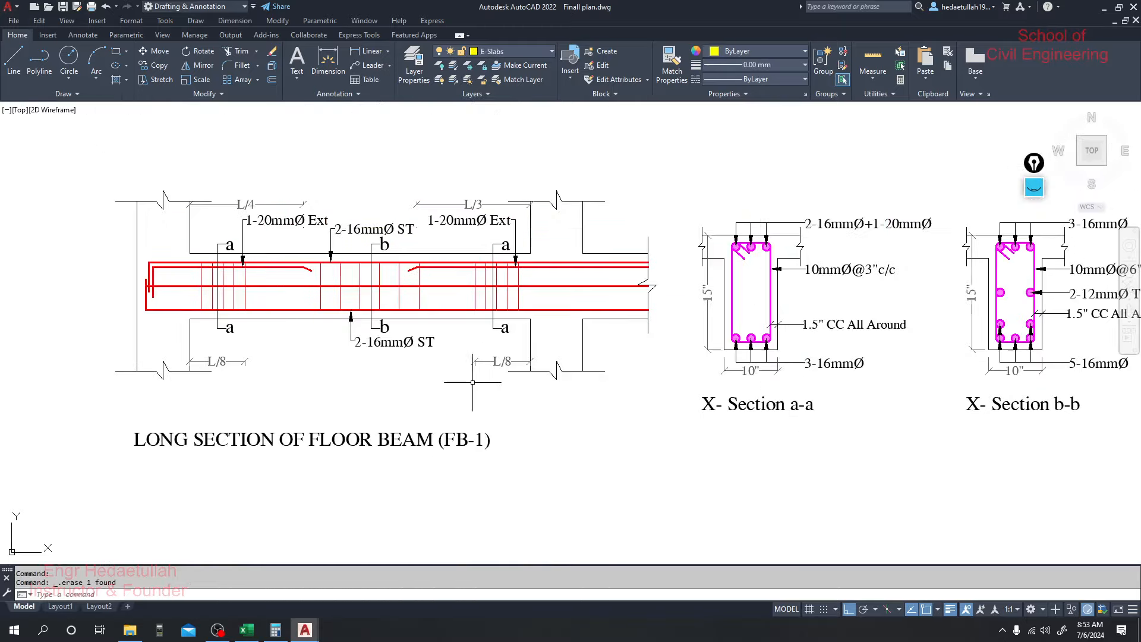
scroll(683, 330, "up", 7)
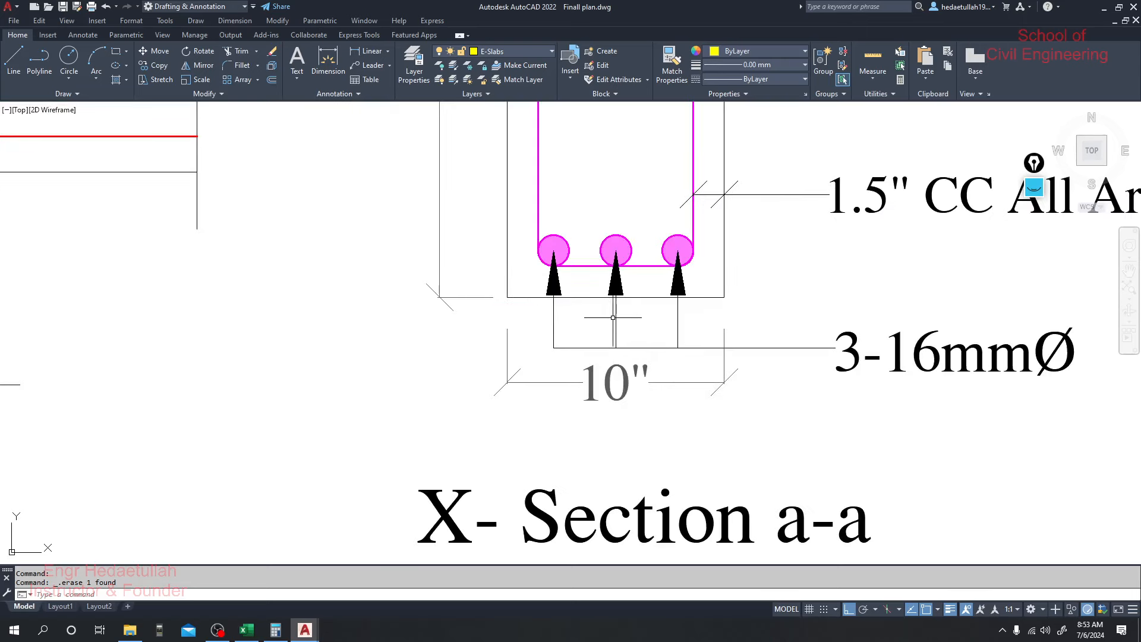
left_click(616, 330)
key("Delete")
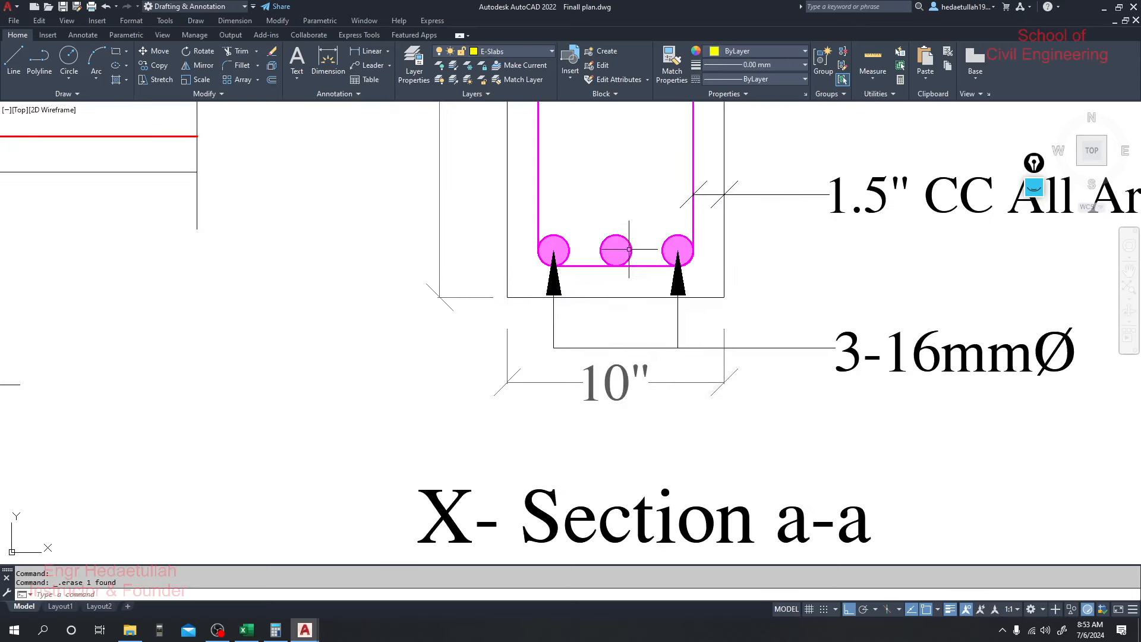
mouse_move(636, 238)
left_mouse_down()
mouse_move(617, 212)
mouse_move(610, 219)
left_mouse_up()
key("Delete")
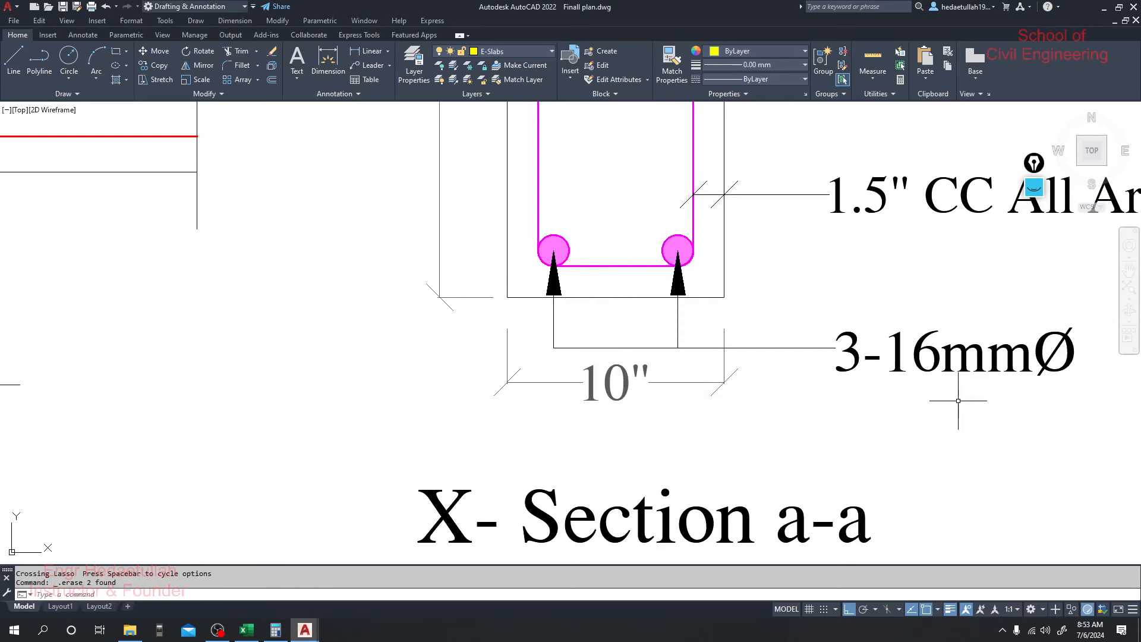
Change the bottom bar label of X-Section a-a to 2-16mmØ.
left_click(852, 342)
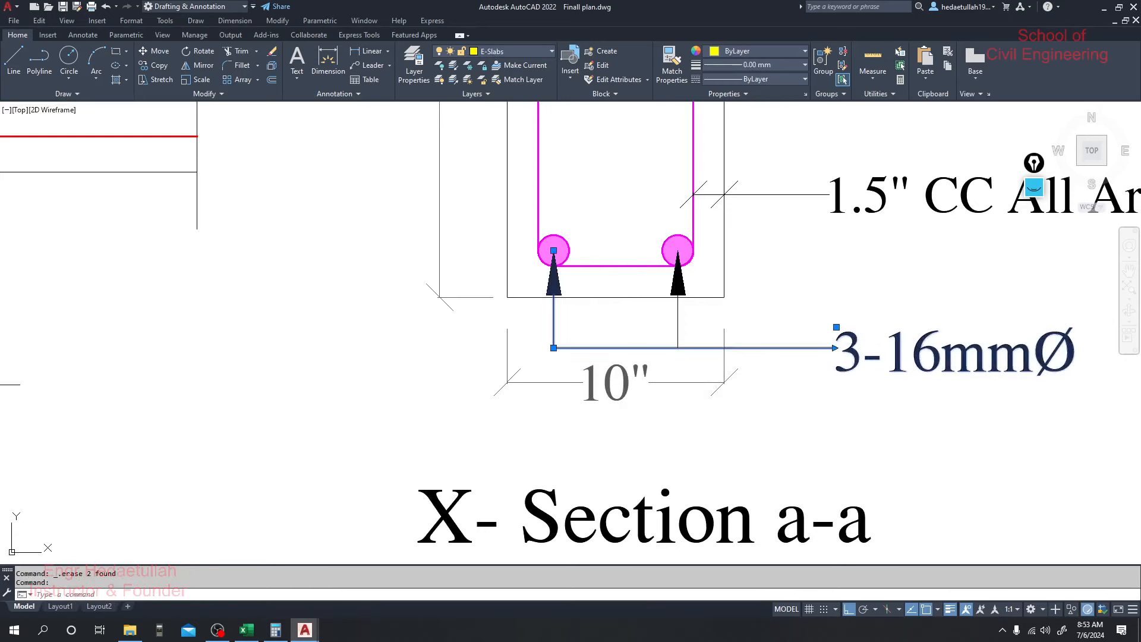
double_click(847, 356)
left_click_drag(835, 357, 861, 356)
type("2")
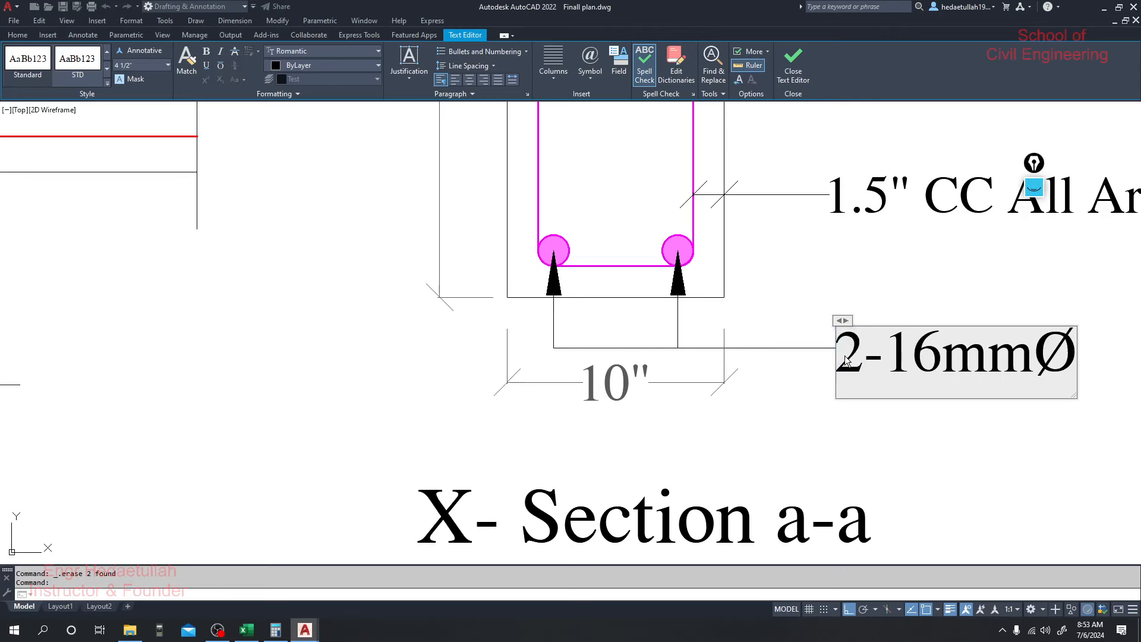
left_click(903, 437)
scroll(902, 437, "down", 3)
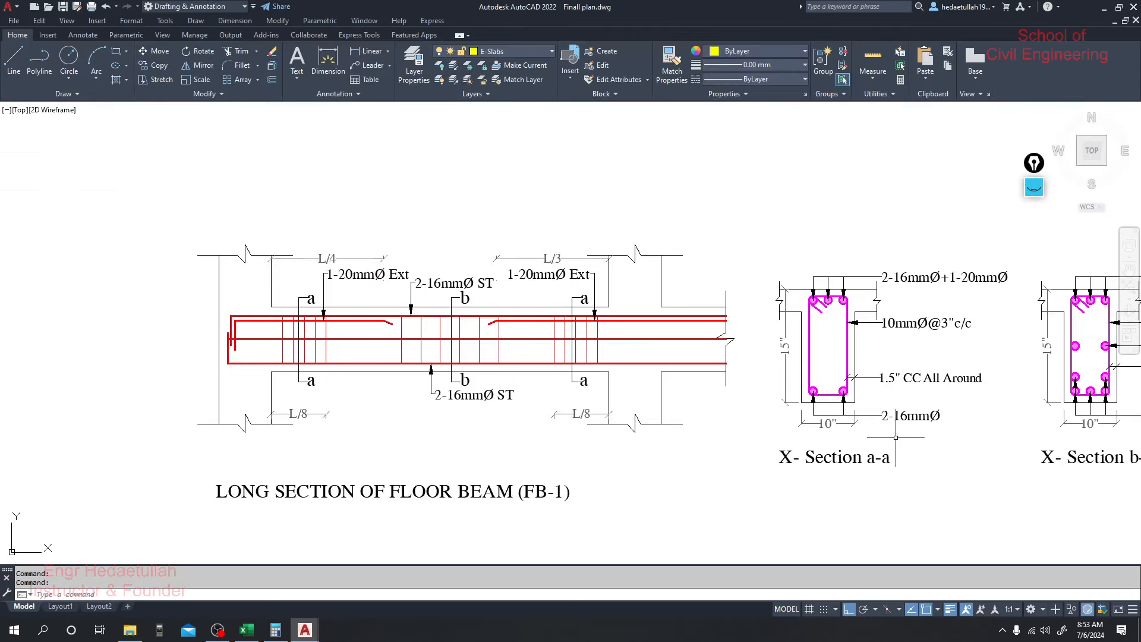
Change the top bar label of X-Section b-b to 2-16mmØ.
middle_click_drag(895, 438, 625, 437)
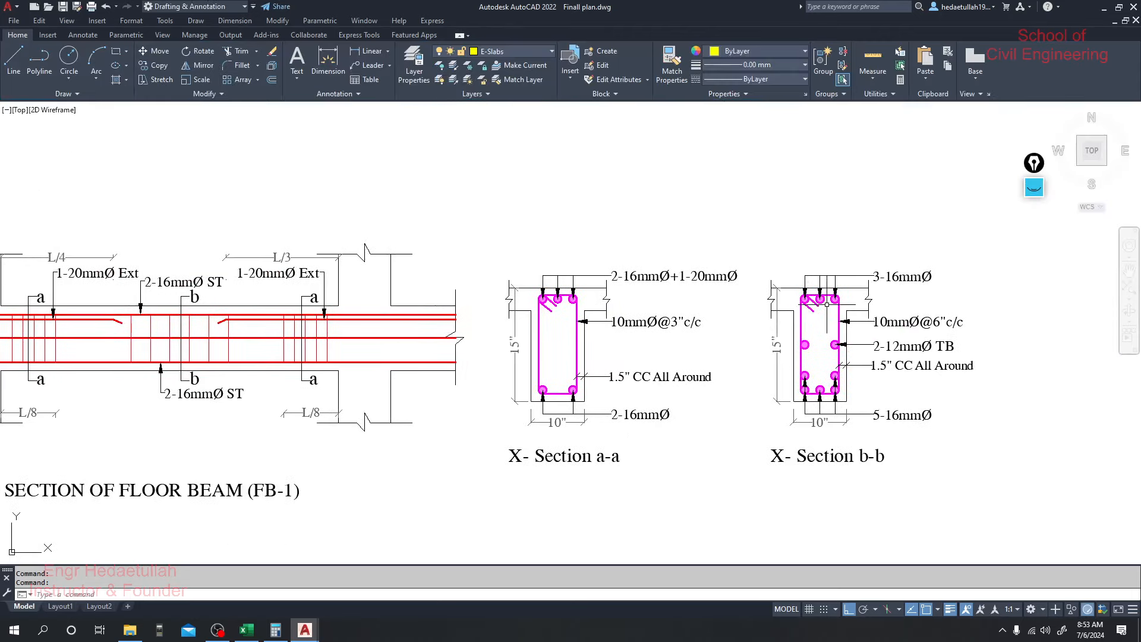
scroll(887, 270, "up", 4)
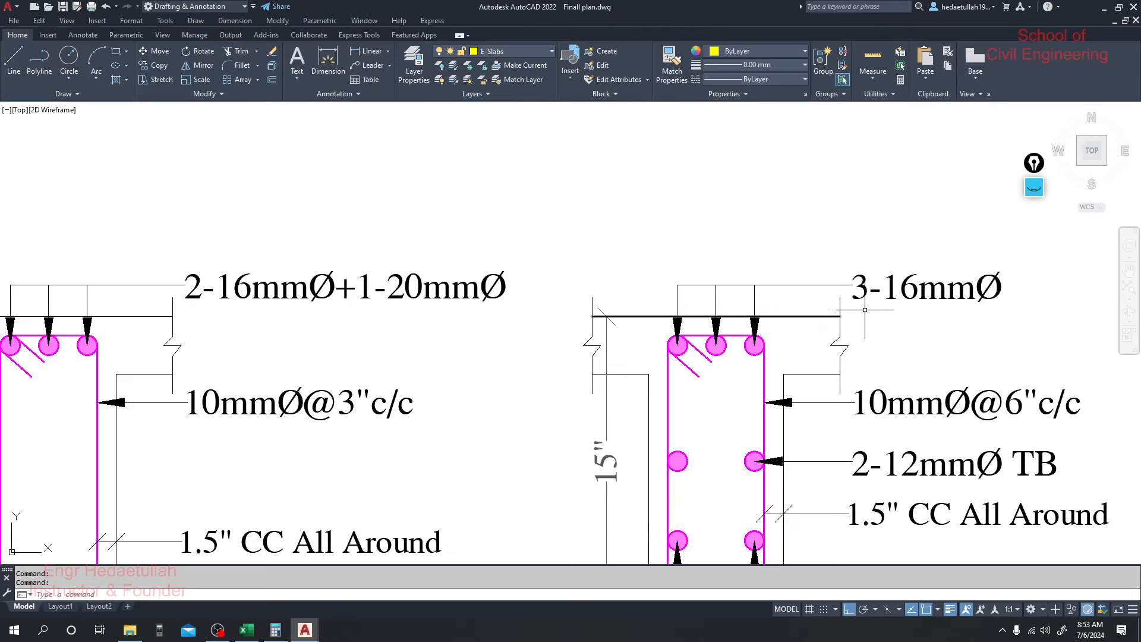
scroll(865, 309, "down", 2)
scroll(645, 369, "down", 2)
middle_click_drag(639, 385, 858, 376)
scroll(764, 319, "up", 4)
middle_click_drag(749, 321, 6, 394)
left_click(579, 330)
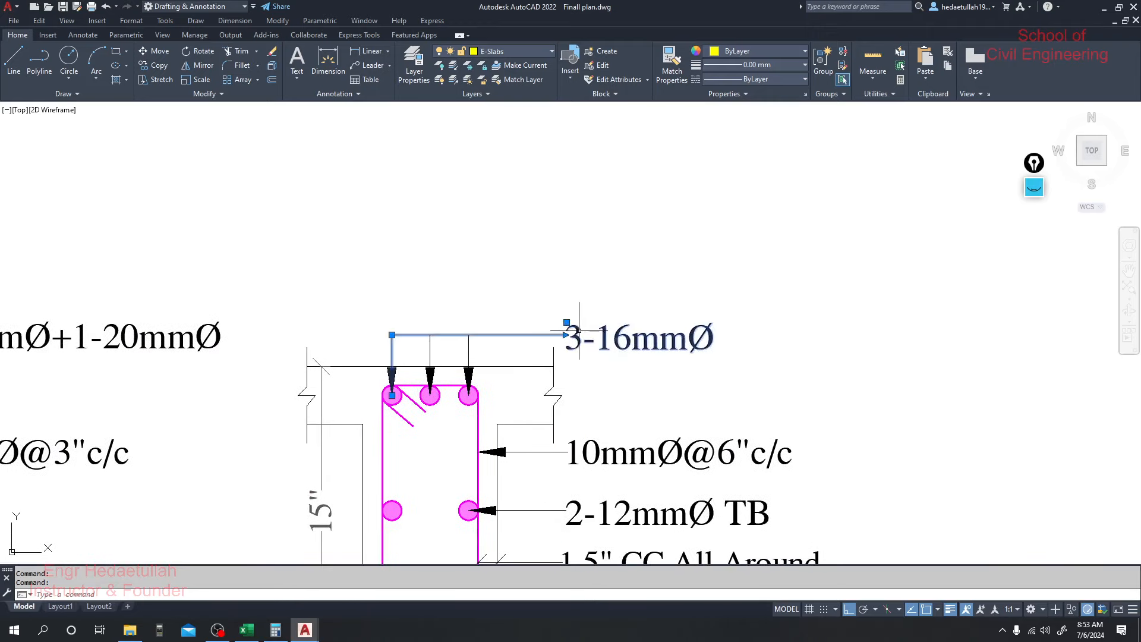
double_click(573, 336)
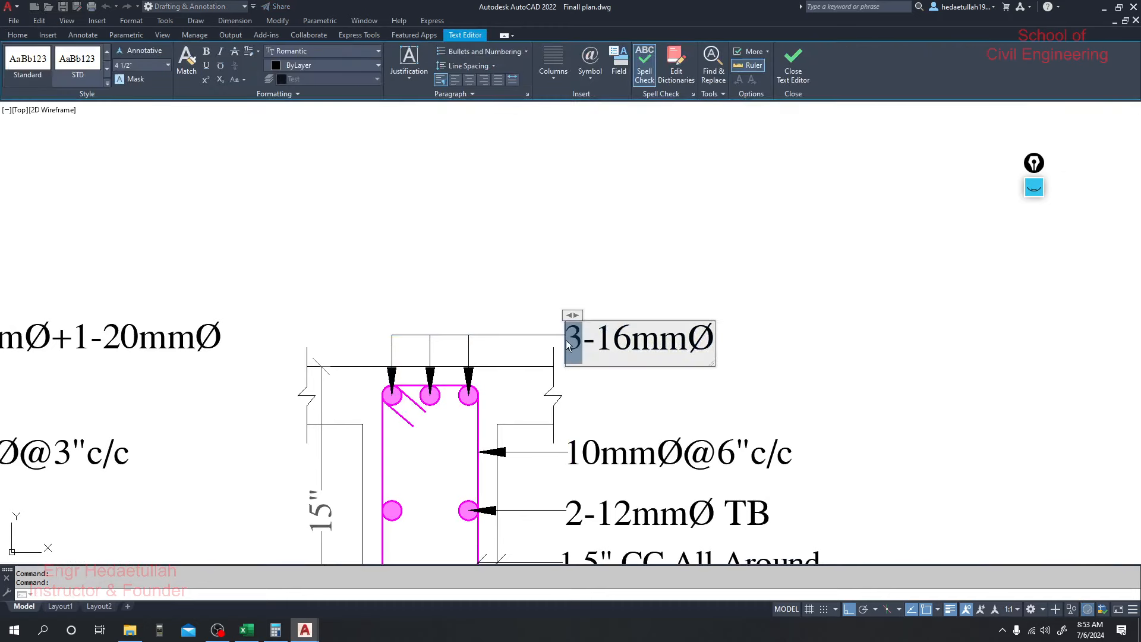
type("3")
left_click(586, 280)
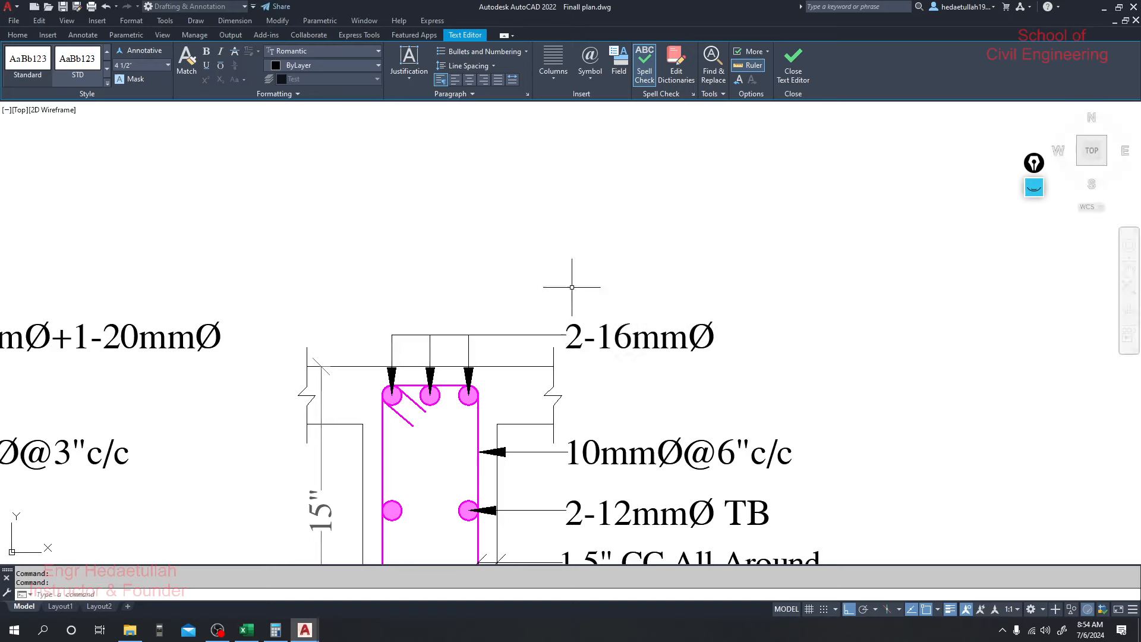
Erase the middle top bar and its leader from X-Section b-b.
middle_click_drag(586, 280, 805, 280)
scroll(700, 453, "up", 2)
mouse_move(772, 415)
left_mouse_down()
mouse_move(738, 373)
mouse_move(731, 394)
left_mouse_up()
key("Delete")
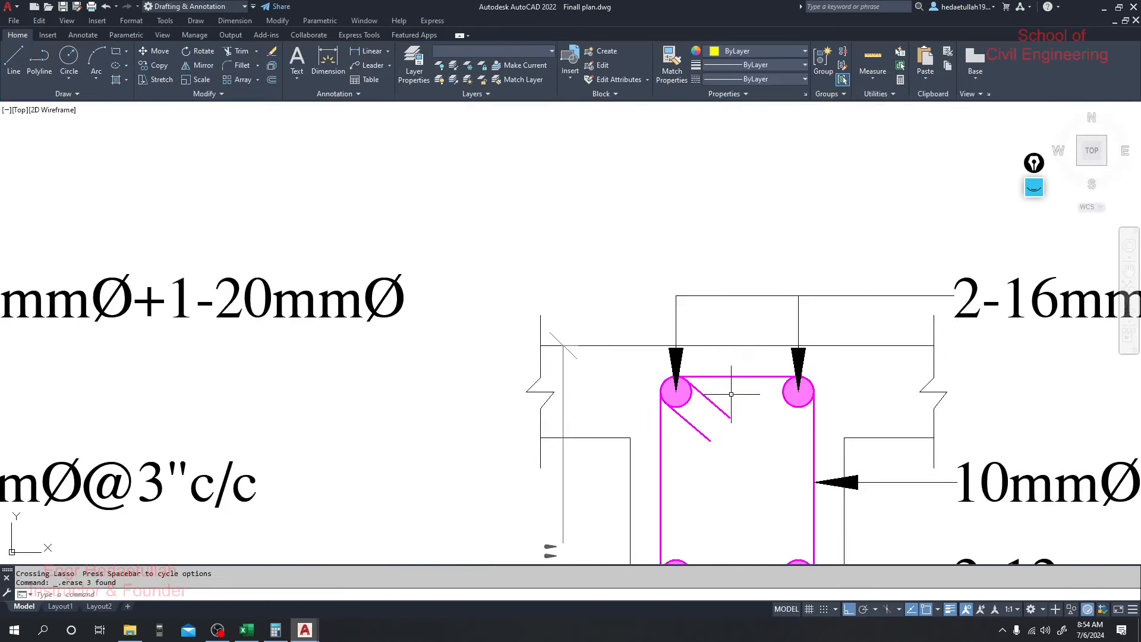
Examine the straight top bar and the bar labels in the FB-1 long section.
scroll(750, 394, "down", 5)
middle_click_drag(304, 430, 830, 339)
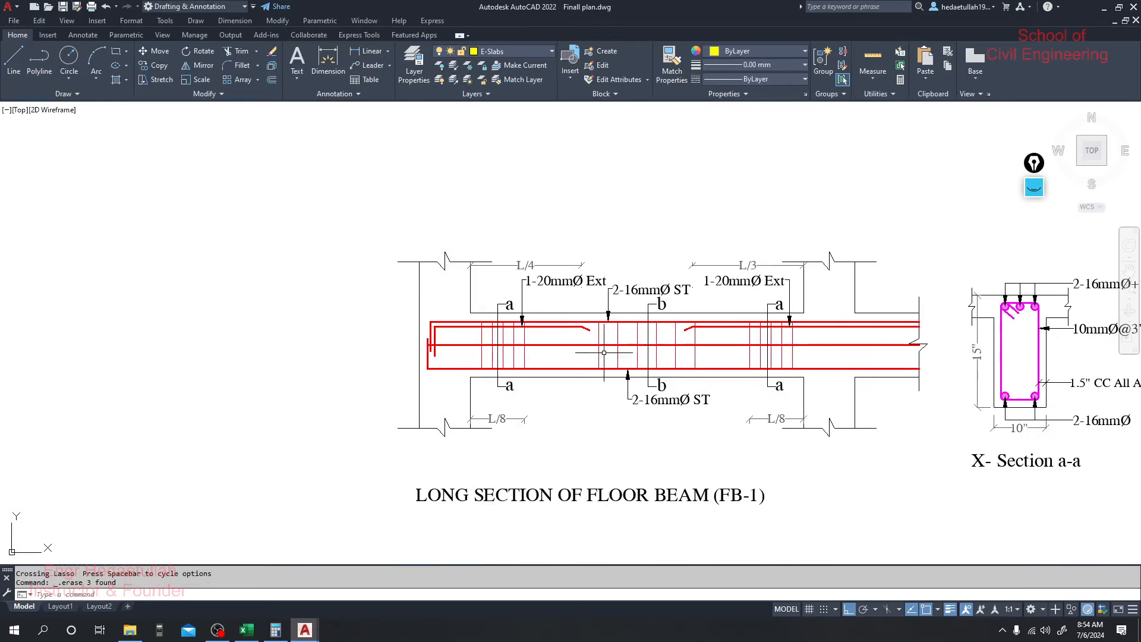
scroll(650, 325, "up", 2)
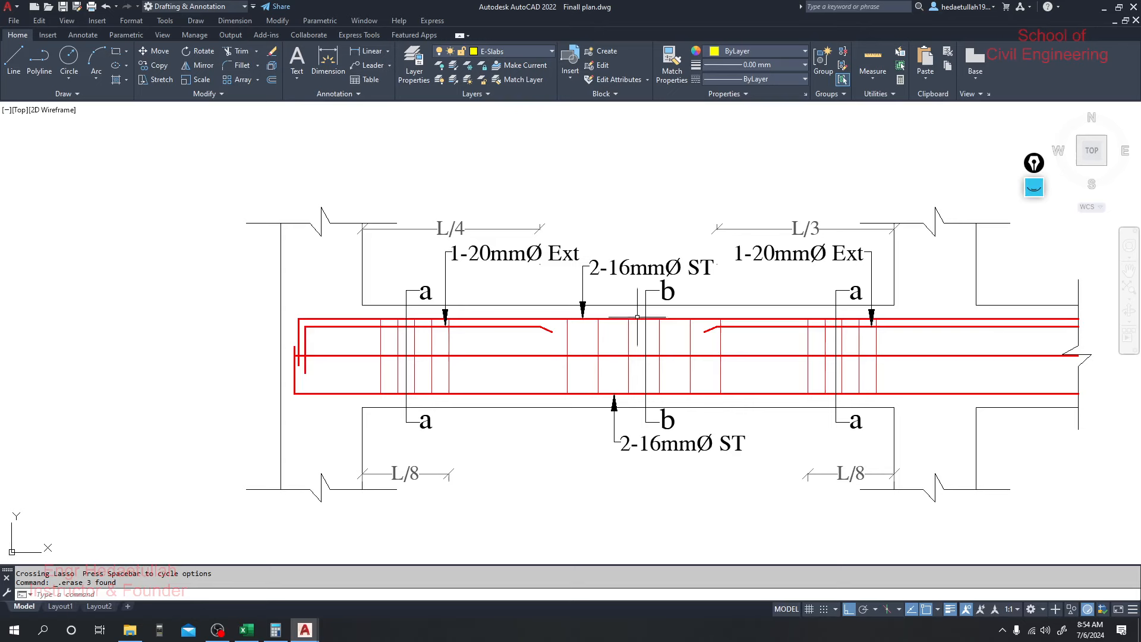
left_click(637, 318)
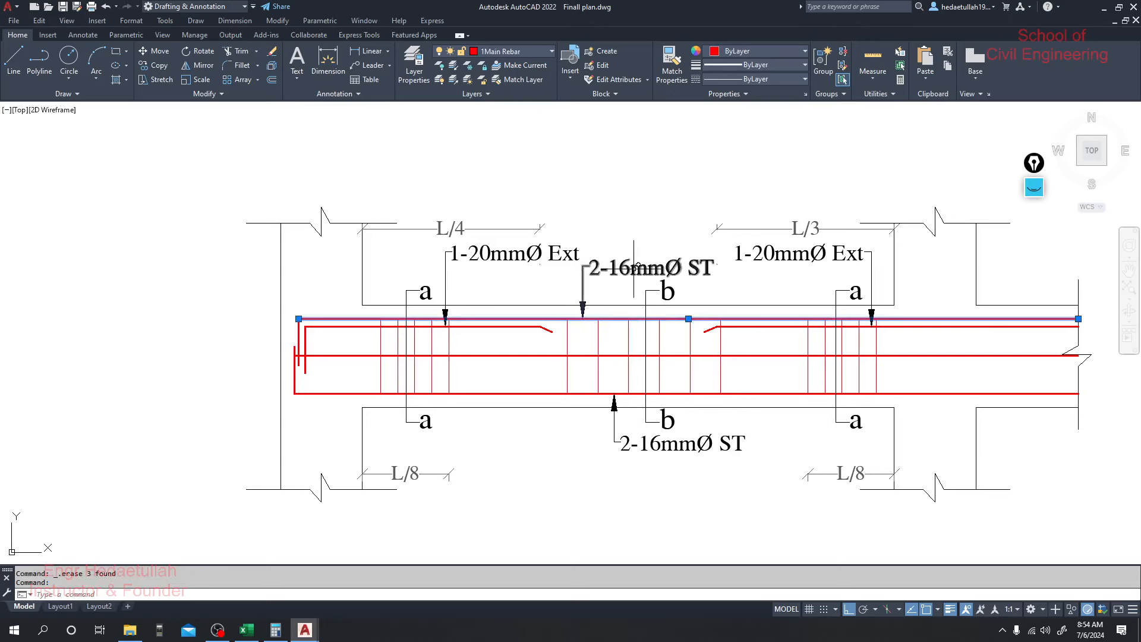
key("Escape")
scroll(764, 342, "down", 2)
middle_click_drag(773, 406, 374, 409)
middle_click_drag(786, 443, 575, 443)
Erase the 2-12mmØ TB label with its leader and the two mid-height torsion bars from X-Section b-b.
scroll(826, 385, "up", 2)
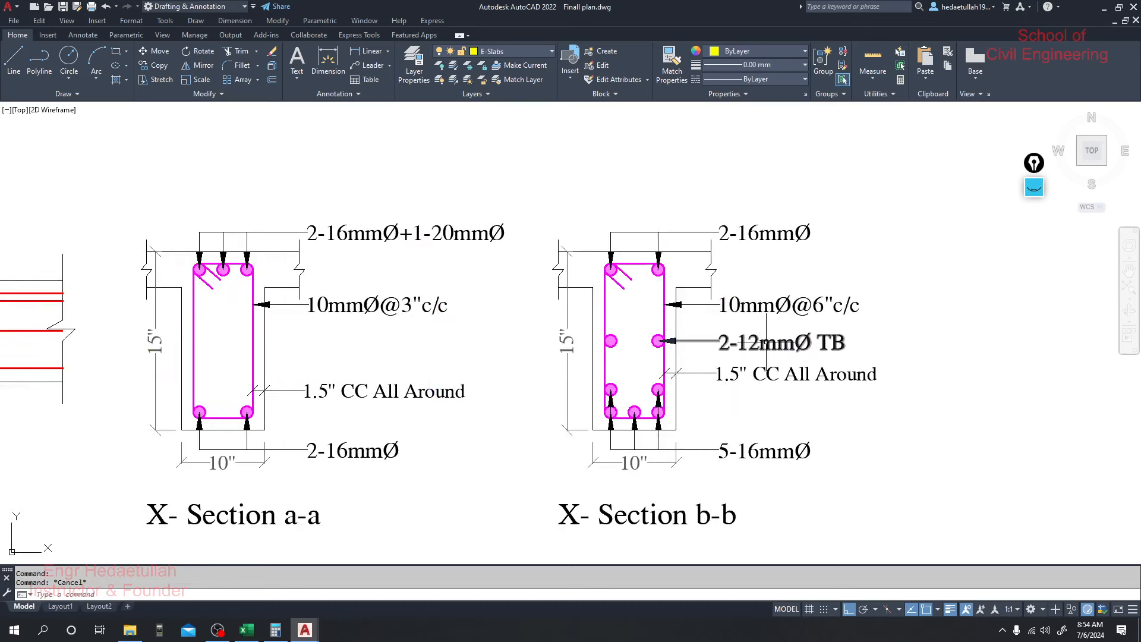
left_click(766, 341)
key("Delete")
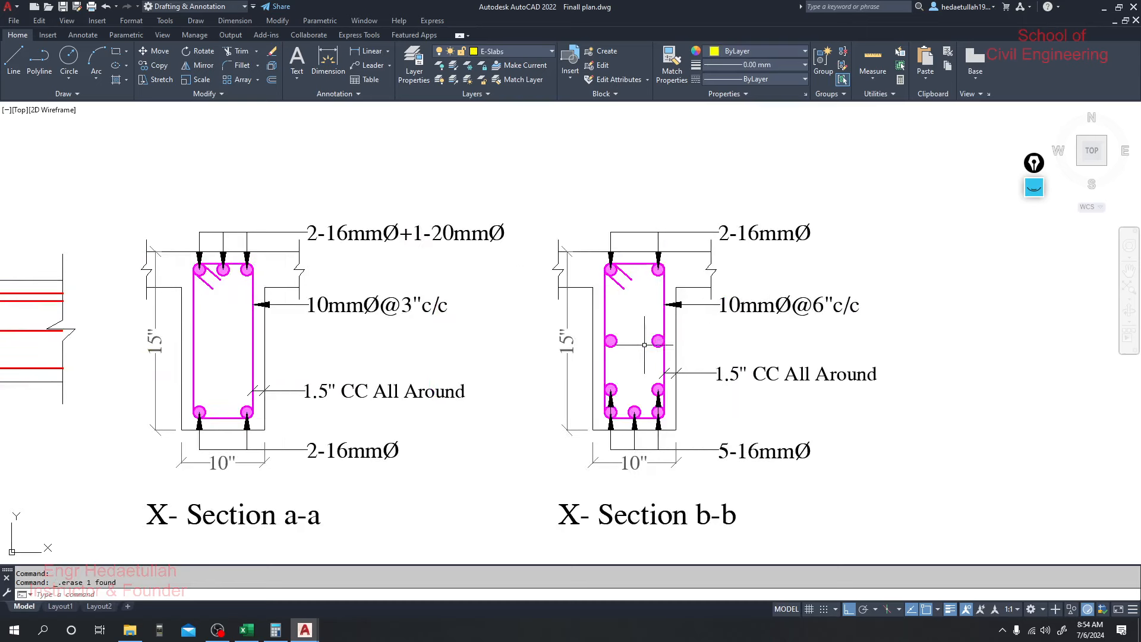
mouse_move(654, 355)
left_mouse_down()
mouse_move(649, 323)
mouse_move(612, 342)
left_mouse_up()
key("Delete")
key("Delete")
Erase the two second-row bottom bars and their leader arrows from X-Section b-b.
scroll(643, 387, "up", 4)
middle_click_drag(643, 387, 643, 259)
left_click(574, 235)
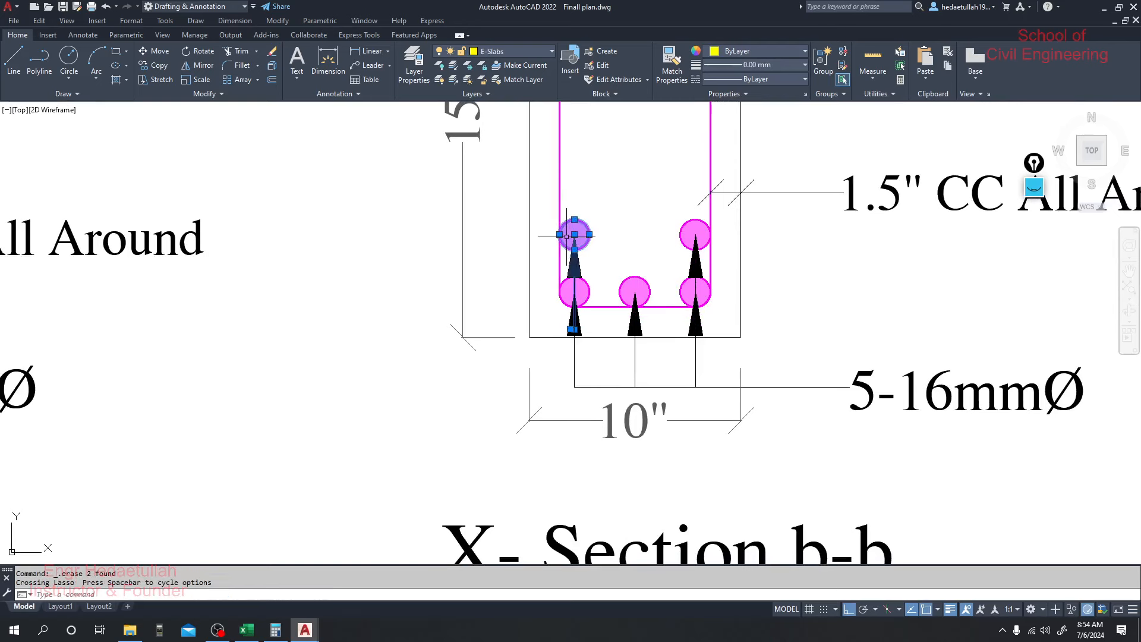
key("Delete")
left_click(681, 241)
mouse_move(674, 247)
left_mouse_down()
mouse_move(702, 239)
mouse_move(691, 239)
left_mouse_up()
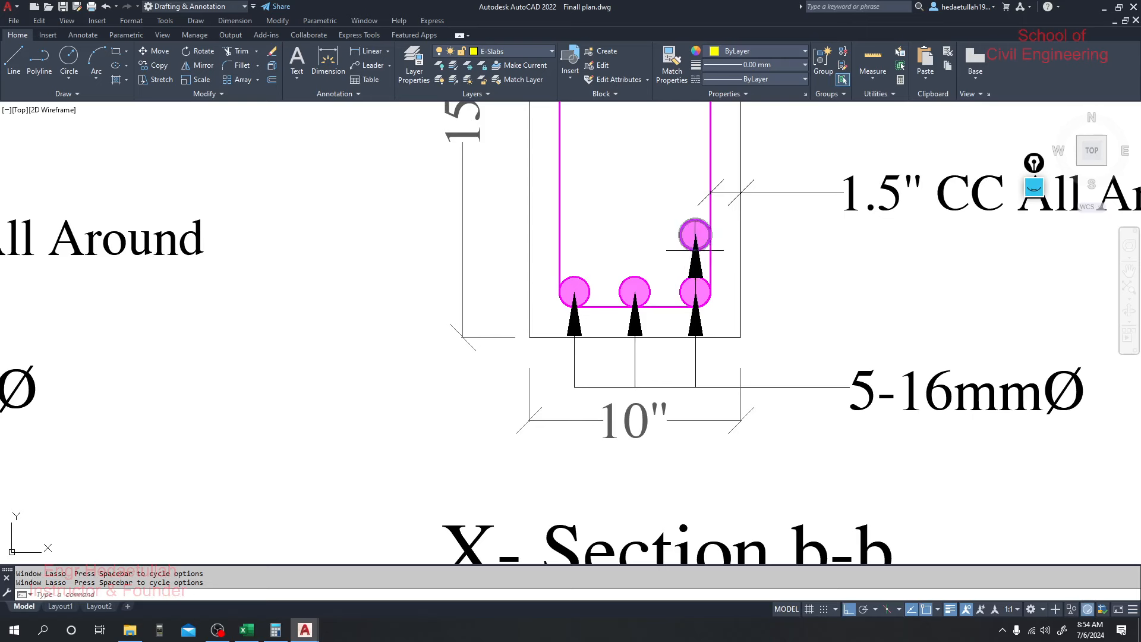
key("Delete")
left_click(695, 268)
left_click(681, 257)
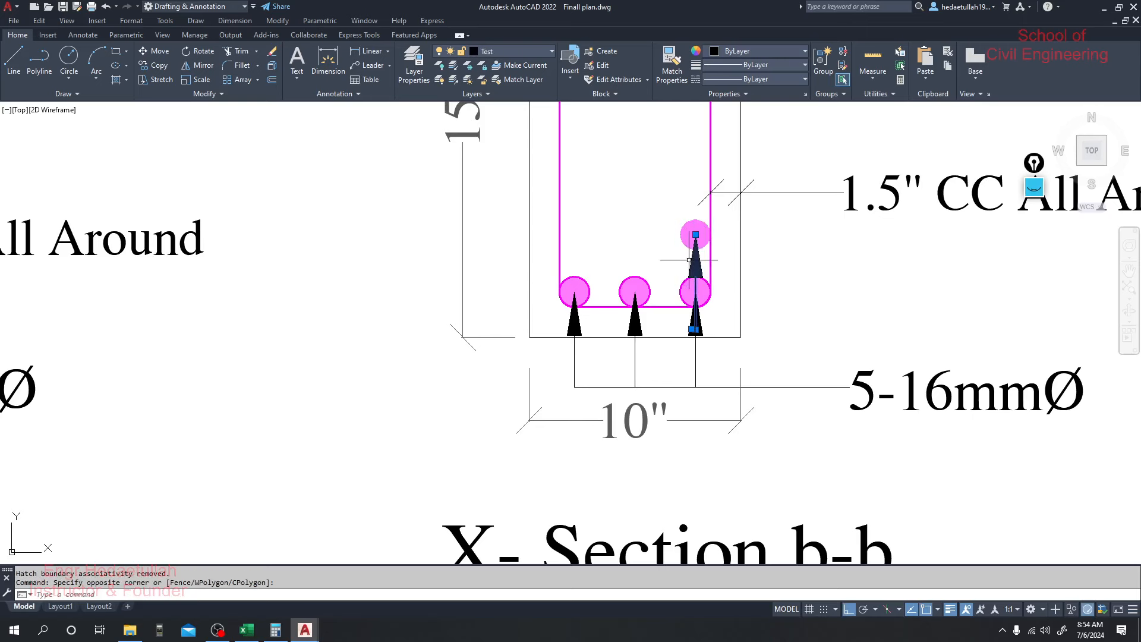
key("Delete")
scroll(693, 263, "down", 2)
left_click(695, 247)
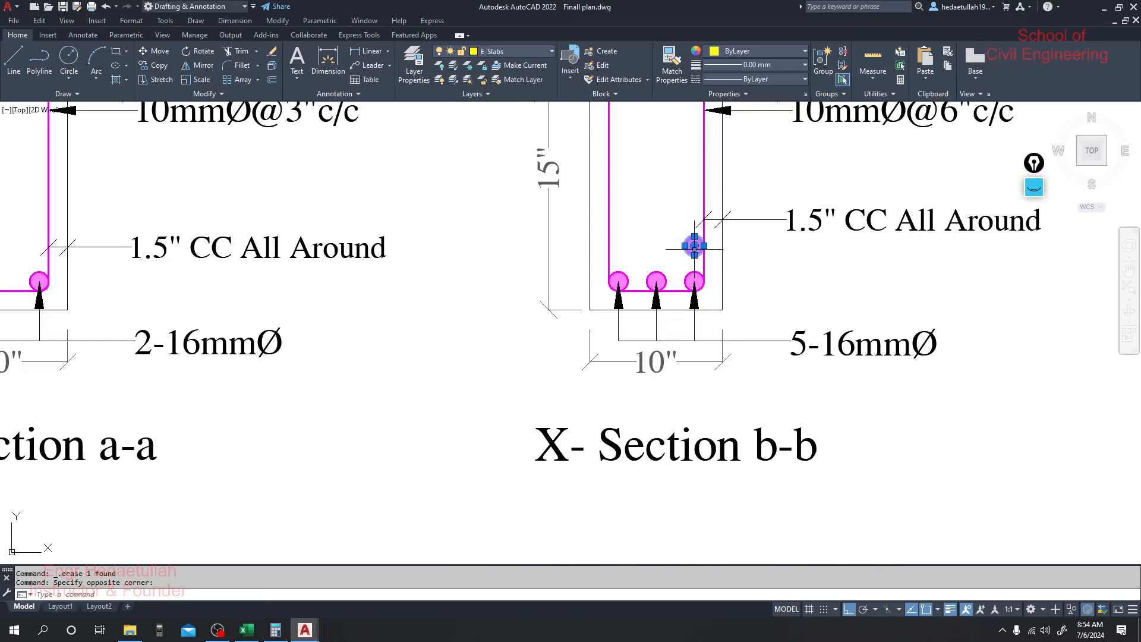
key("Delete")
key("Delete")
scroll(654, 278, "up", 4)
left_click_drag(688, 250, 657, 286)
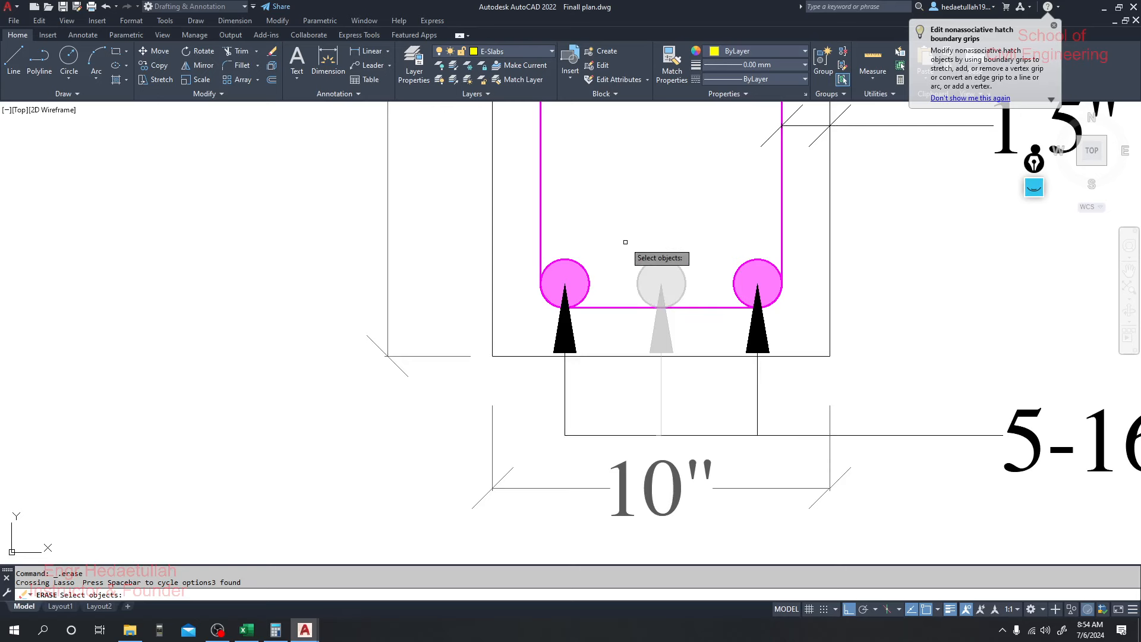
key("Escape")
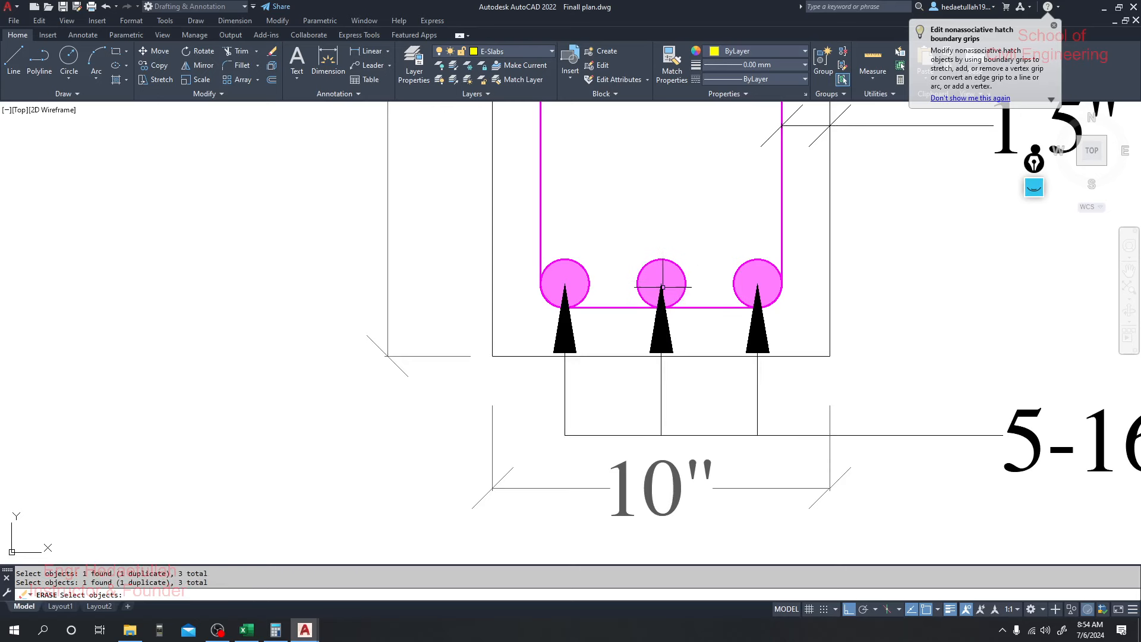
left_click(663, 281)
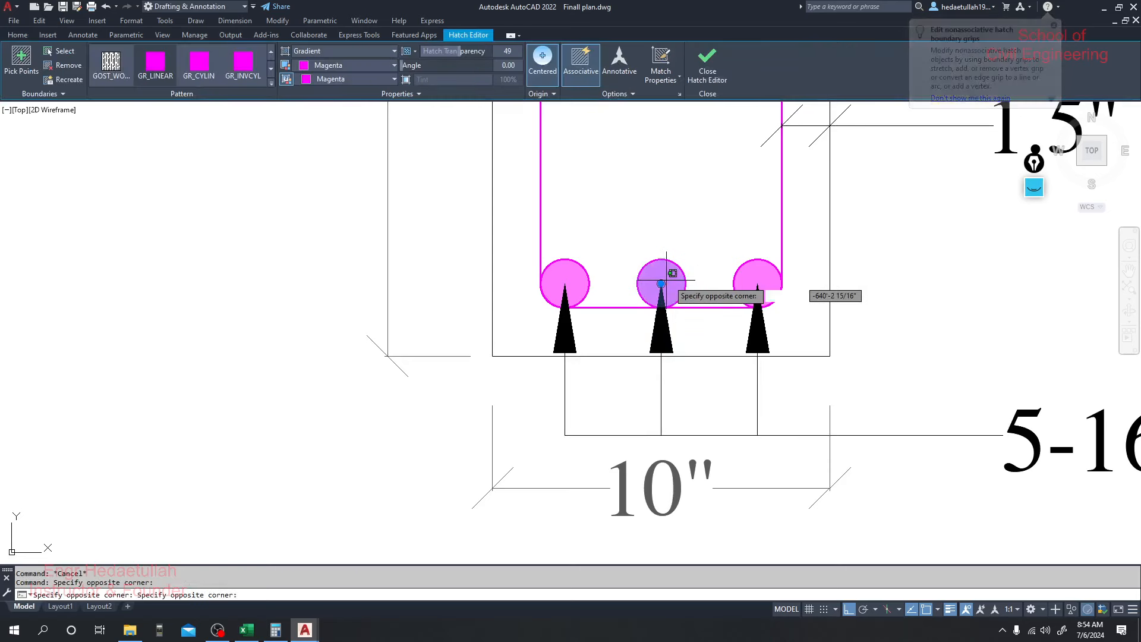
left_click_drag(688, 271, 697, 265)
left_click_drag(721, 243, 682, 290)
key("Escape")
key("Escape")
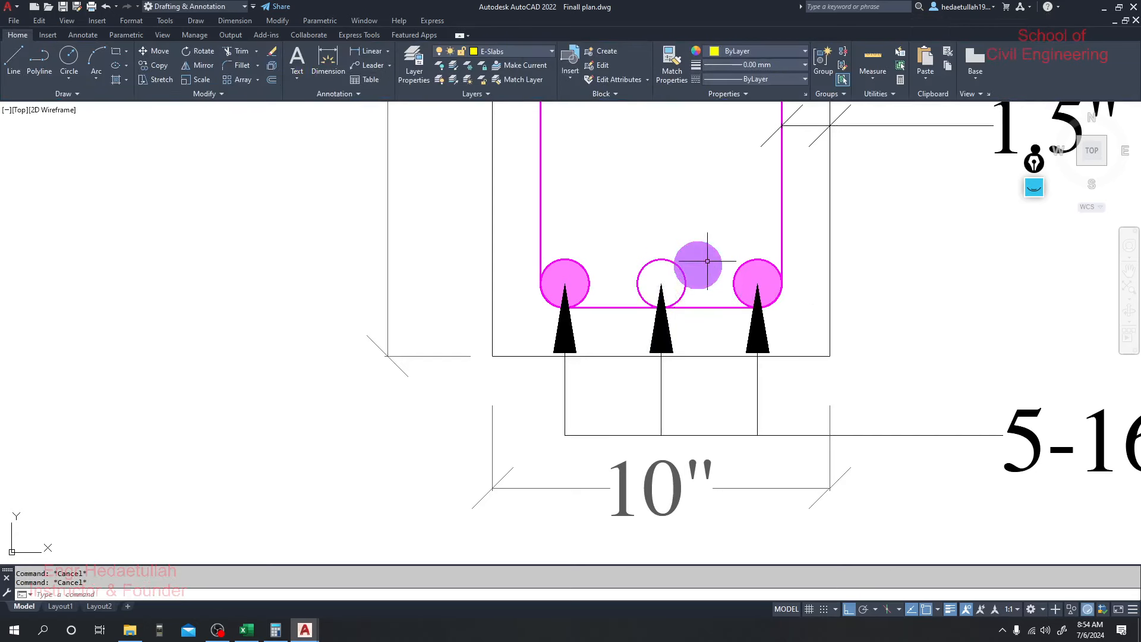
Erase the middle bottom bar with its hatch and leader from X-Section b-b.
left_click(719, 218)
mouse_move(719, 218)
left_mouse_down()
mouse_move(666, 280)
mouse_move(601, 270)
mouse_move(617, 263)
left_mouse_up()
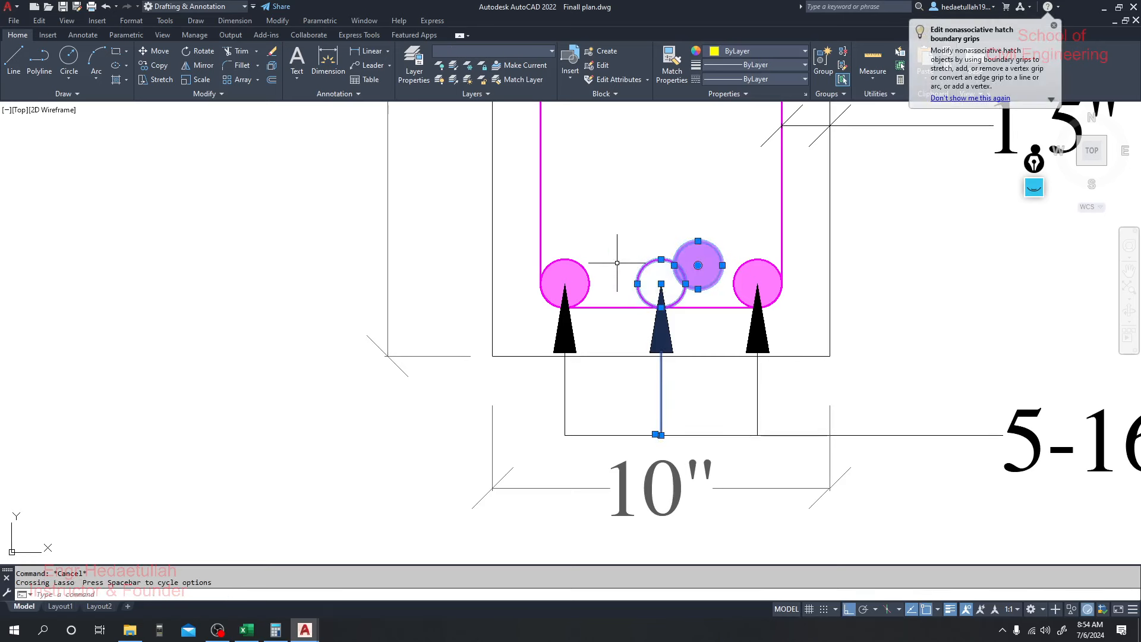
key("Delete")
Change the bottom bar label of X-Section b-b to 2-16mmØ.
scroll(672, 269, "down", 4)
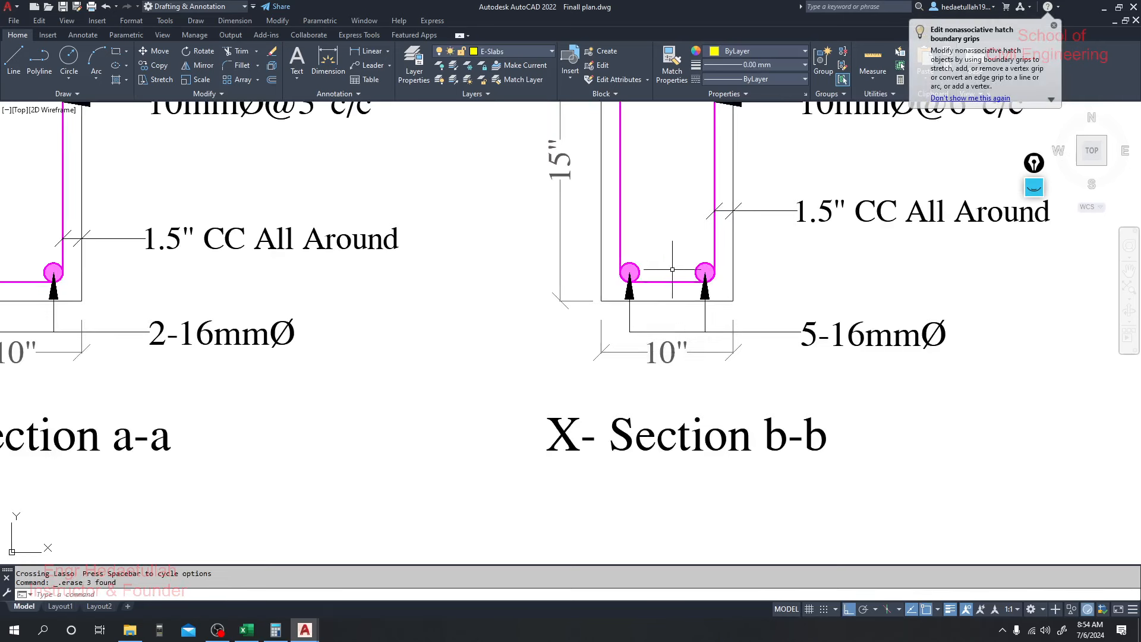
double_click(806, 337)
double_click(808, 336)
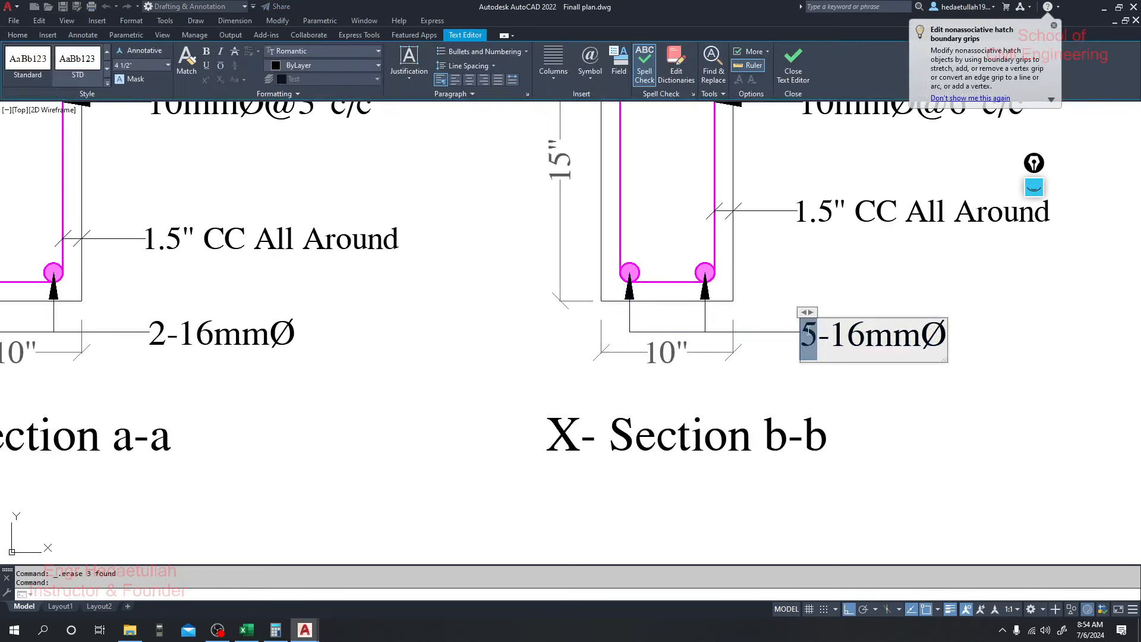
type("2")
left_click(878, 400)
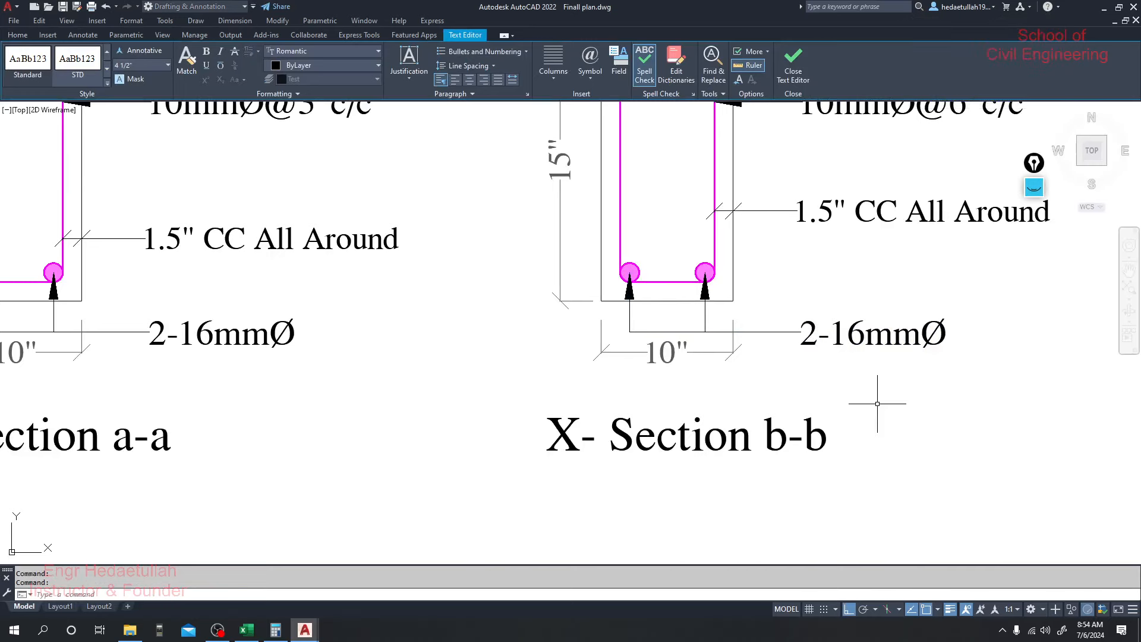
scroll(879, 481, "down", 6)
scroll(851, 467, "up", 5)
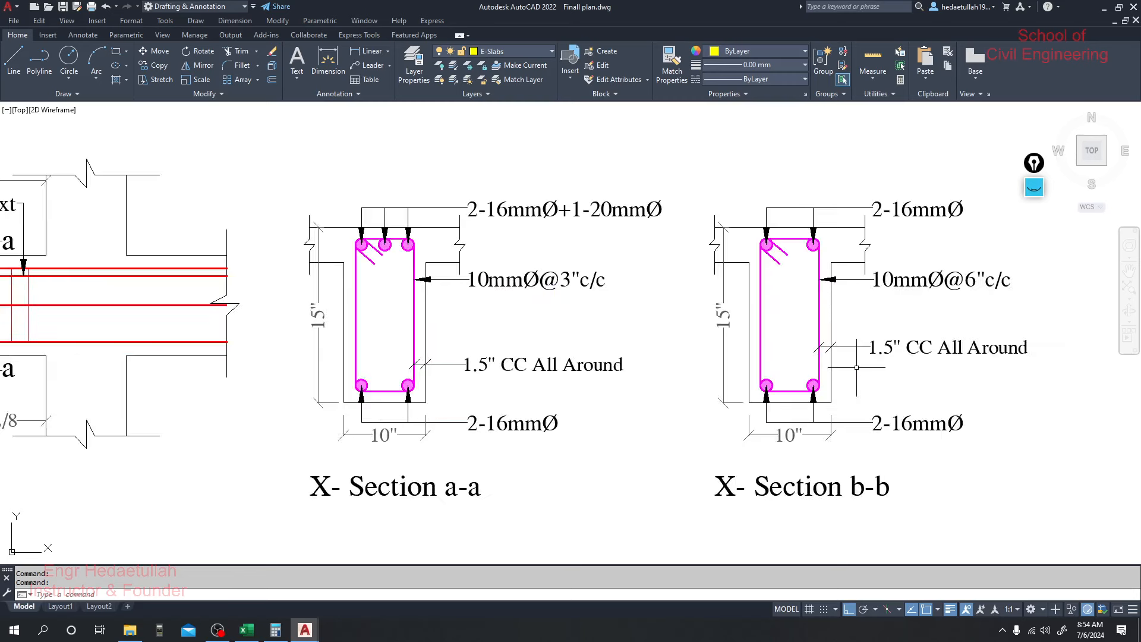